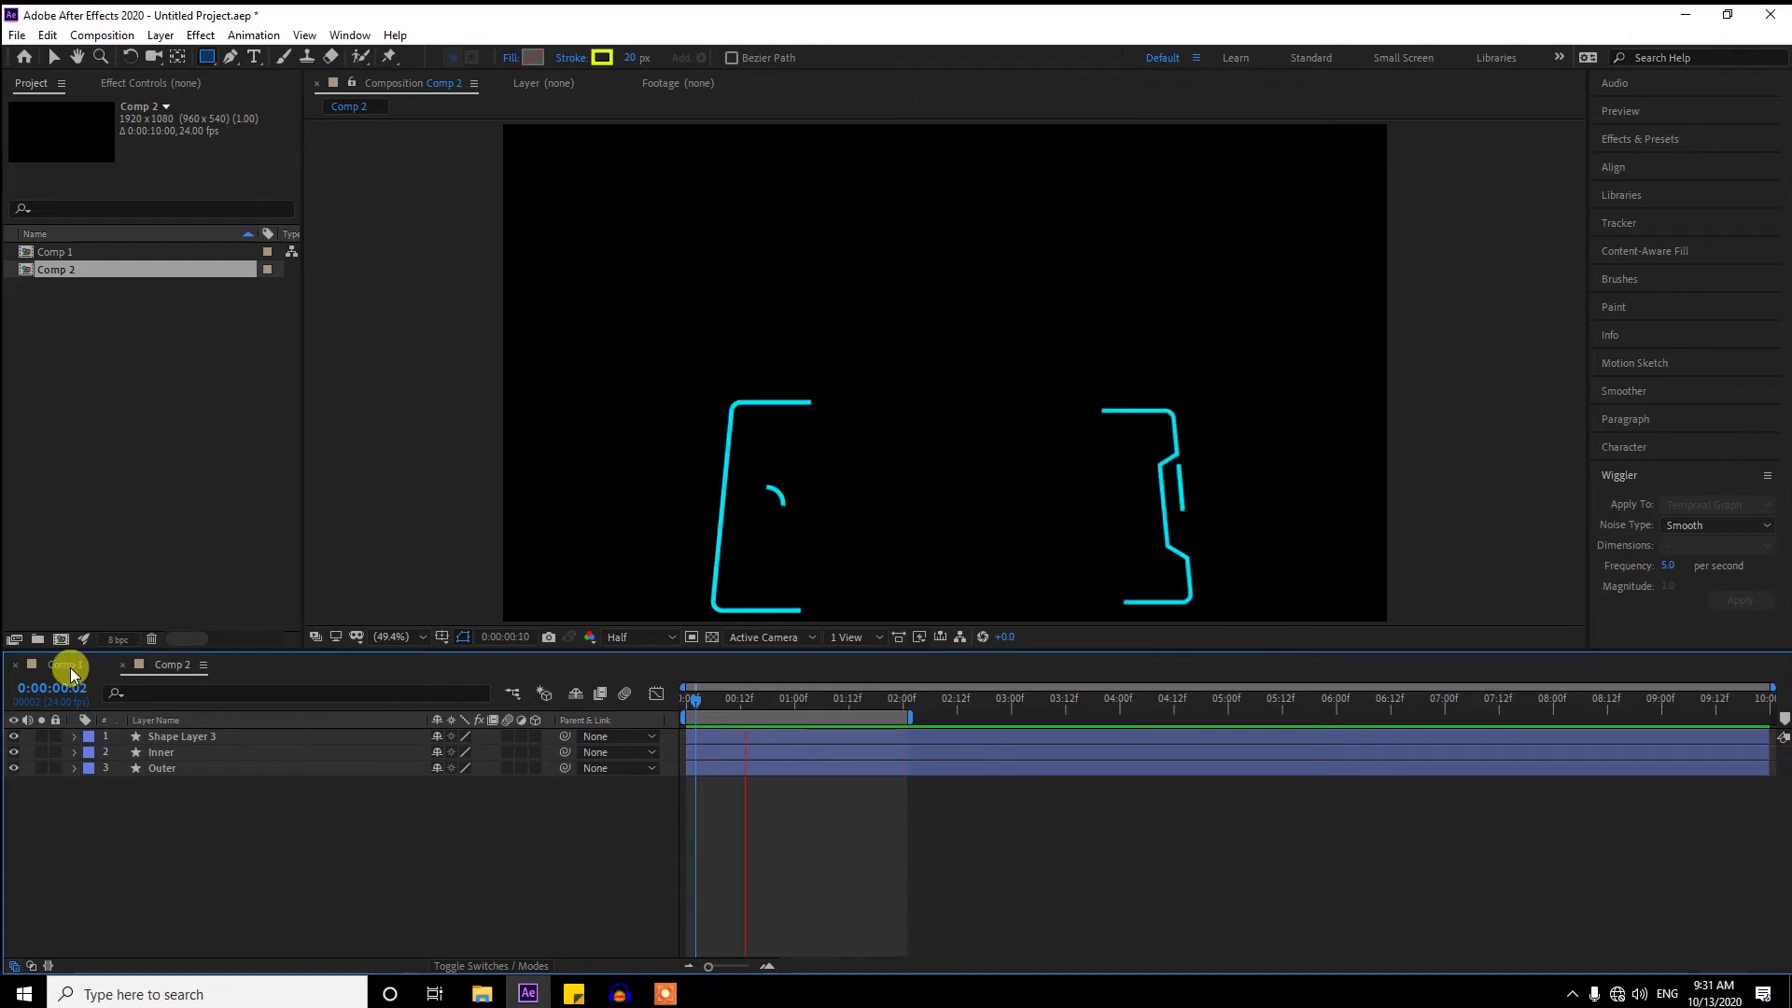
# Step: Stop the Comp 2 preview, switch to Comp 1 and delete its existing Shape Layer 1
pyautogui.press('space')
pyautogui.click(69, 665)
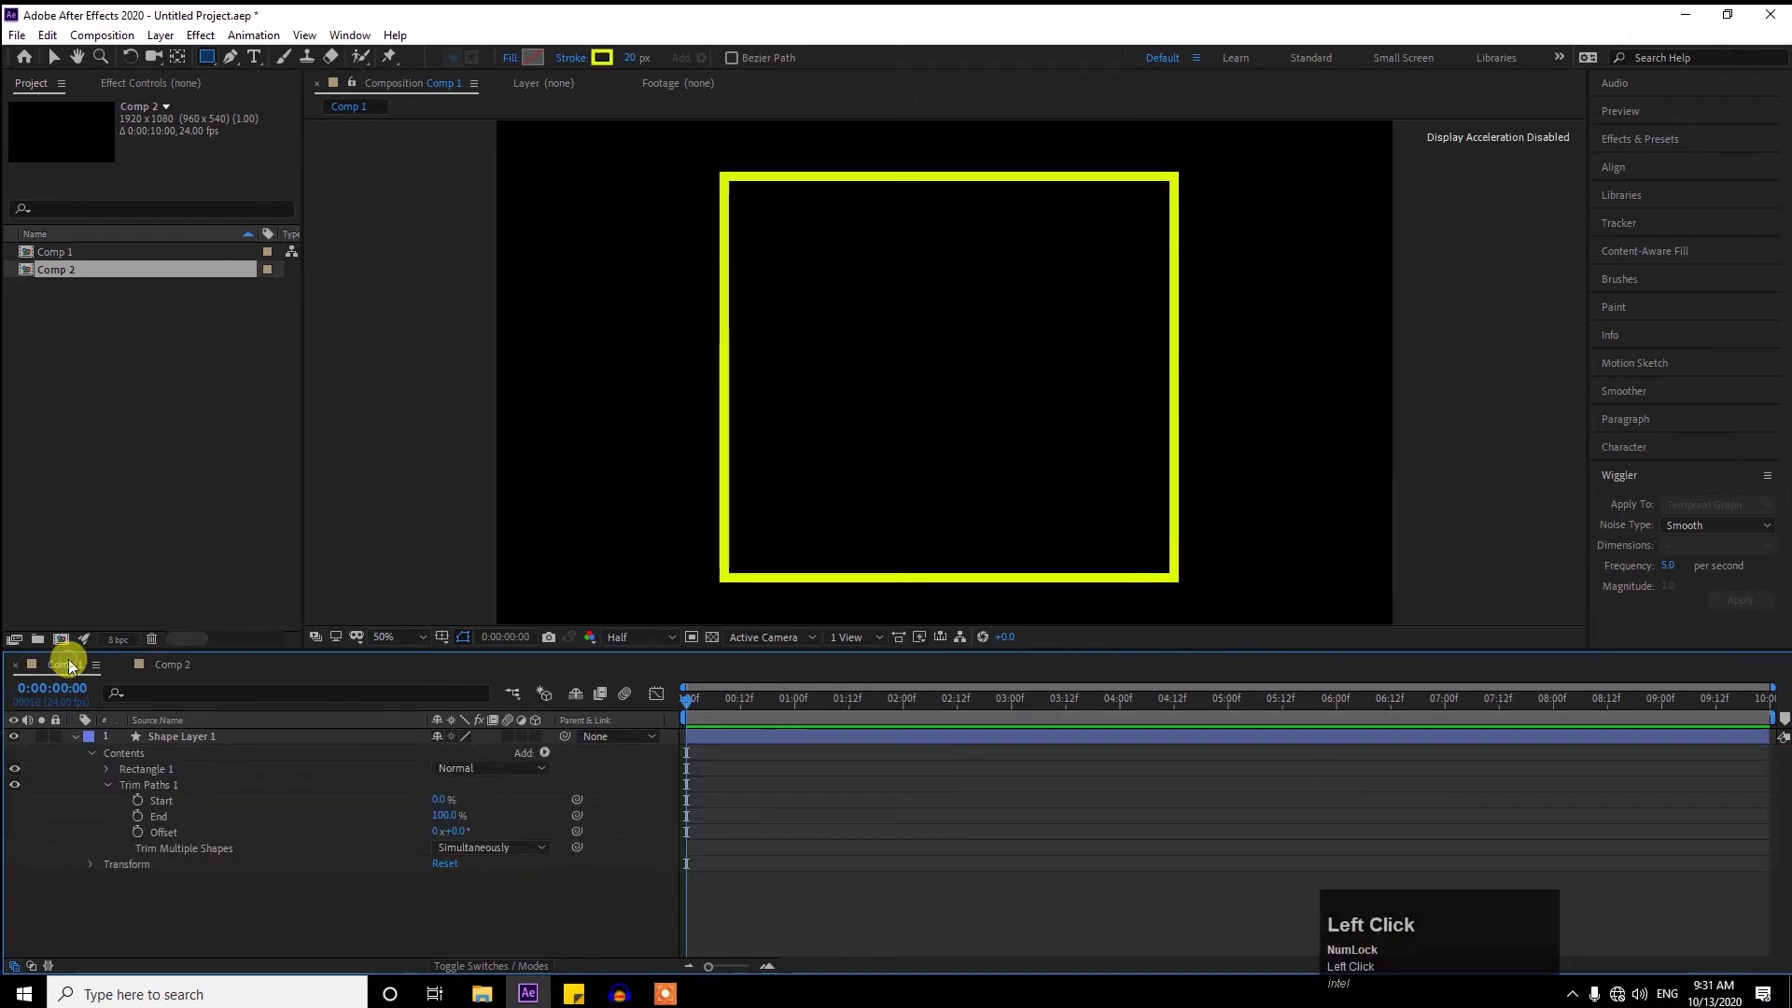
pyautogui.click(178, 738)
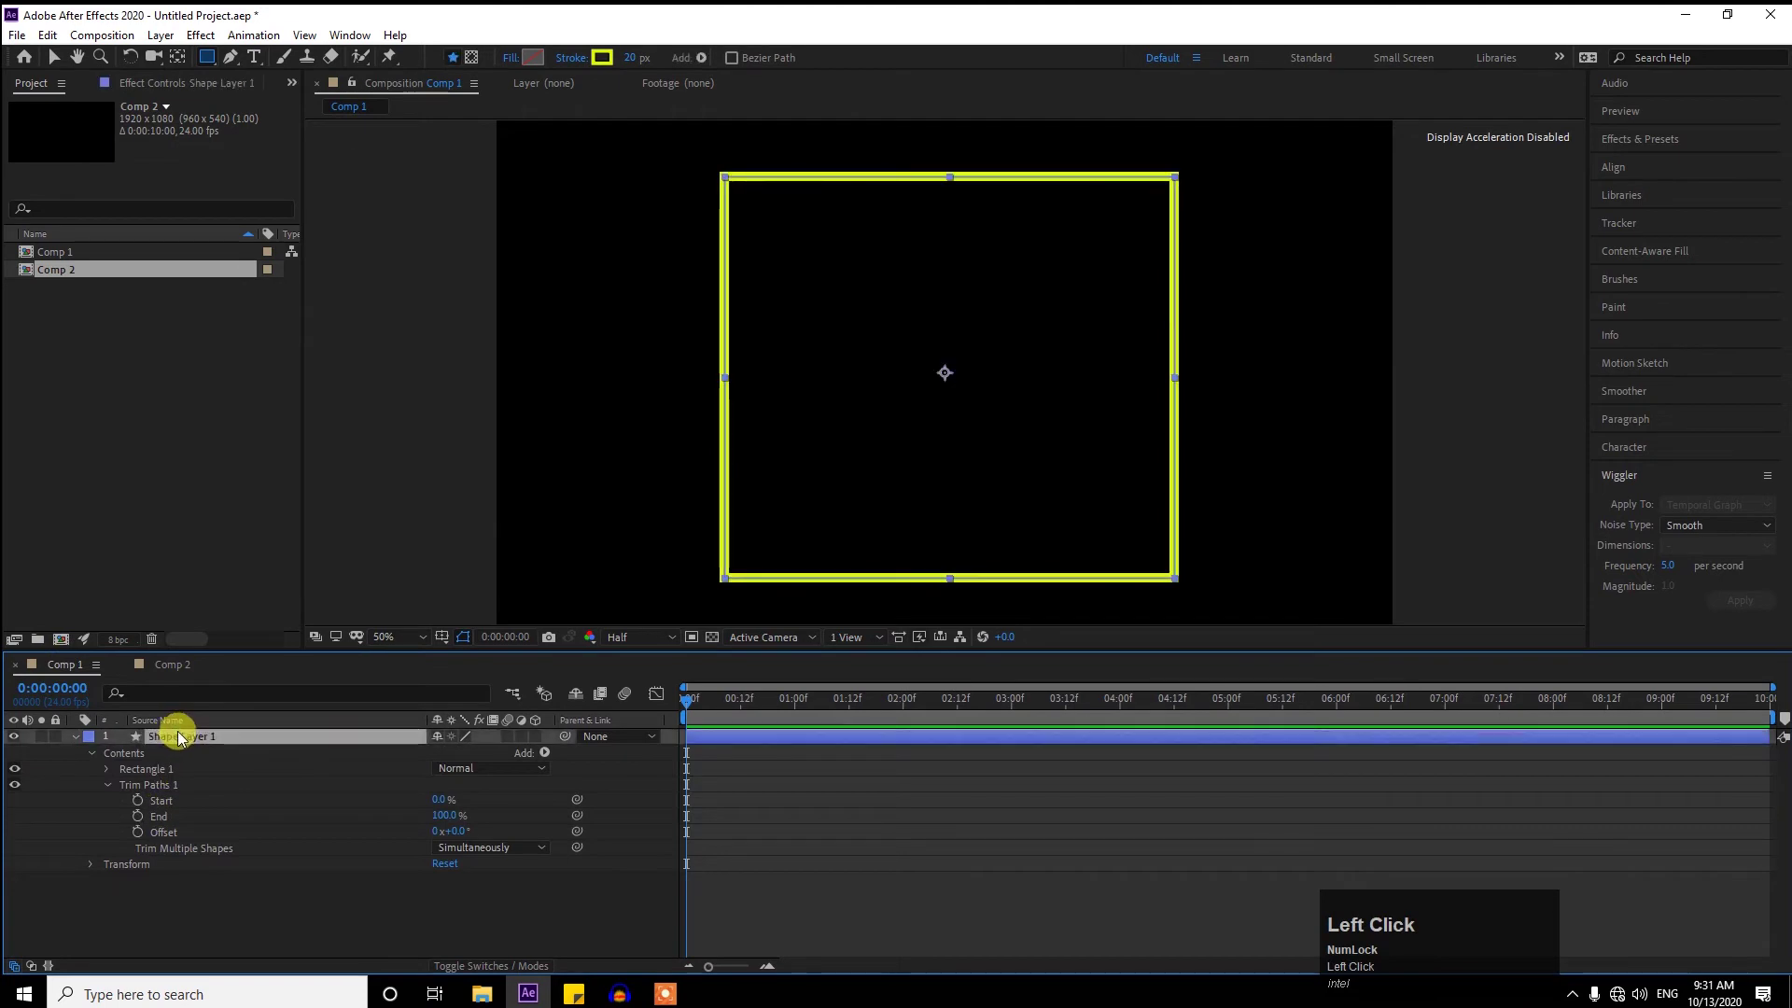
pyautogui.press('Delete')
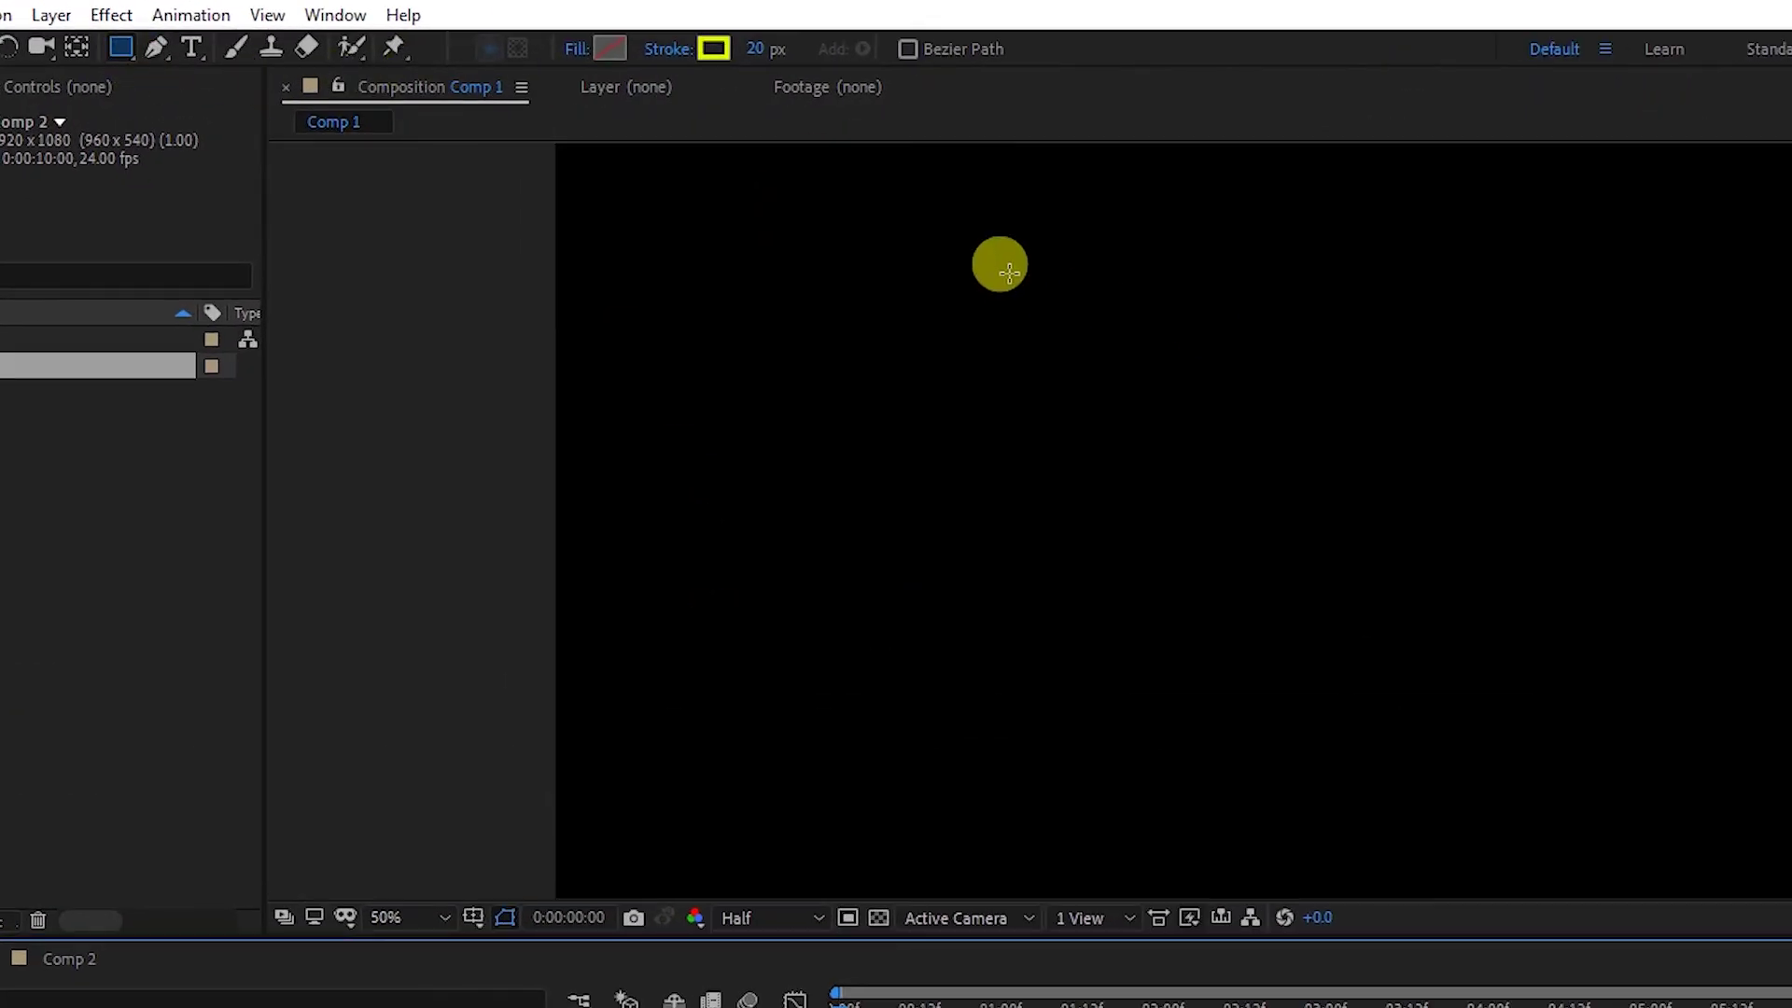
# Step: Draw a square with a 20 px yellow stroke in Comp 1, discarding the first rectangle, and nudge it to the right
pyautogui.moveTo(879, 185); pyautogui.dragTo(1631, 833)
pyautogui.press('Delete')
pyautogui.moveTo(822, 170); pyautogui.dragTo(1487, 614)
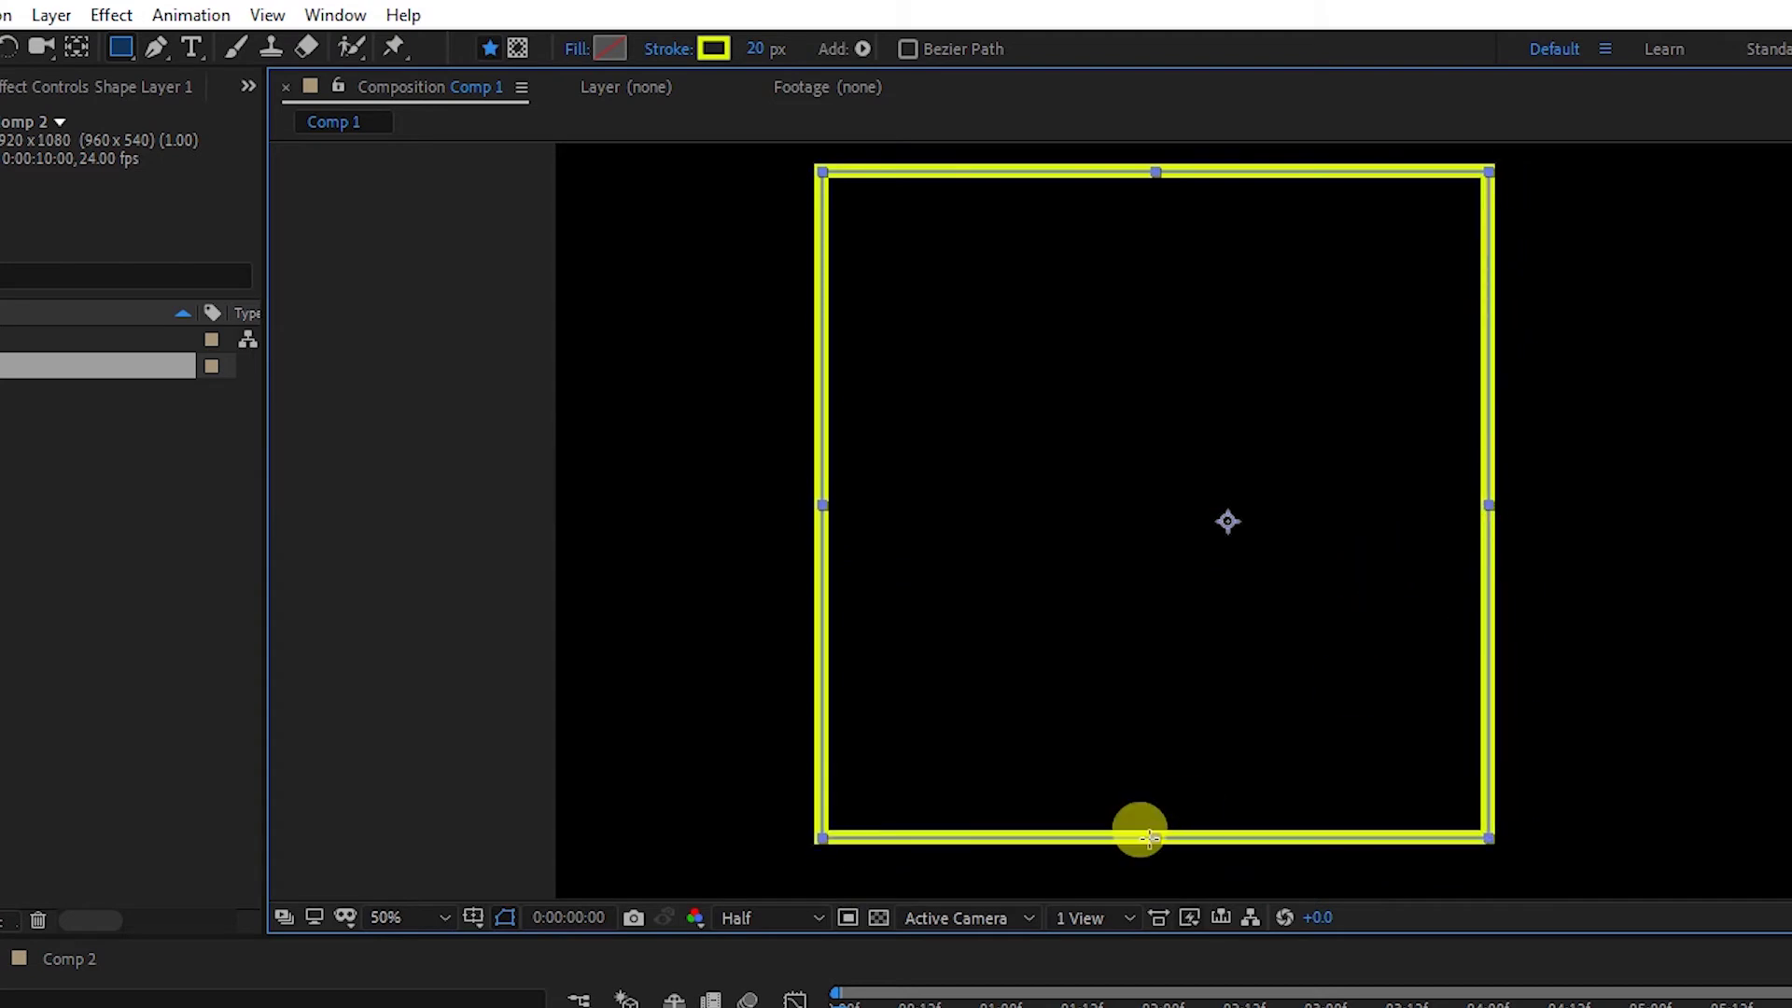
pyautogui.hotkey('shift', 'Right')
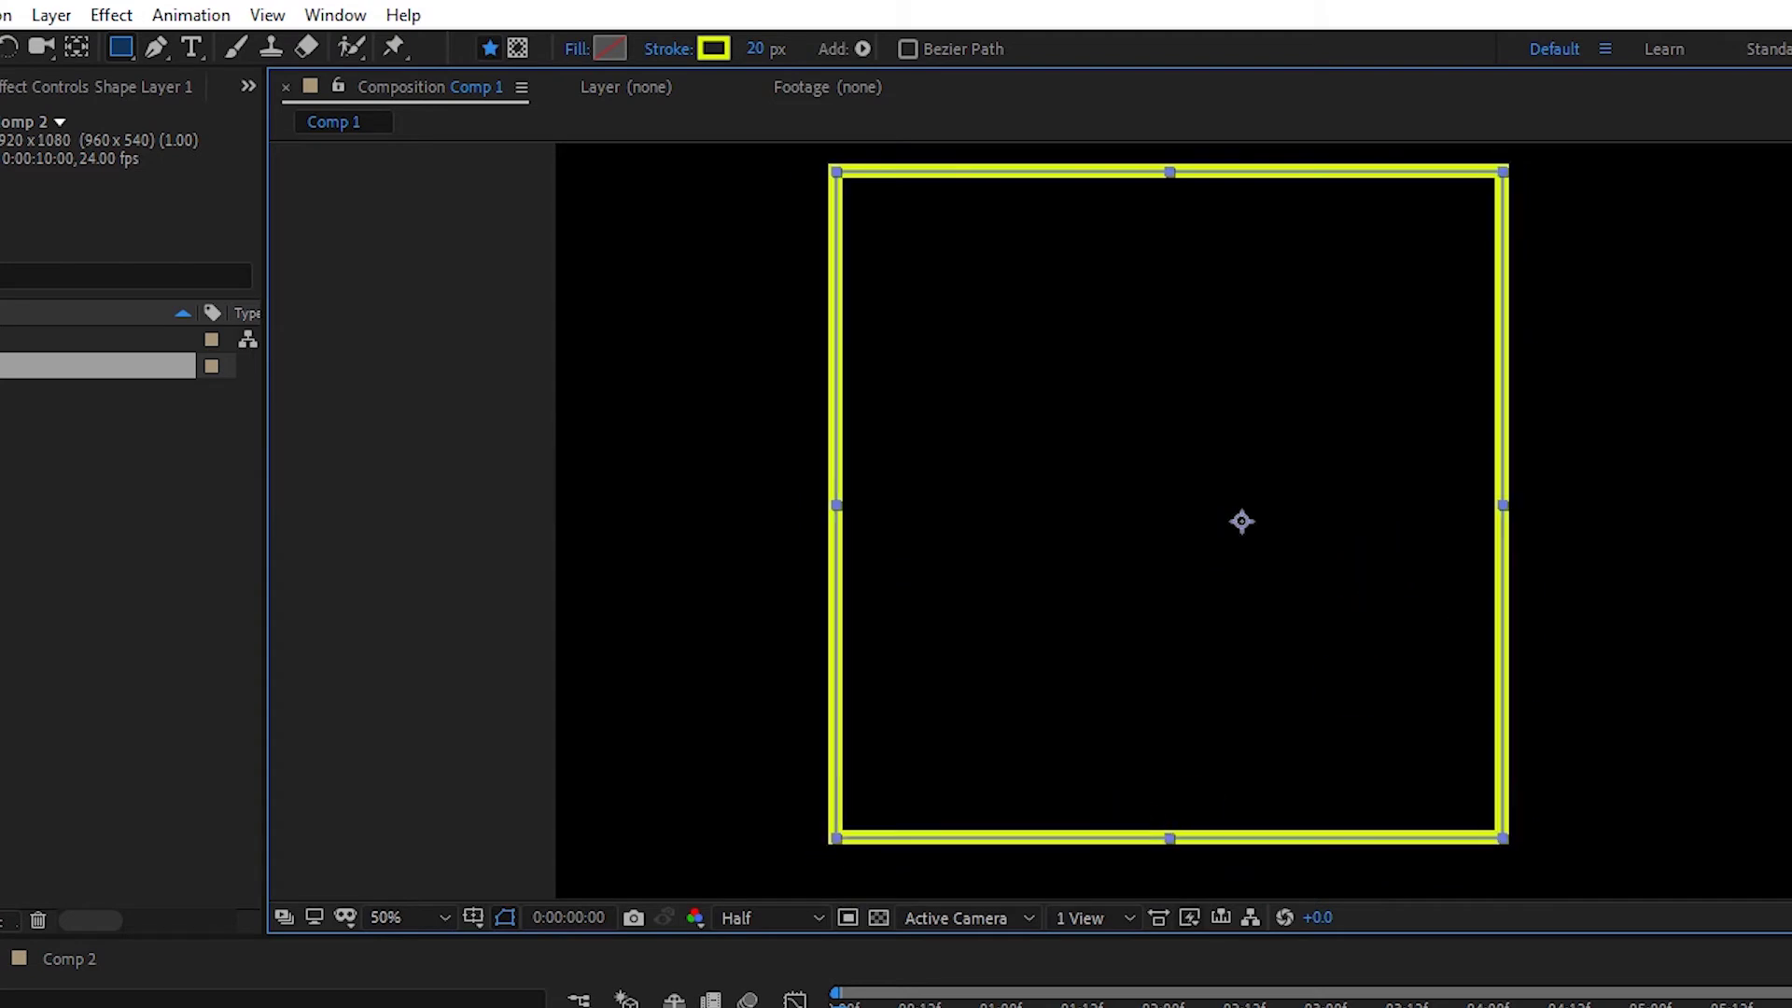
# Step: Expand Shape Layer 1 and its Contents to examine the rectangle group
pyautogui.click(1013, 1004)
pyautogui.click(177, 1004)
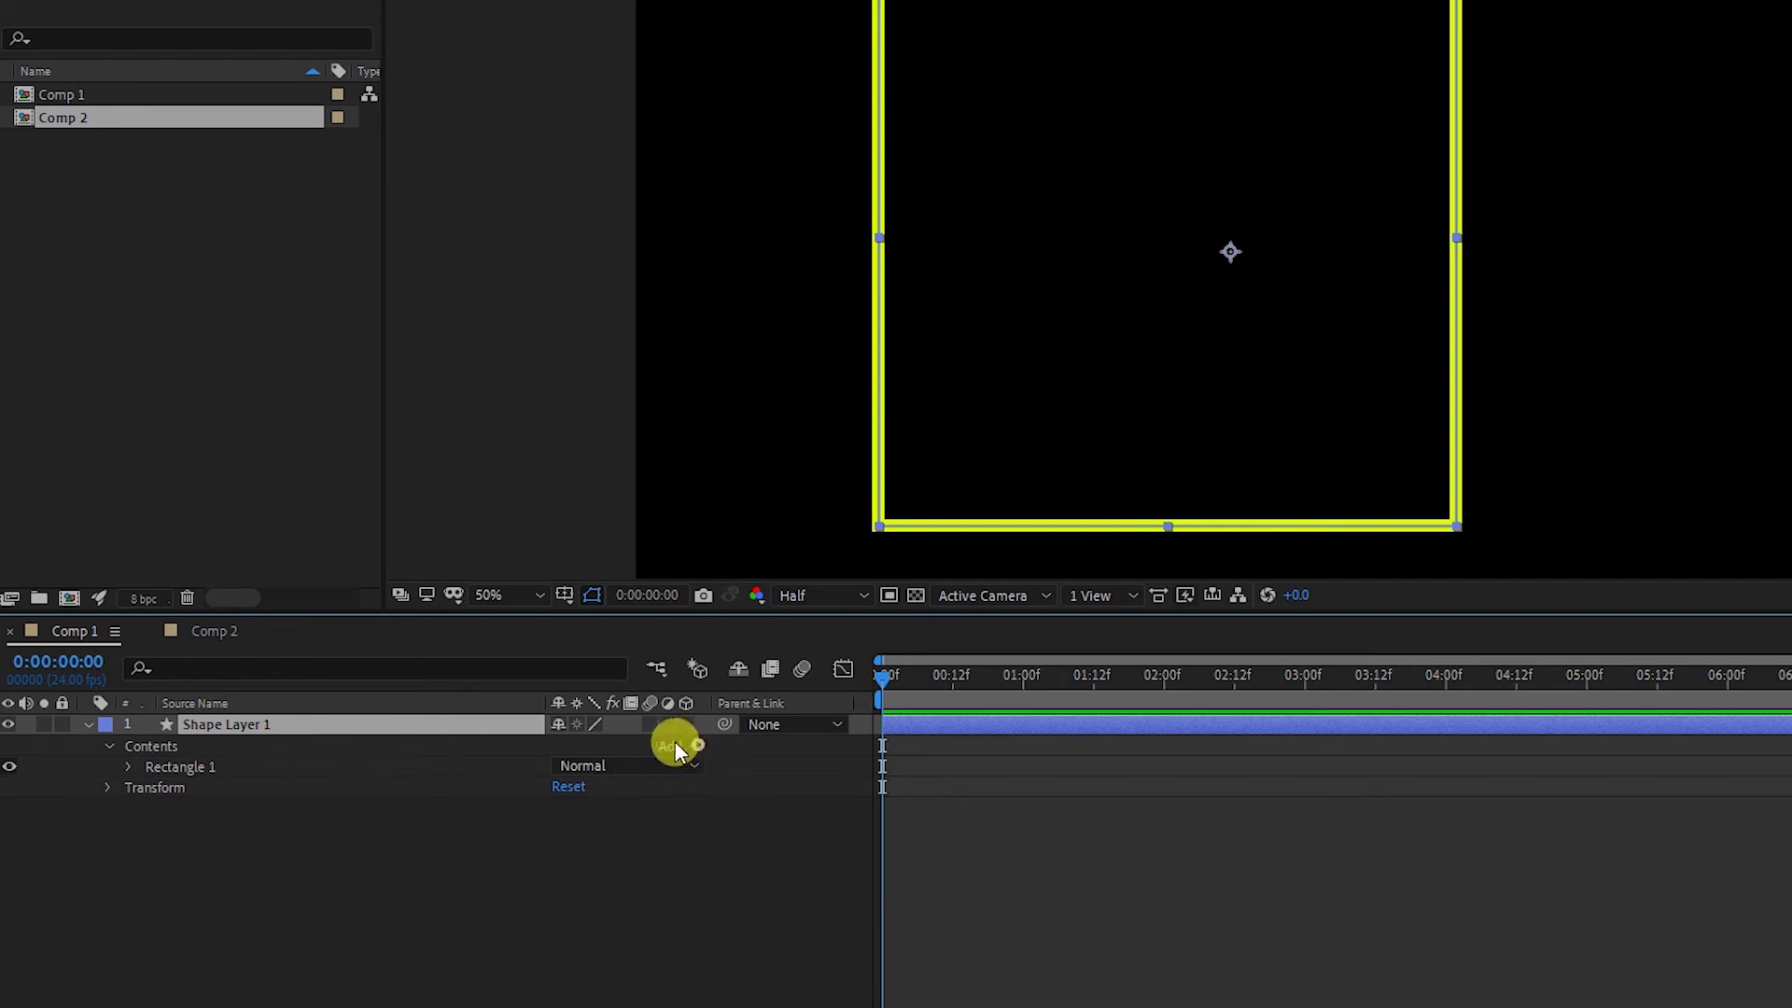
pyautogui.click(87, 724)
pyautogui.click(87, 724)
pyautogui.click(87, 724)
pyautogui.click(87, 724)
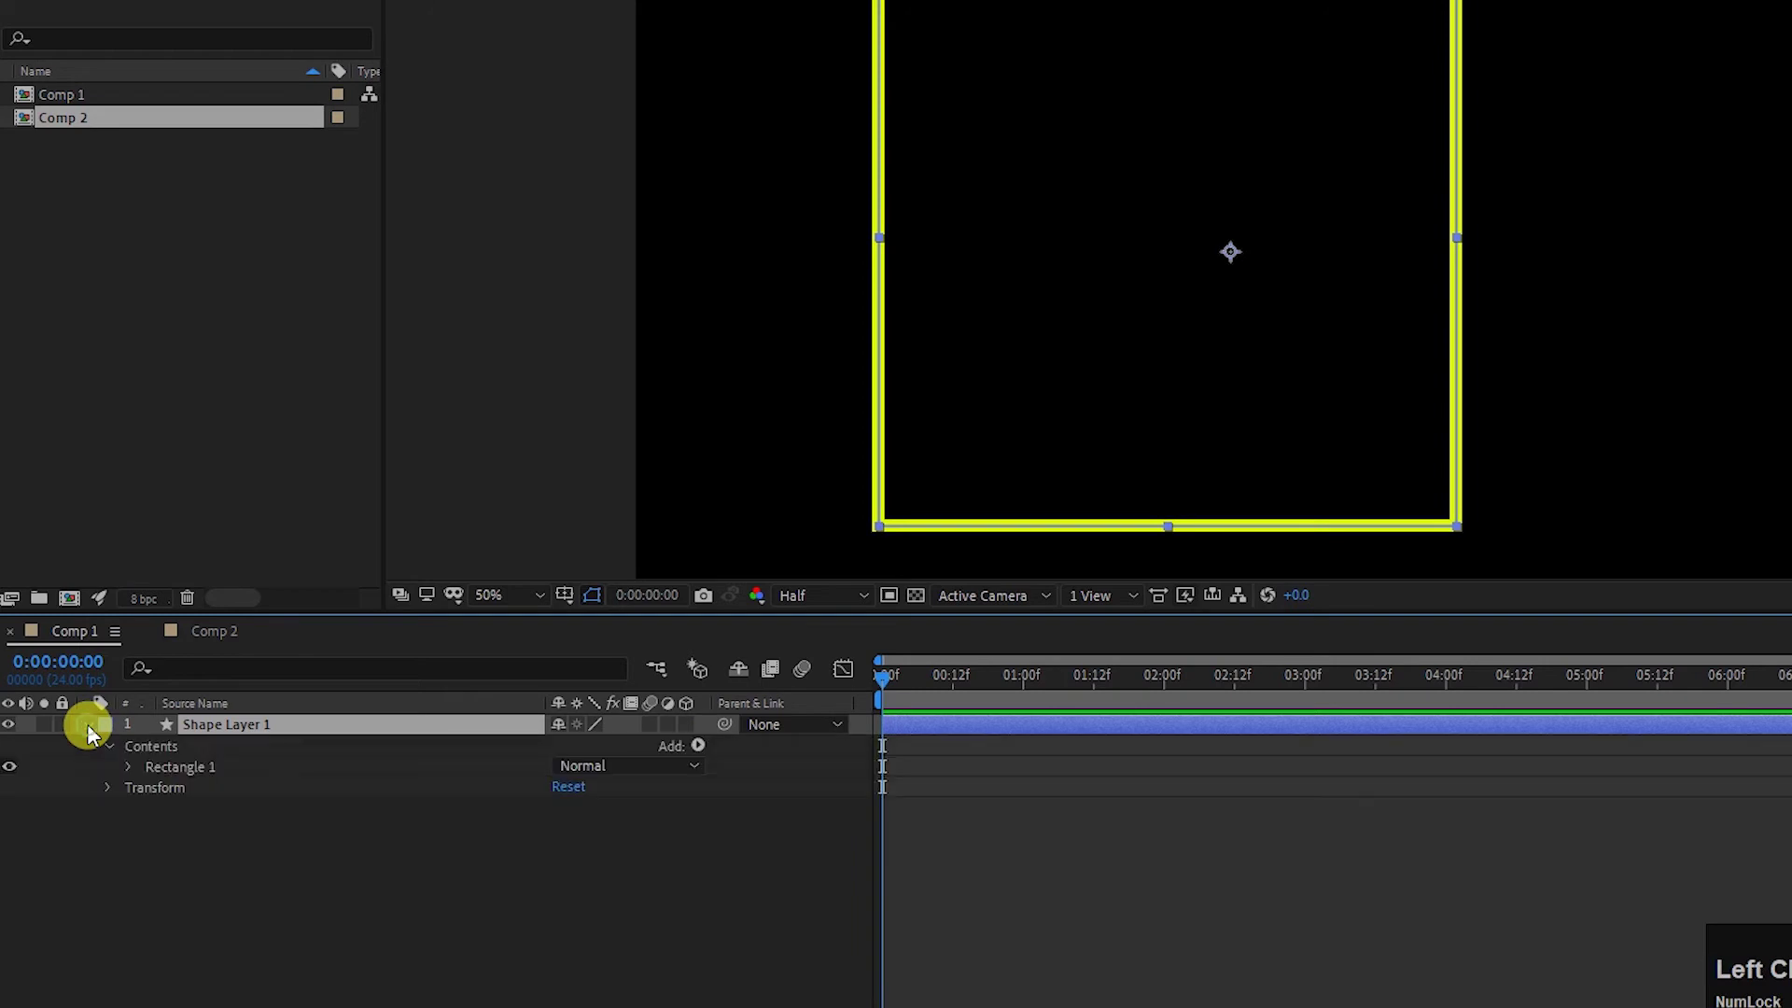
pyautogui.click(109, 747)
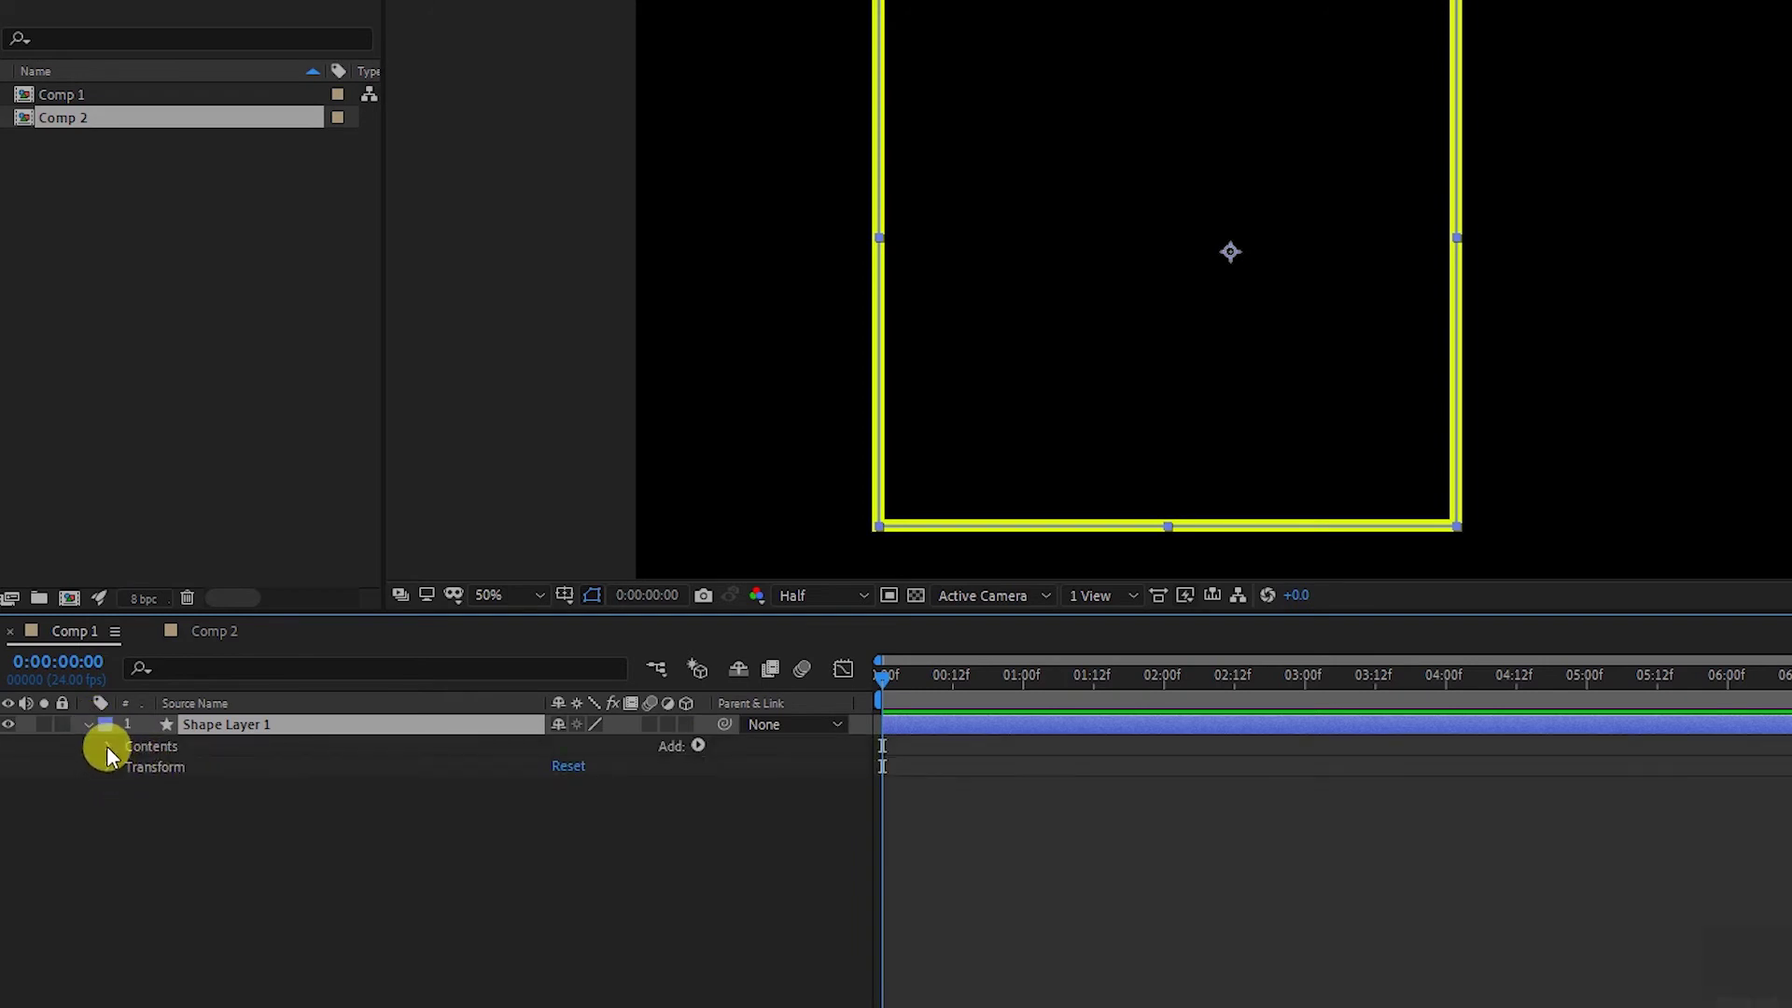
pyautogui.click(108, 747)
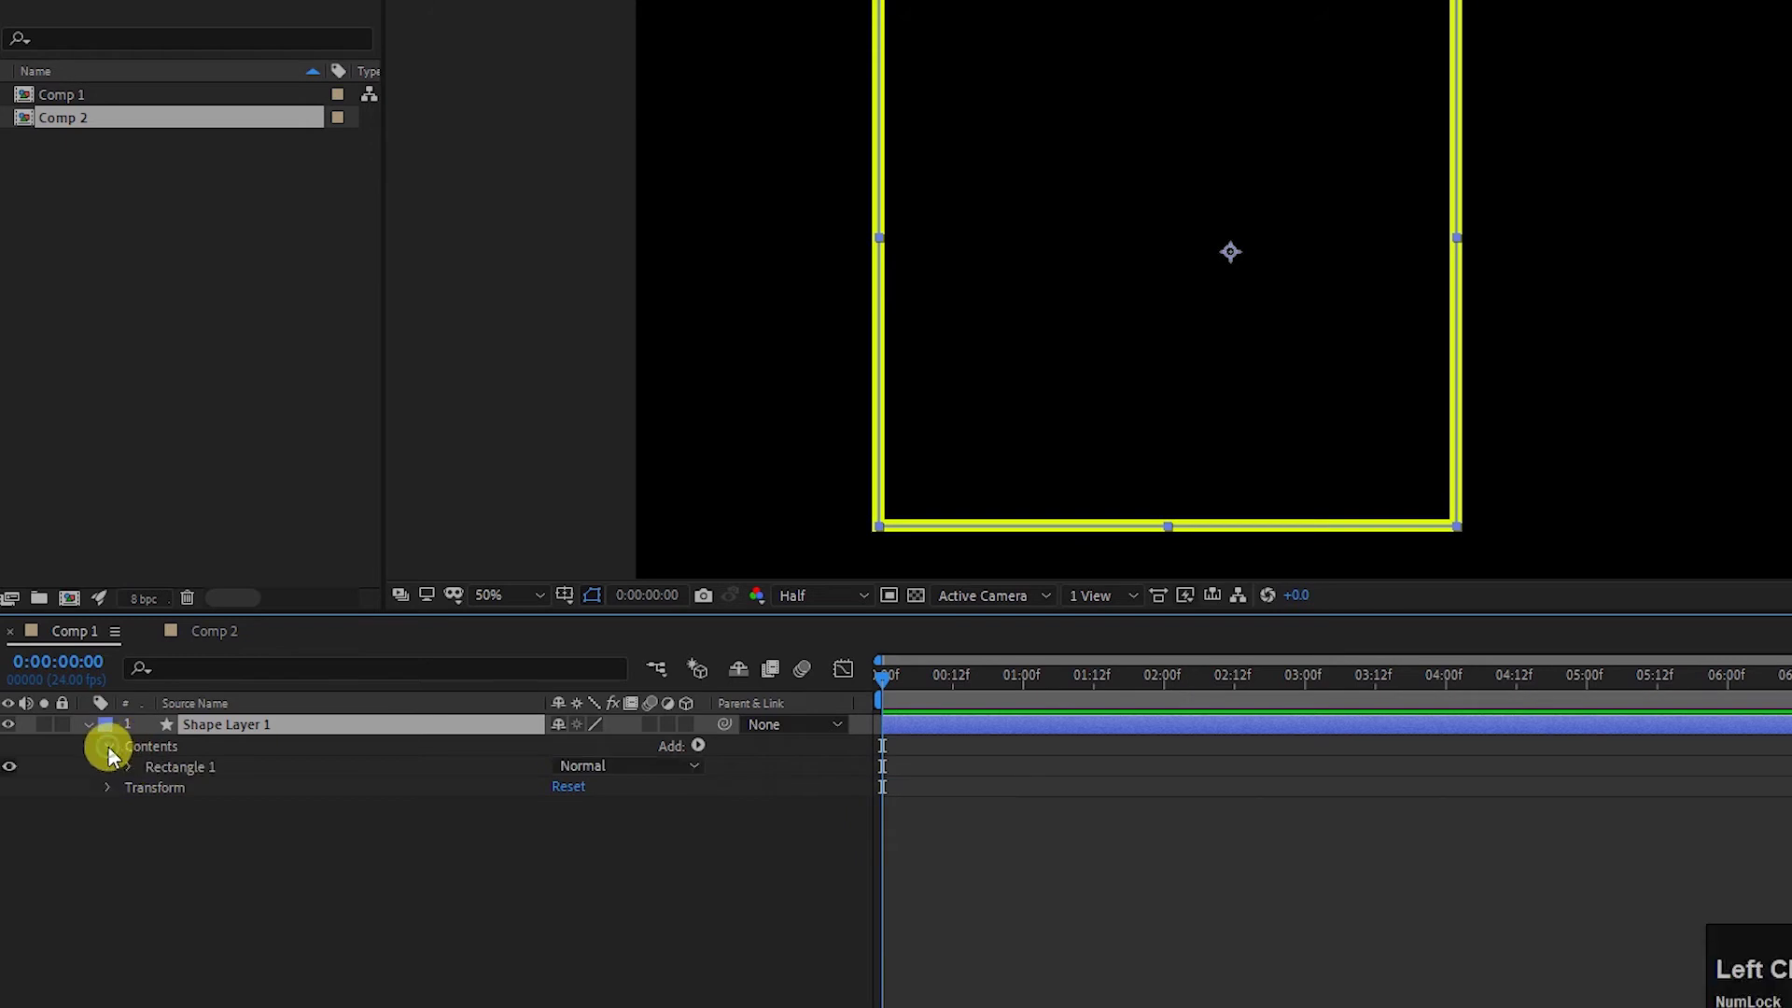
# Step: Add Trim Paths to the Rectangle 1 group and expand its properties
pyautogui.click(171, 771)
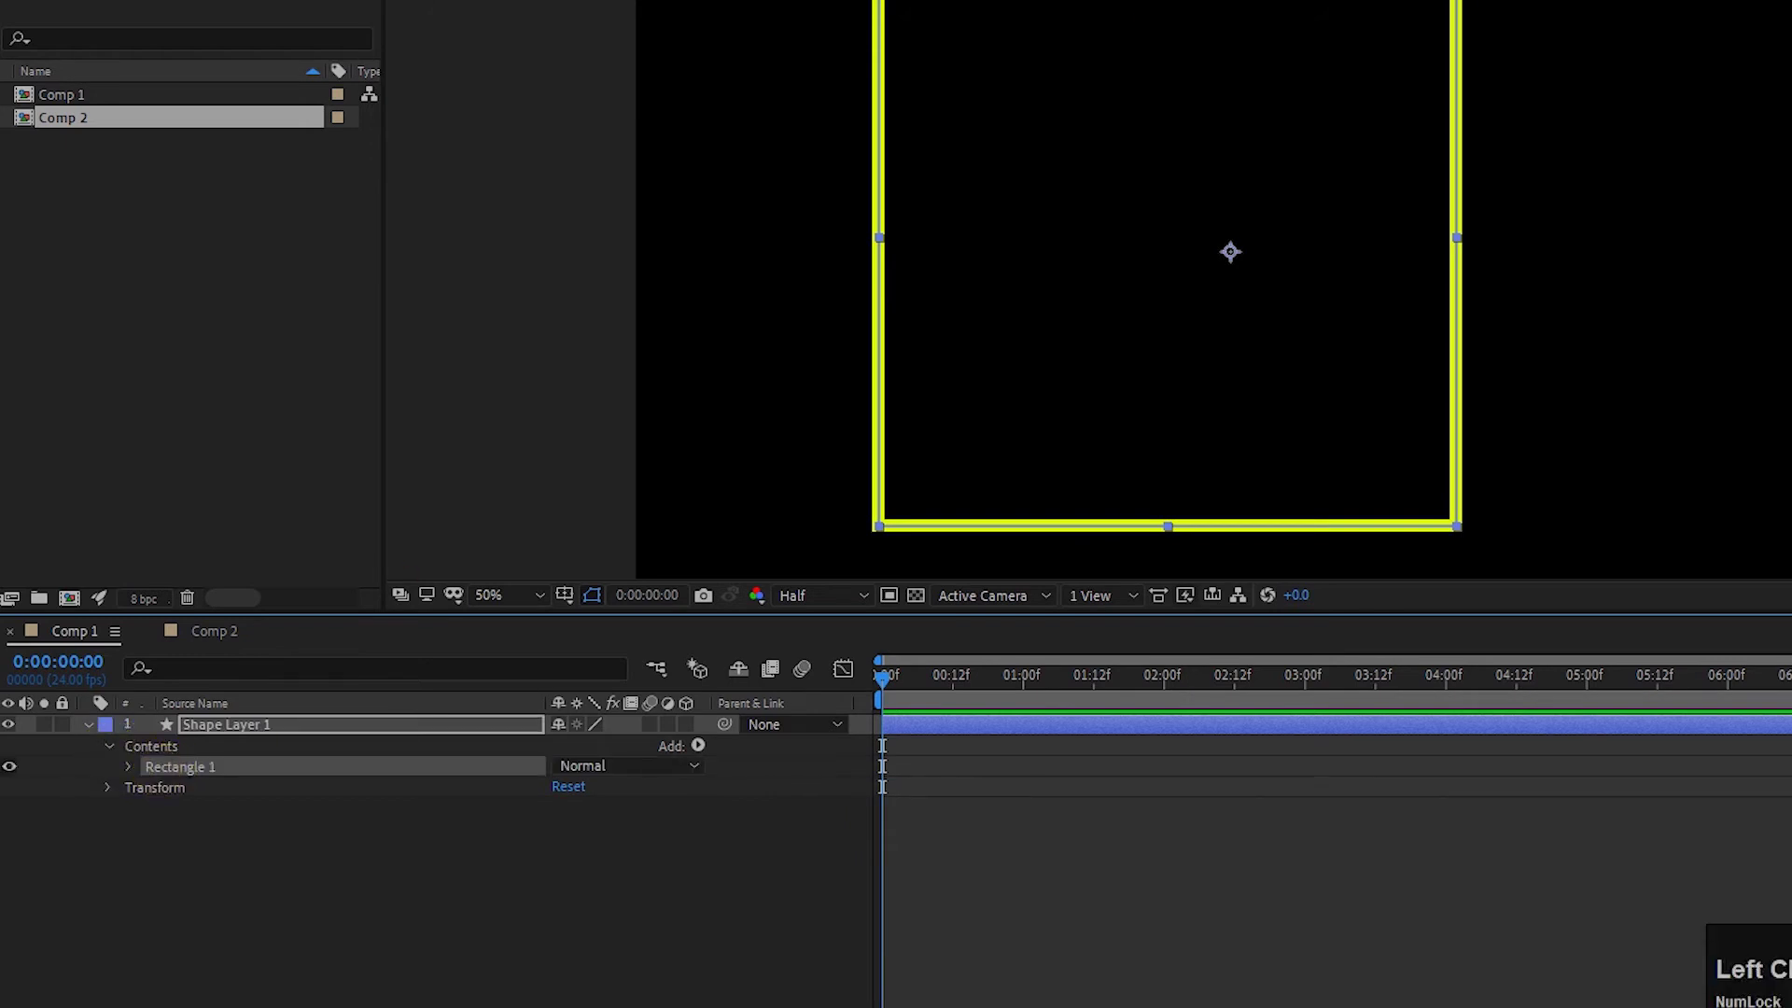
pyautogui.click(699, 747)
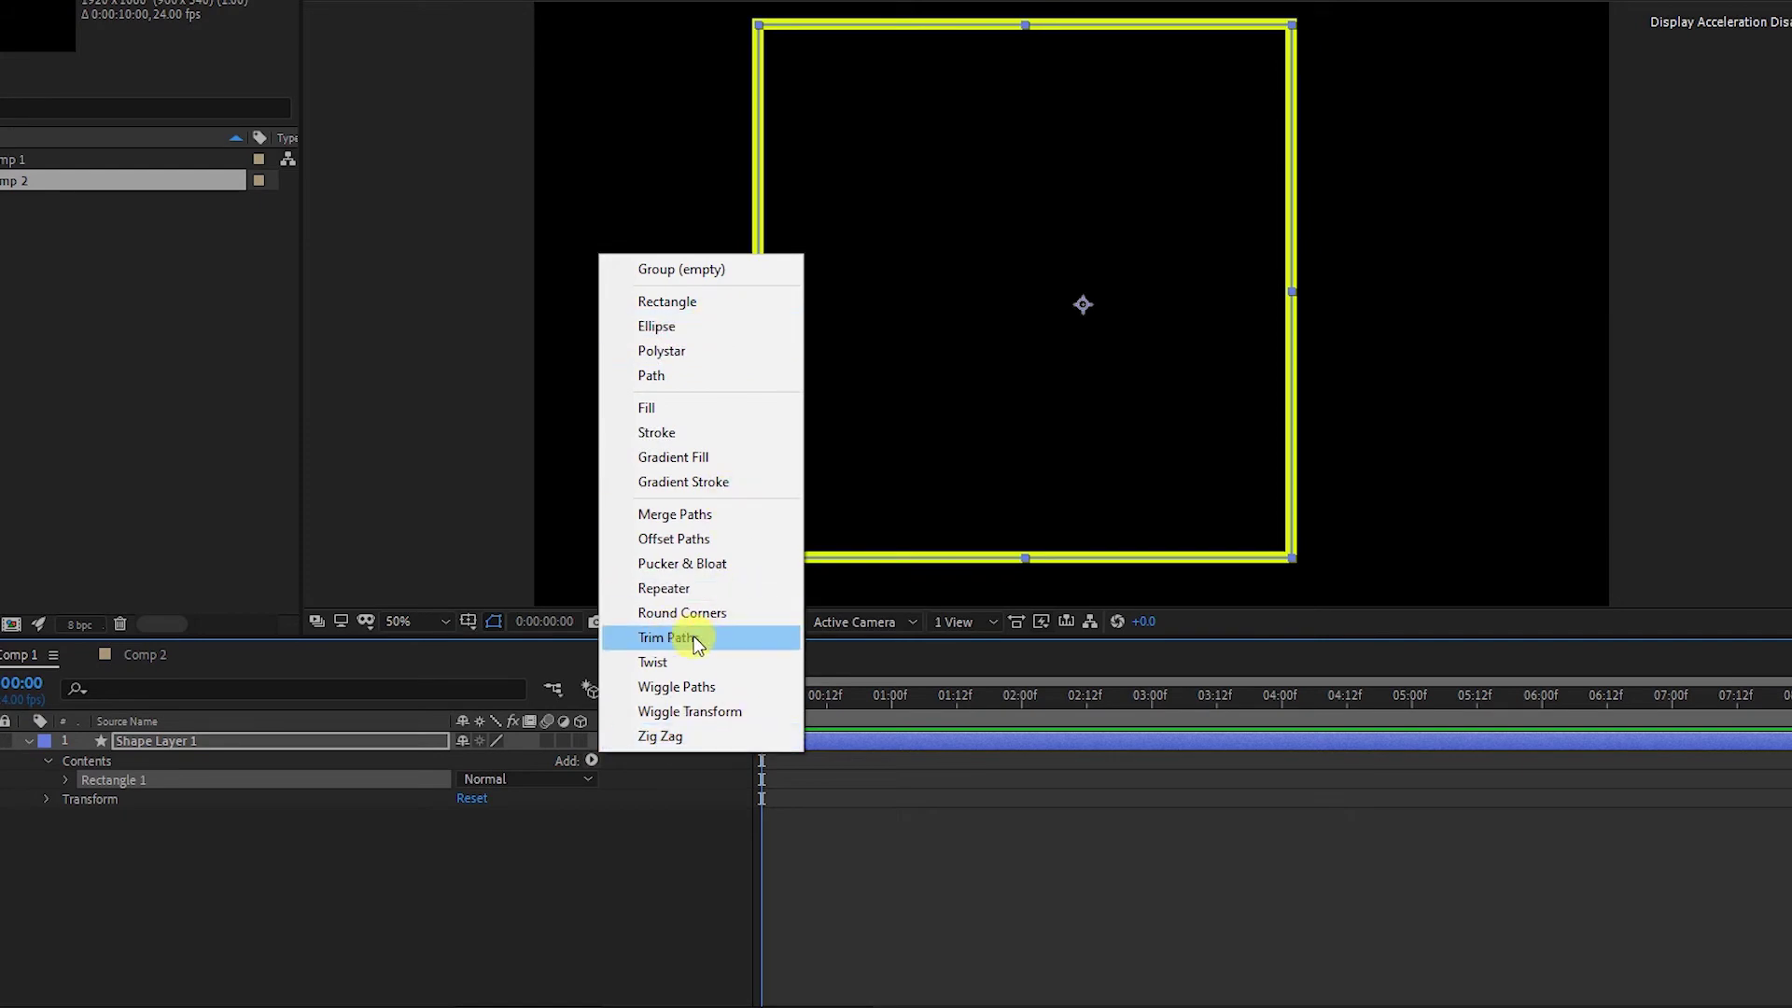
pyautogui.click(700, 635)
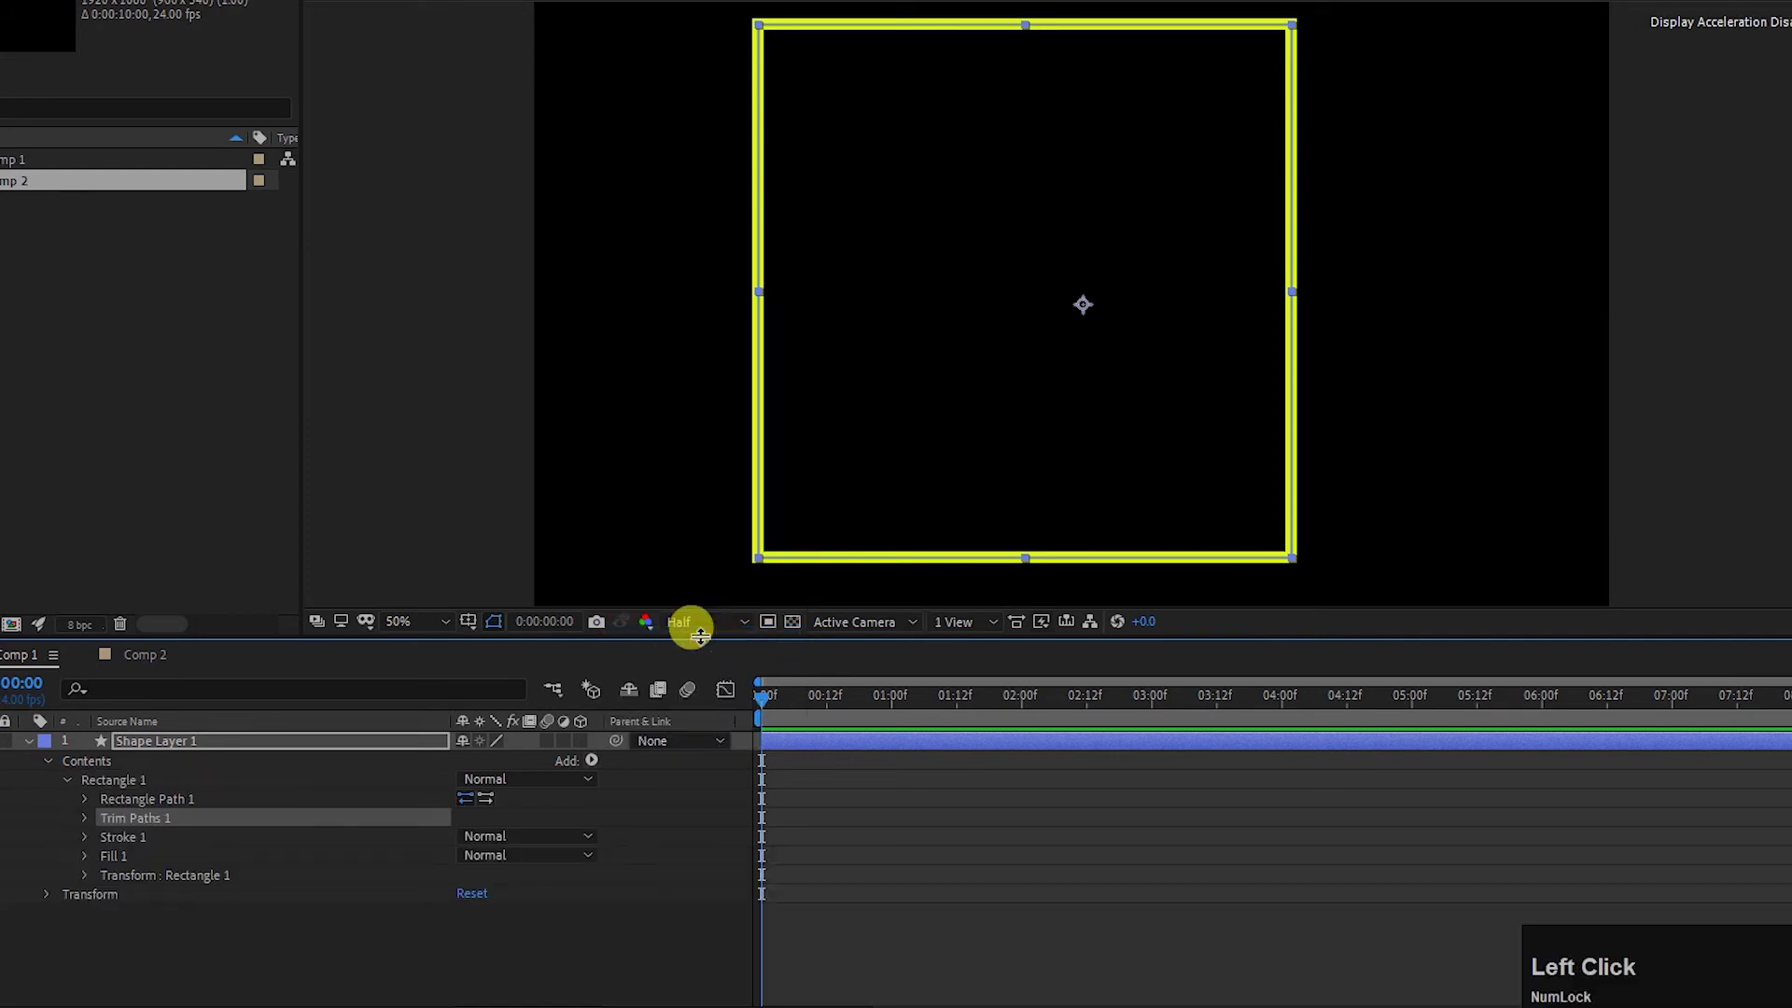
pyautogui.click(84, 819)
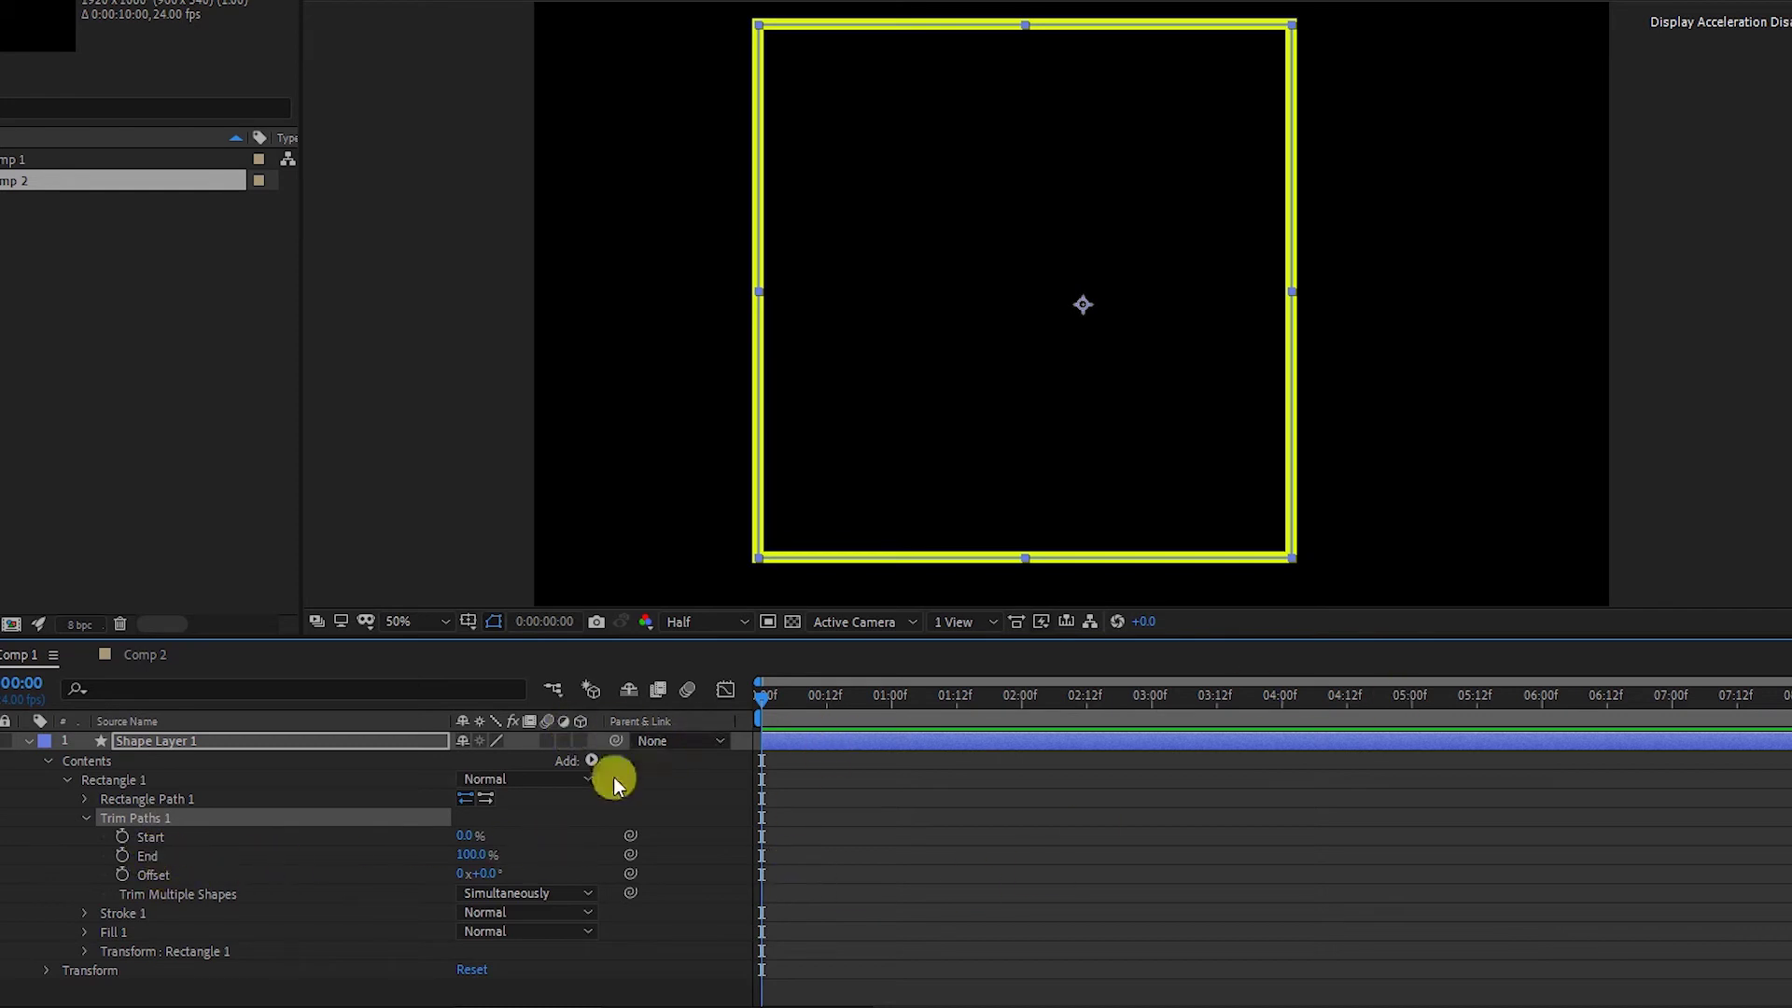
# Step: Reduce the Trim Paths End value to 94% and further down to 0%
pyautogui.click(475, 854)
pyautogui.moveTo(475, 852); pyautogui.dragTo(461, 852)
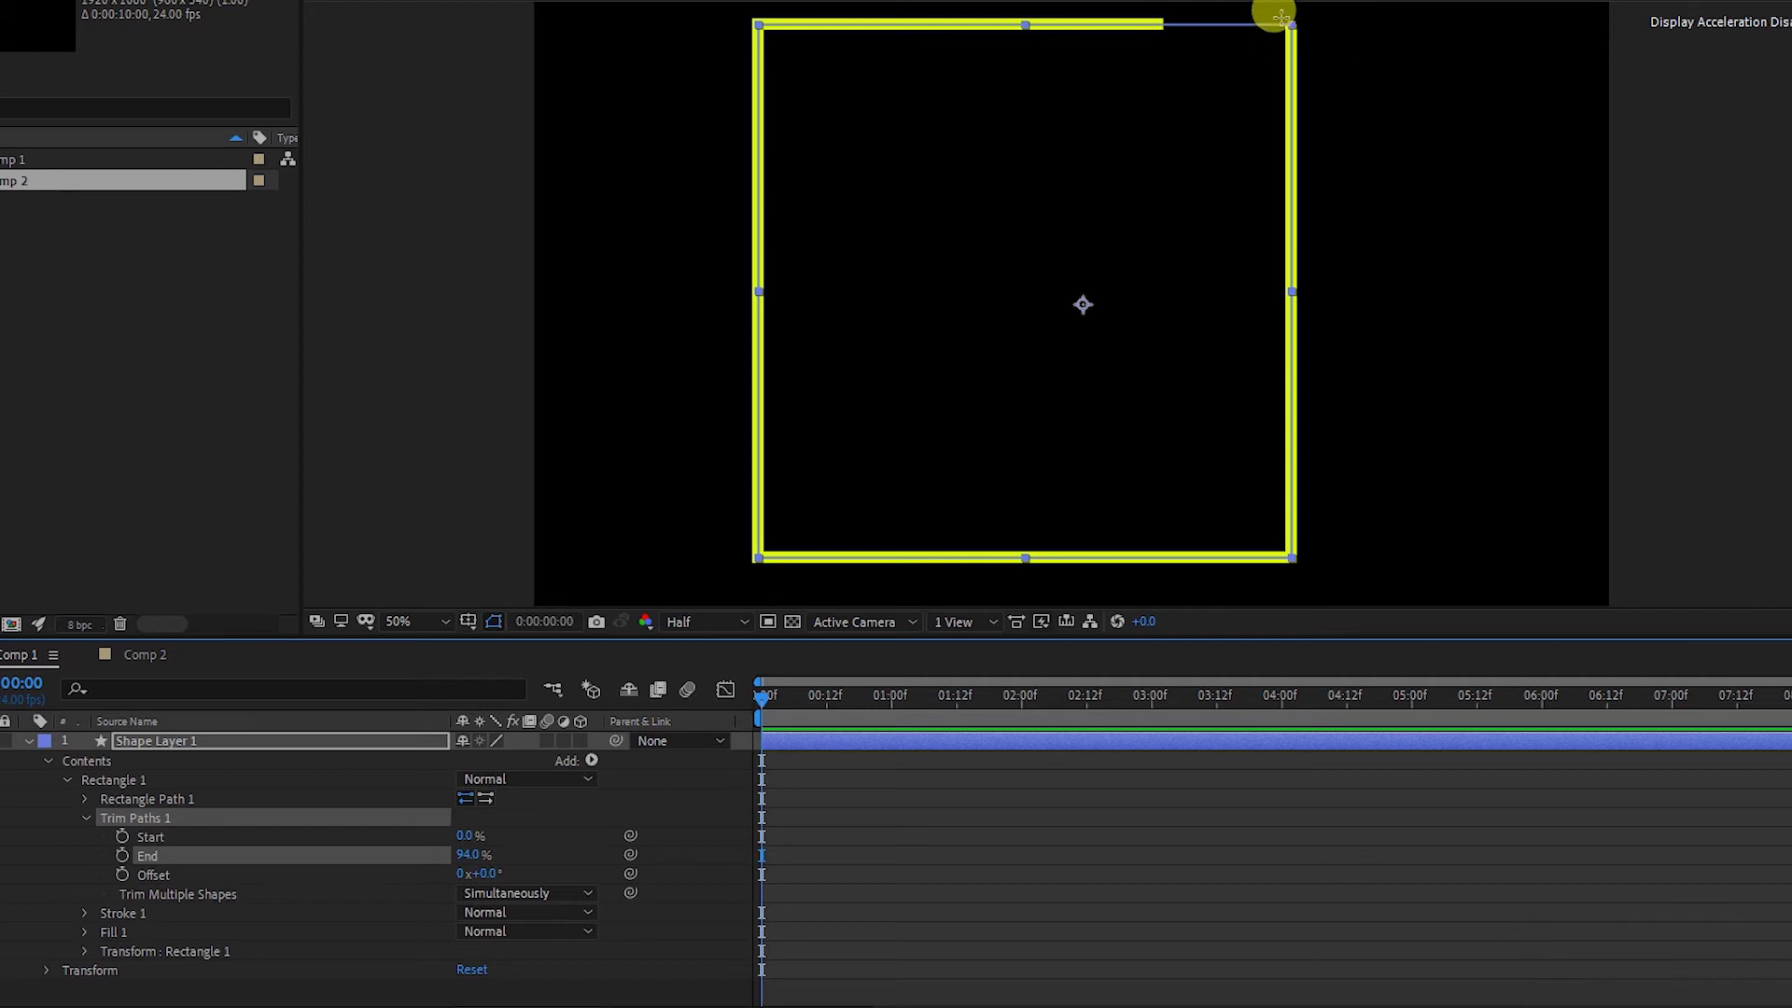
pyautogui.click(465, 855)
pyautogui.moveTo(463, 856); pyautogui.dragTo(327, 831)
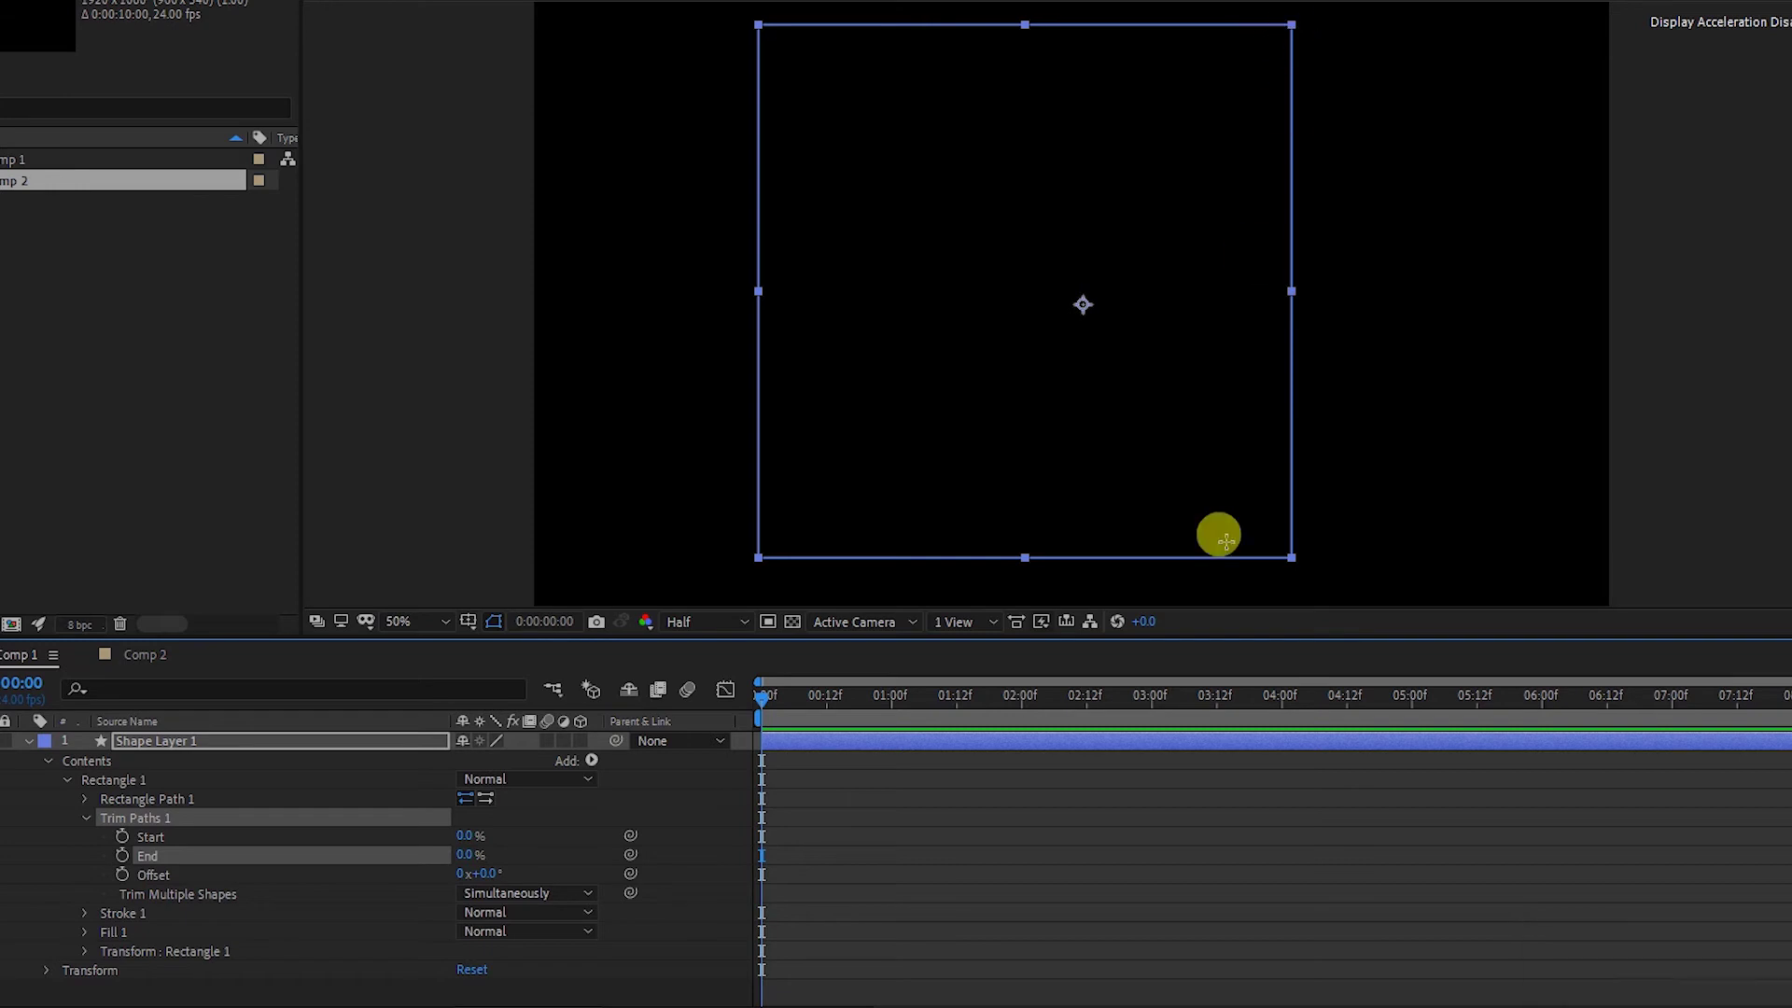
# Step: Animate Trim Paths End from 0% at the first frame to 100% at 1 second and preview the result
pyautogui.click(122, 855)
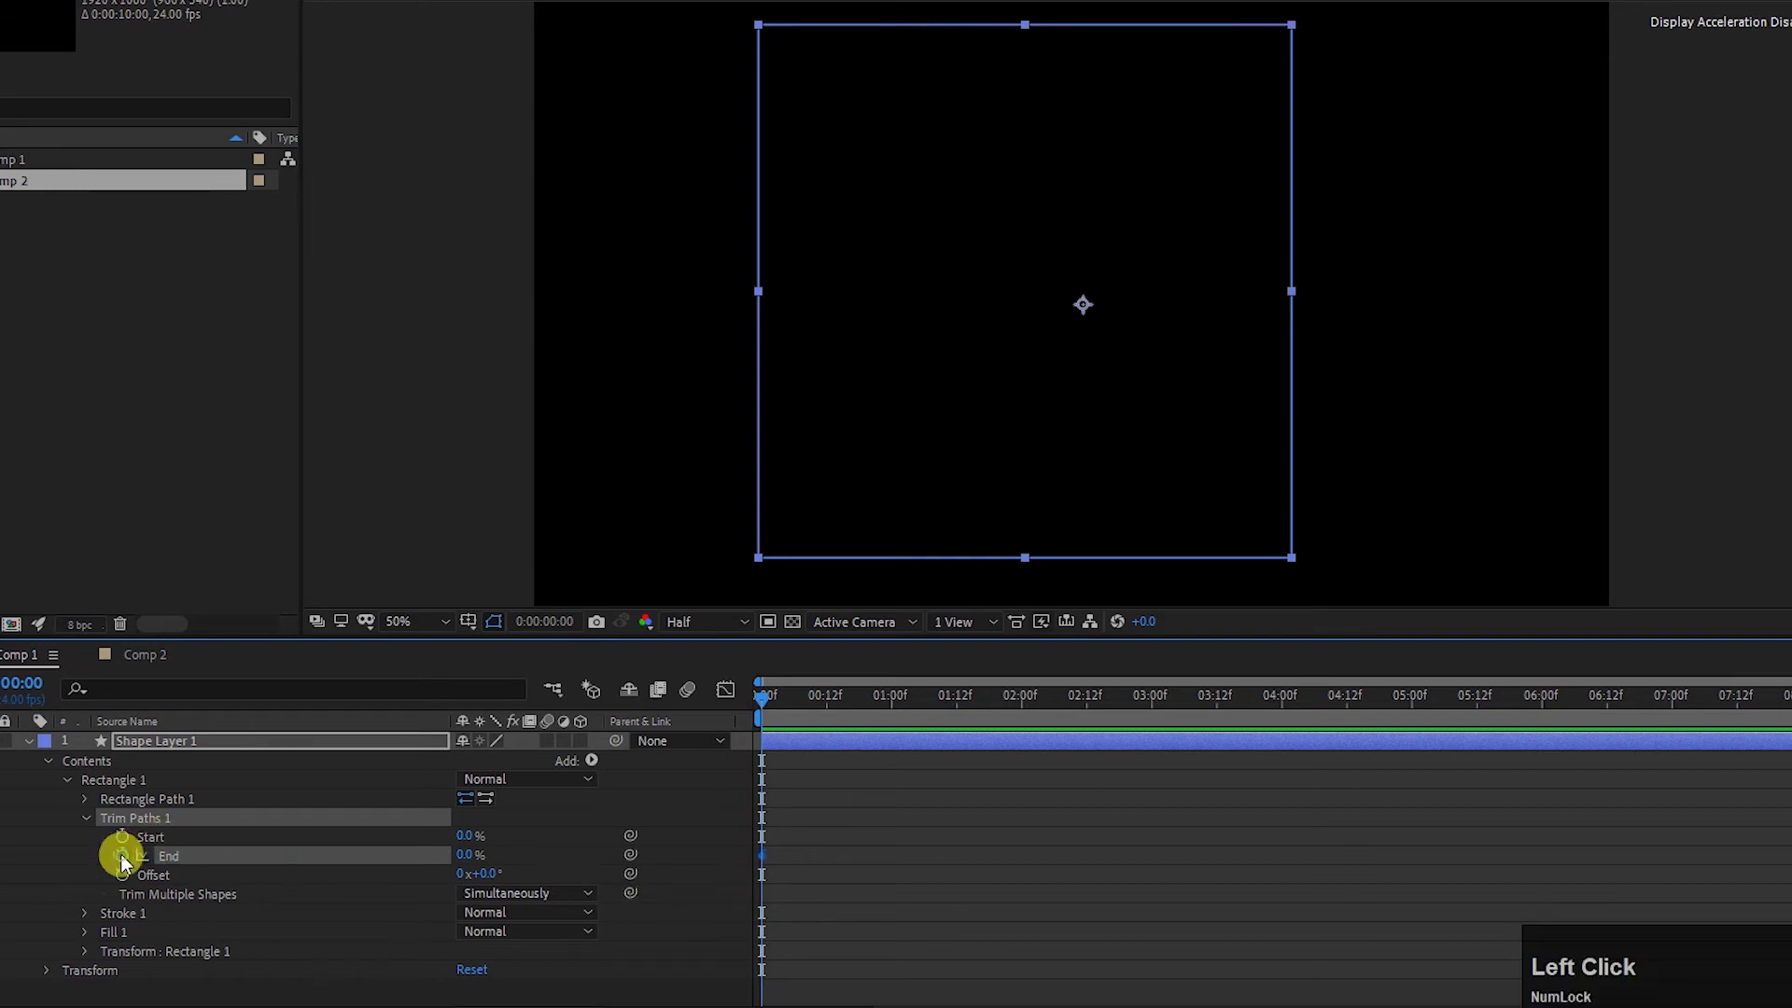
pyautogui.click(788, 697)
pyautogui.moveTo(788, 697); pyautogui.dragTo(894, 698)
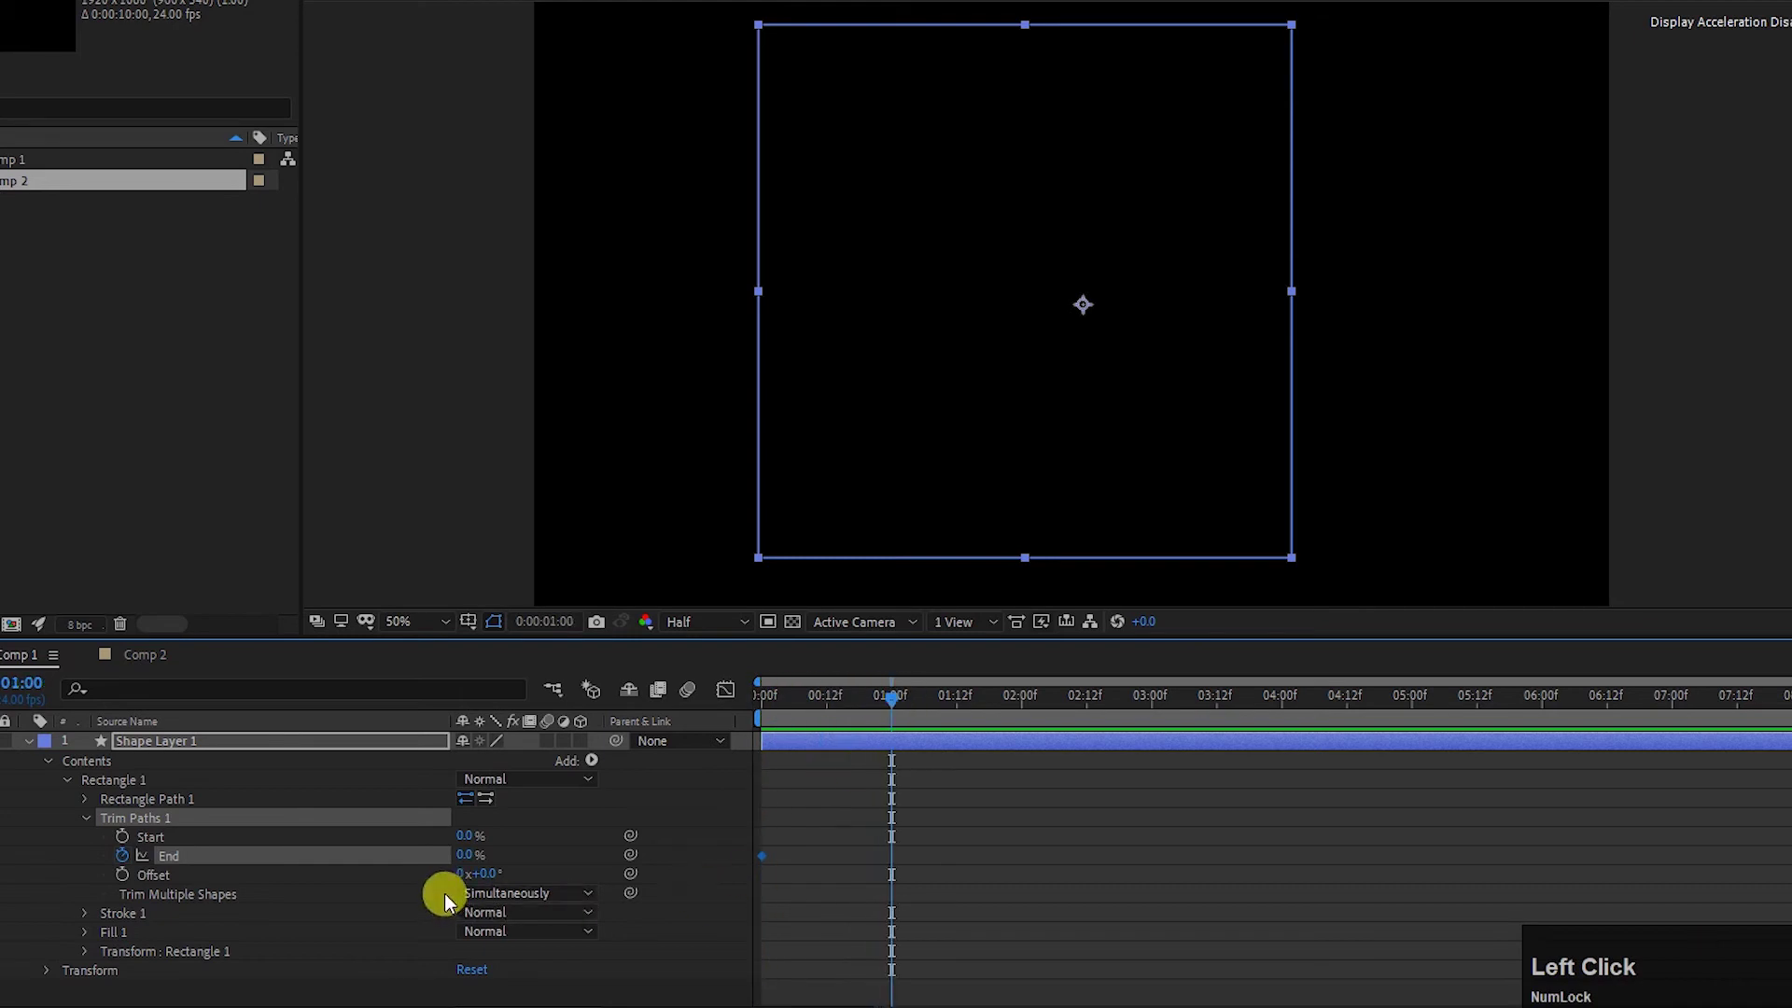
pyautogui.click(464, 855)
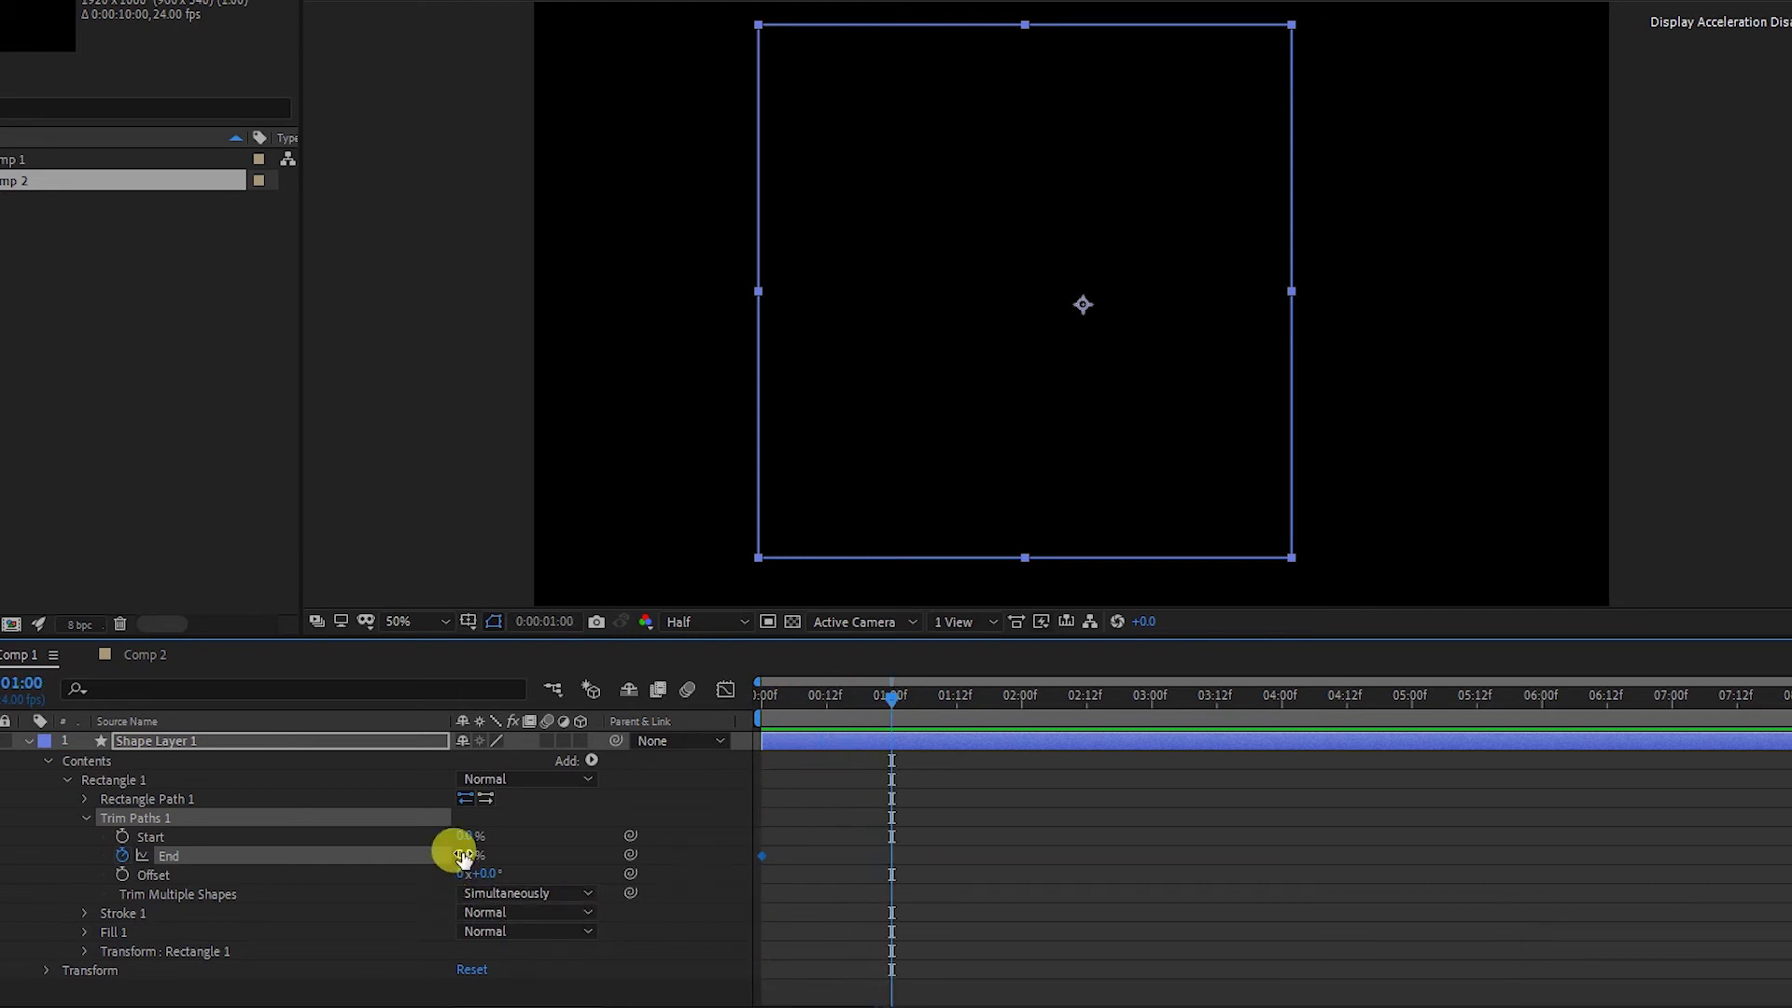
pyautogui.moveTo(464, 855); pyautogui.dragTo(666, 835)
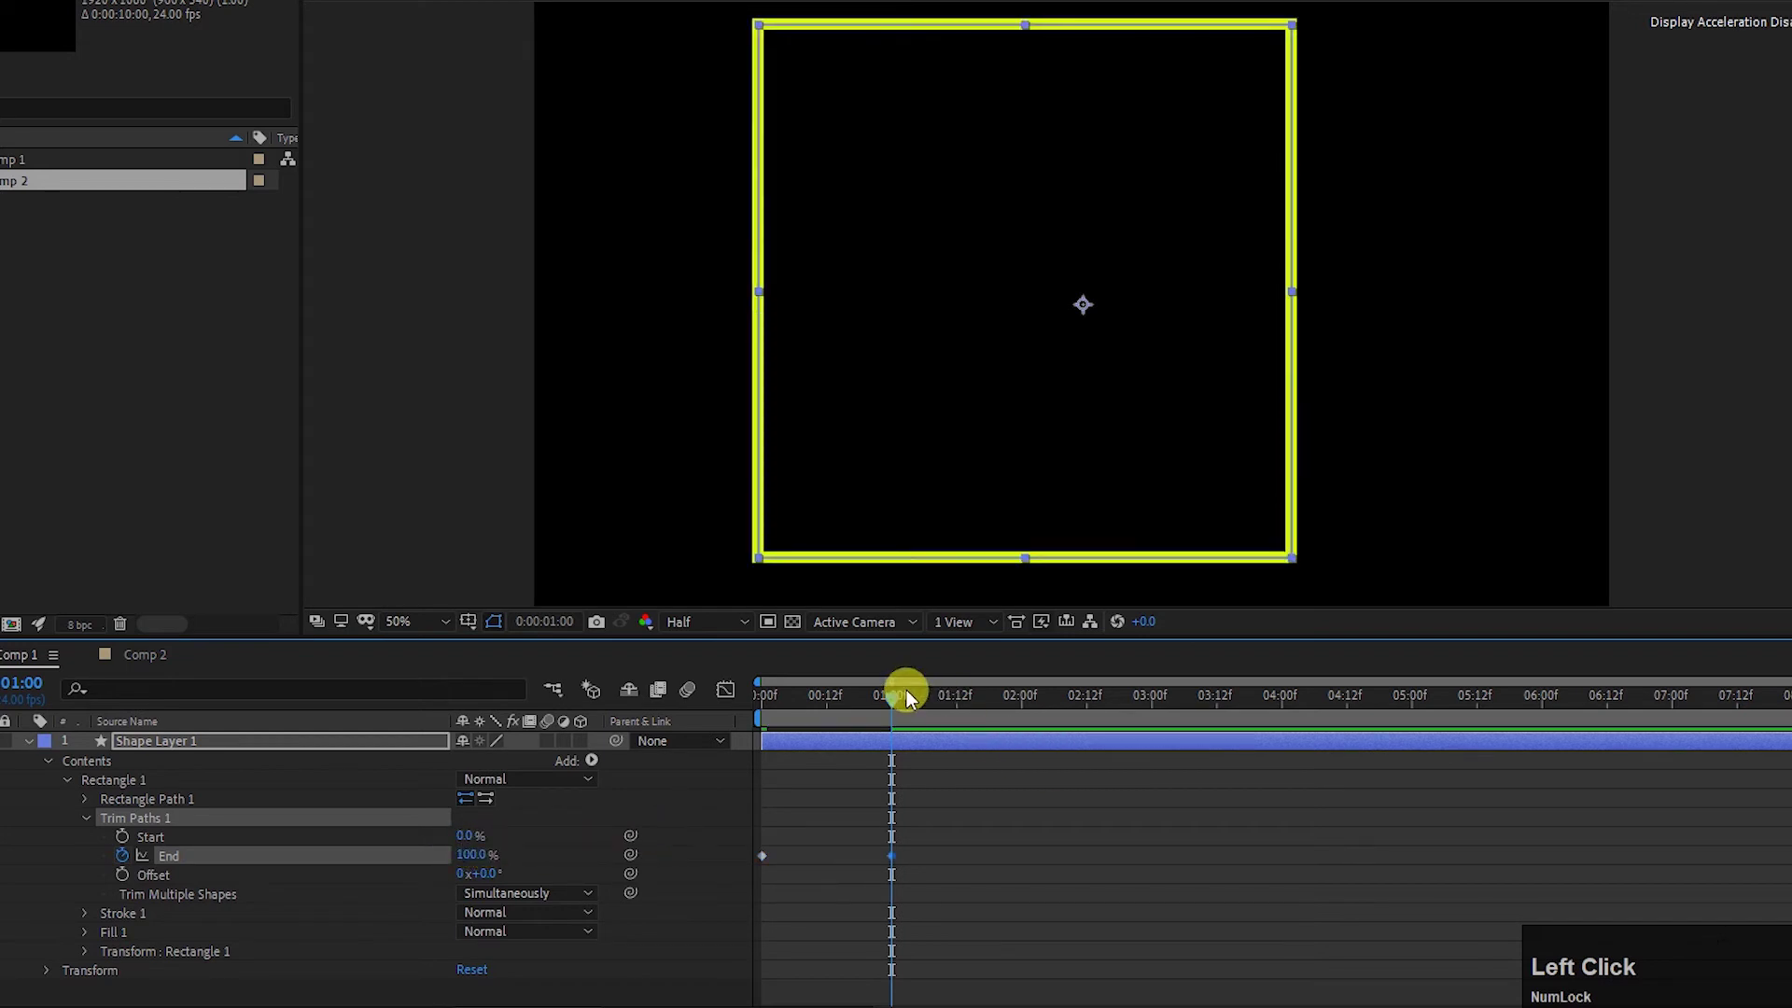
pyautogui.moveTo(898, 692); pyautogui.dragTo(702, 698)
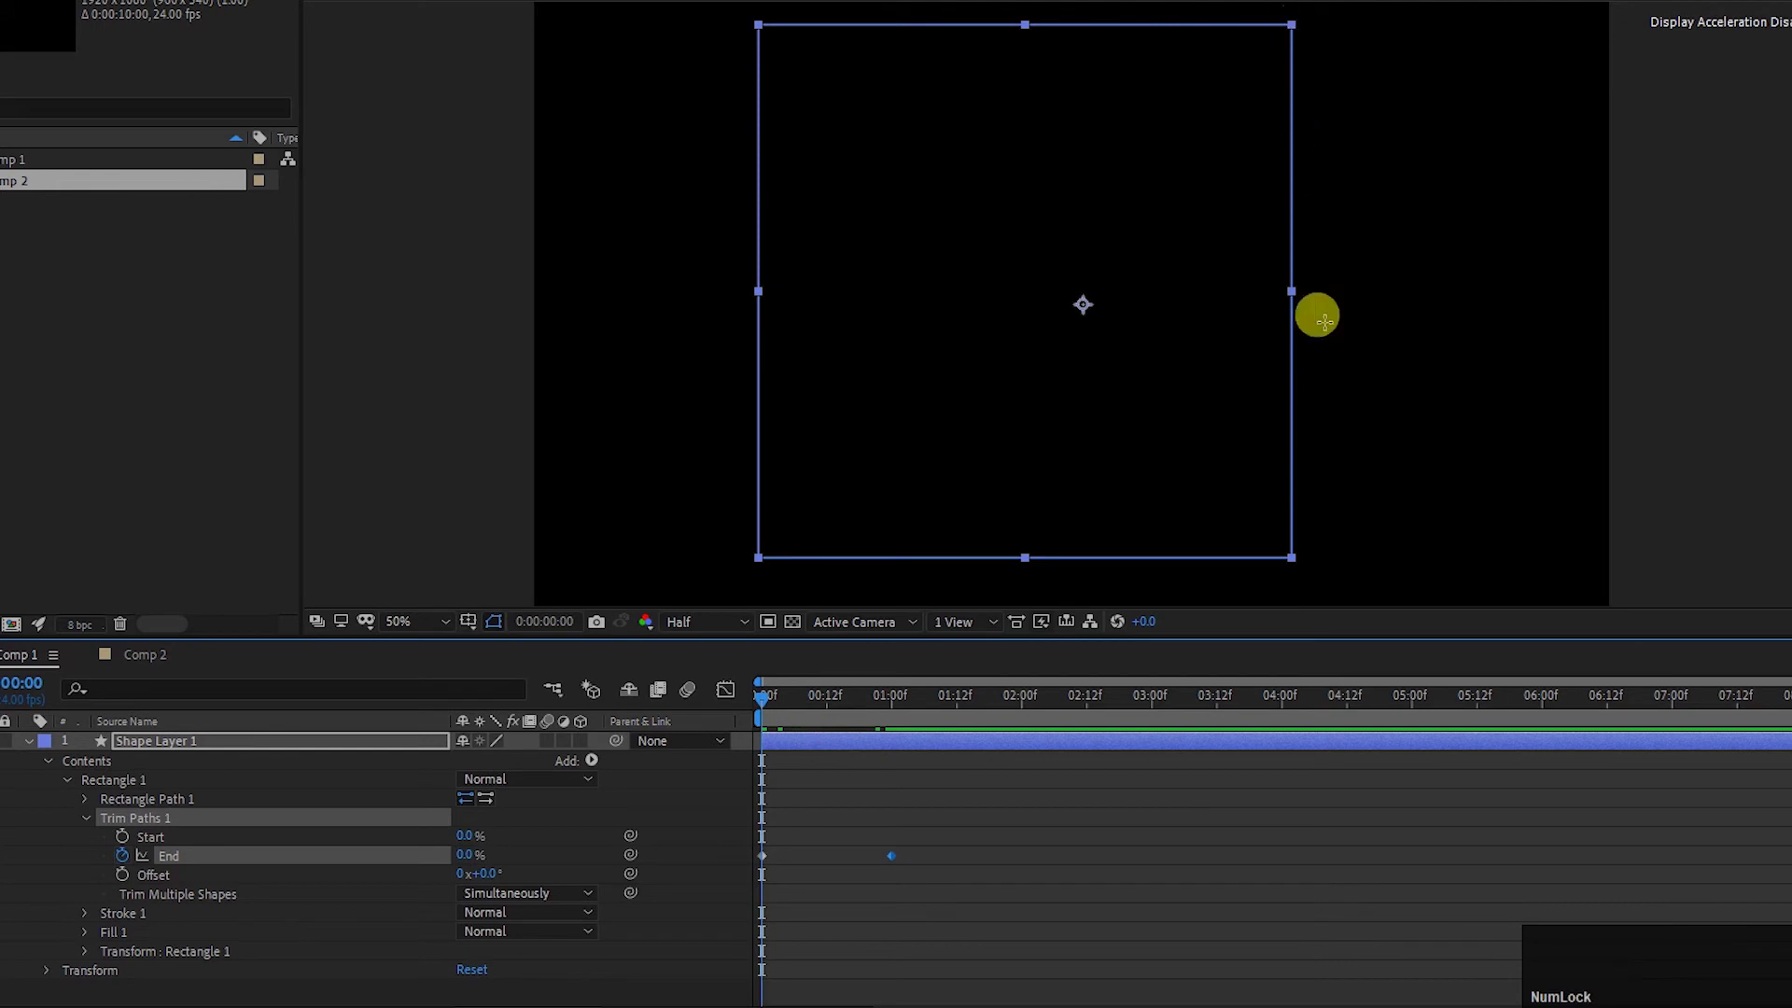
pyautogui.press('space')
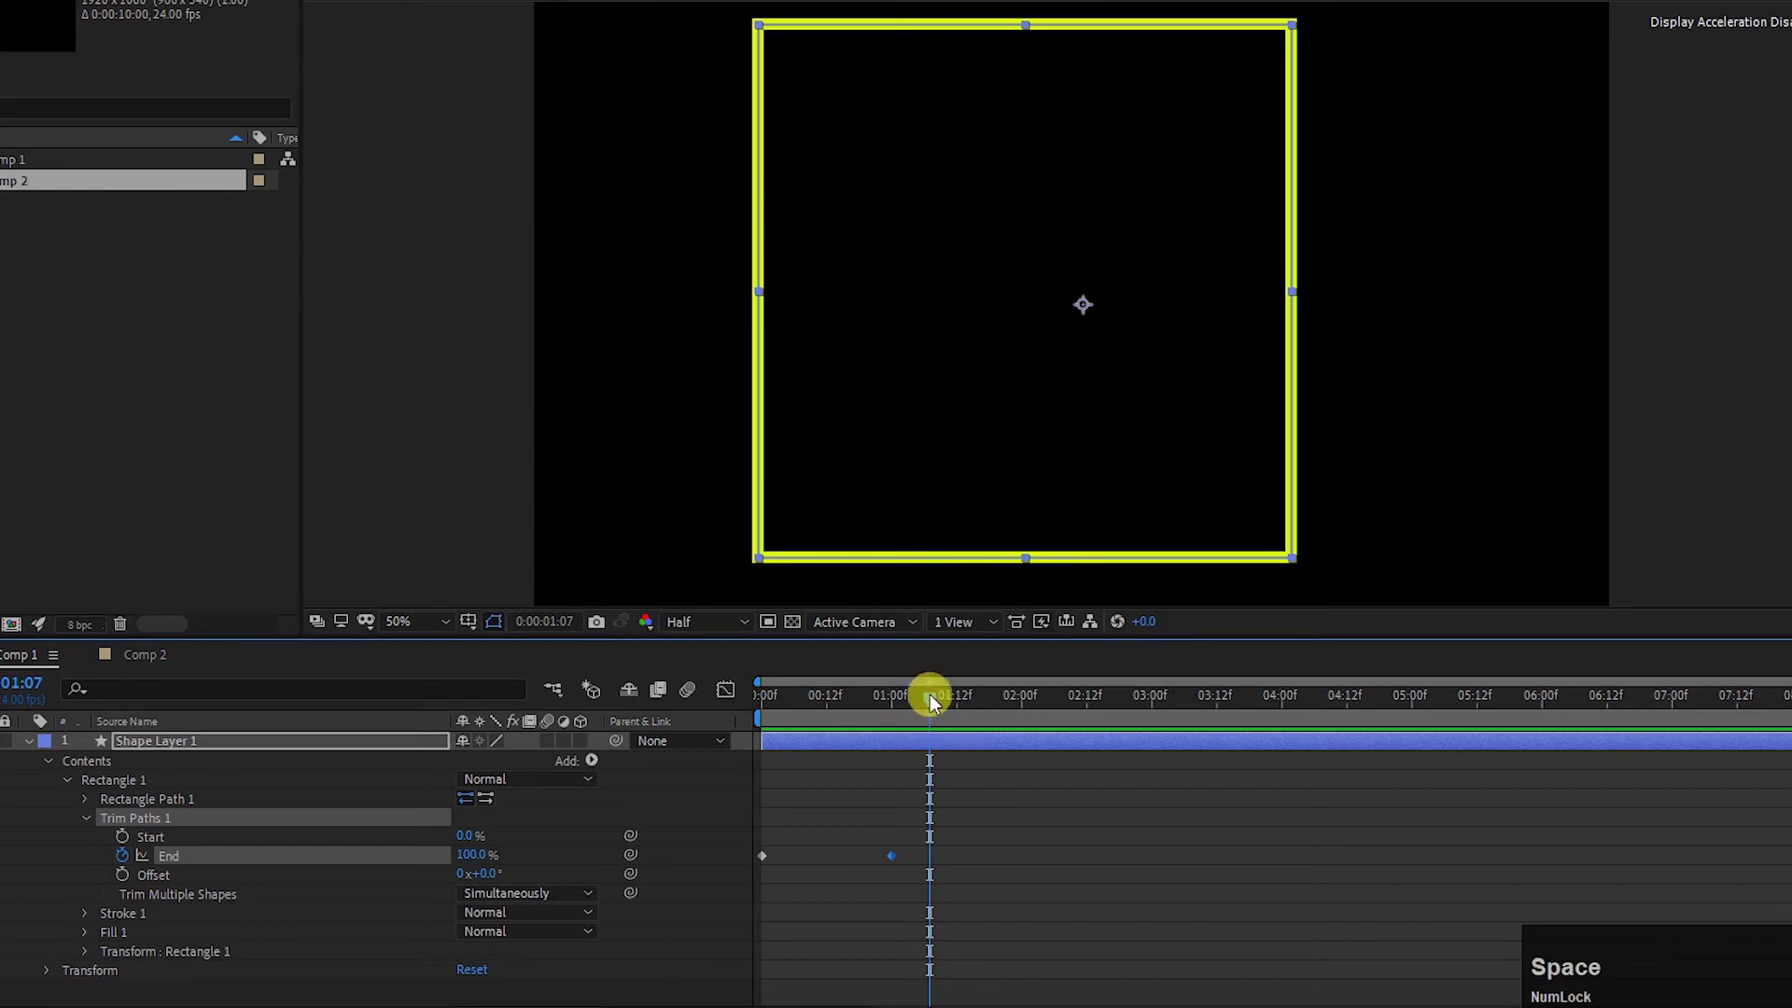
# Step: Delete both End keyframes and set the Trim Paths Start value to 100% at the first frame
pyautogui.click(891, 698)
pyautogui.moveTo(938, 808); pyautogui.dragTo(743, 879)
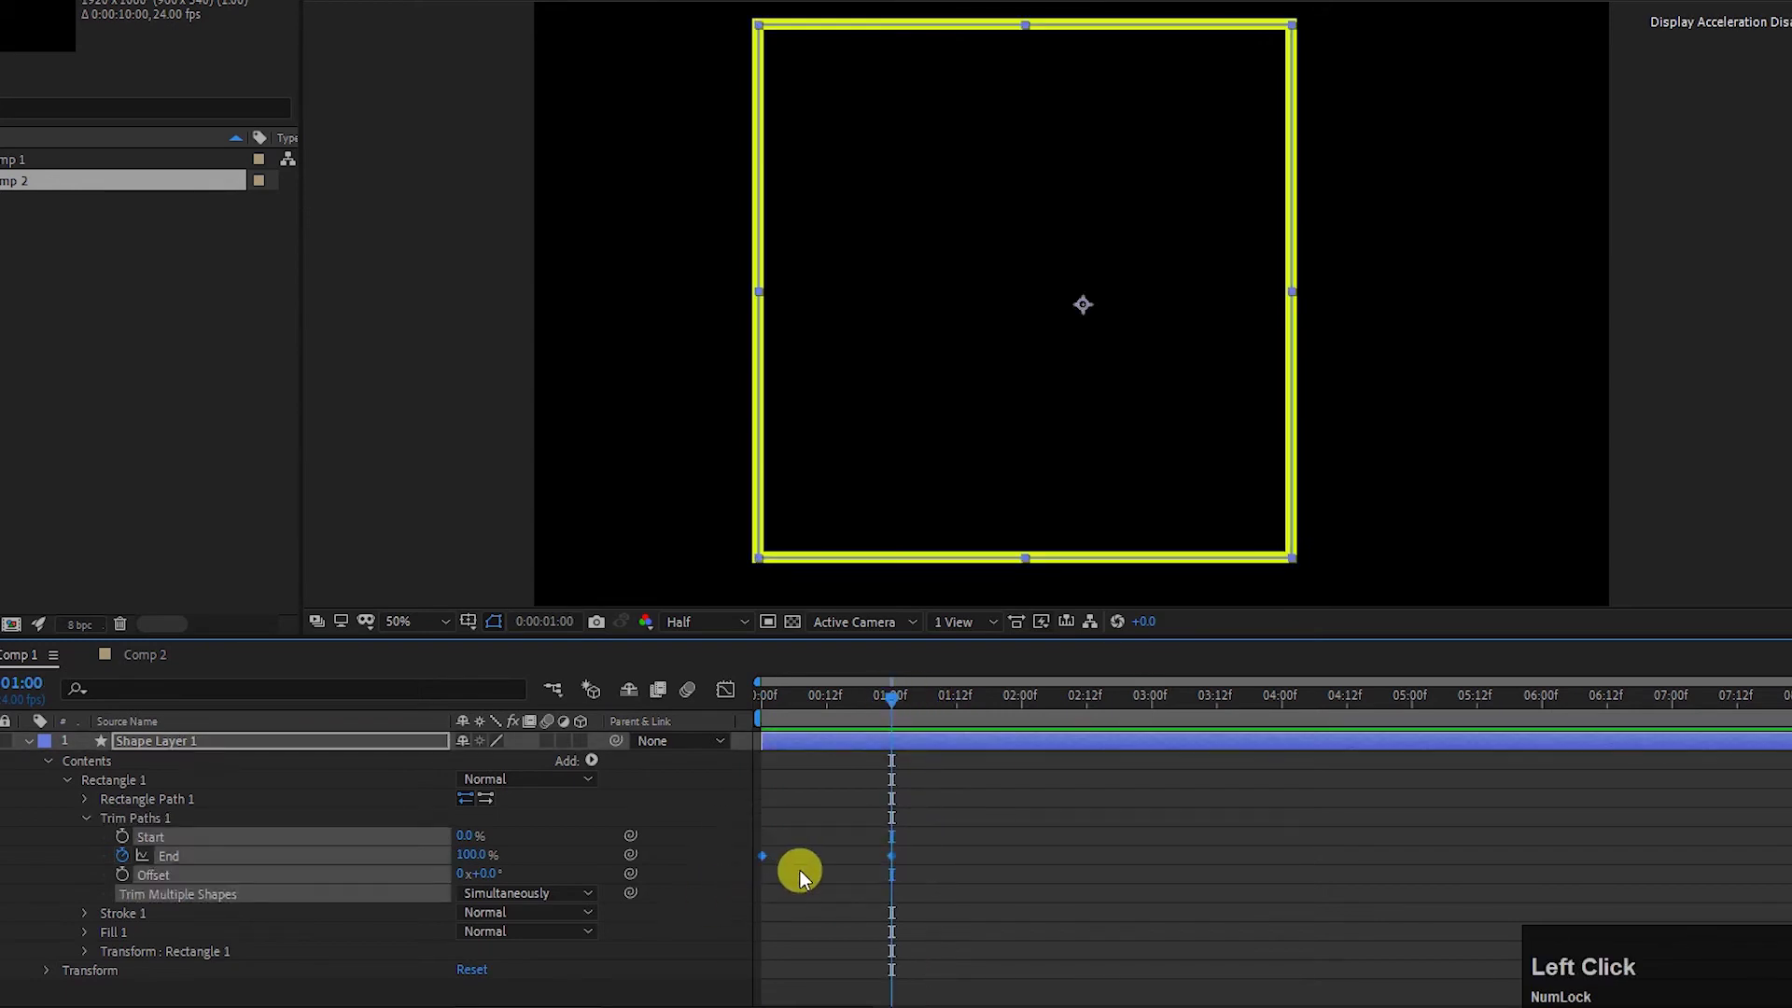
pyautogui.press('Delete')
pyautogui.moveTo(893, 698); pyautogui.dragTo(758, 698)
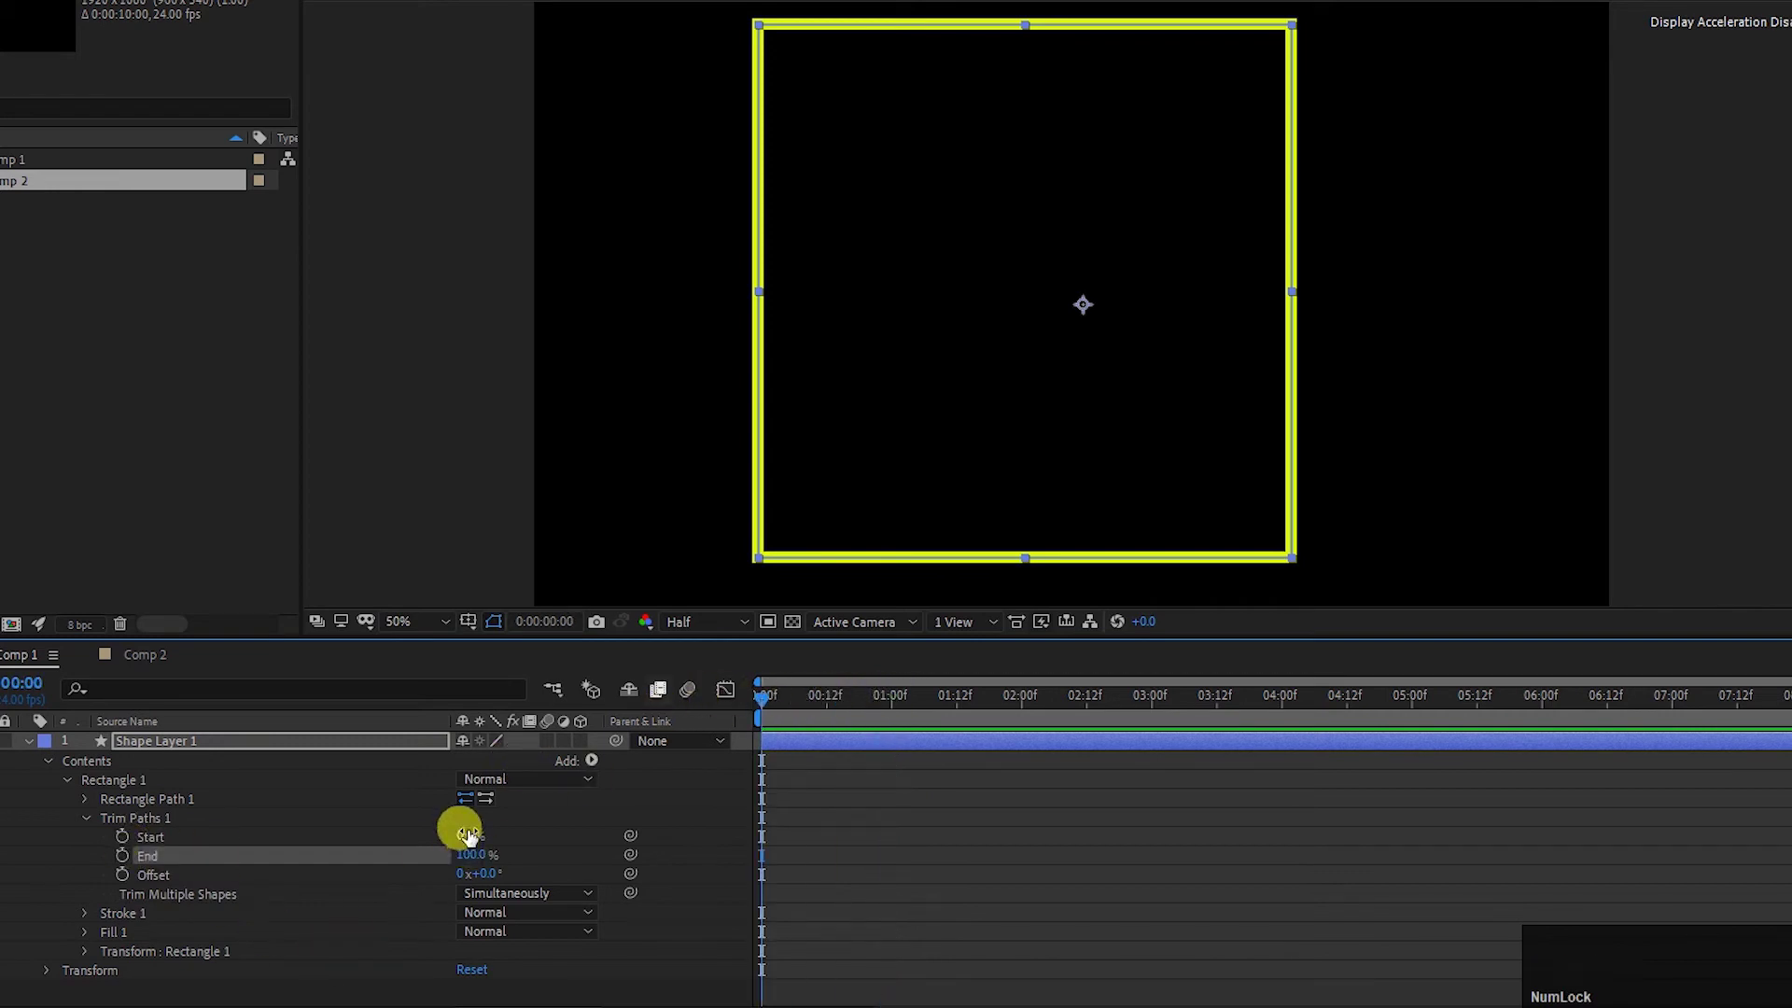
pyautogui.moveTo(466, 833)
pyautogui.mouseDown()
pyautogui.moveTo(382, 834)
pyautogui.moveTo(521, 840)
pyautogui.moveTo(508, 828)
pyautogui.moveTo(731, 792)
pyautogui.mouseUp()
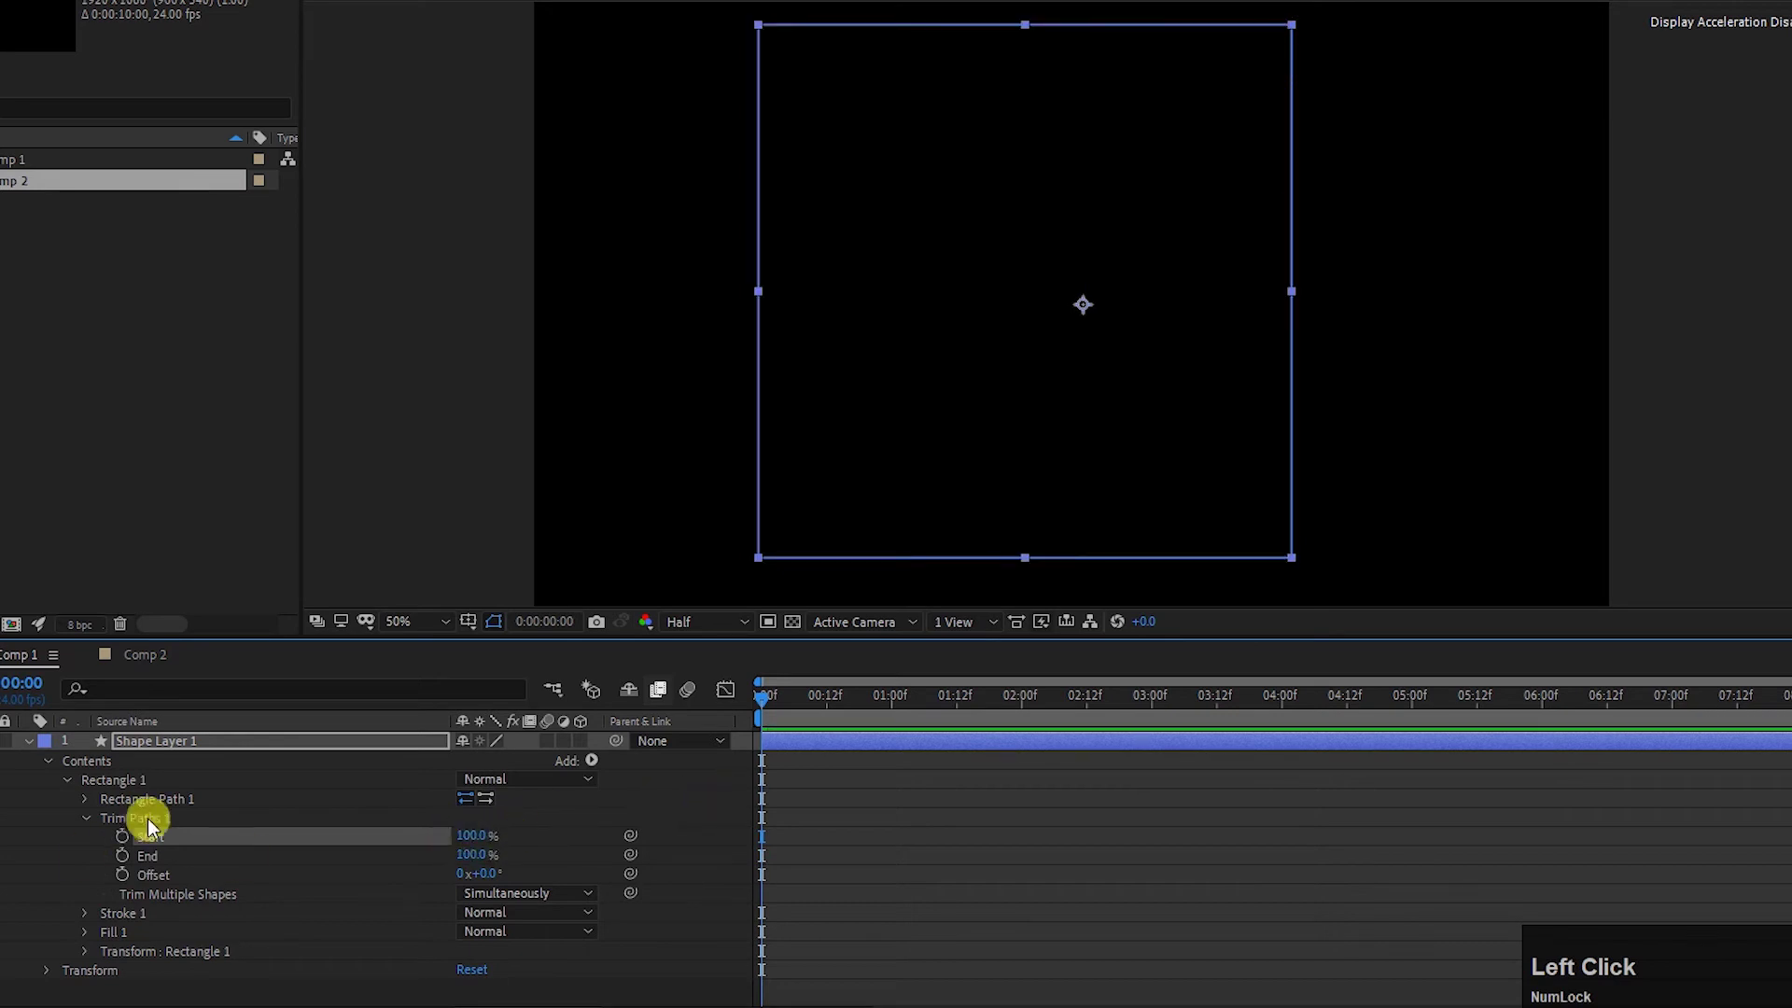
pyautogui.moveTo(778, 713); pyautogui.dragTo(890, 702)
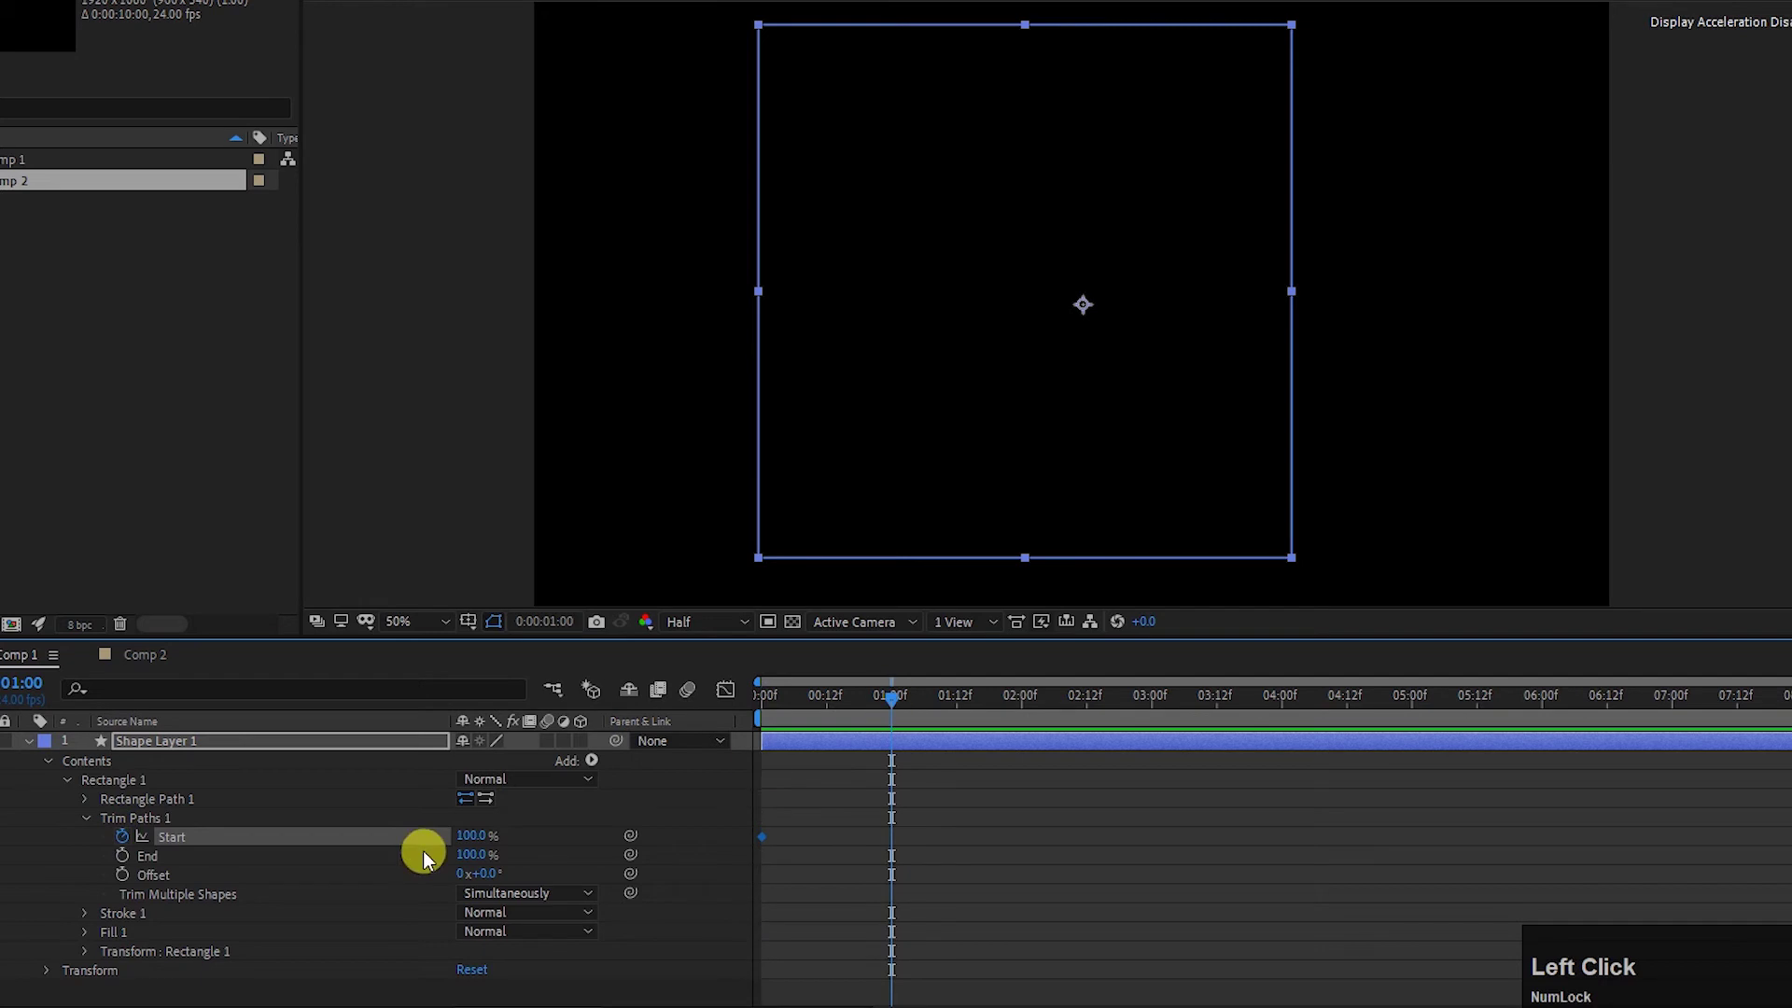
pyautogui.moveTo(475, 837); pyautogui.dragTo(191, 832)
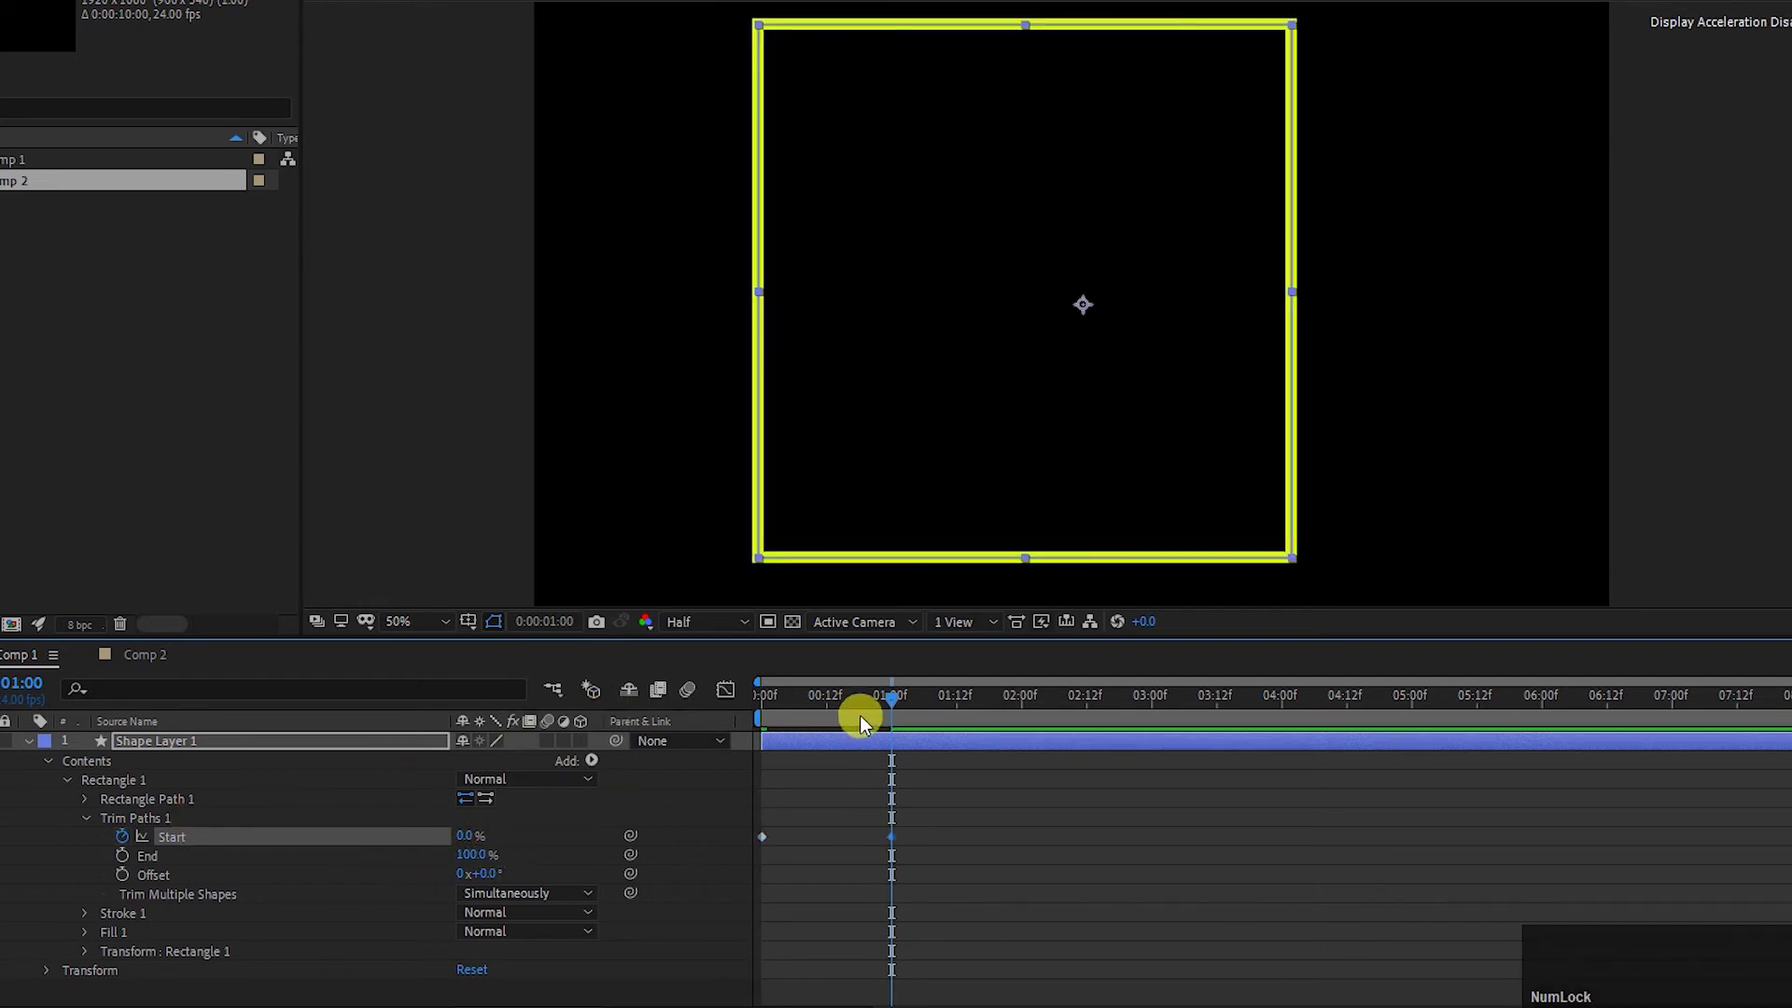
pyautogui.hotkey('ctrl', 'z')
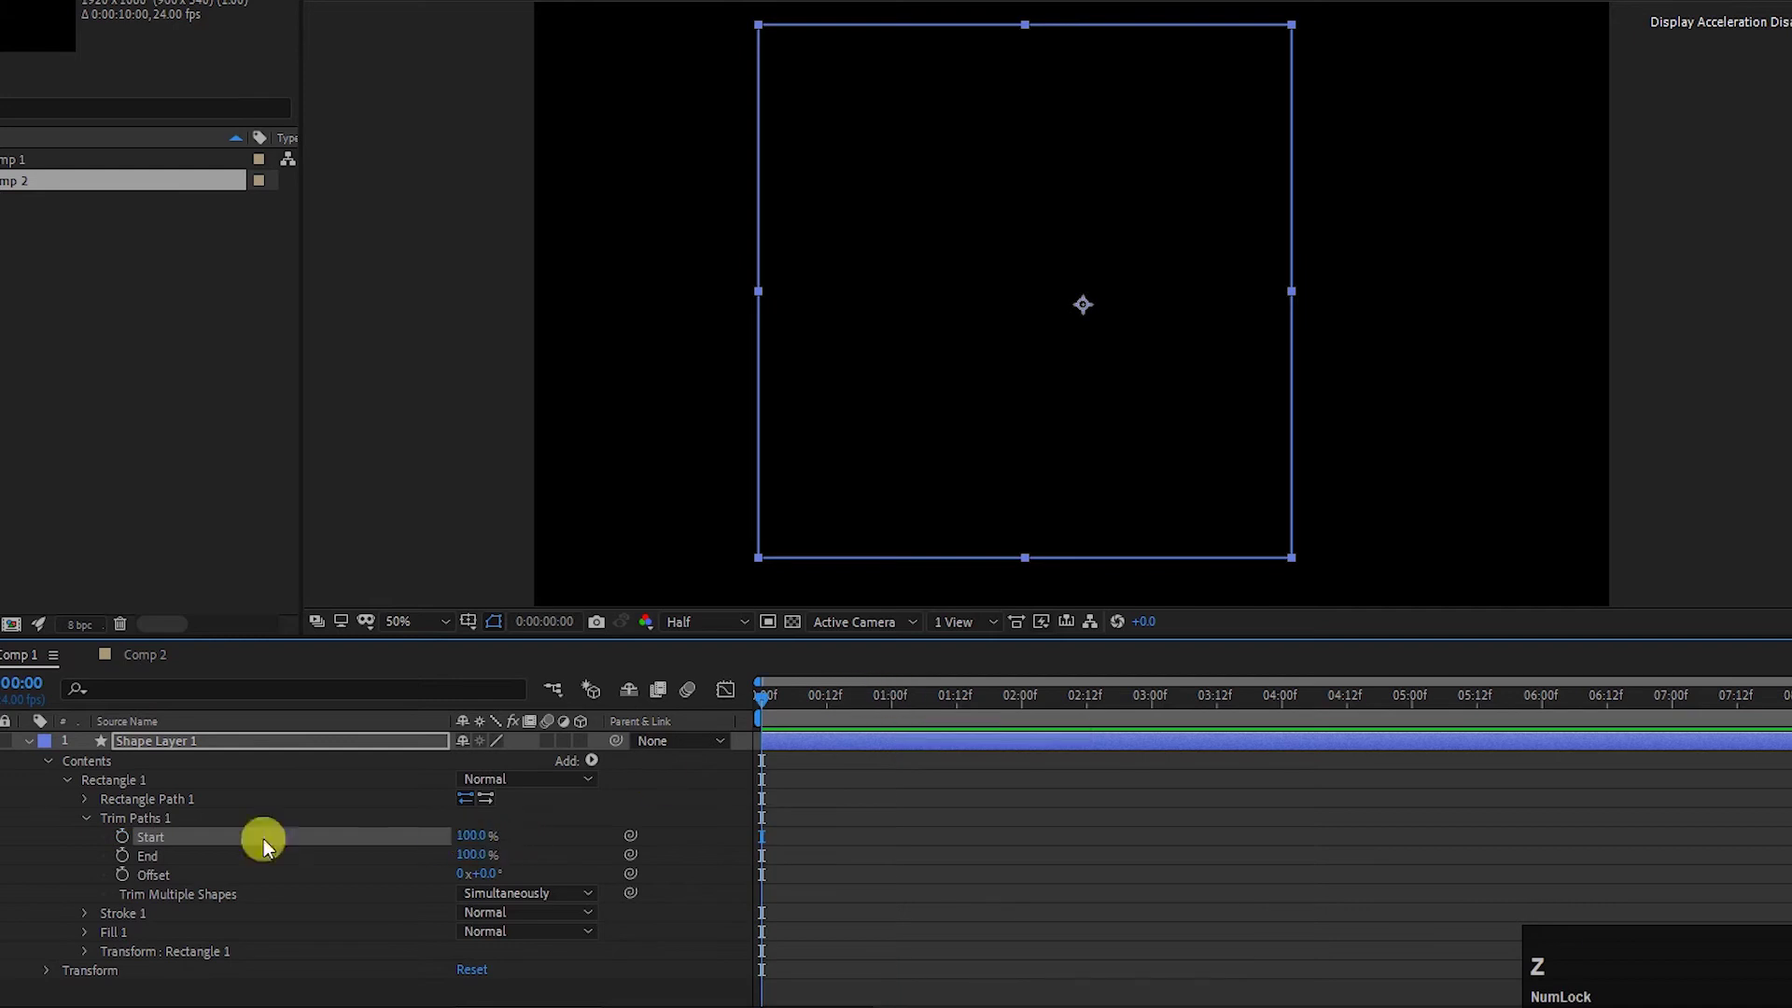
# Step: Animate Trim Paths Start from 100% at the first frame to 0% at 1 second and preview the result
pyautogui.click(126, 832)
pyautogui.moveTo(760, 702); pyautogui.dragTo(892, 696)
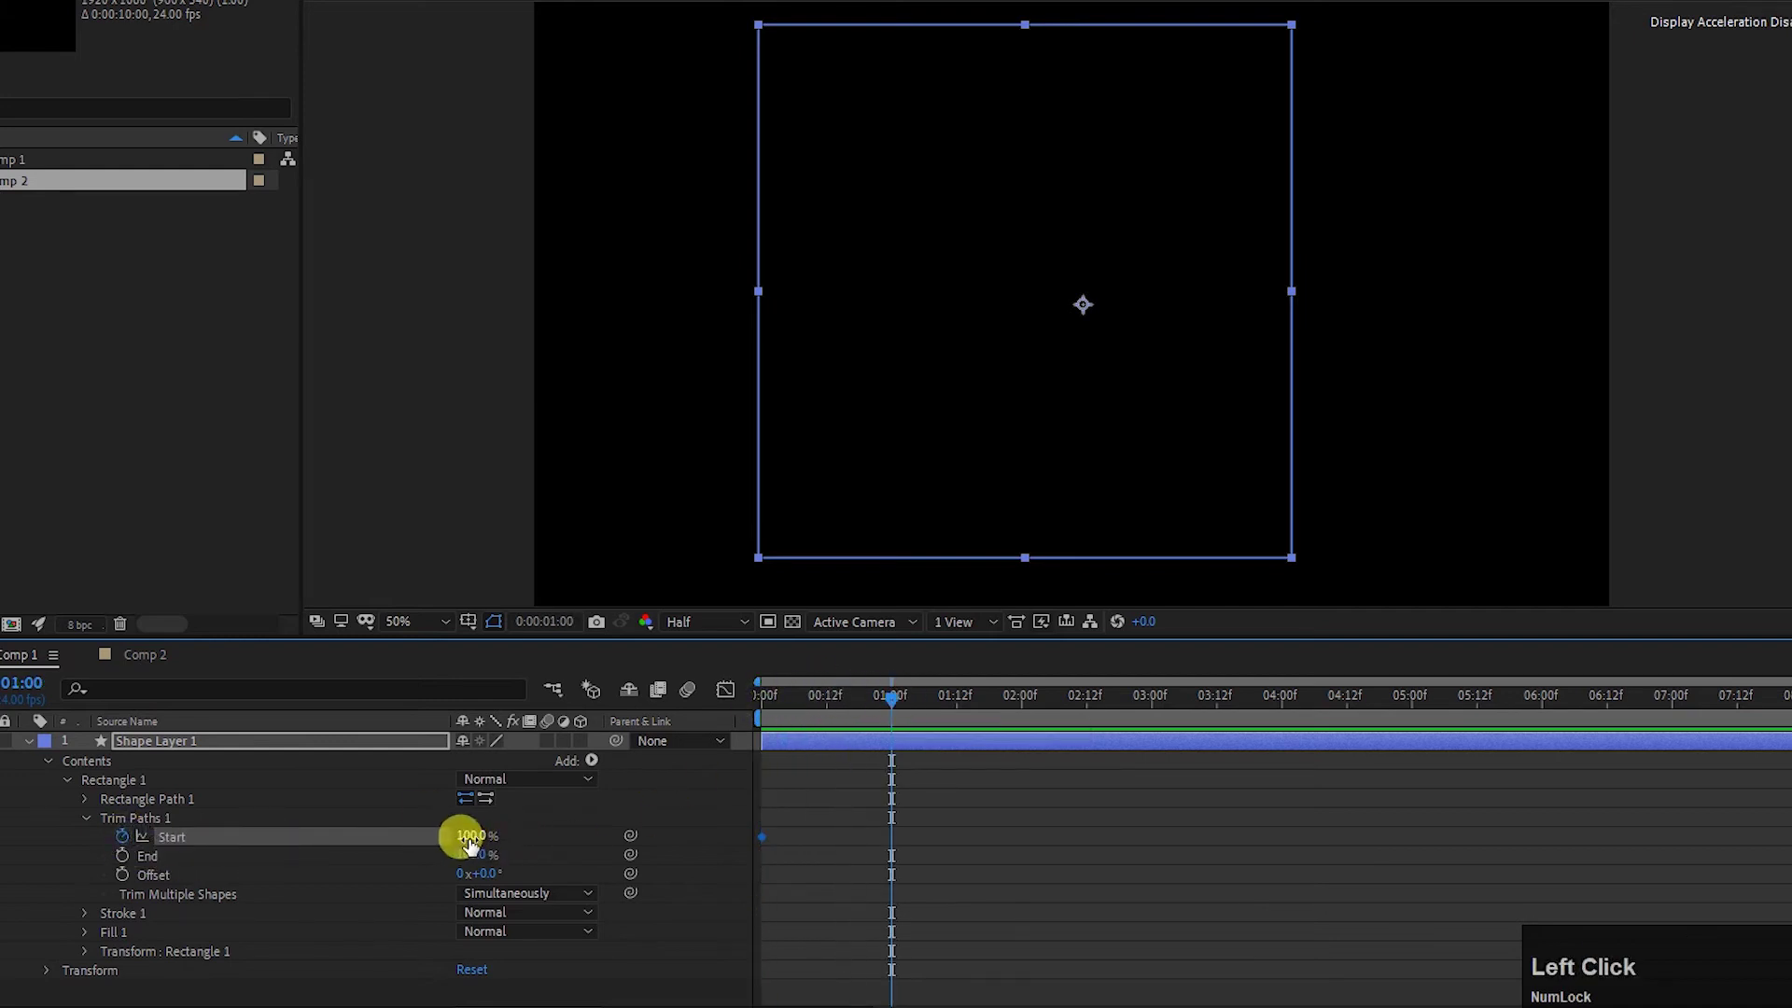
pyautogui.moveTo(439, 828); pyautogui.dragTo(24, 800)
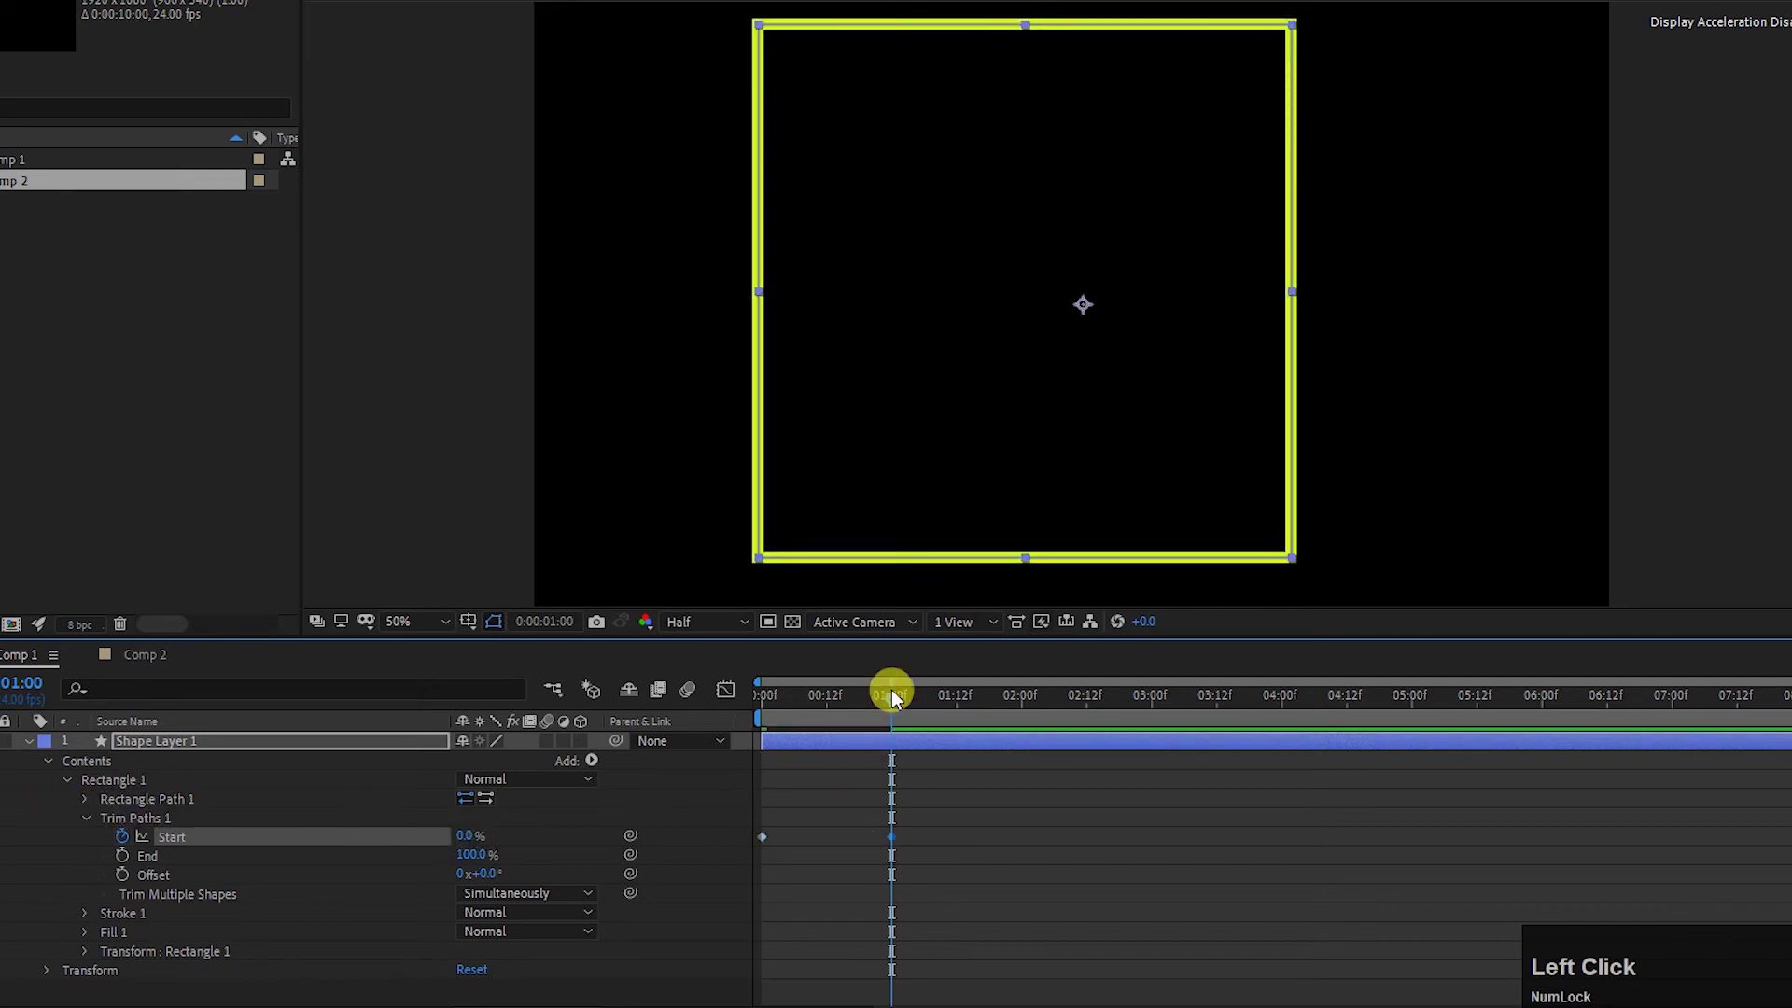
pyautogui.moveTo(892, 696); pyautogui.dragTo(730, 702)
pyautogui.press('space')
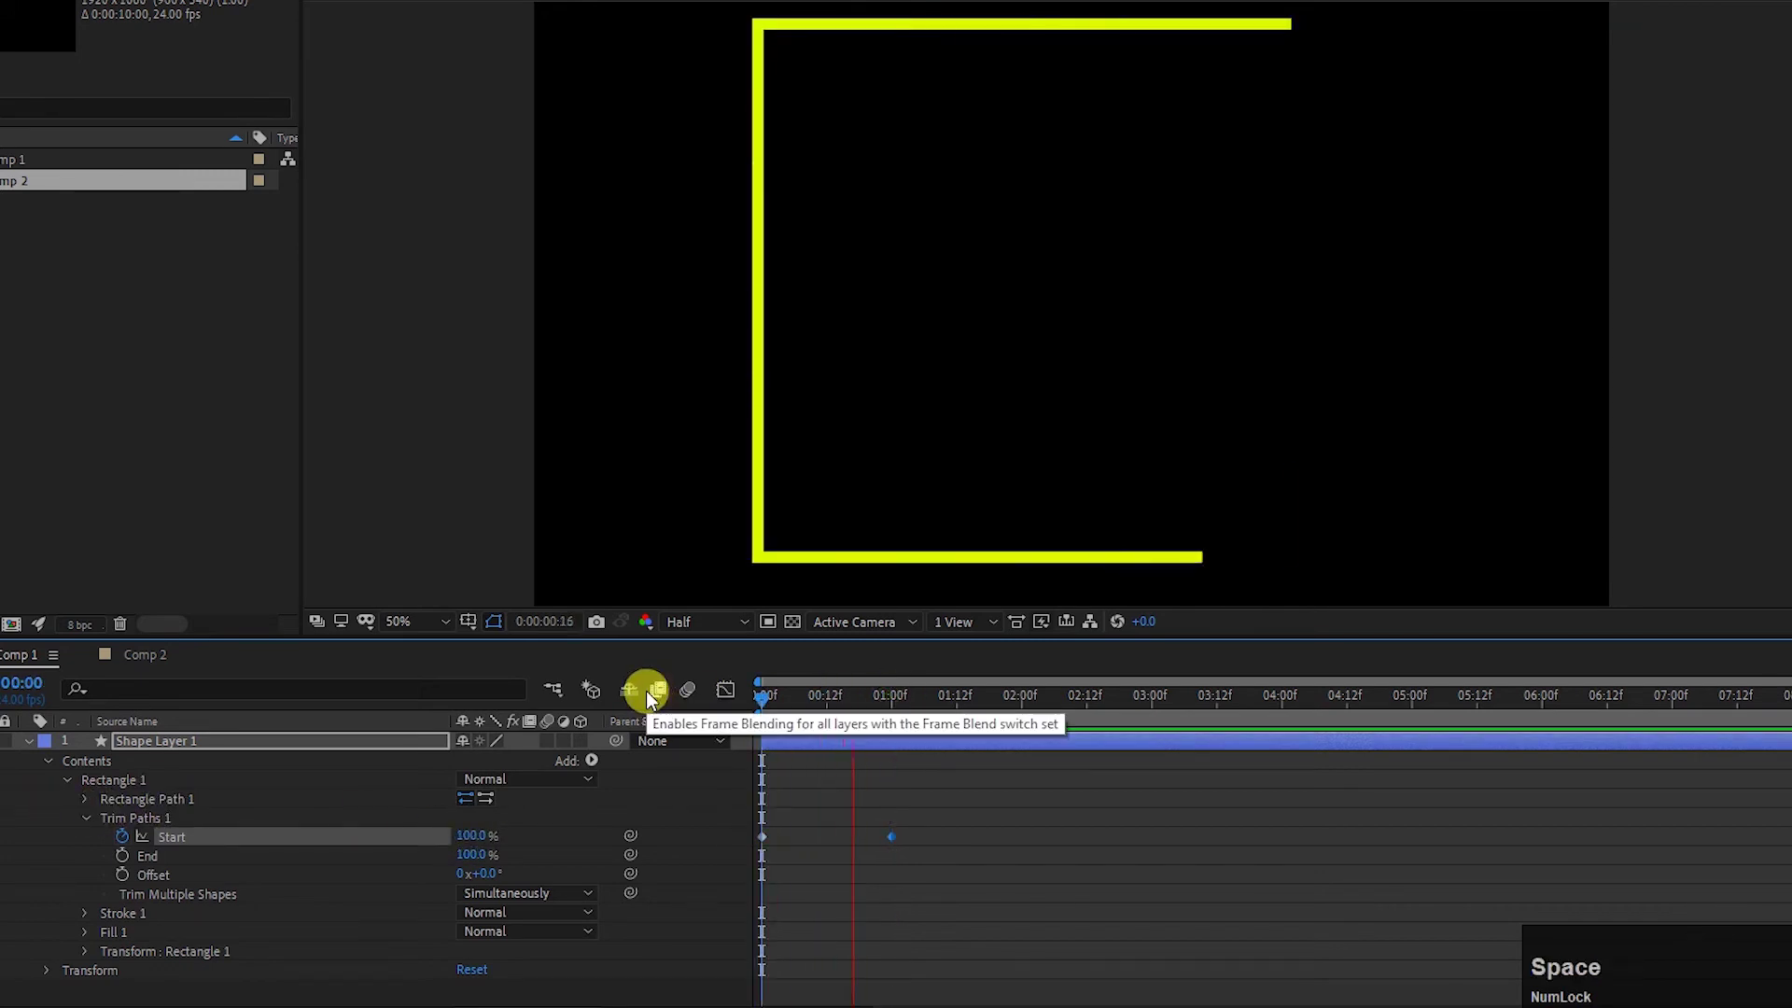
# Step: Examine where the stroke starts growing between the first frame and frame 5
pyautogui.click(956, 704)
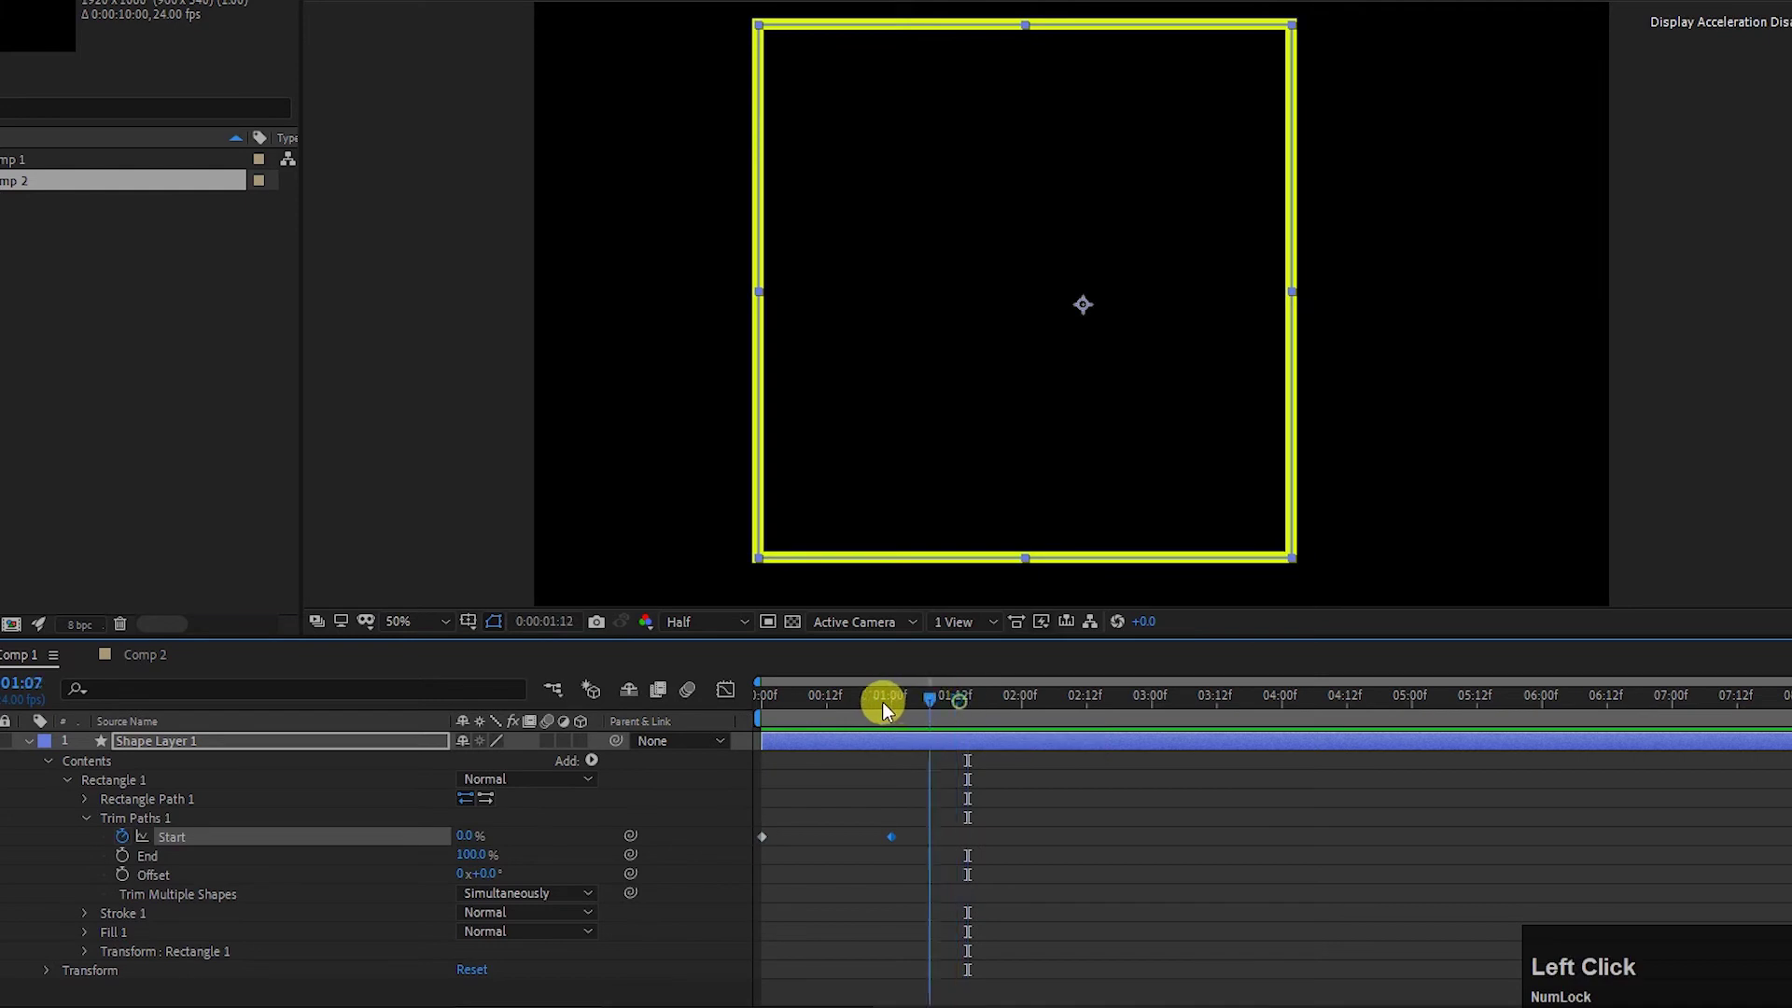
pyautogui.moveTo(894, 702); pyautogui.dragTo(709, 702)
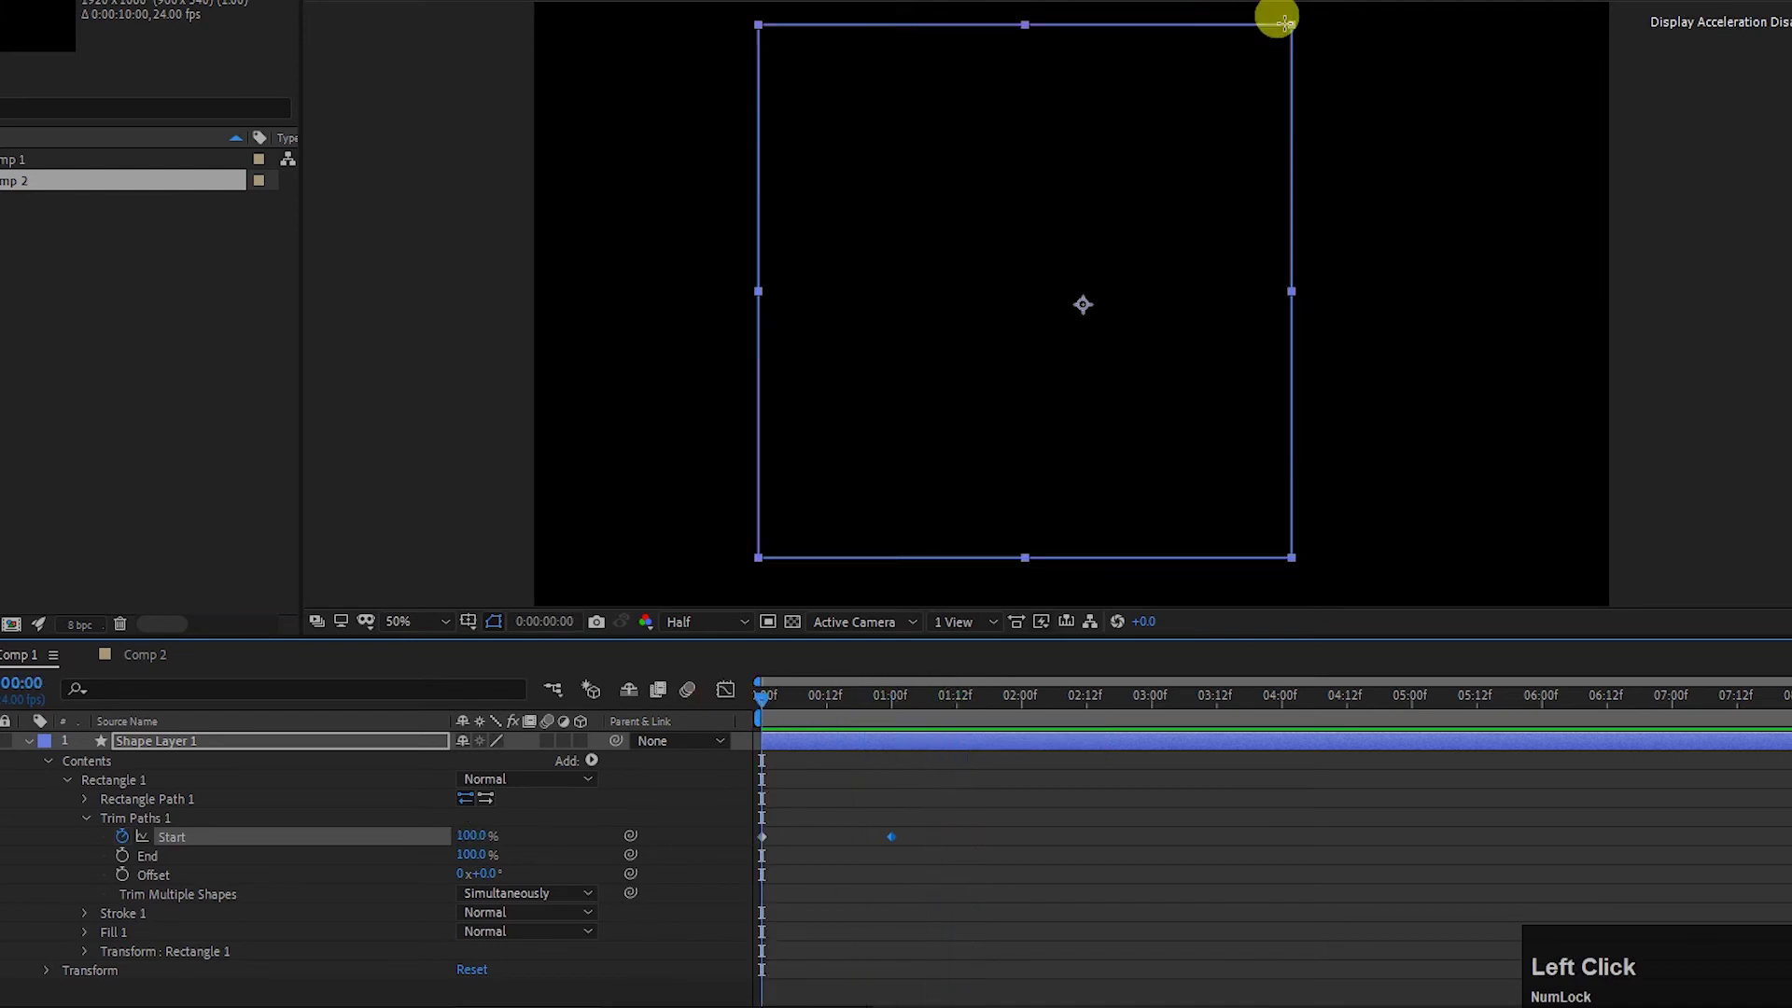
pyautogui.click(787, 695)
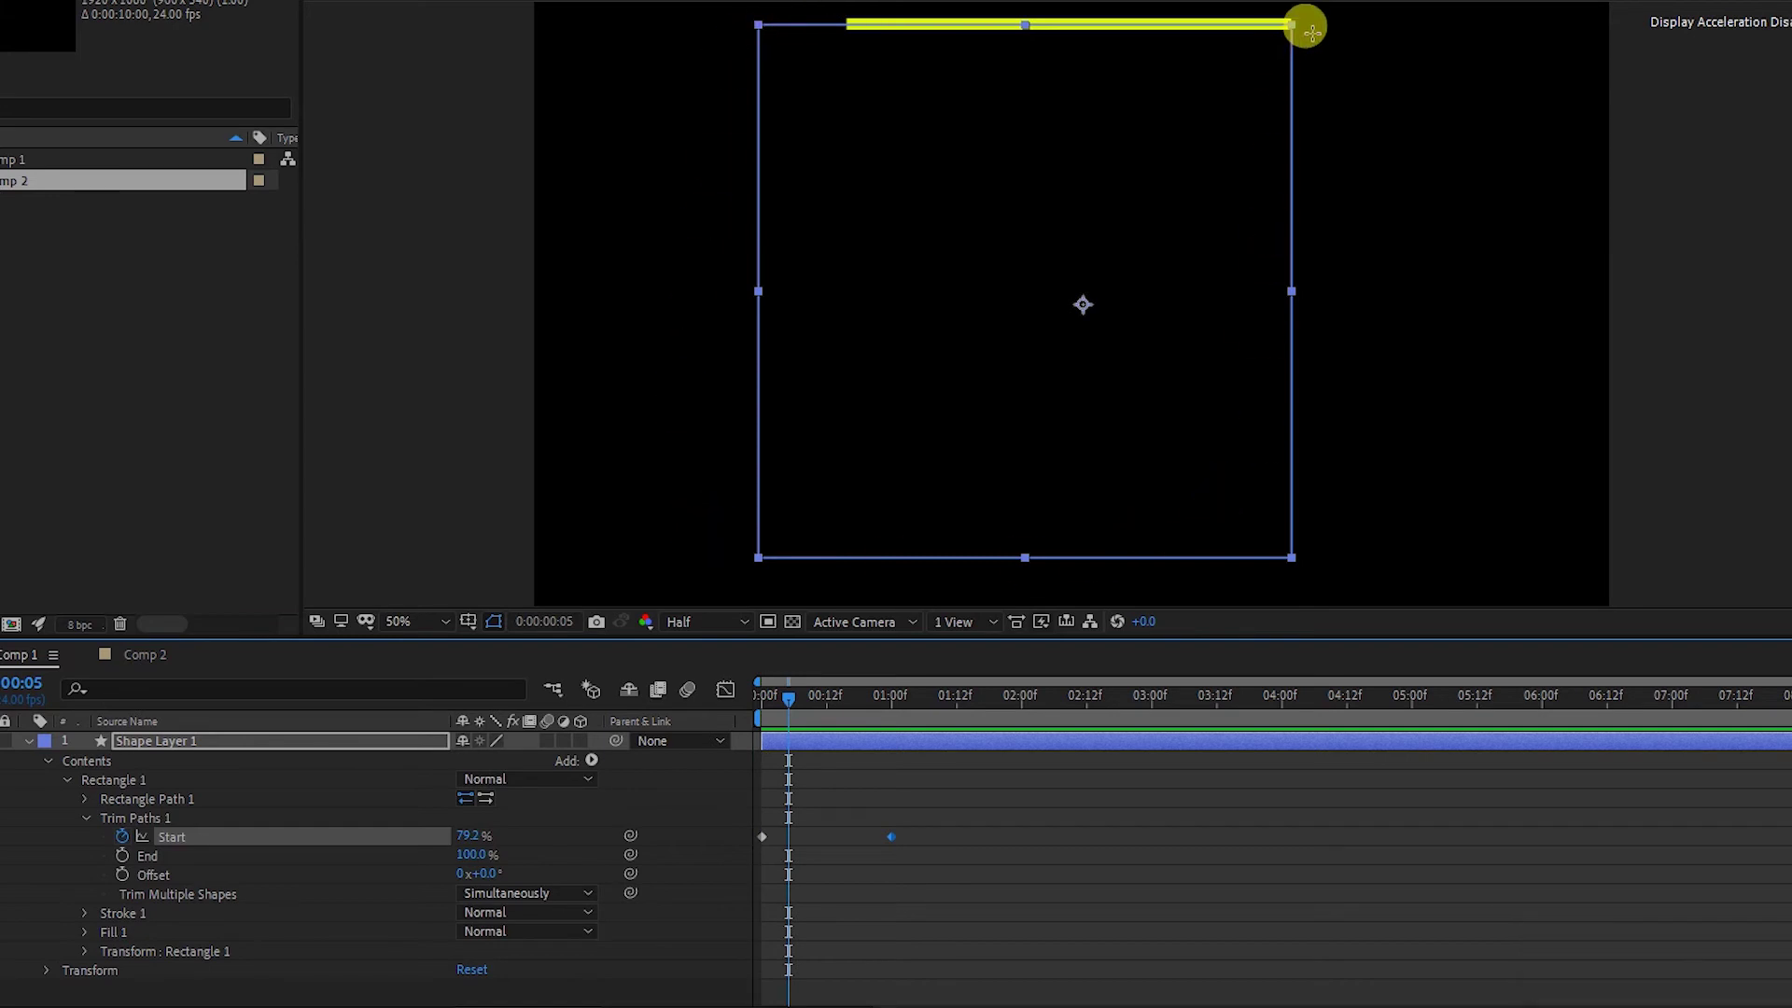
# Step: Set the Trim Paths End value to 96% at the first frame
pyautogui.click(769, 696)
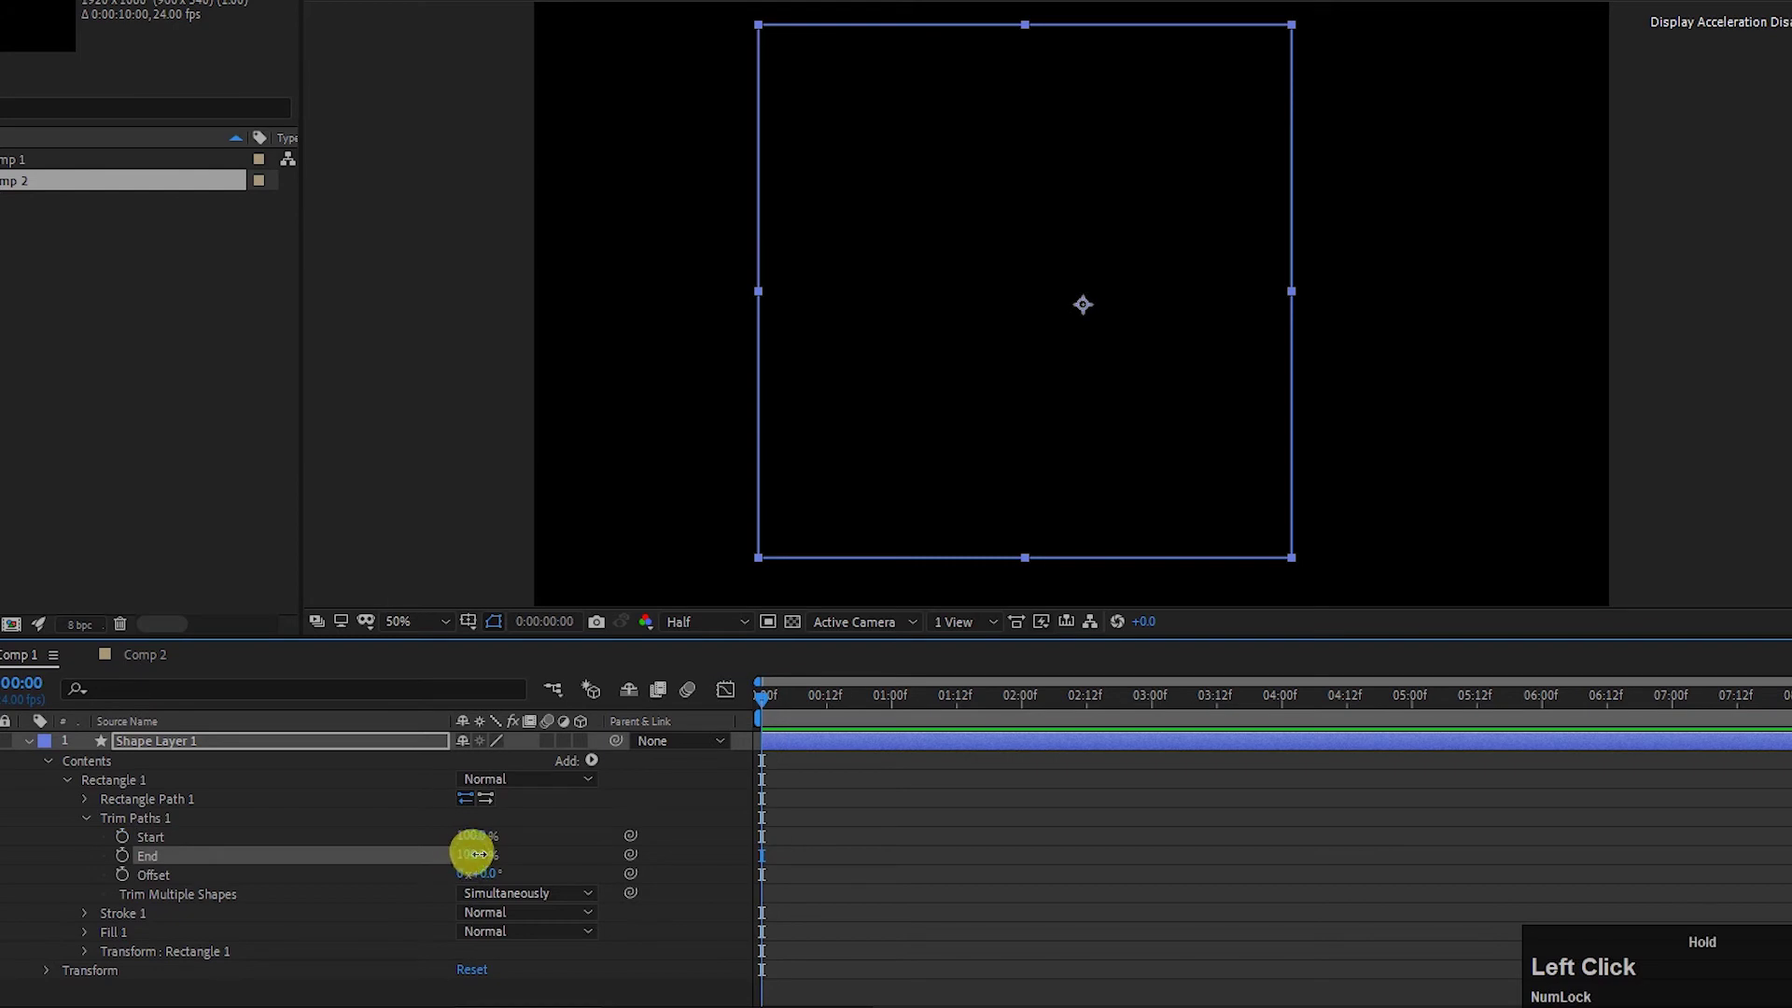
pyautogui.moveTo(478, 854)
pyautogui.mouseDown()
pyautogui.moveTo(720, 551)
pyautogui.moveTo(1283, 7)
pyautogui.mouseUp()
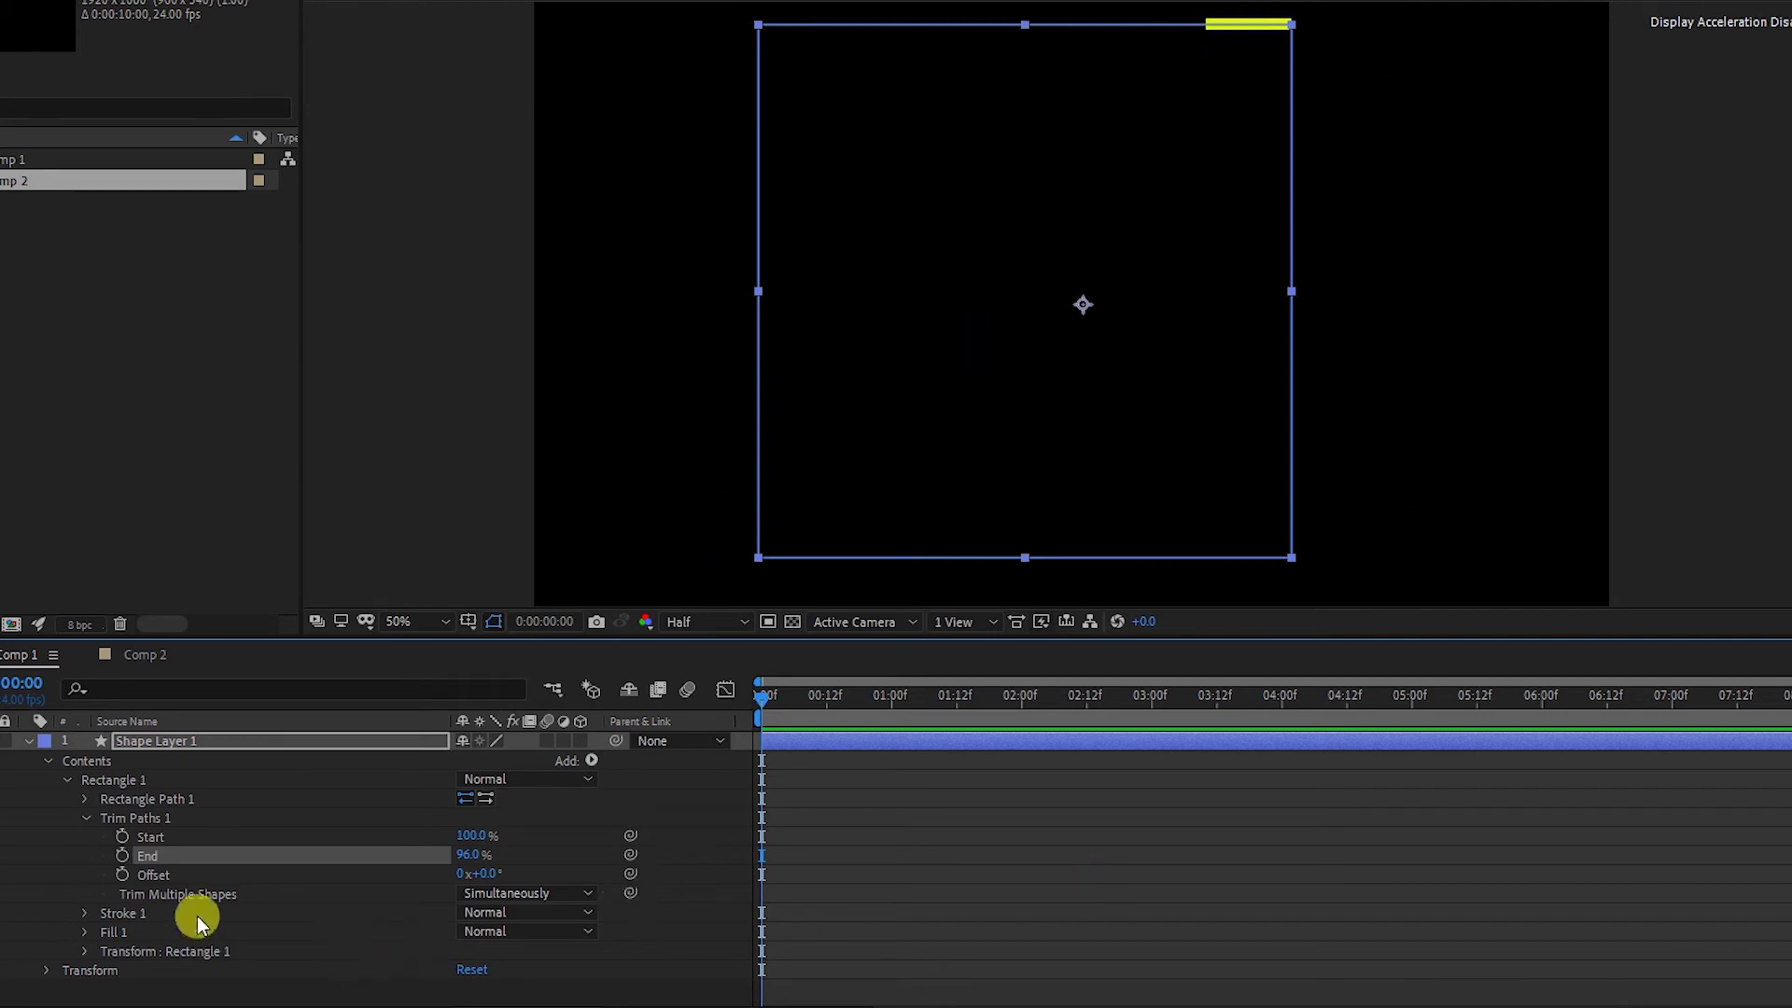
# Step: Animate the Trim Paths Offset from 0 at the first frame to 3 revolutions at 2 seconds and preview the motion
pyautogui.click(149, 875)
pyautogui.click(121, 873)
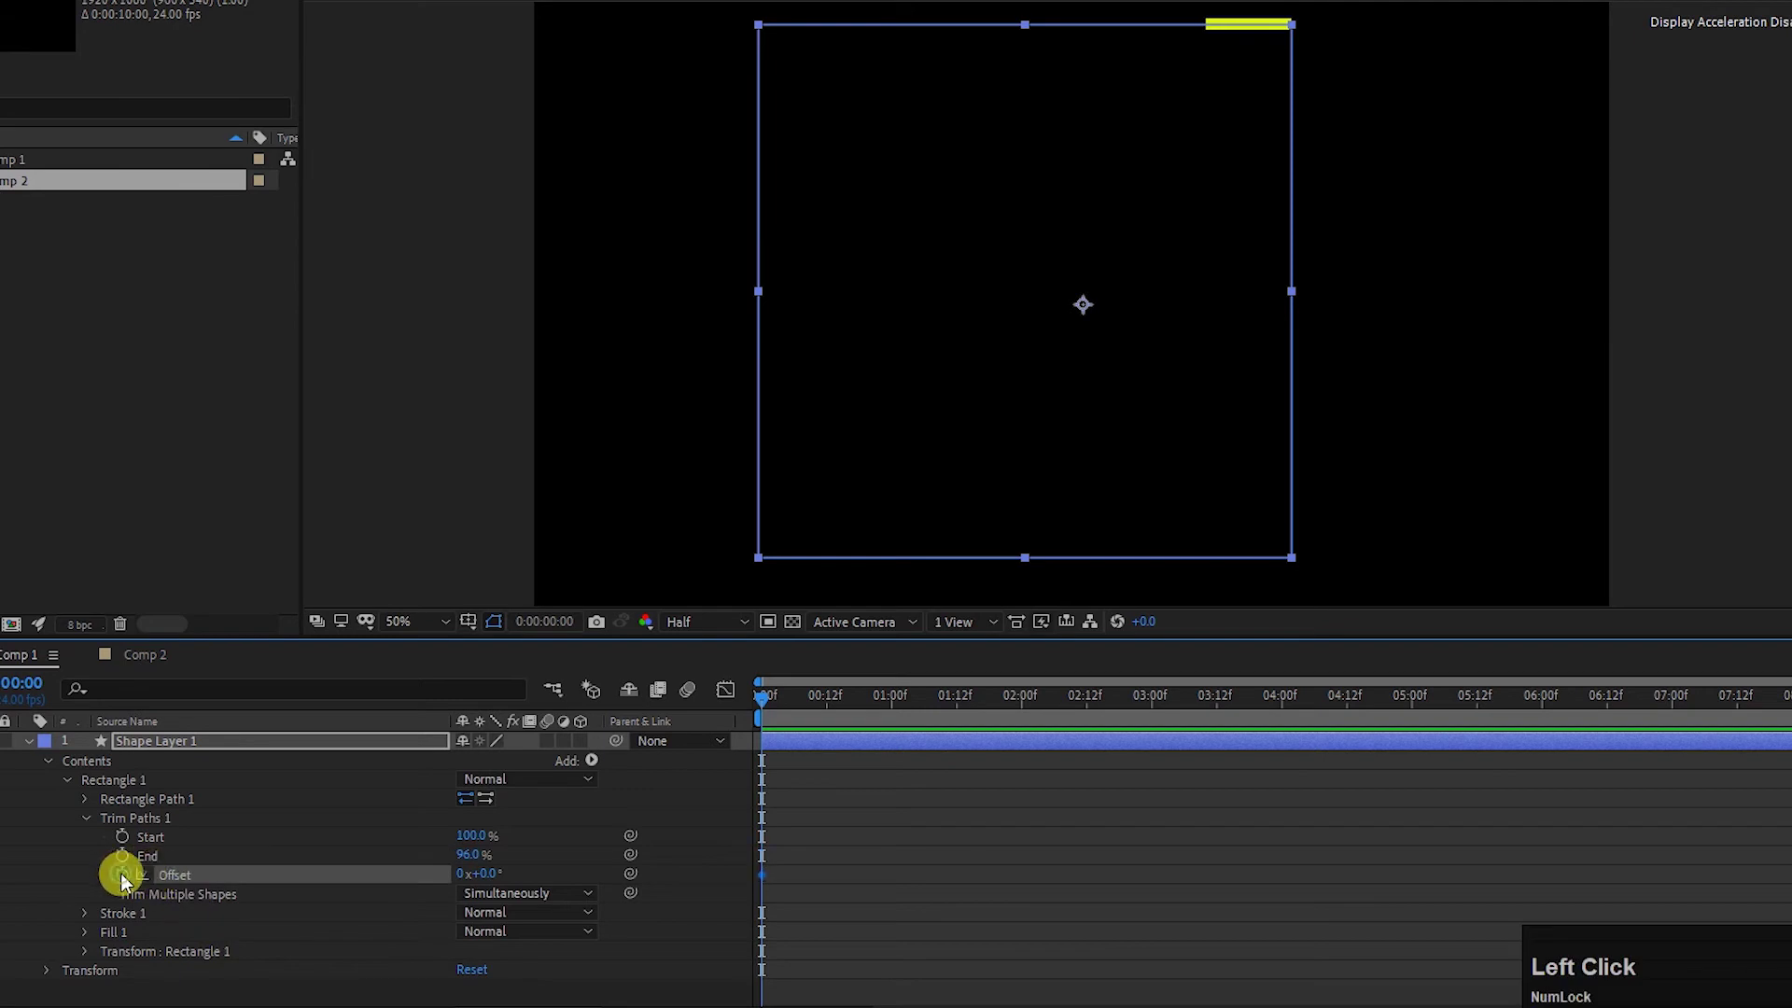
pyautogui.moveTo(775, 695); pyautogui.dragTo(1022, 714)
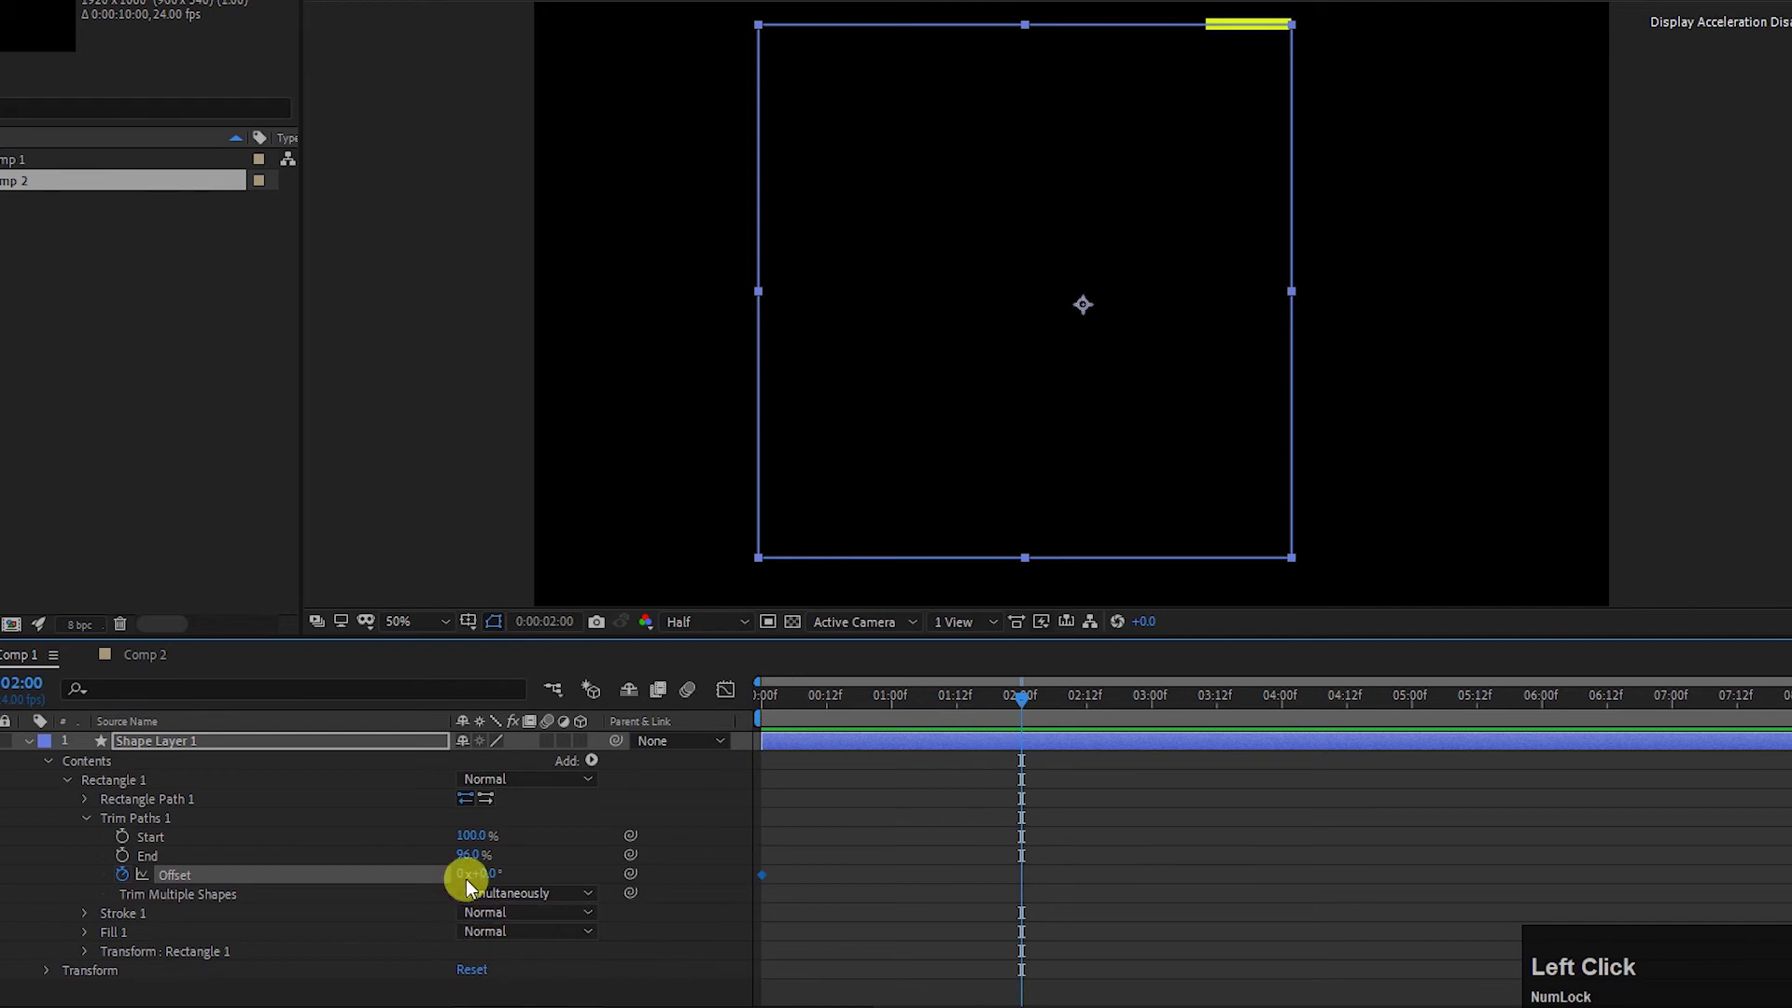
pyautogui.press('Return')
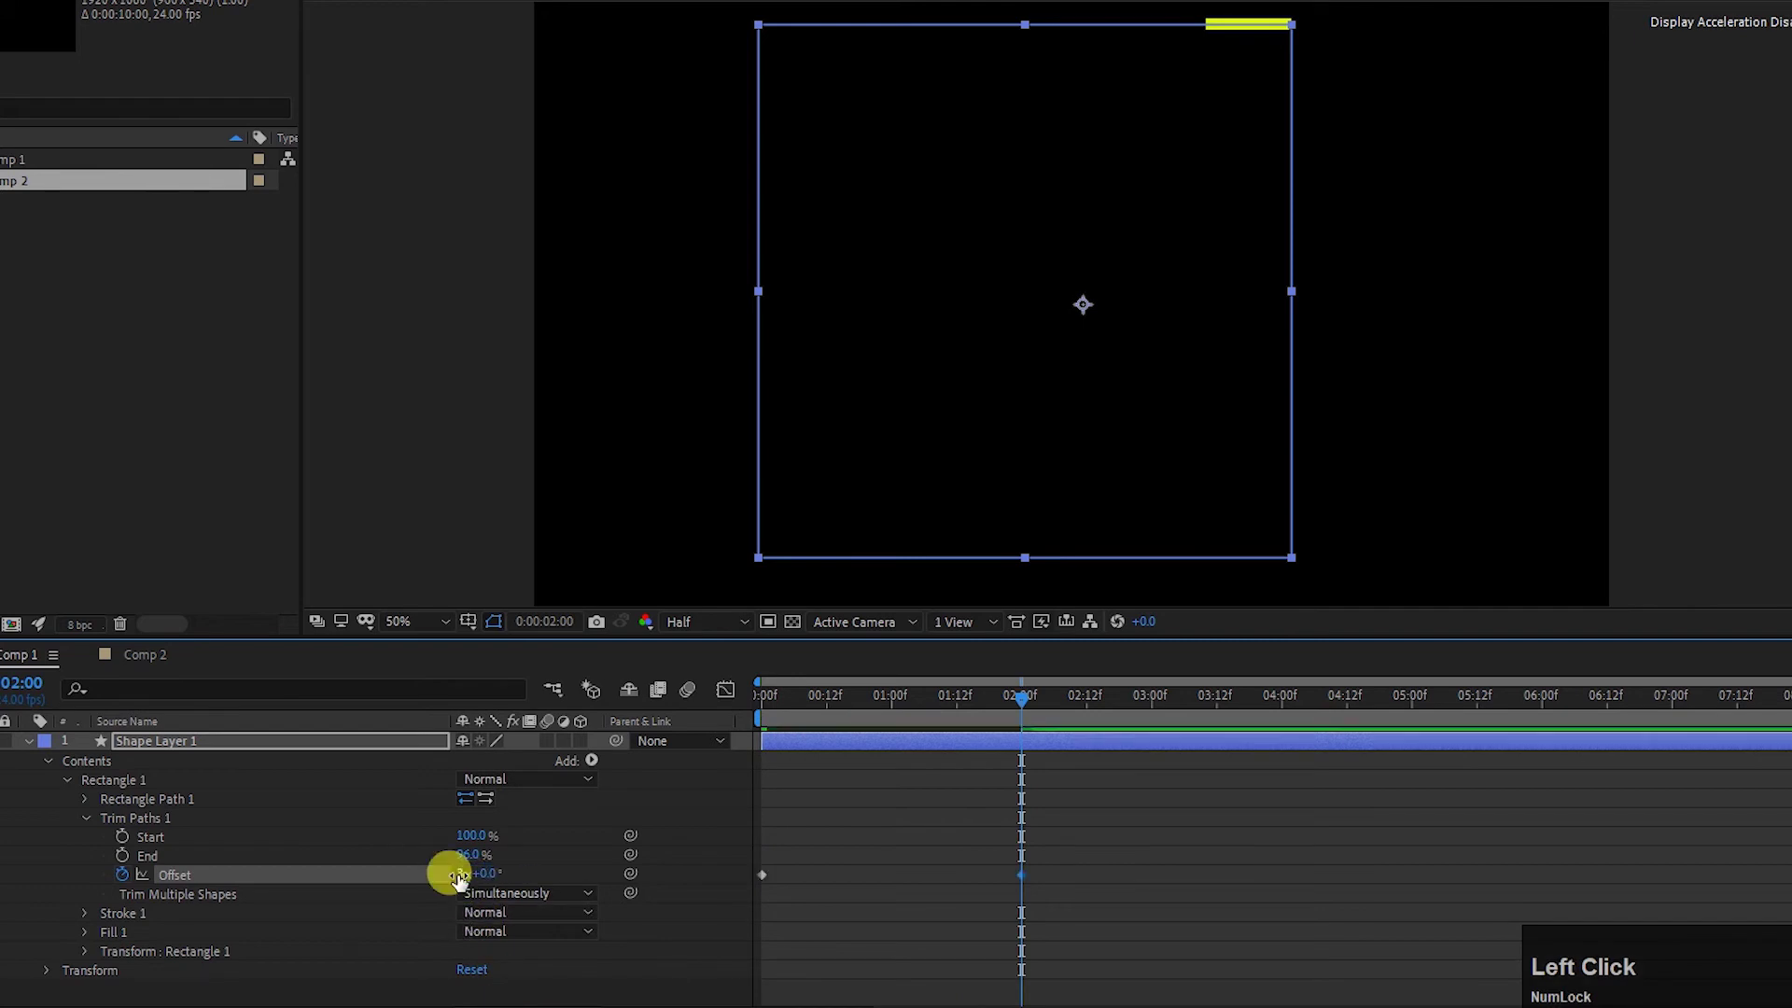
pyautogui.moveTo(1009, 694); pyautogui.dragTo(685, 703)
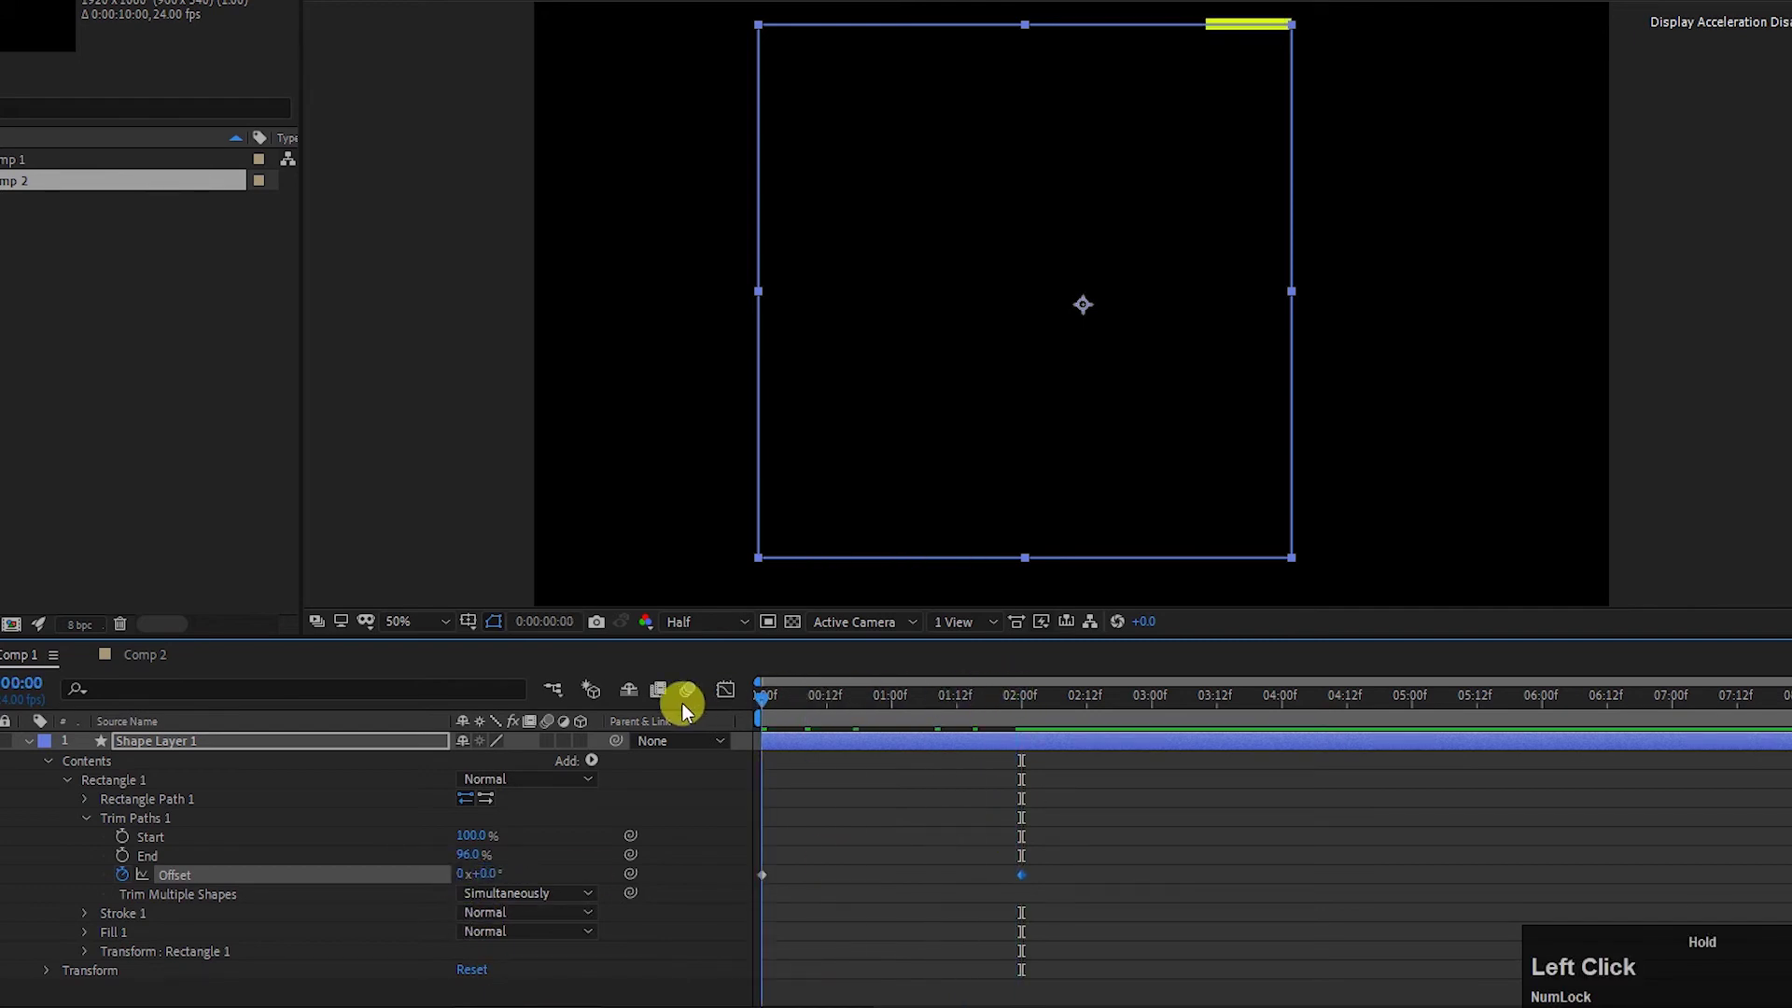
pyautogui.press('space')
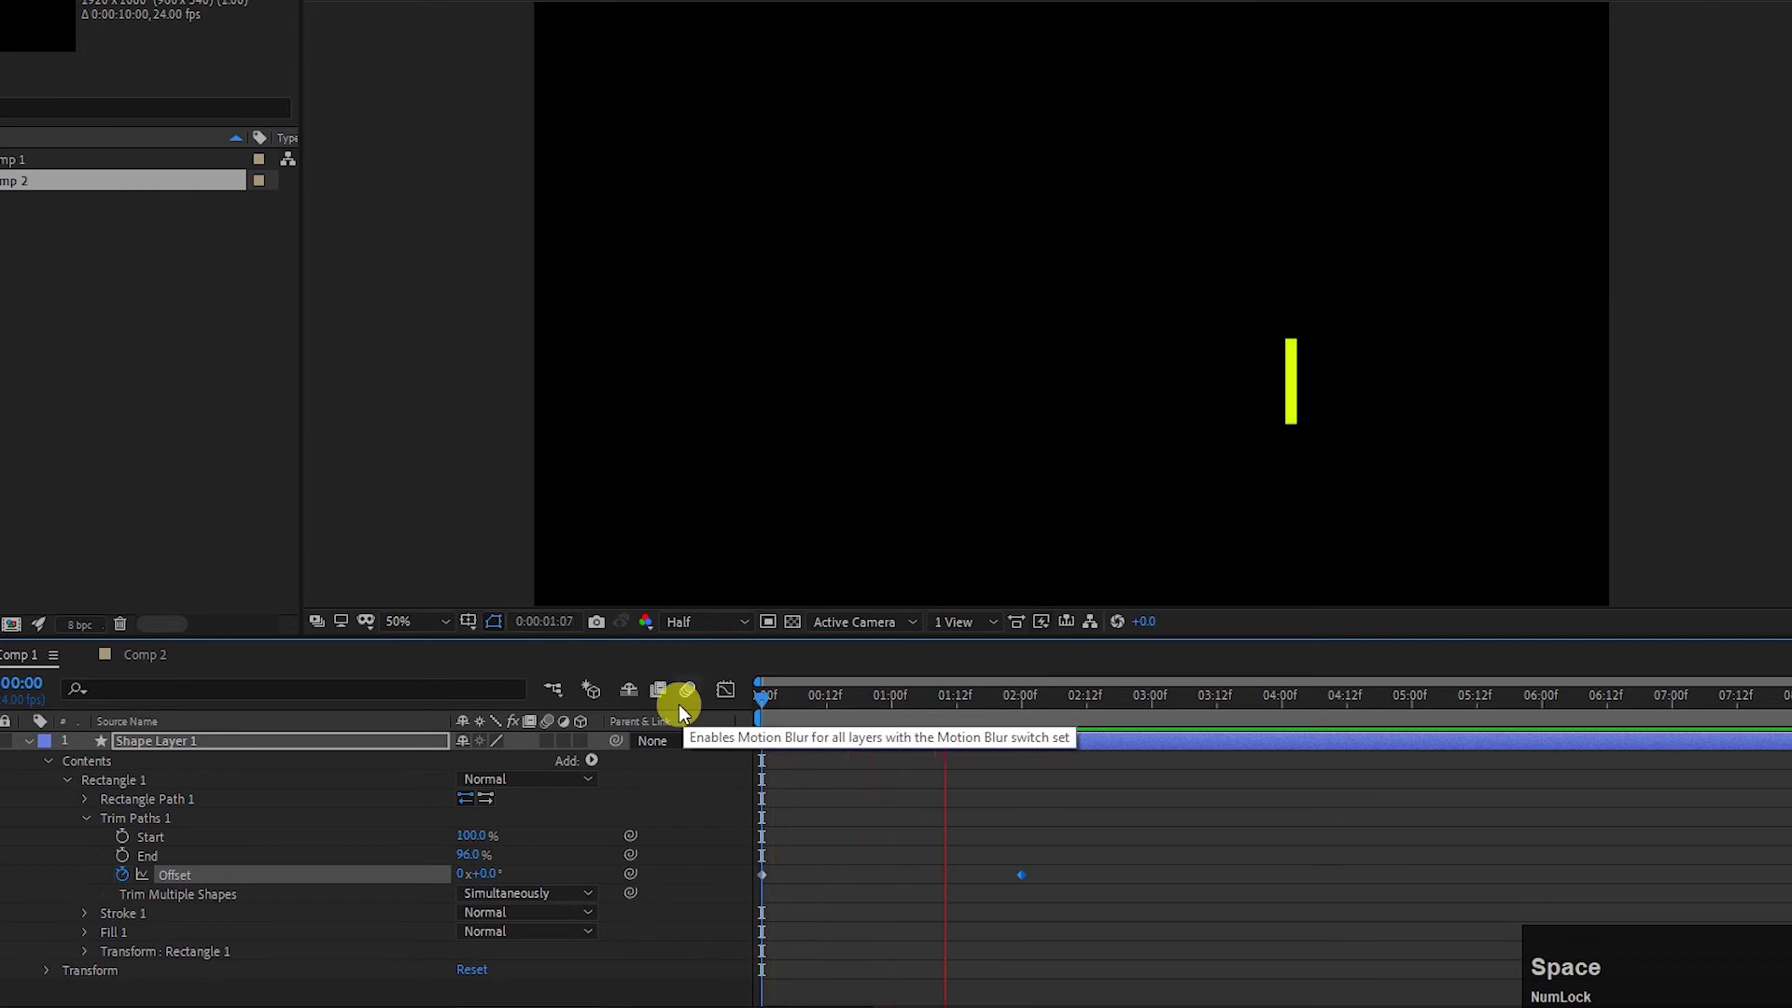
pyautogui.press('space')
# Step: Set the Trim Paths Offset to 2 revolutions at 2 seconds and preview the result from the first frame
pyautogui.moveTo(1018, 694); pyautogui.dragTo(1022, 693)
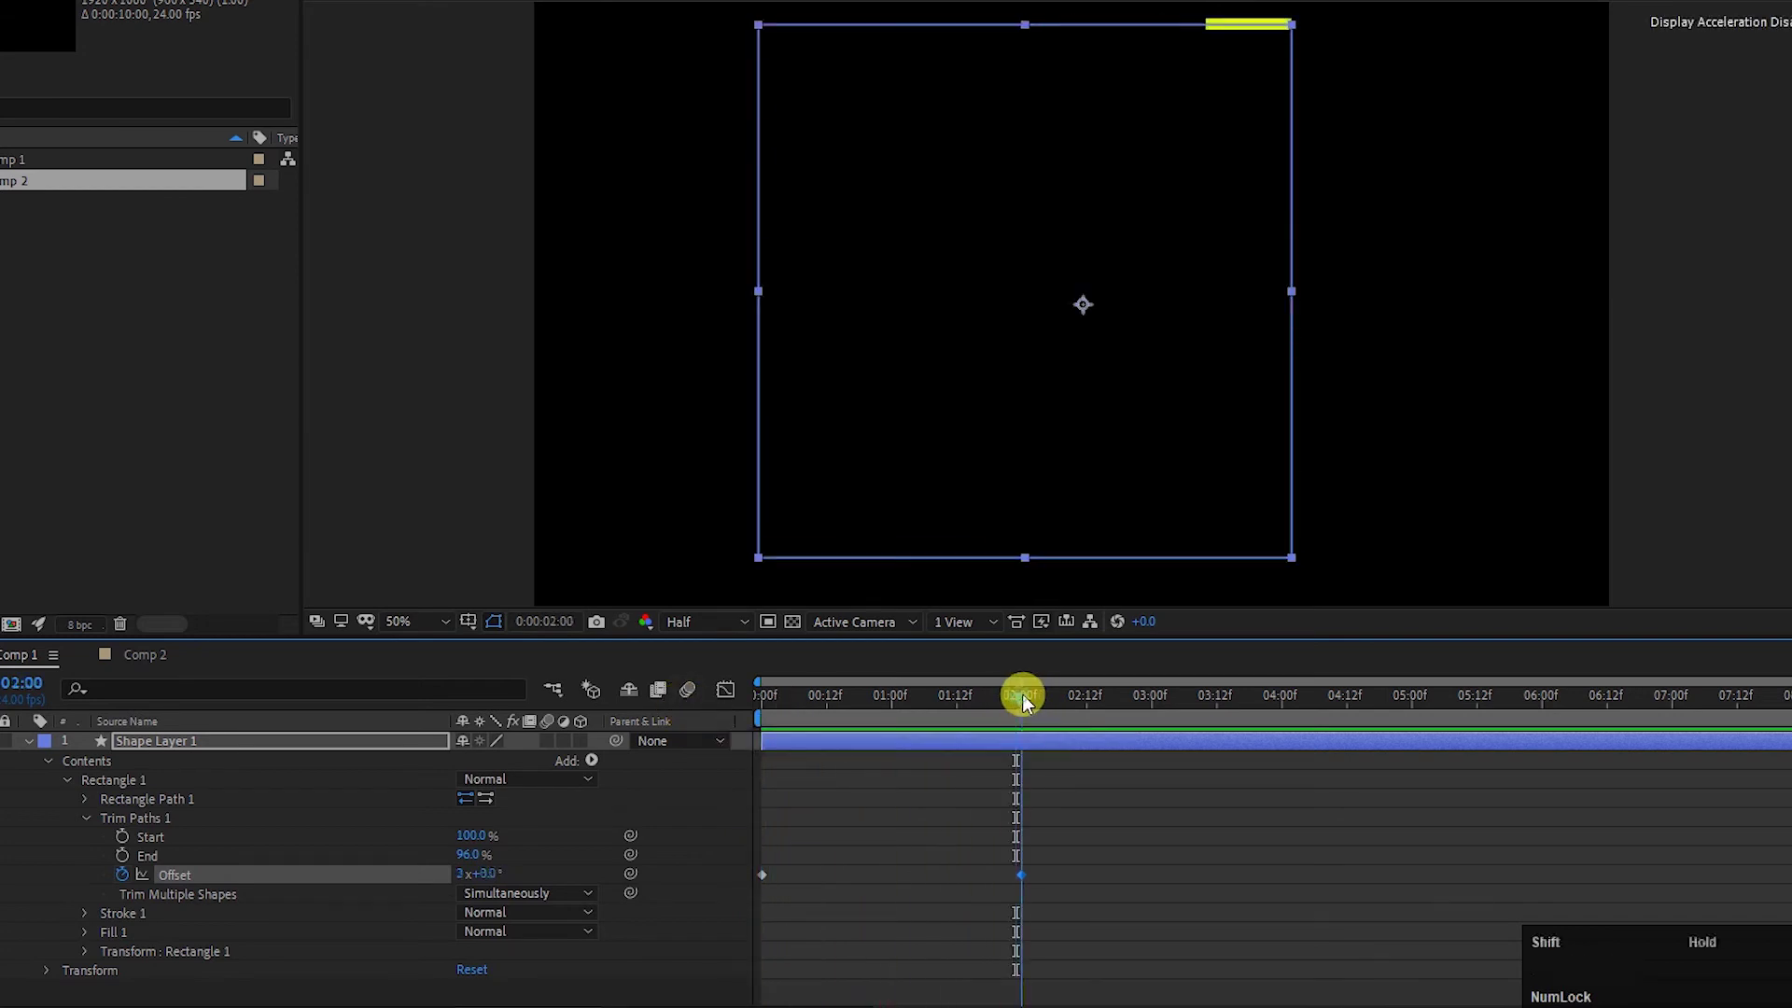
pyautogui.click(461, 874)
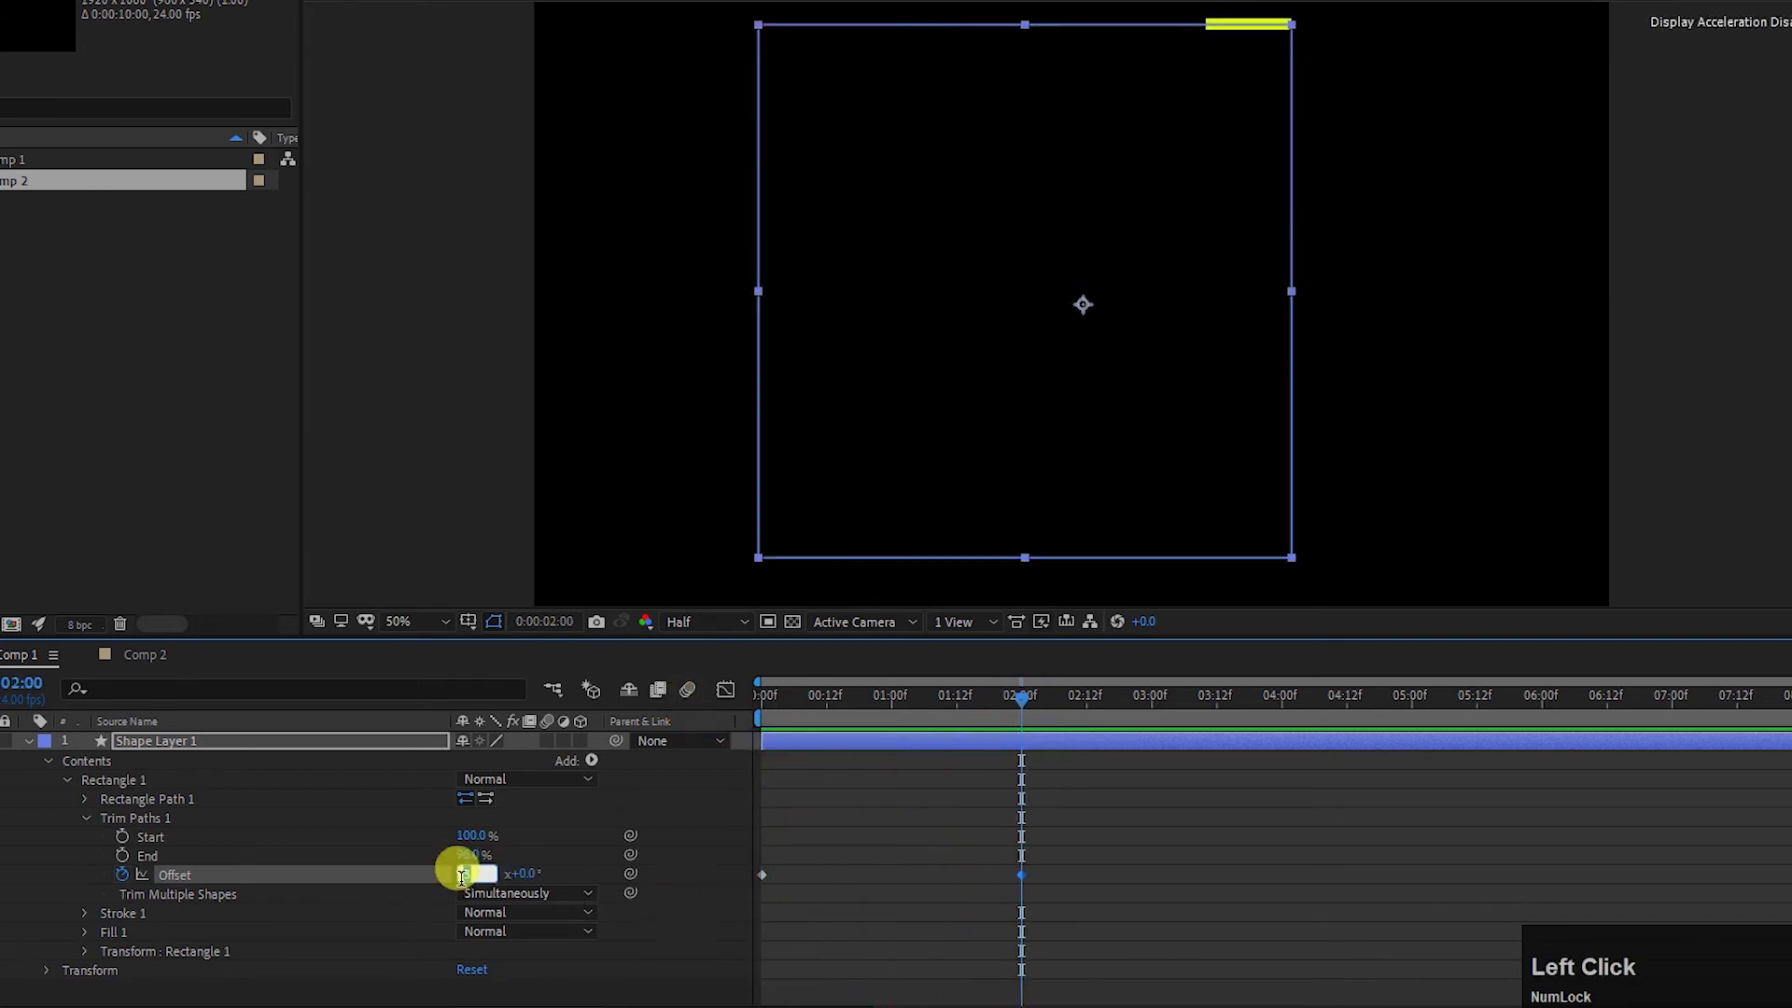
pyautogui.write('2')
pyautogui.press('Return')
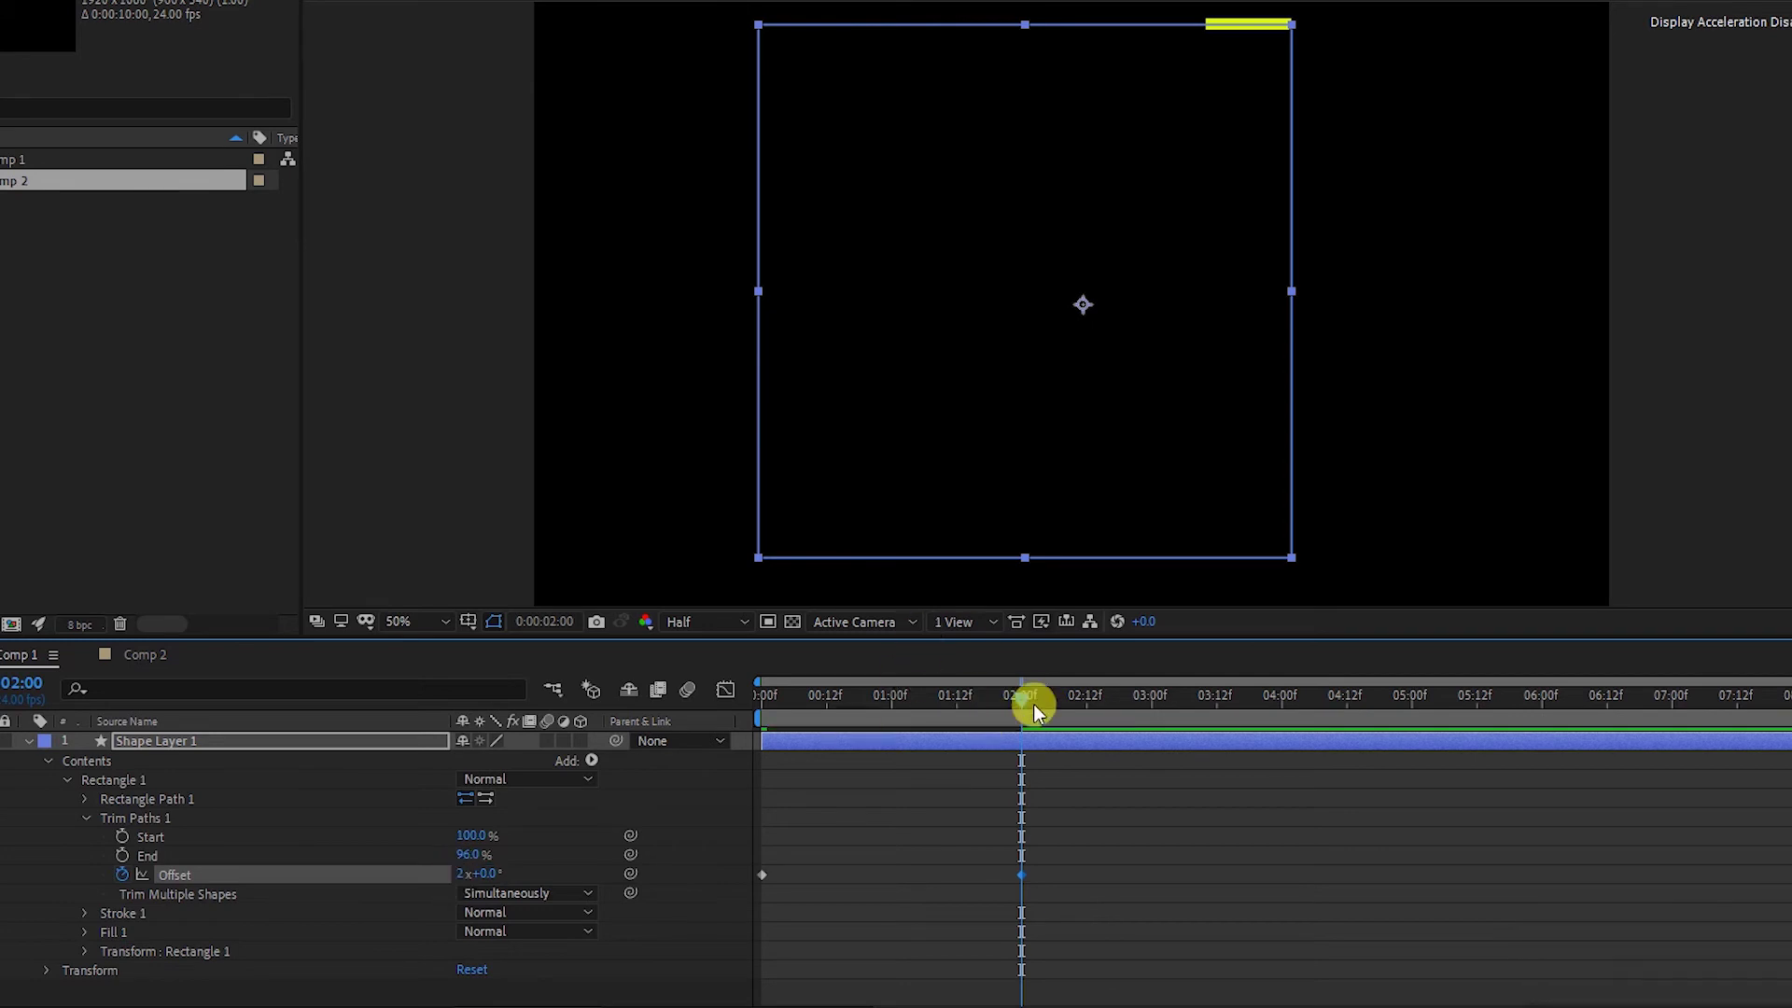
pyautogui.moveTo(1016, 700); pyautogui.dragTo(619, 720)
pyautogui.press('space')
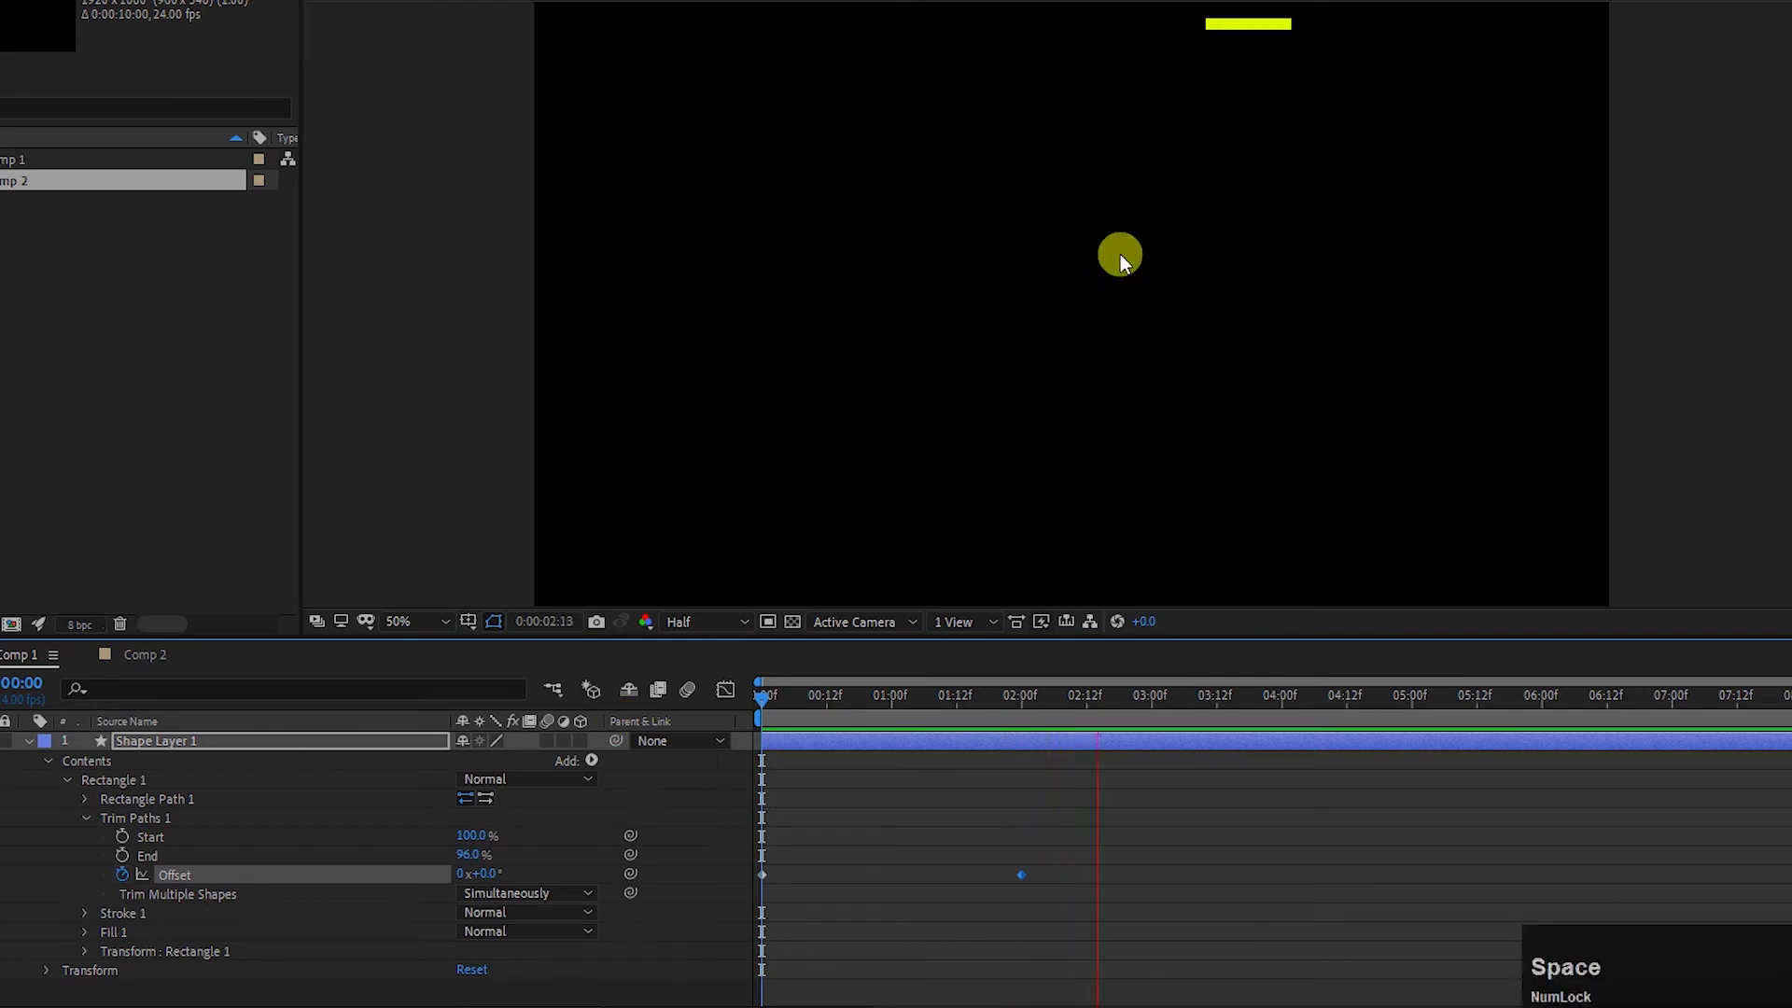
pyautogui.press('space')
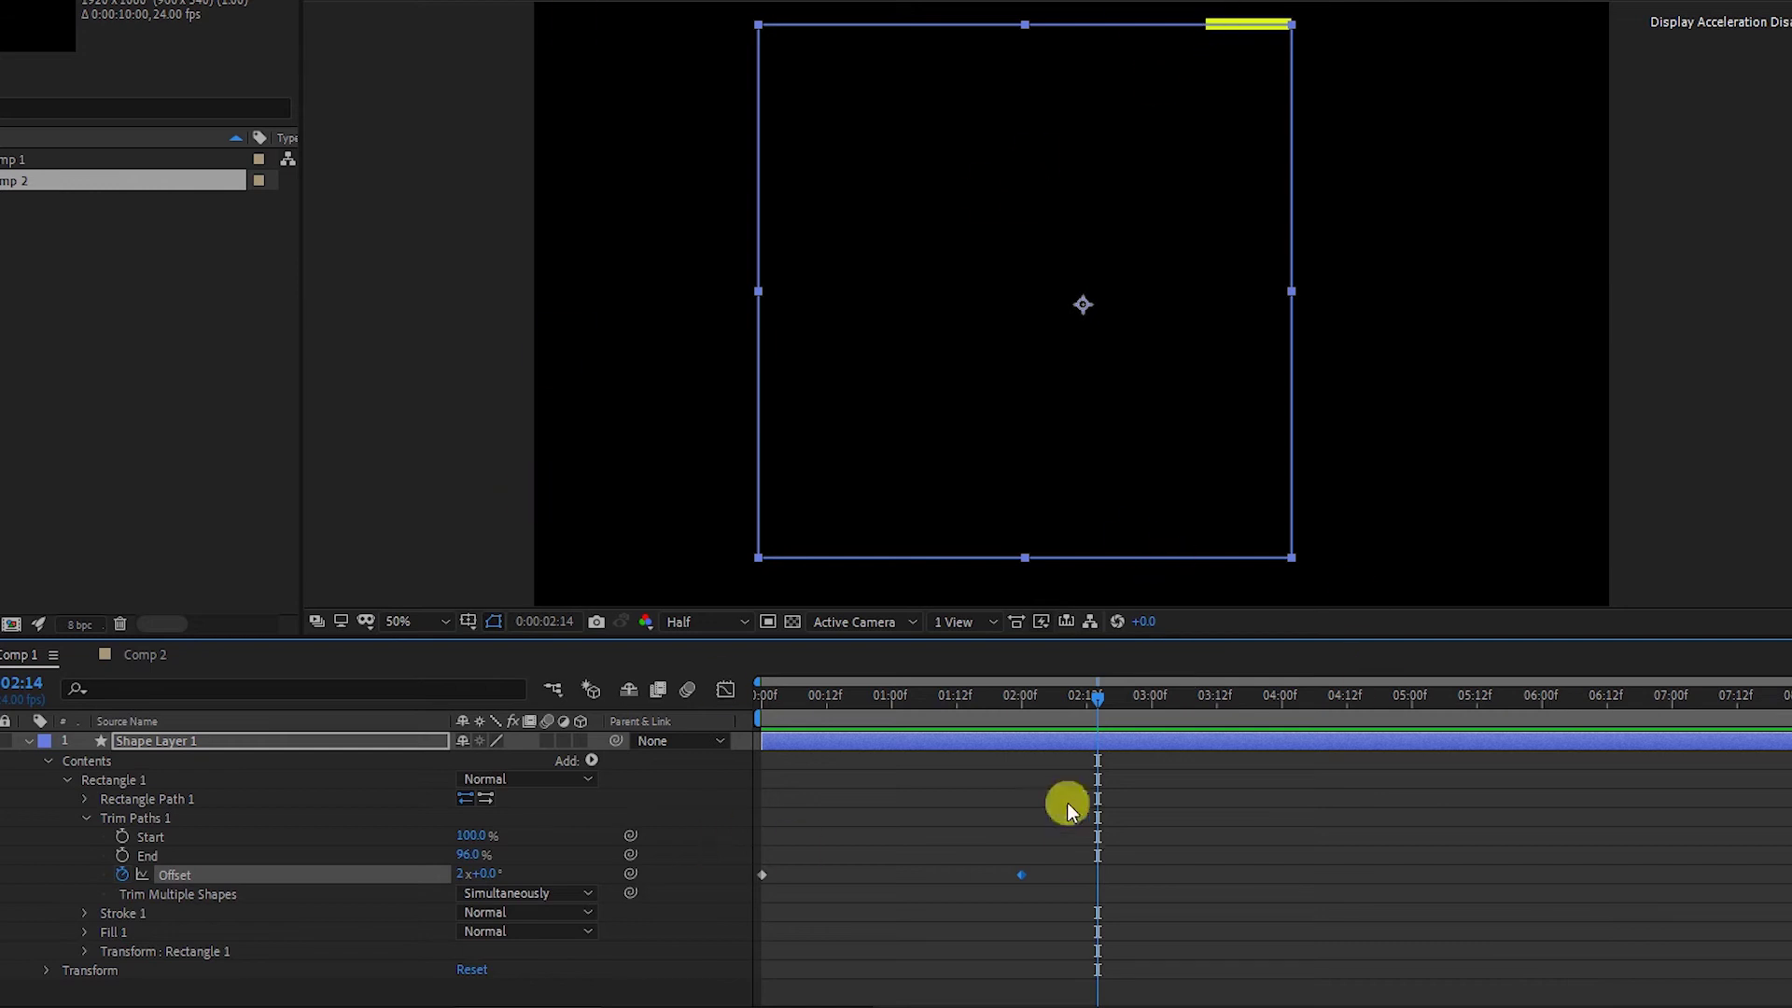
# Step: Change the Line Cap of Stroke 1 to Round Cap
pyautogui.click(1022, 699)
pyautogui.scroll(4, 1213, 267)
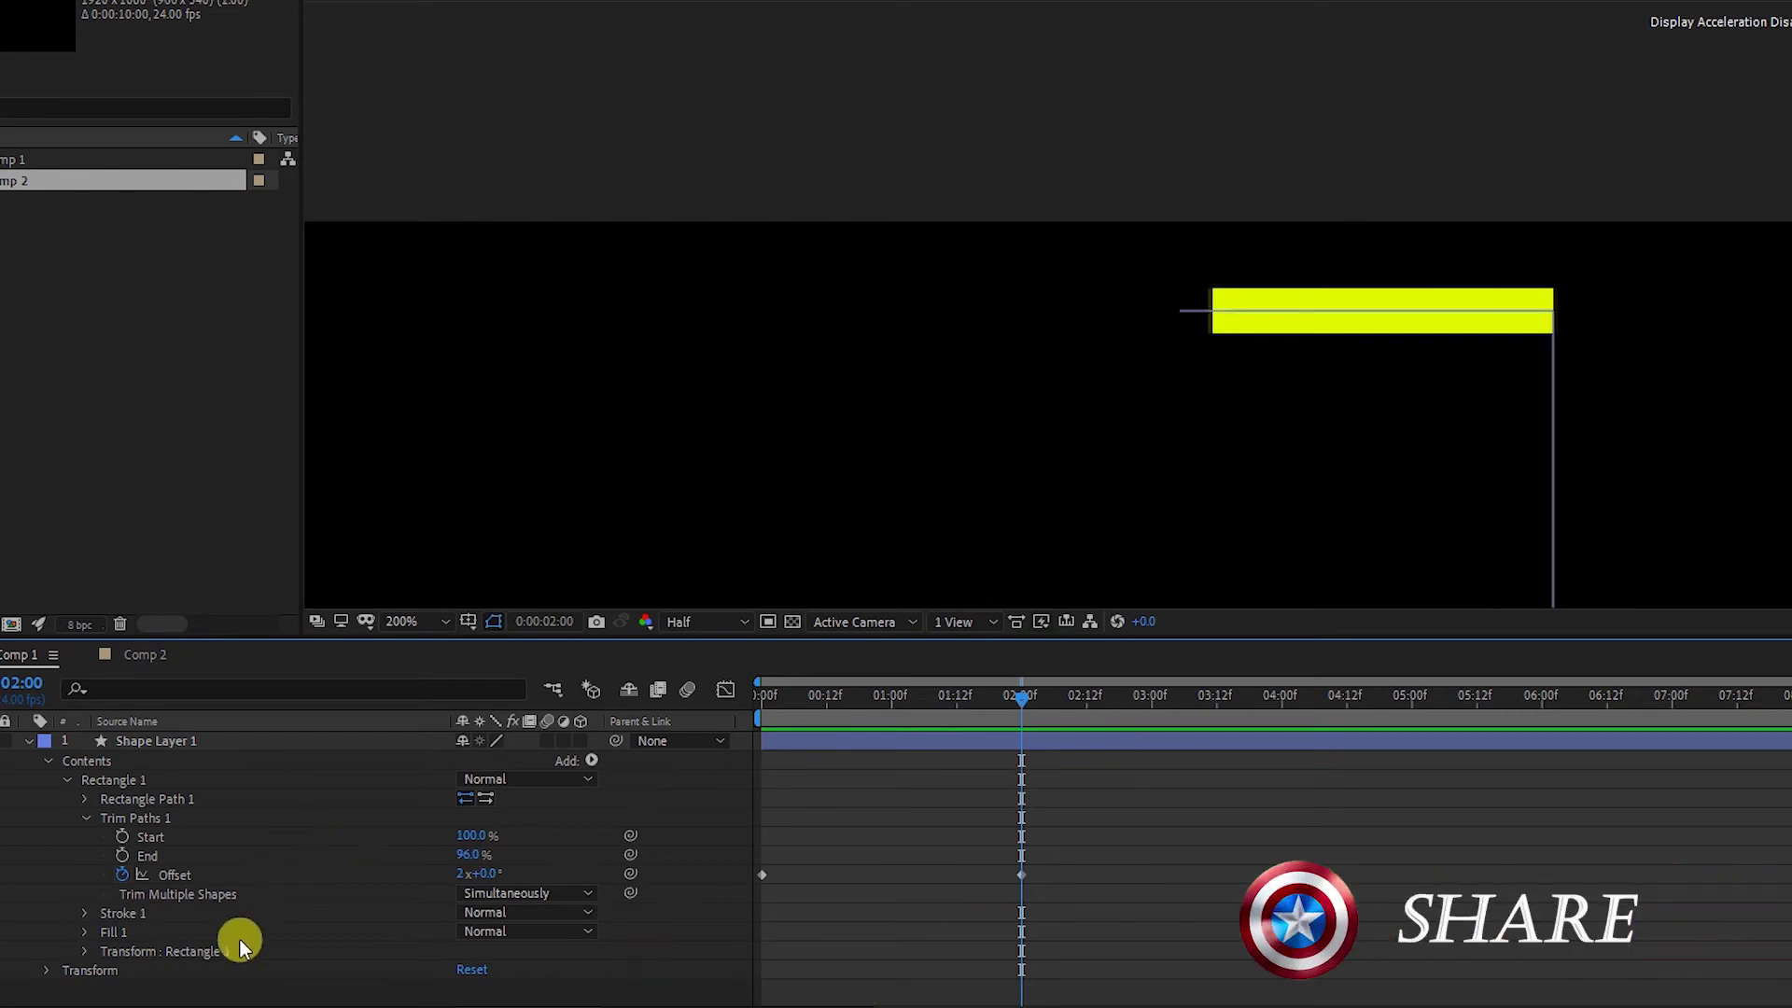
pyautogui.click(86, 913)
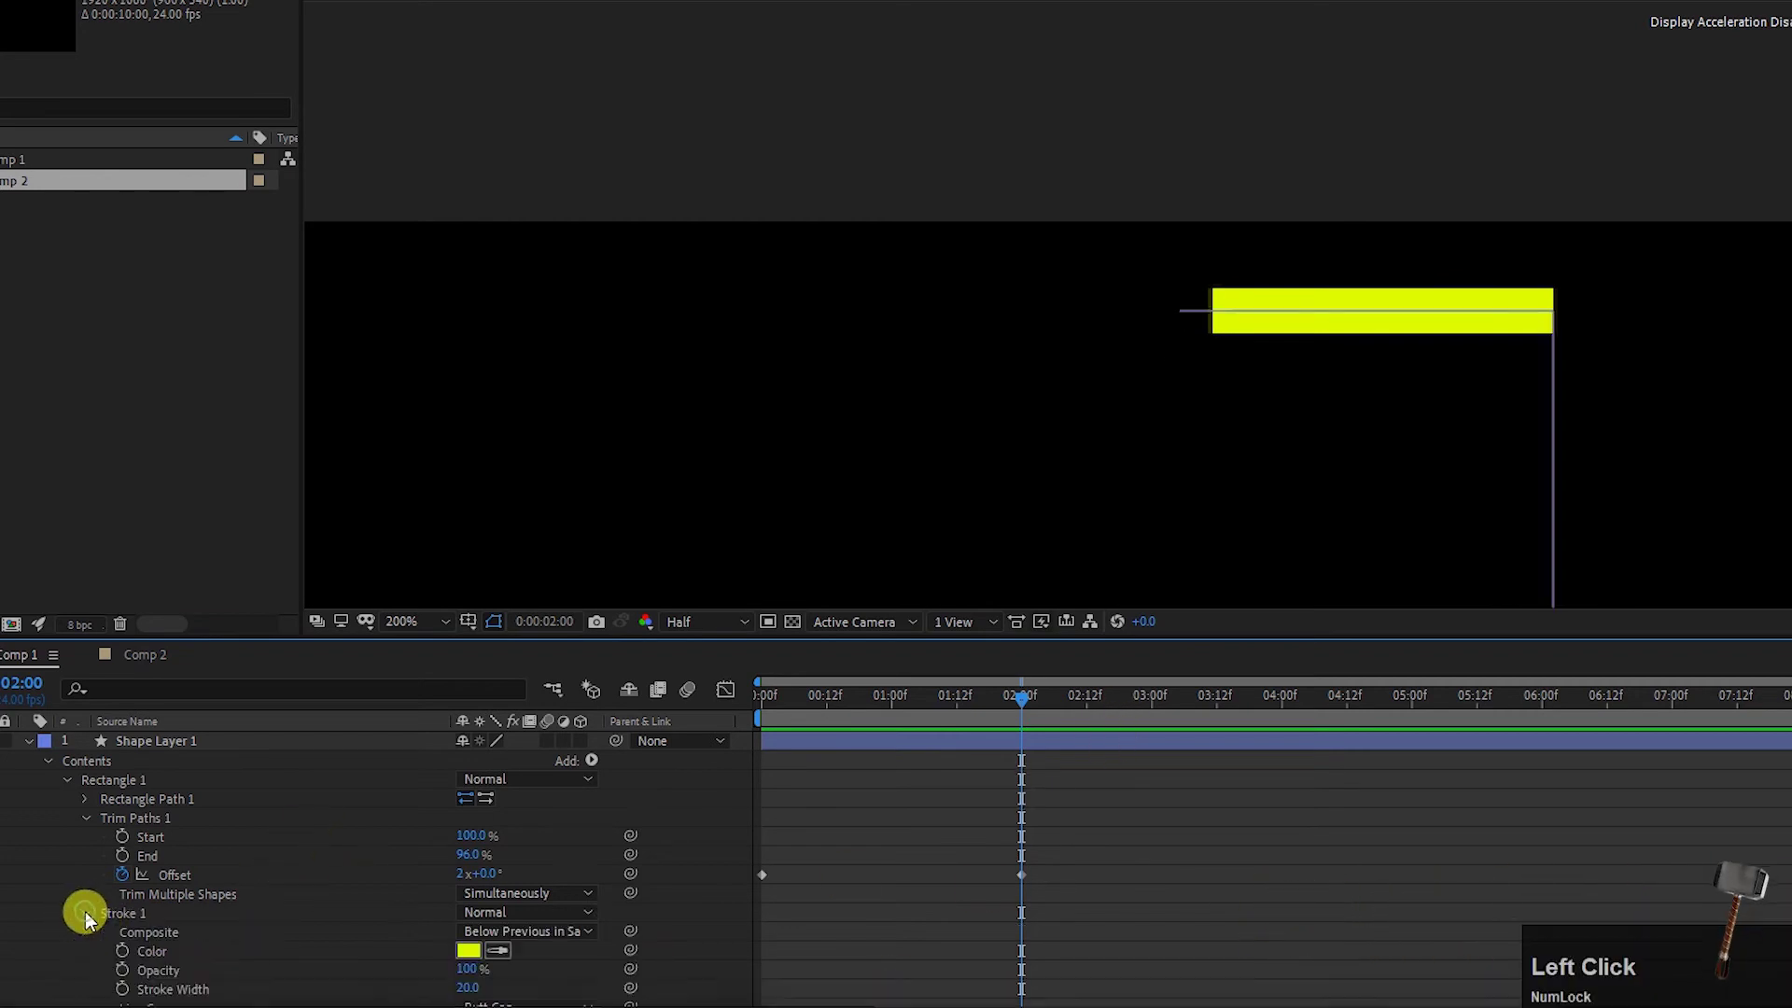
pyautogui.scroll(-3, 265, 875)
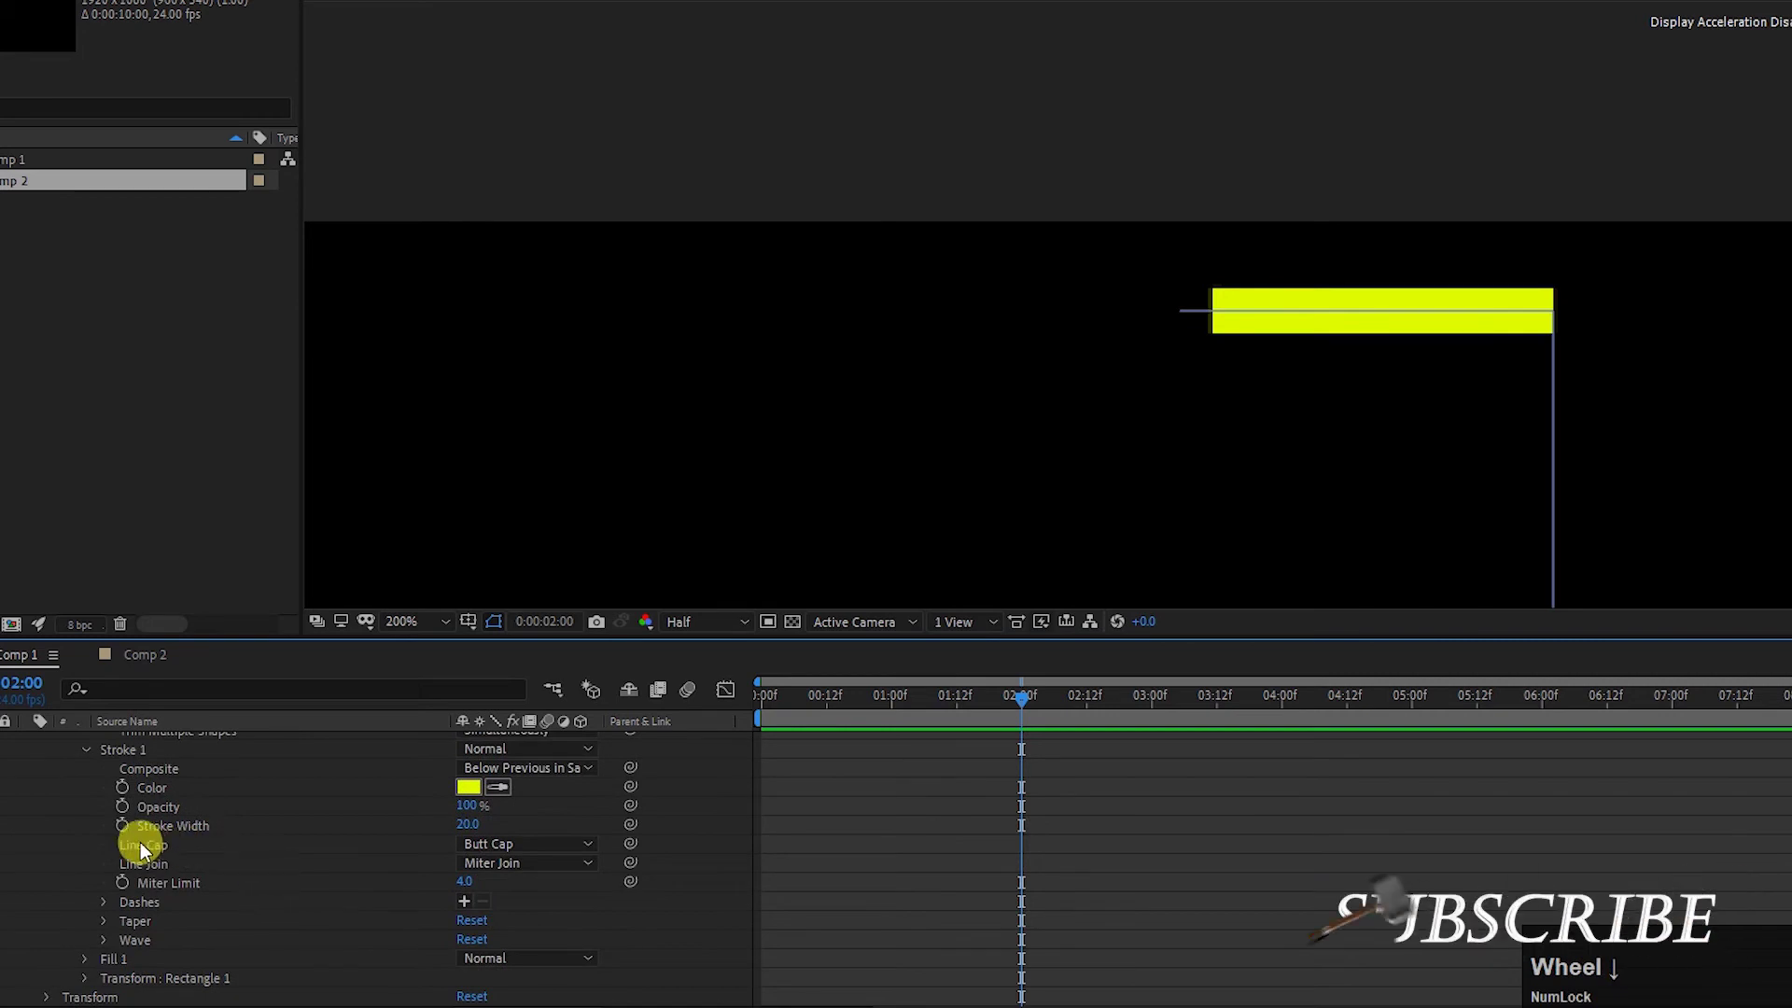
pyautogui.click(512, 844)
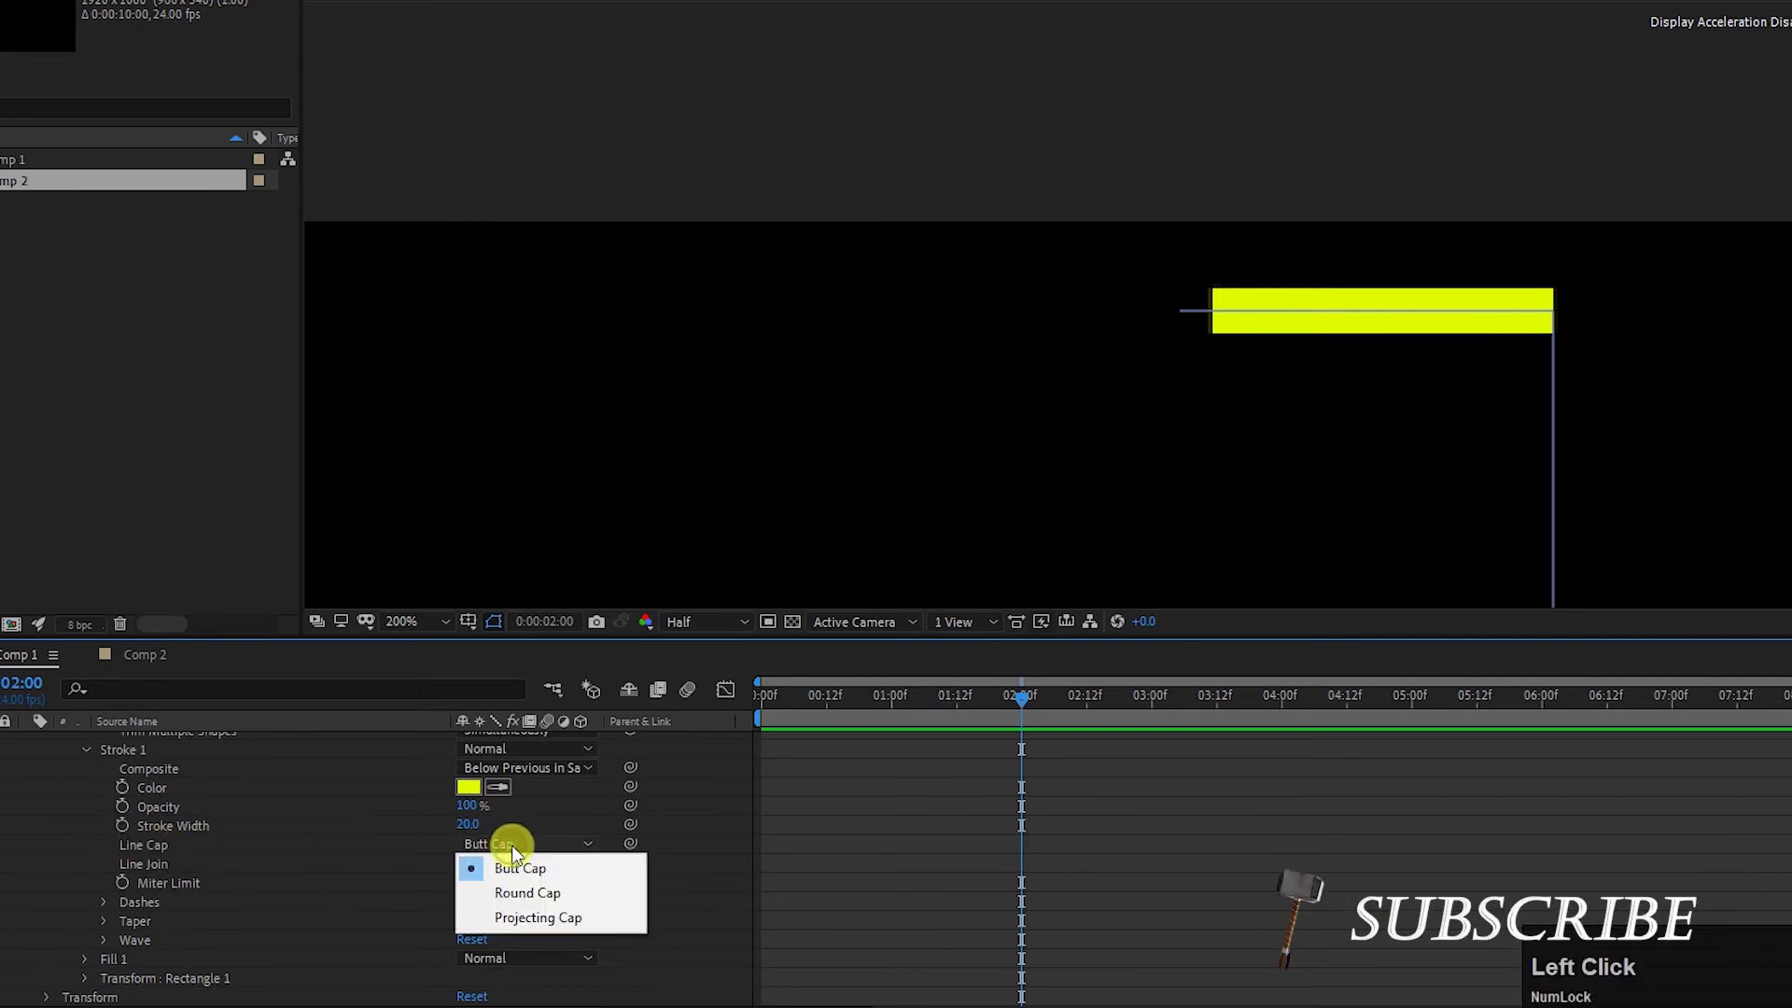
pyautogui.click(524, 893)
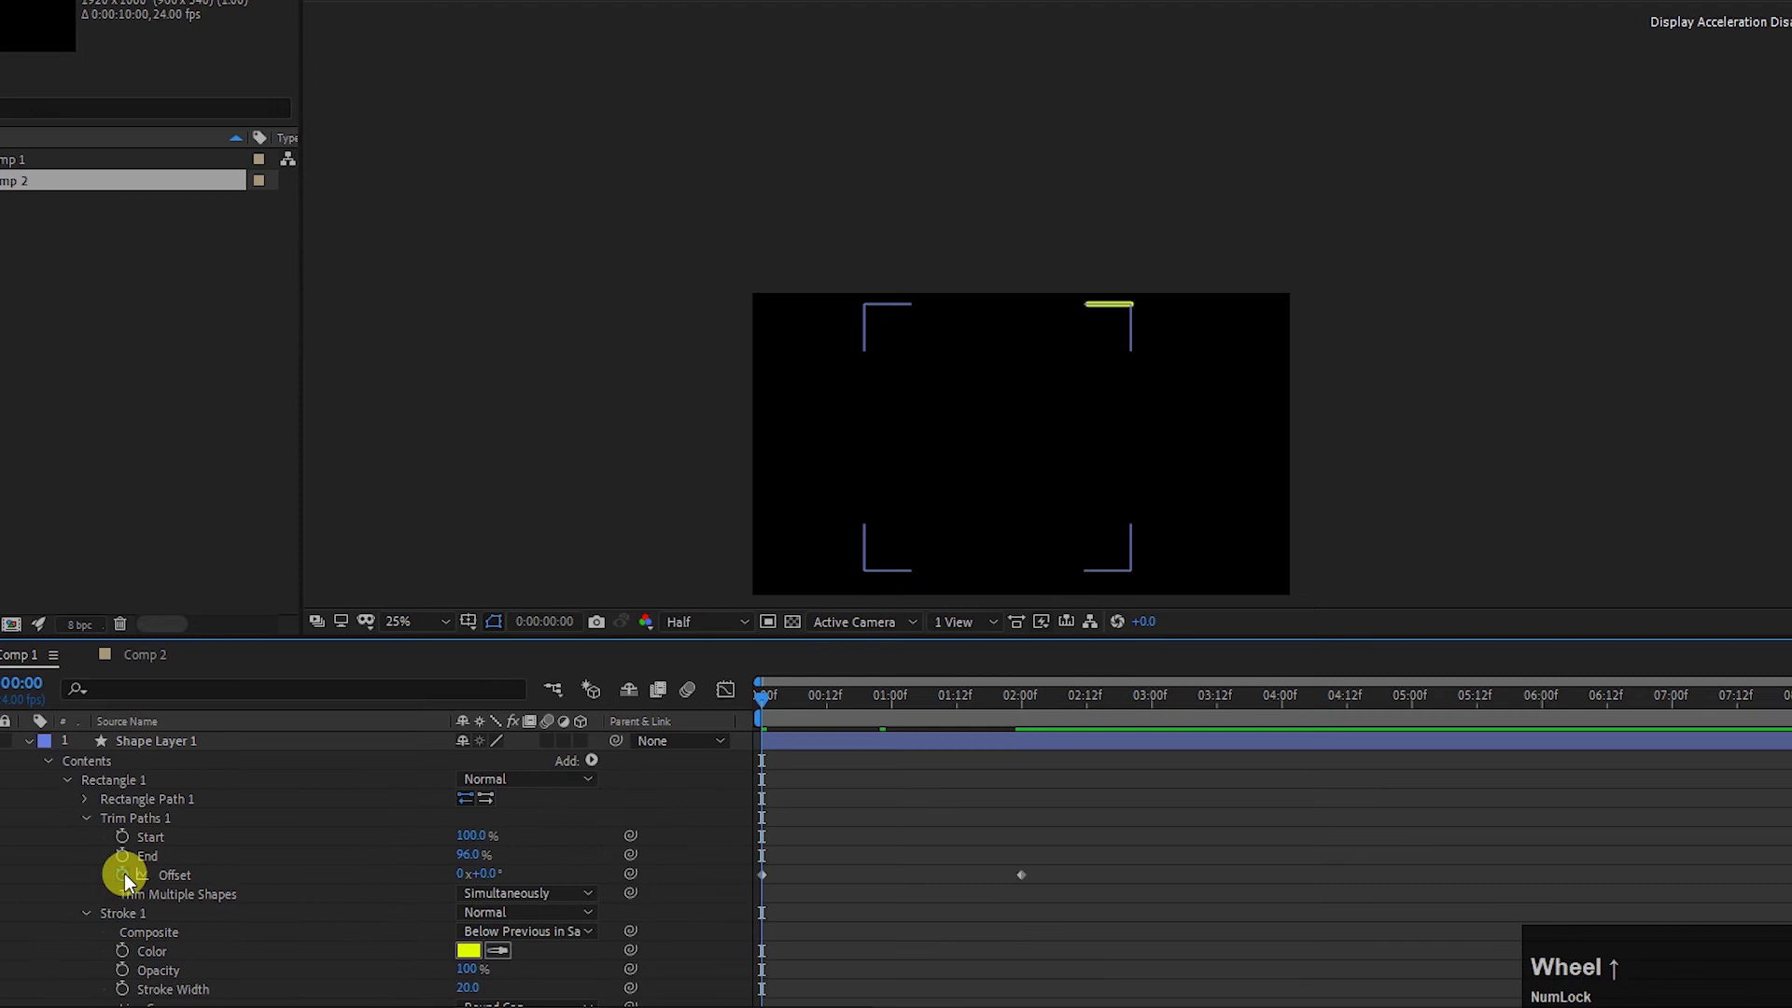
# Step: Remove the Offset animation and set both Trim Paths Start and End to 50% at the first frame
pyautogui.click(125, 872)
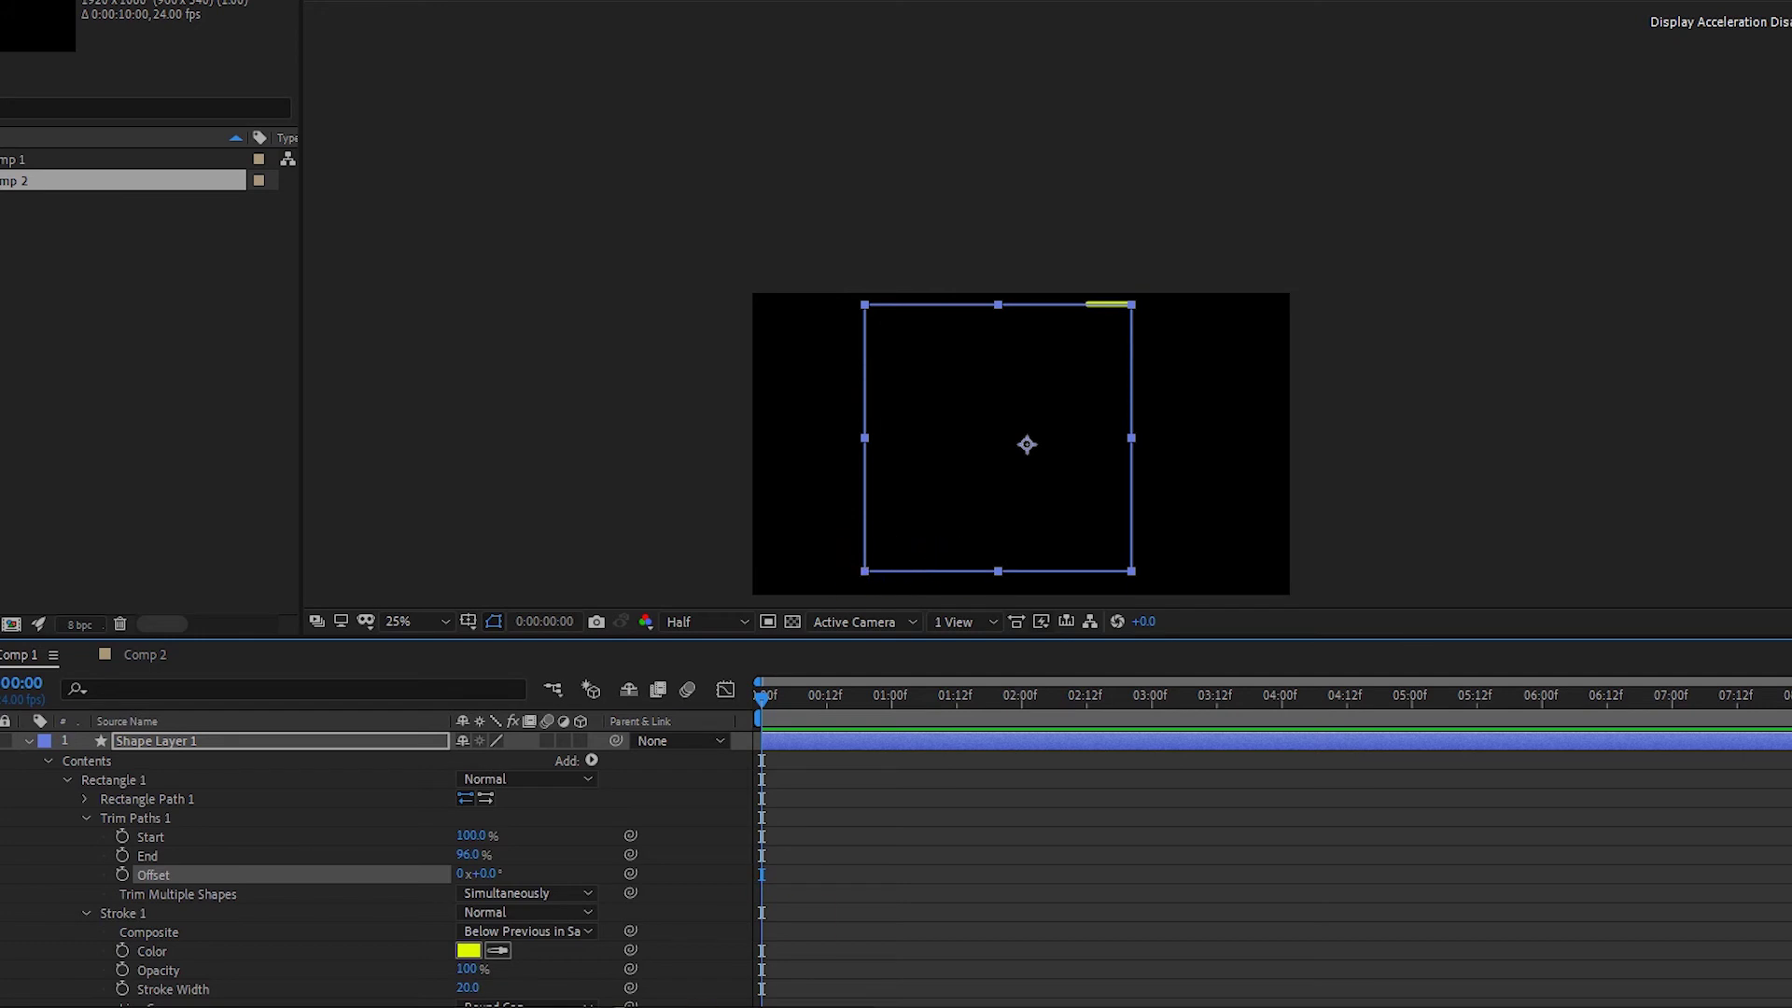
pyautogui.click(166, 839)
pyautogui.click(149, 855)
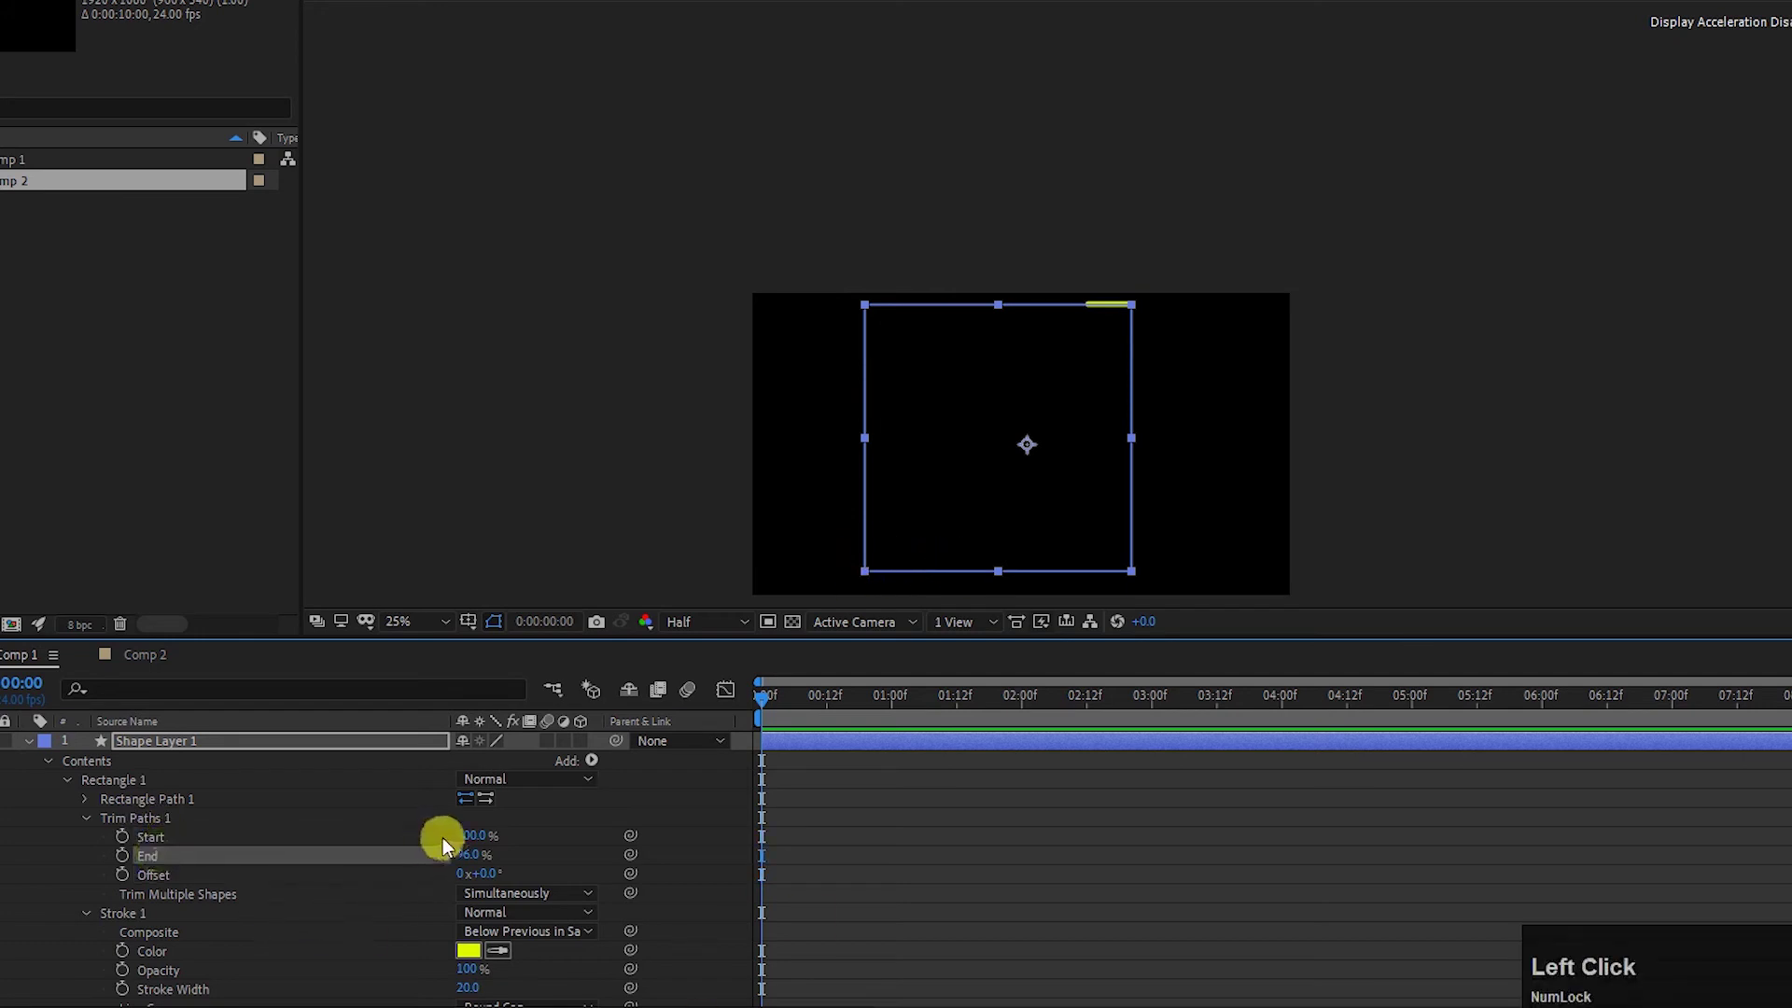
pyautogui.write('50')
pyautogui.click(461, 839)
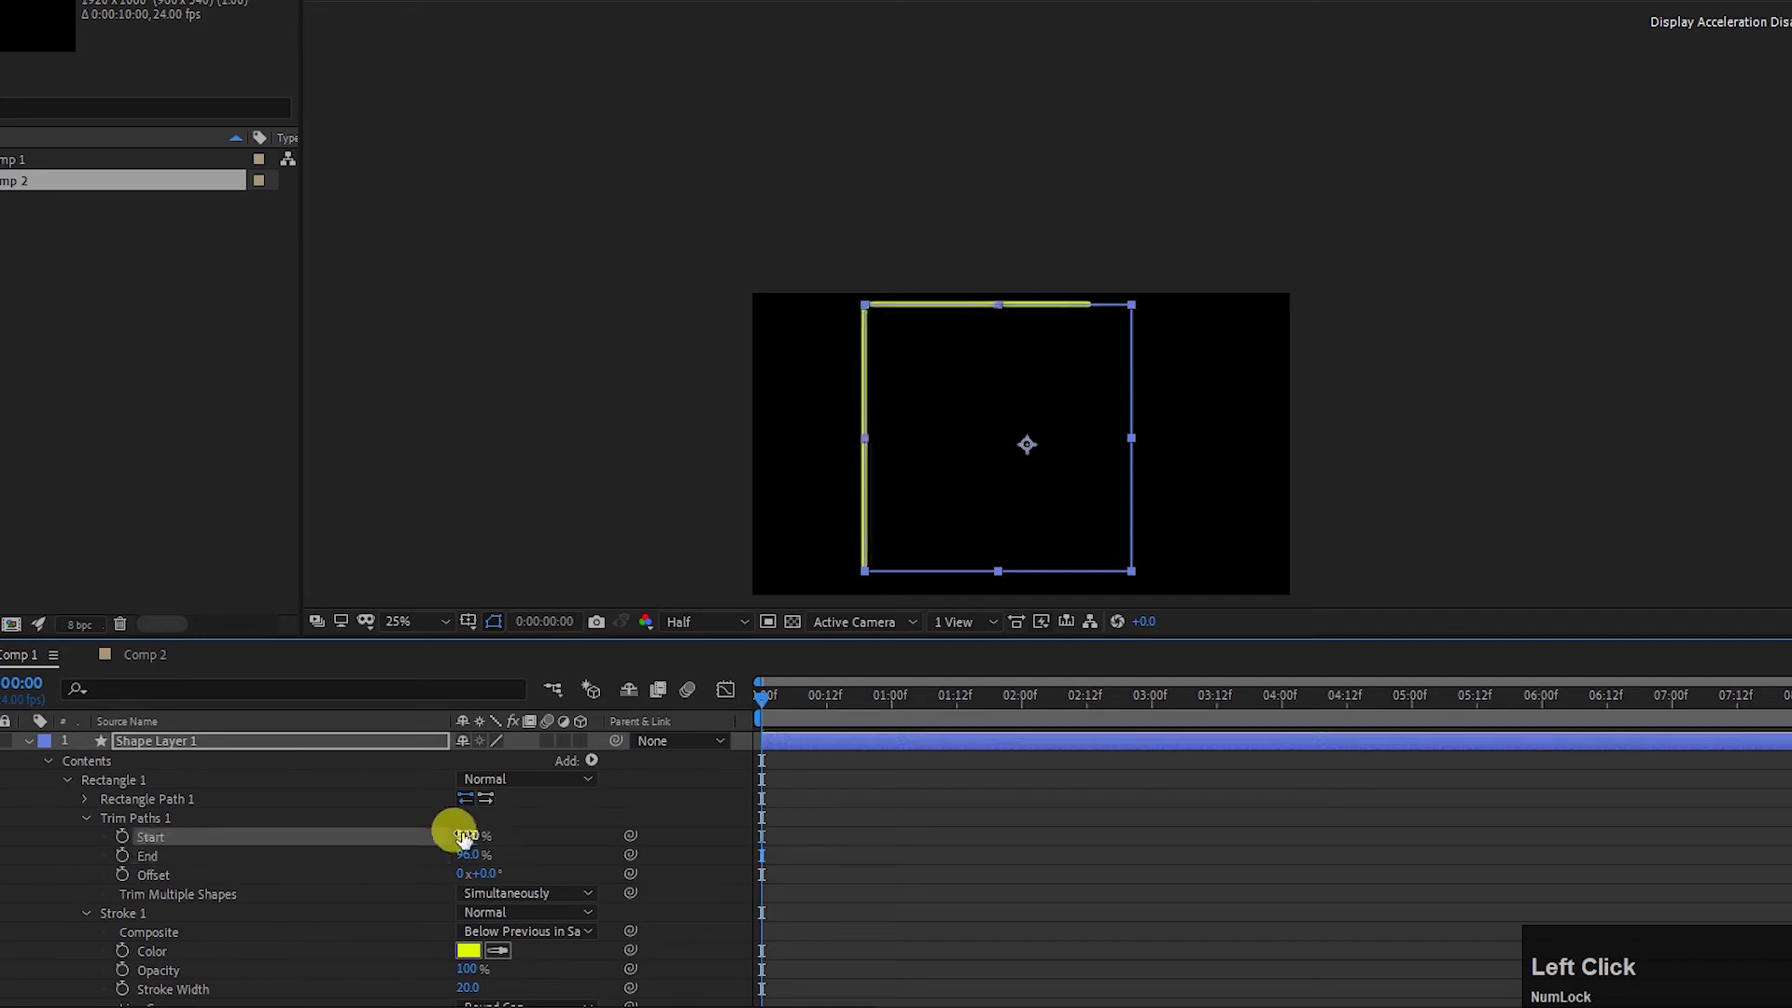
pyautogui.click(467, 851)
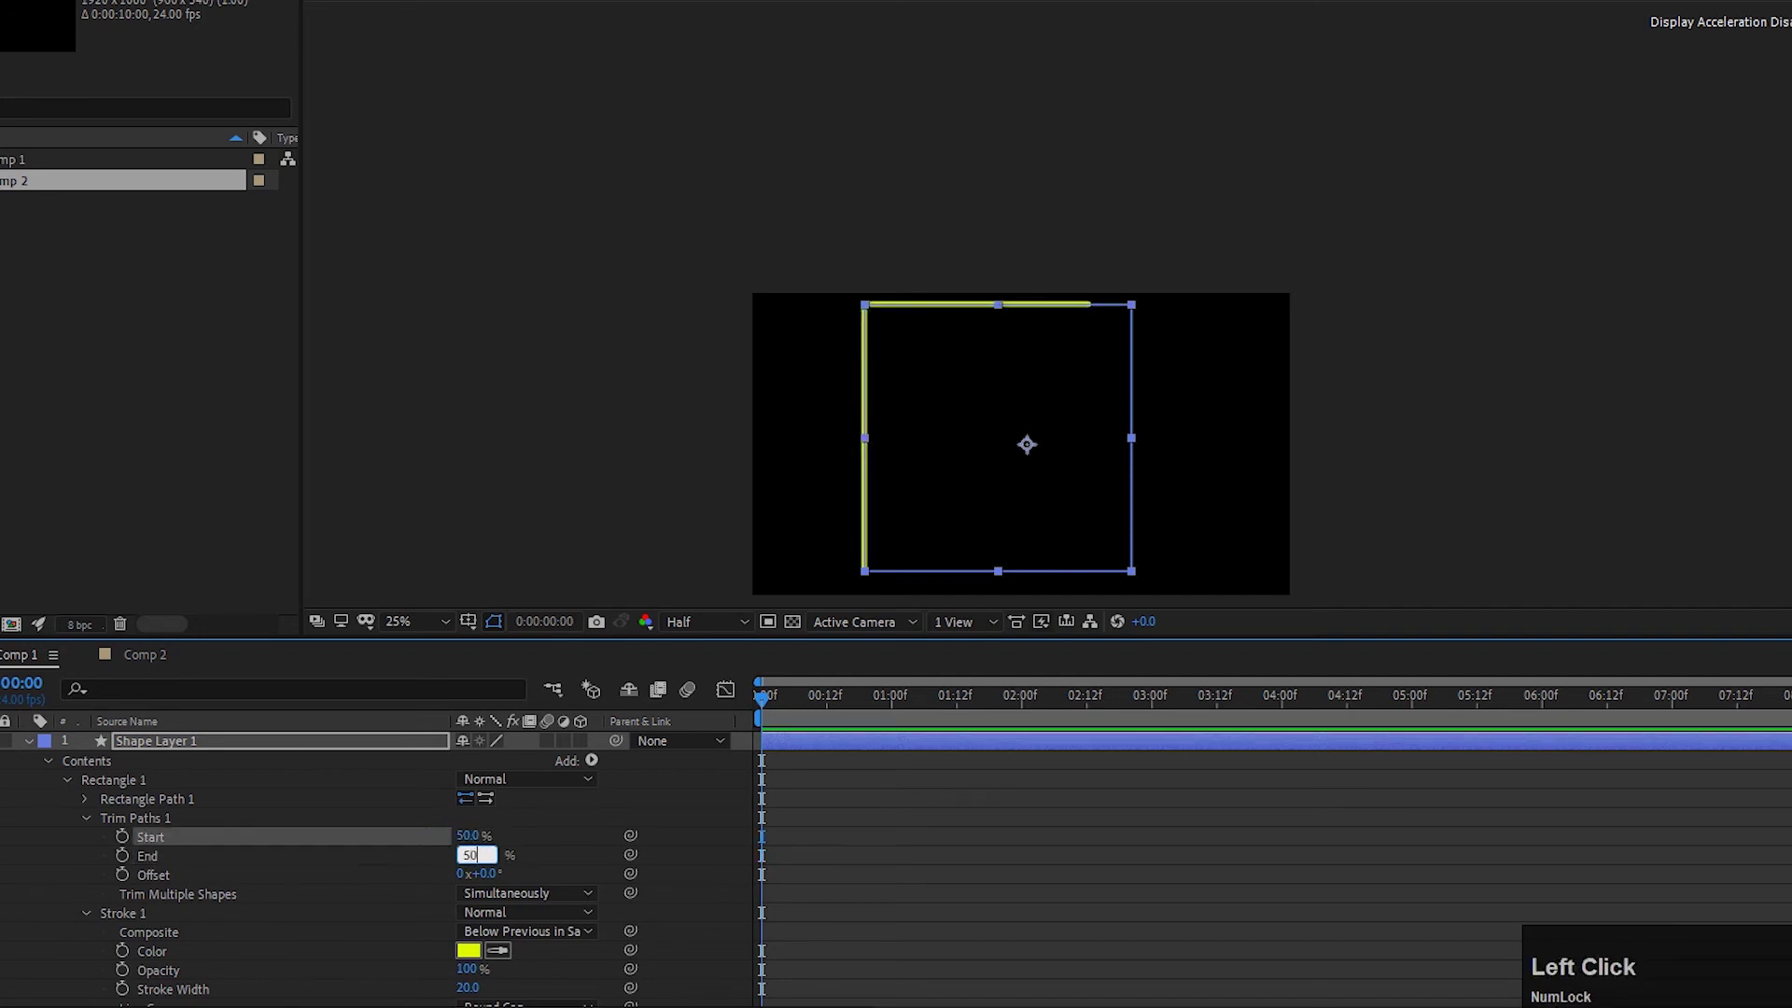
pyautogui.click(467, 852)
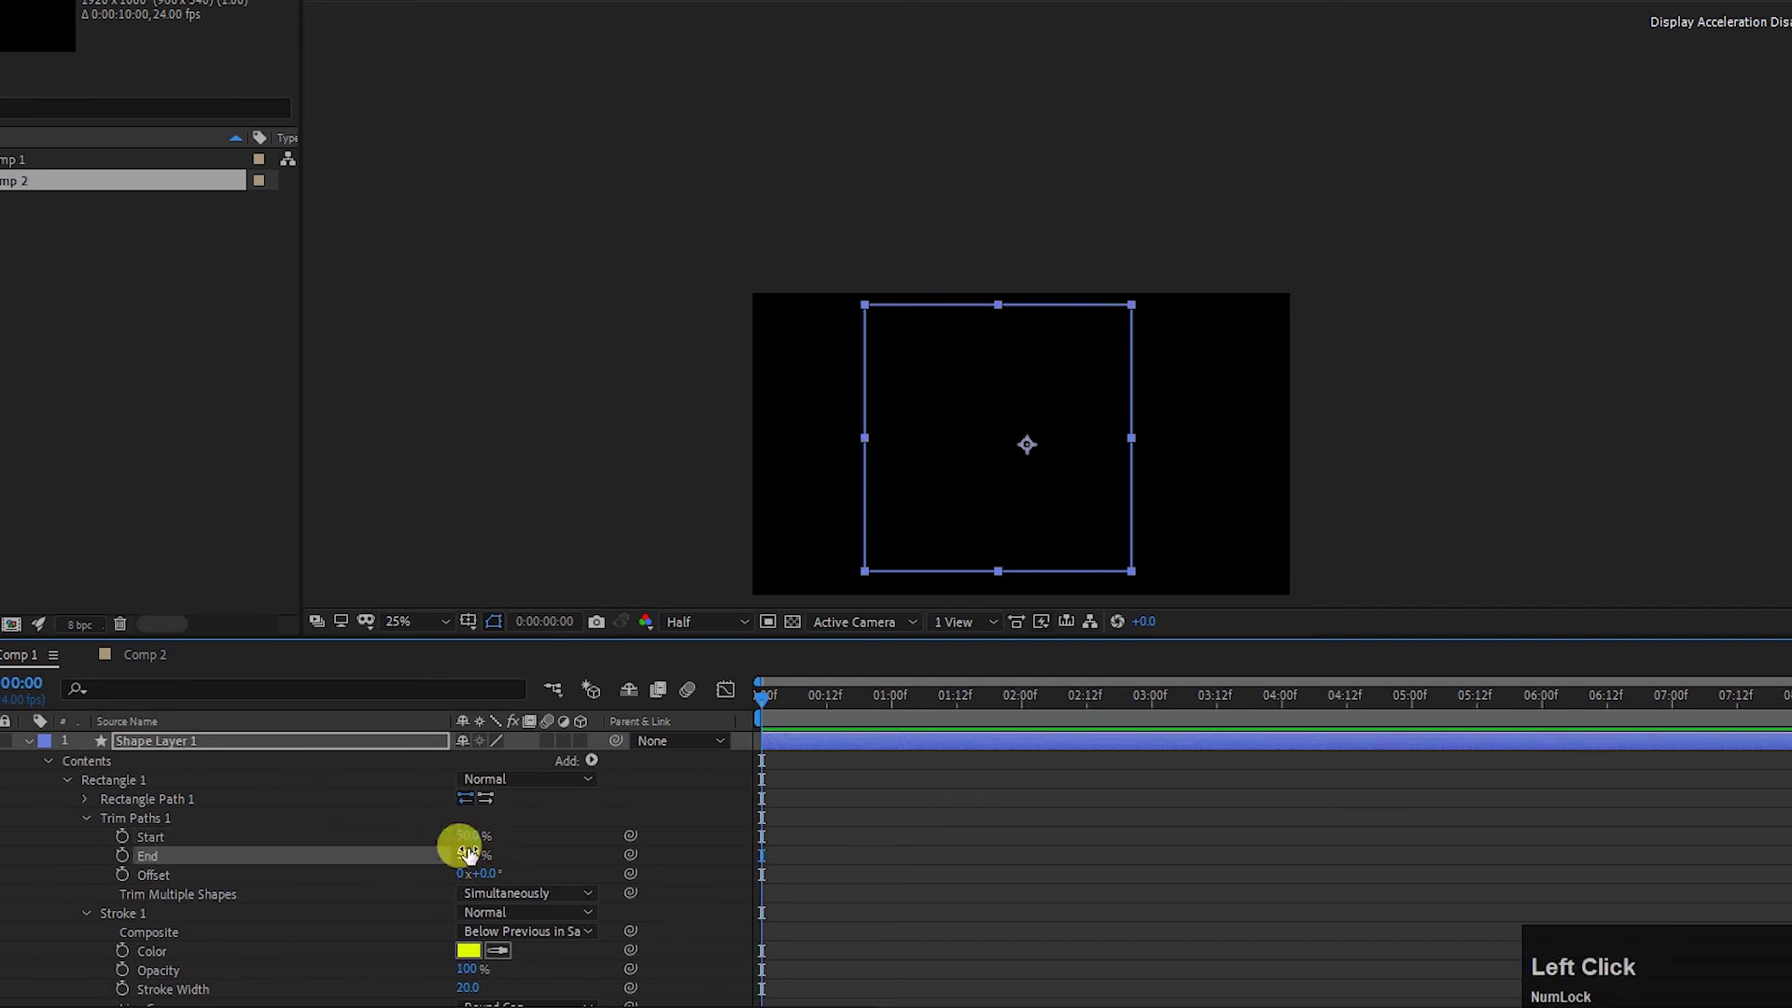
# Step: Keyframe Start and End at the first frame, and set End to 100% and Start to 0% at 1 second
pyautogui.click(120, 835)
pyautogui.click(118, 853)
pyautogui.moveTo(775, 697); pyautogui.dragTo(889, 695)
pyautogui.click(542, 874)
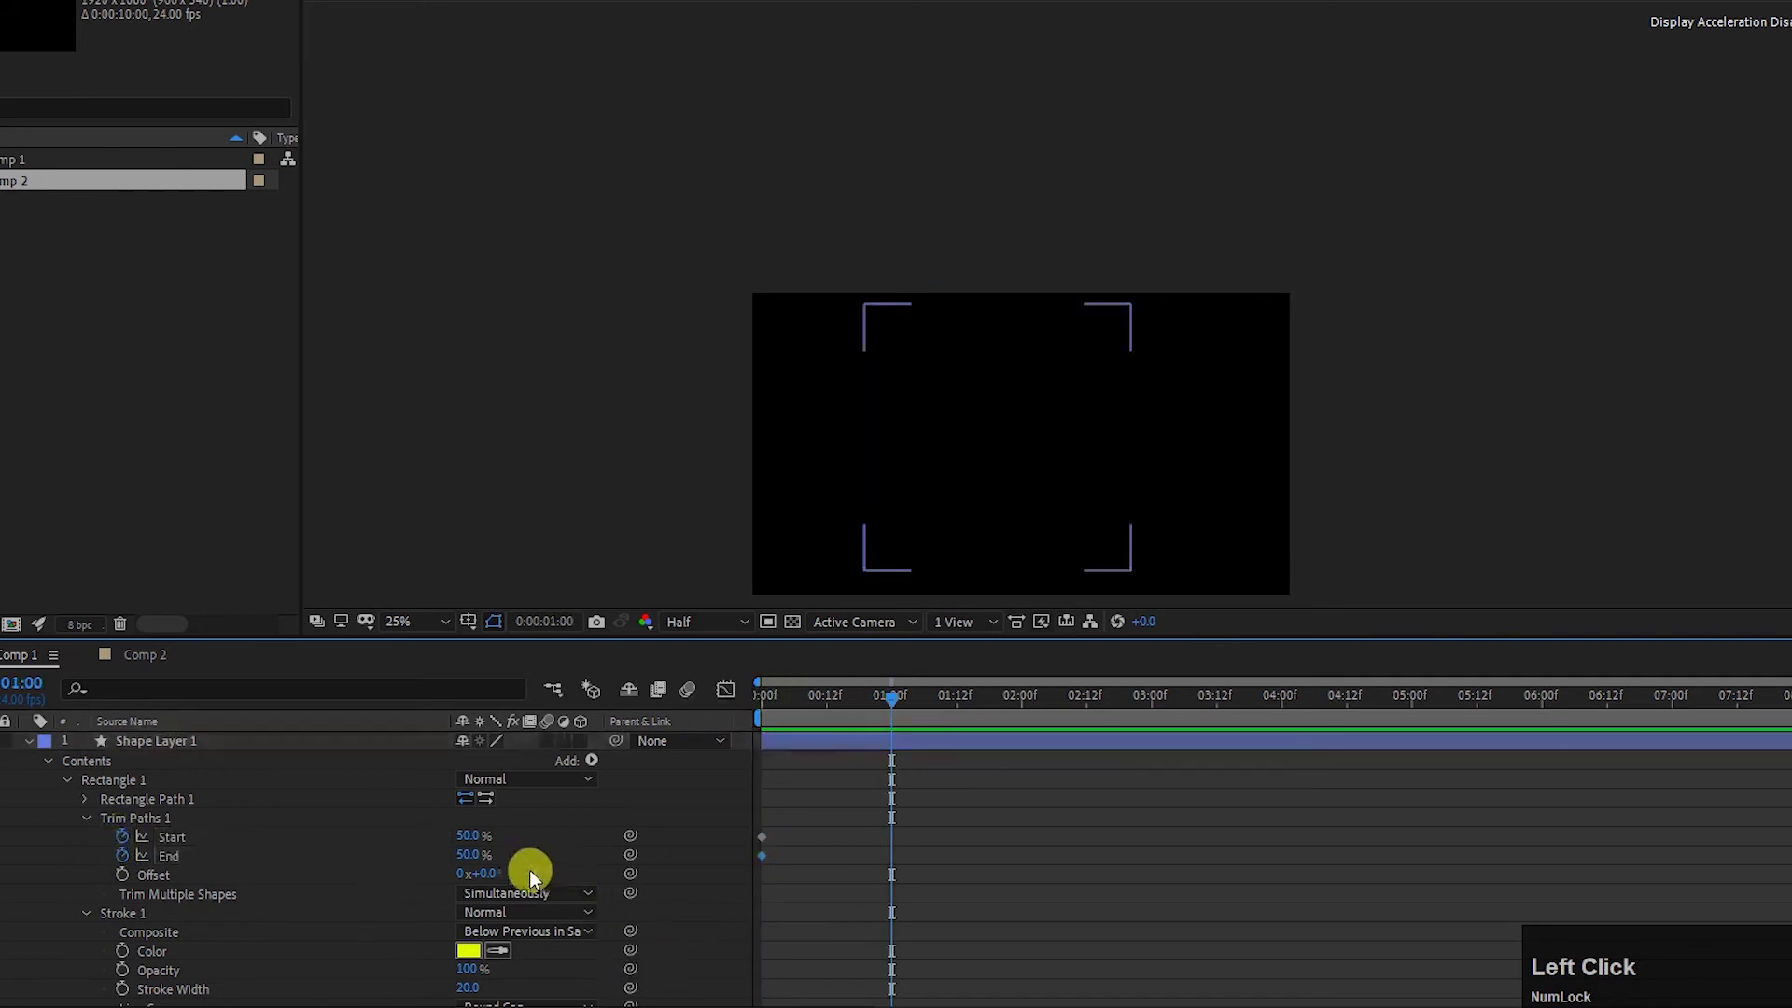
pyautogui.click(467, 853)
pyautogui.write('100')
pyautogui.press('Return')
pyautogui.click(469, 834)
pyautogui.write('0')
pyautogui.press('Return')
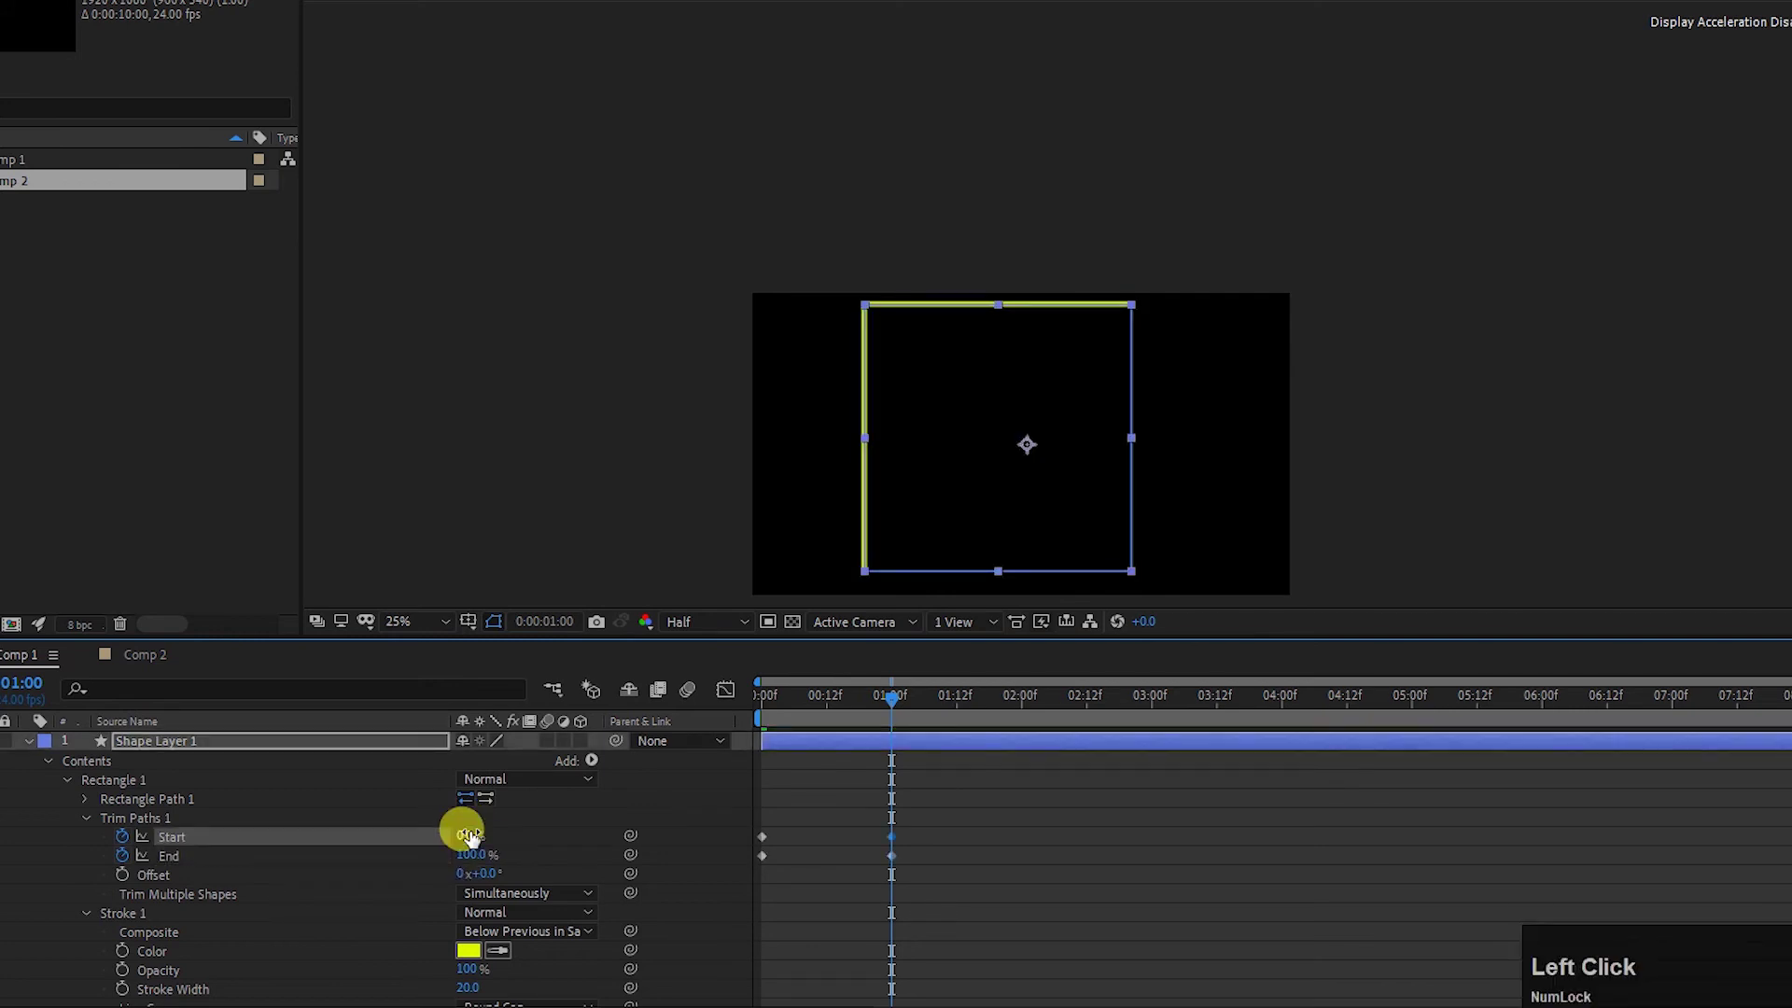
# Step: Preview the animation and examine how the stroke grows in both directions from its starting corner
pyautogui.moveTo(892, 696); pyautogui.dragTo(704, 720)
pyautogui.press('space')
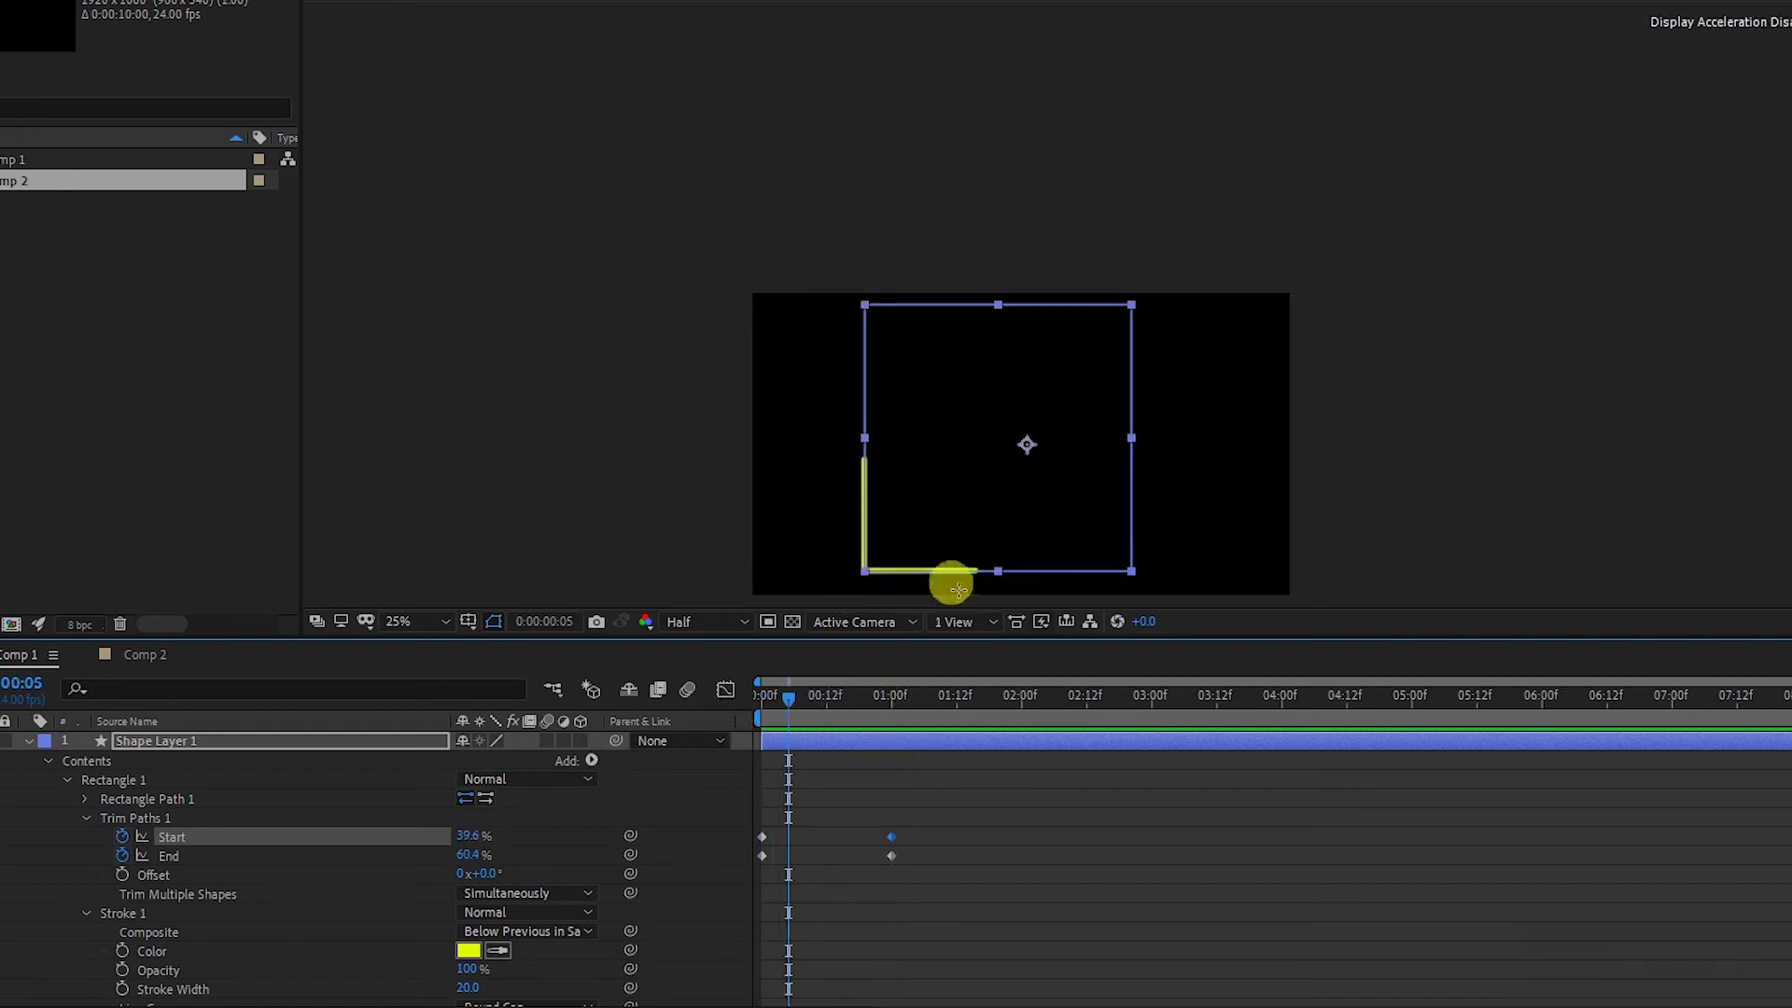
pyautogui.moveTo(806, 698)
pyautogui.mouseDown()
pyautogui.moveTo(902, 690)
pyautogui.moveTo(837, 698)
pyautogui.mouseUp()
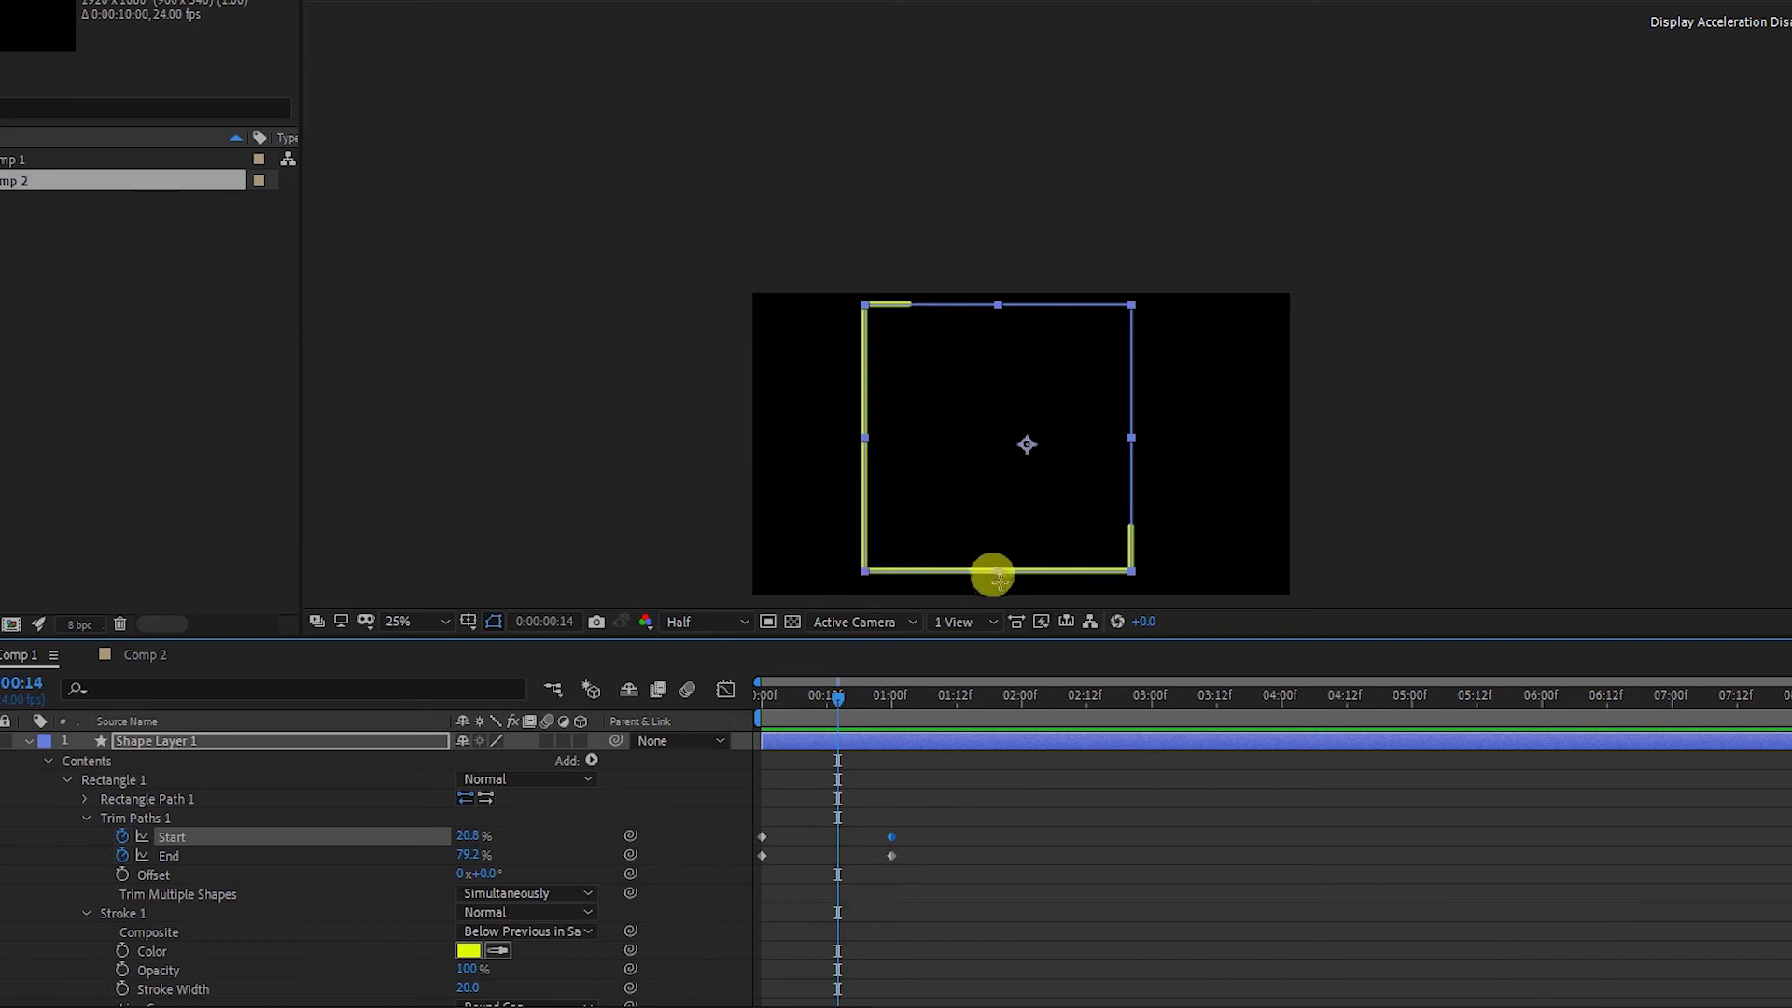
pyautogui.moveTo(838, 697); pyautogui.dragTo(775, 697)
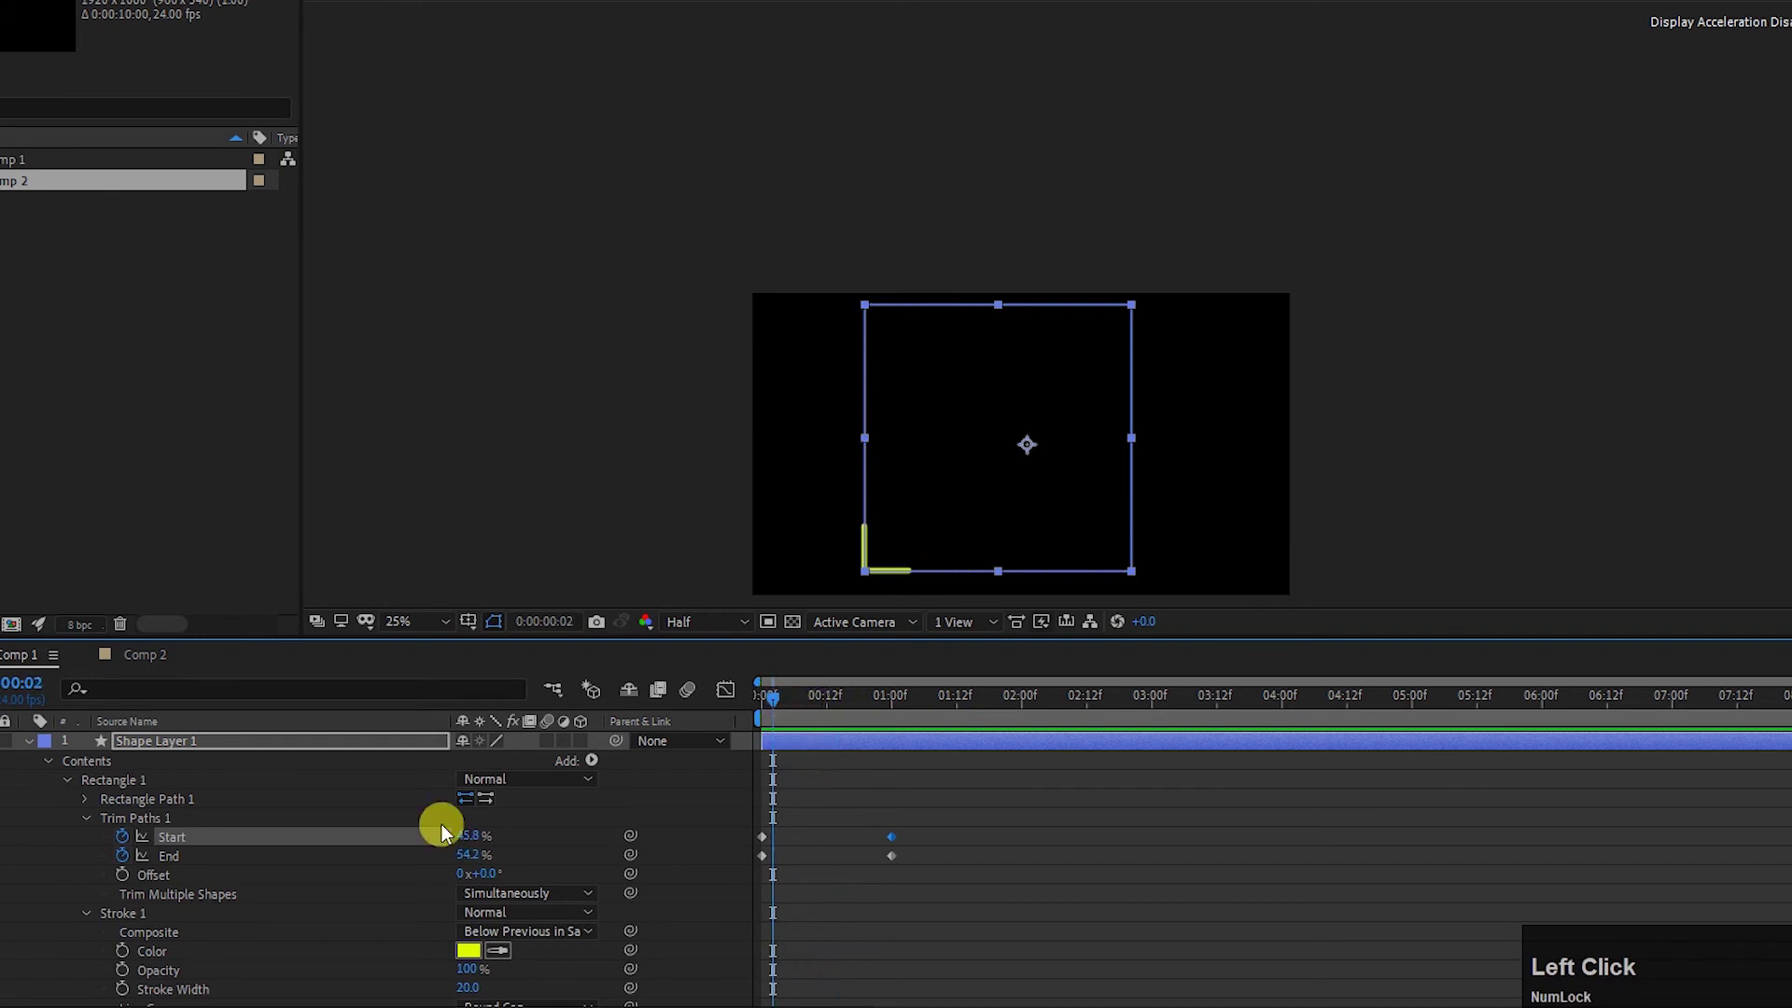
# Step: Set the Trim Paths Offset to -45° and preview the animation from the first frame
pyautogui.moveTo(489, 874)
pyautogui.mouseDown()
pyautogui.moveTo(454, 877)
pyautogui.moveTo(472, 871)
pyautogui.mouseUp()
pyautogui.click(482, 872)
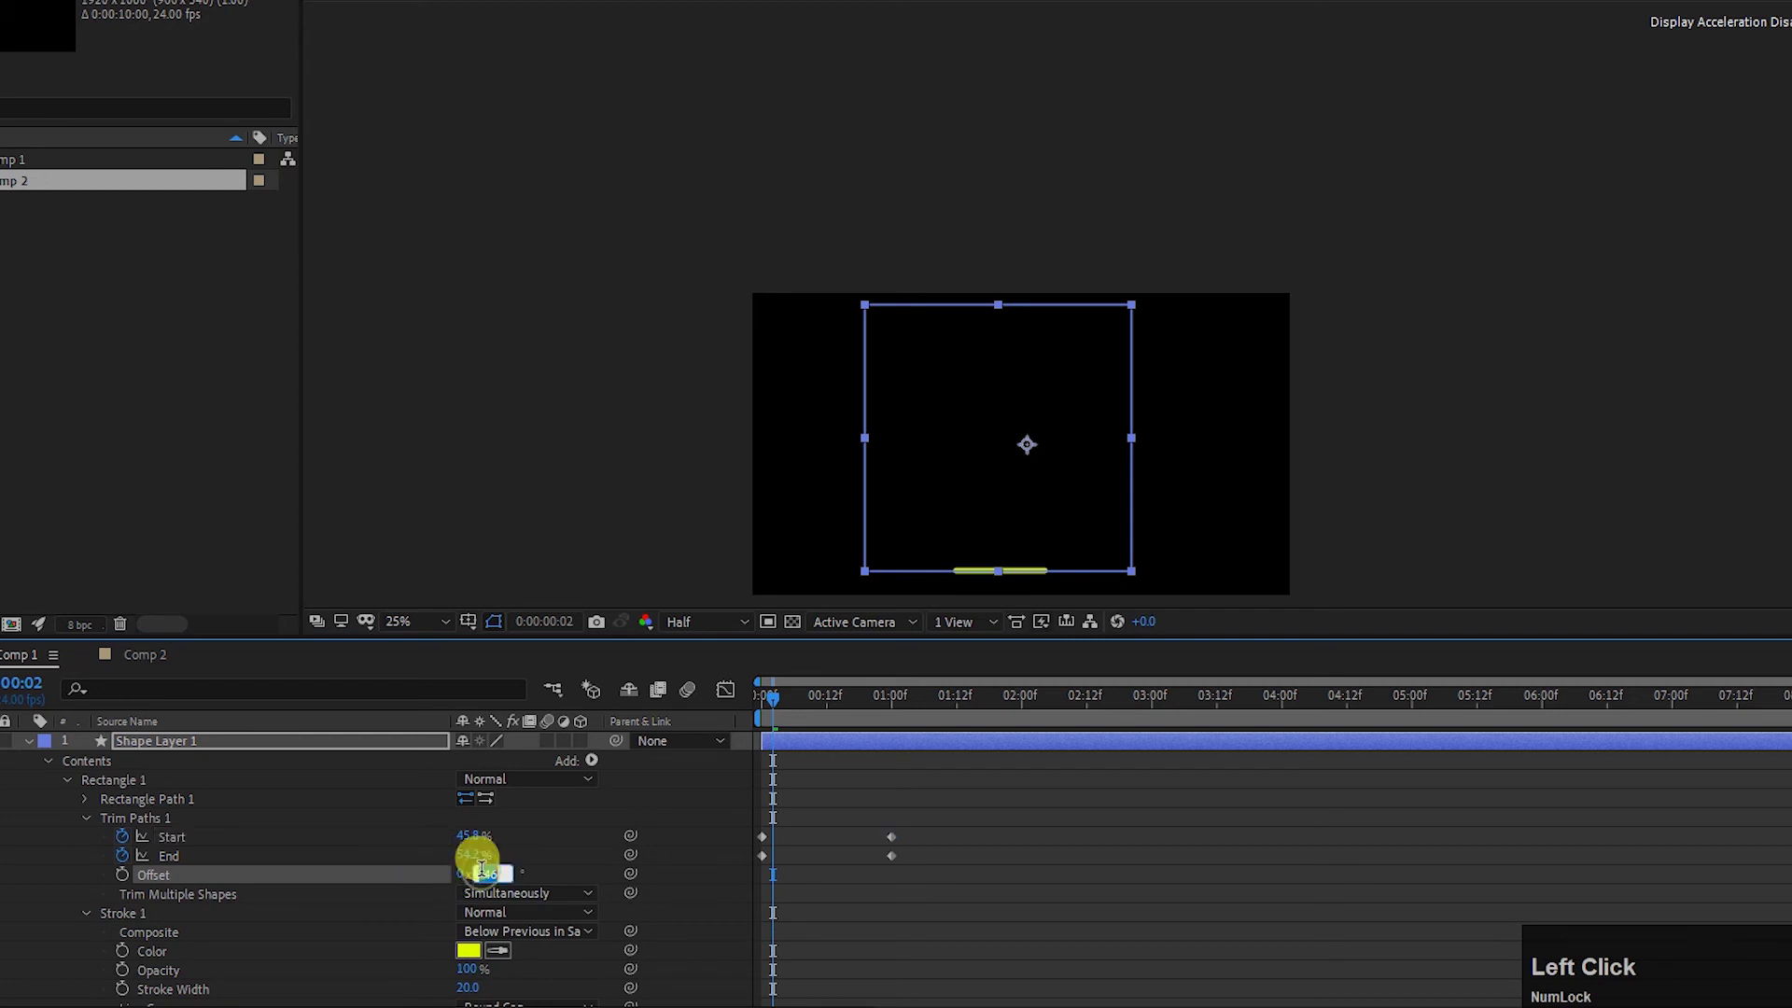
pyautogui.click(760, 940)
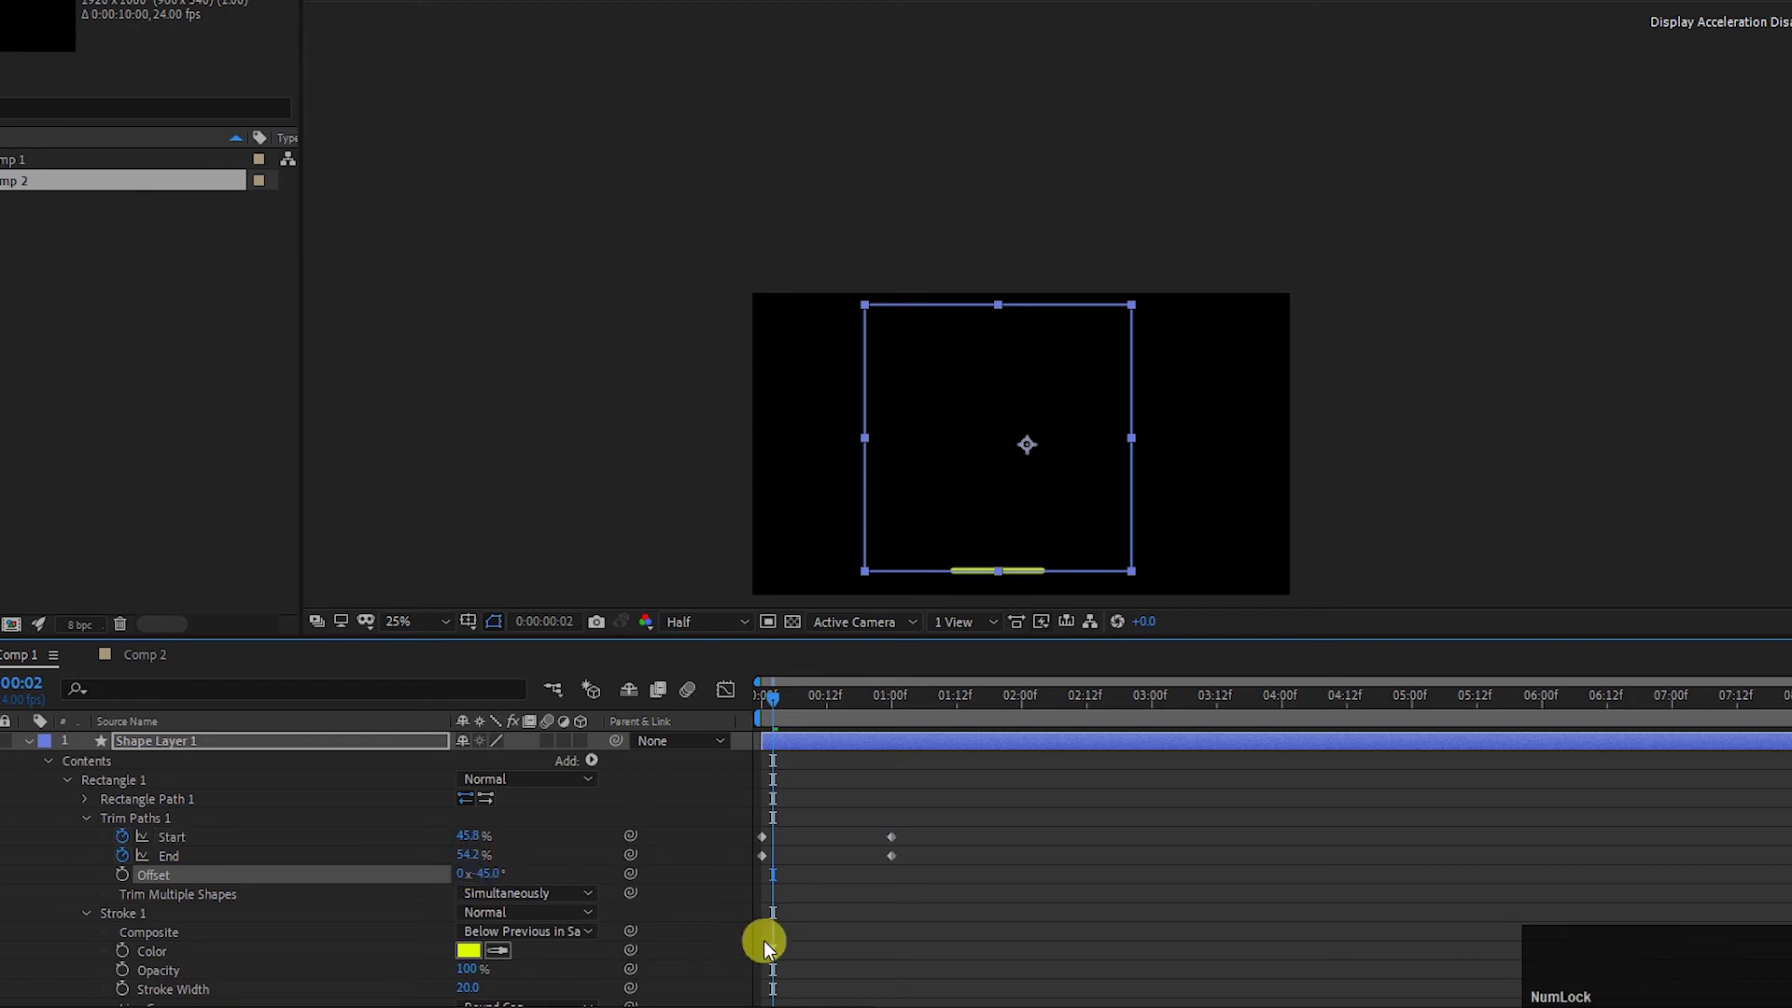
pyautogui.click(764, 697)
pyautogui.click(757, 697)
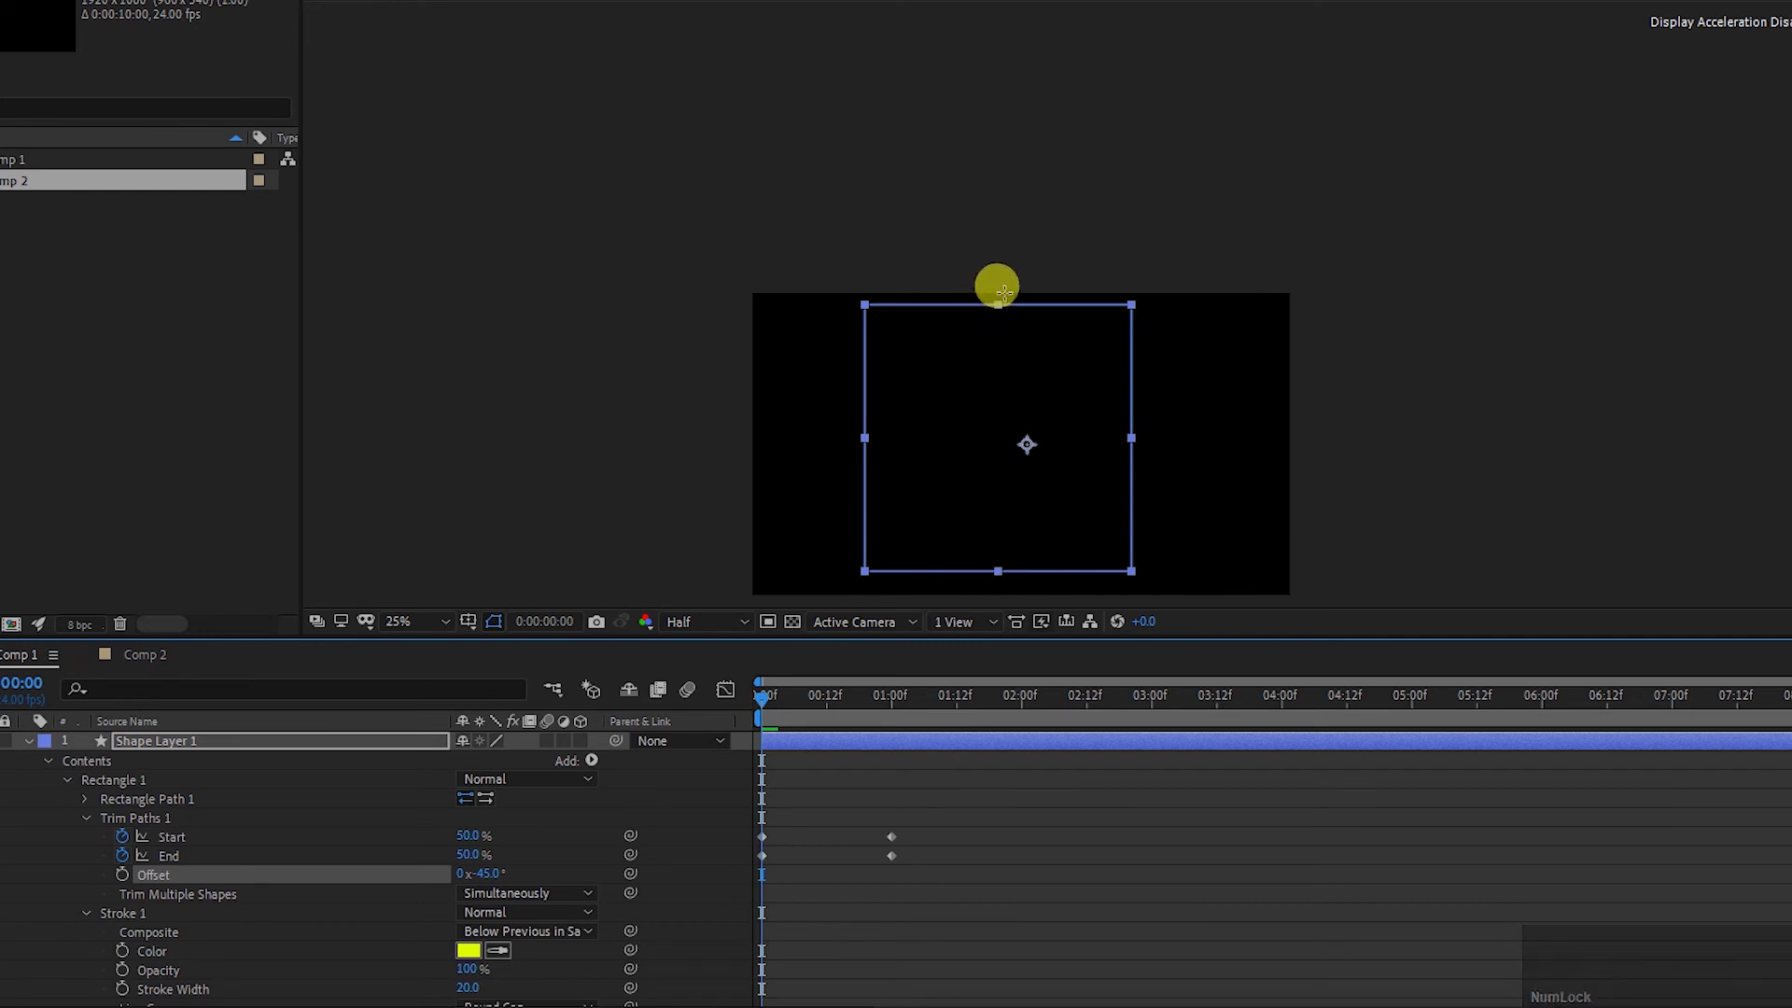
pyautogui.press('space')
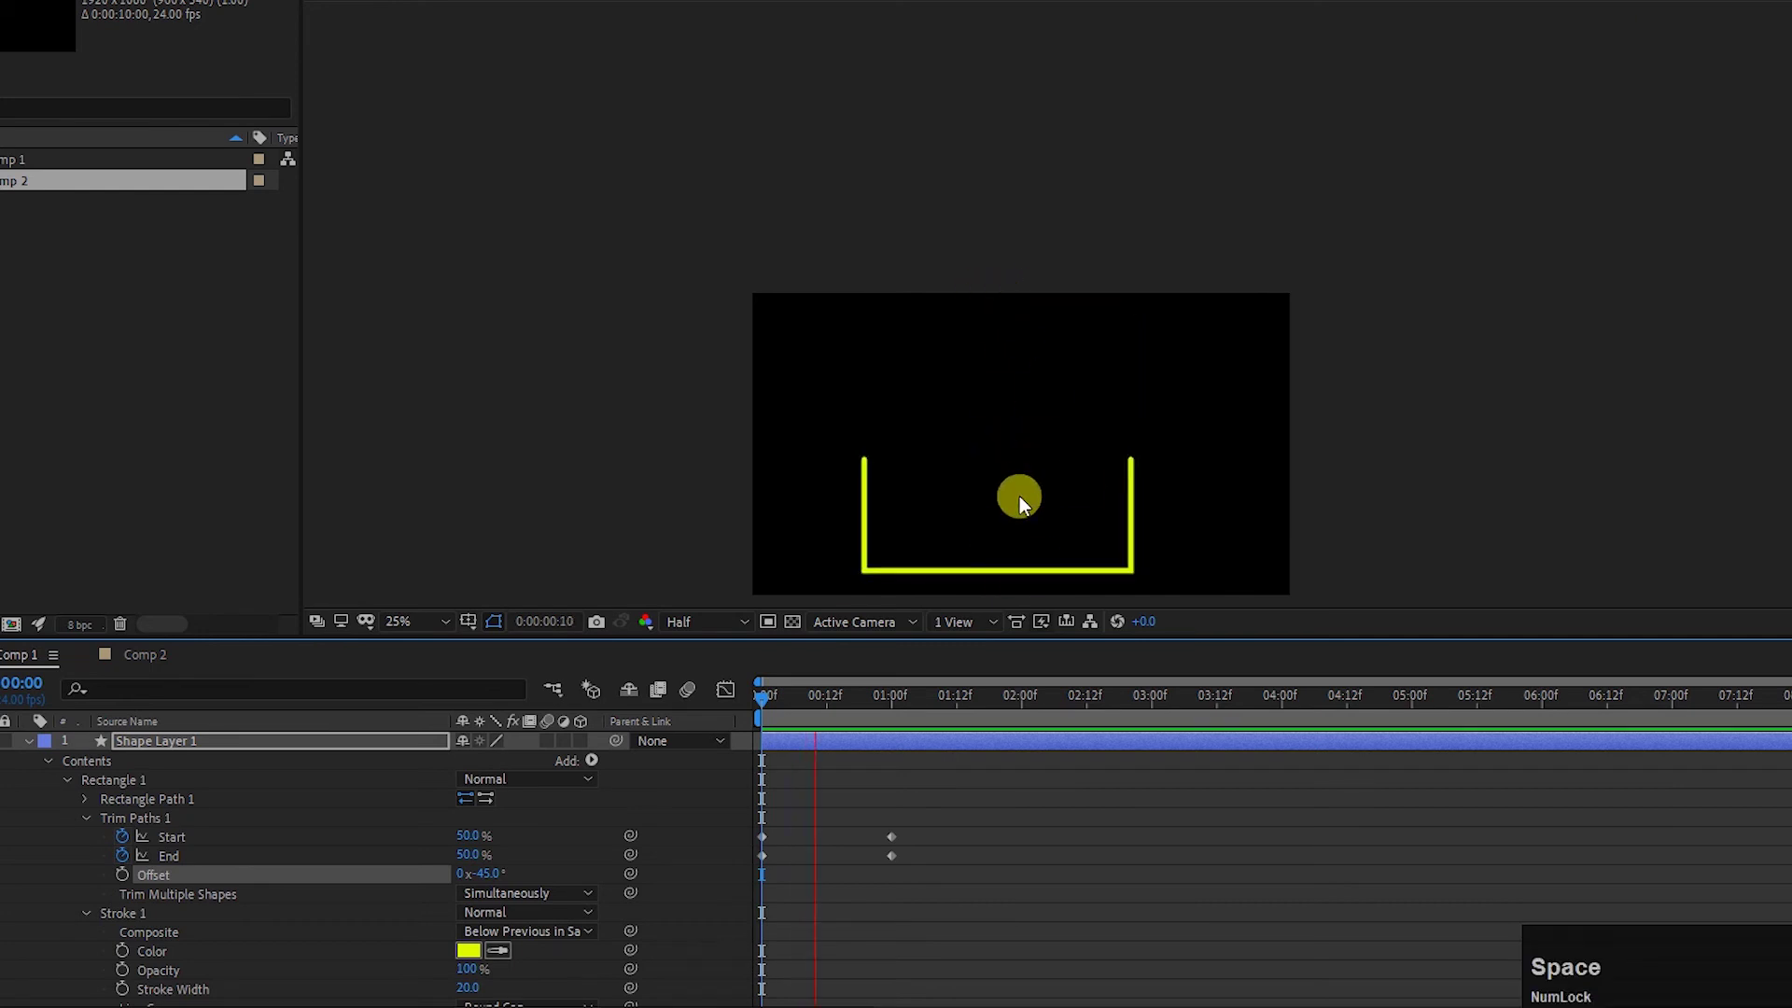
pyautogui.moveTo(956, 699); pyautogui.dragTo(766, 708)
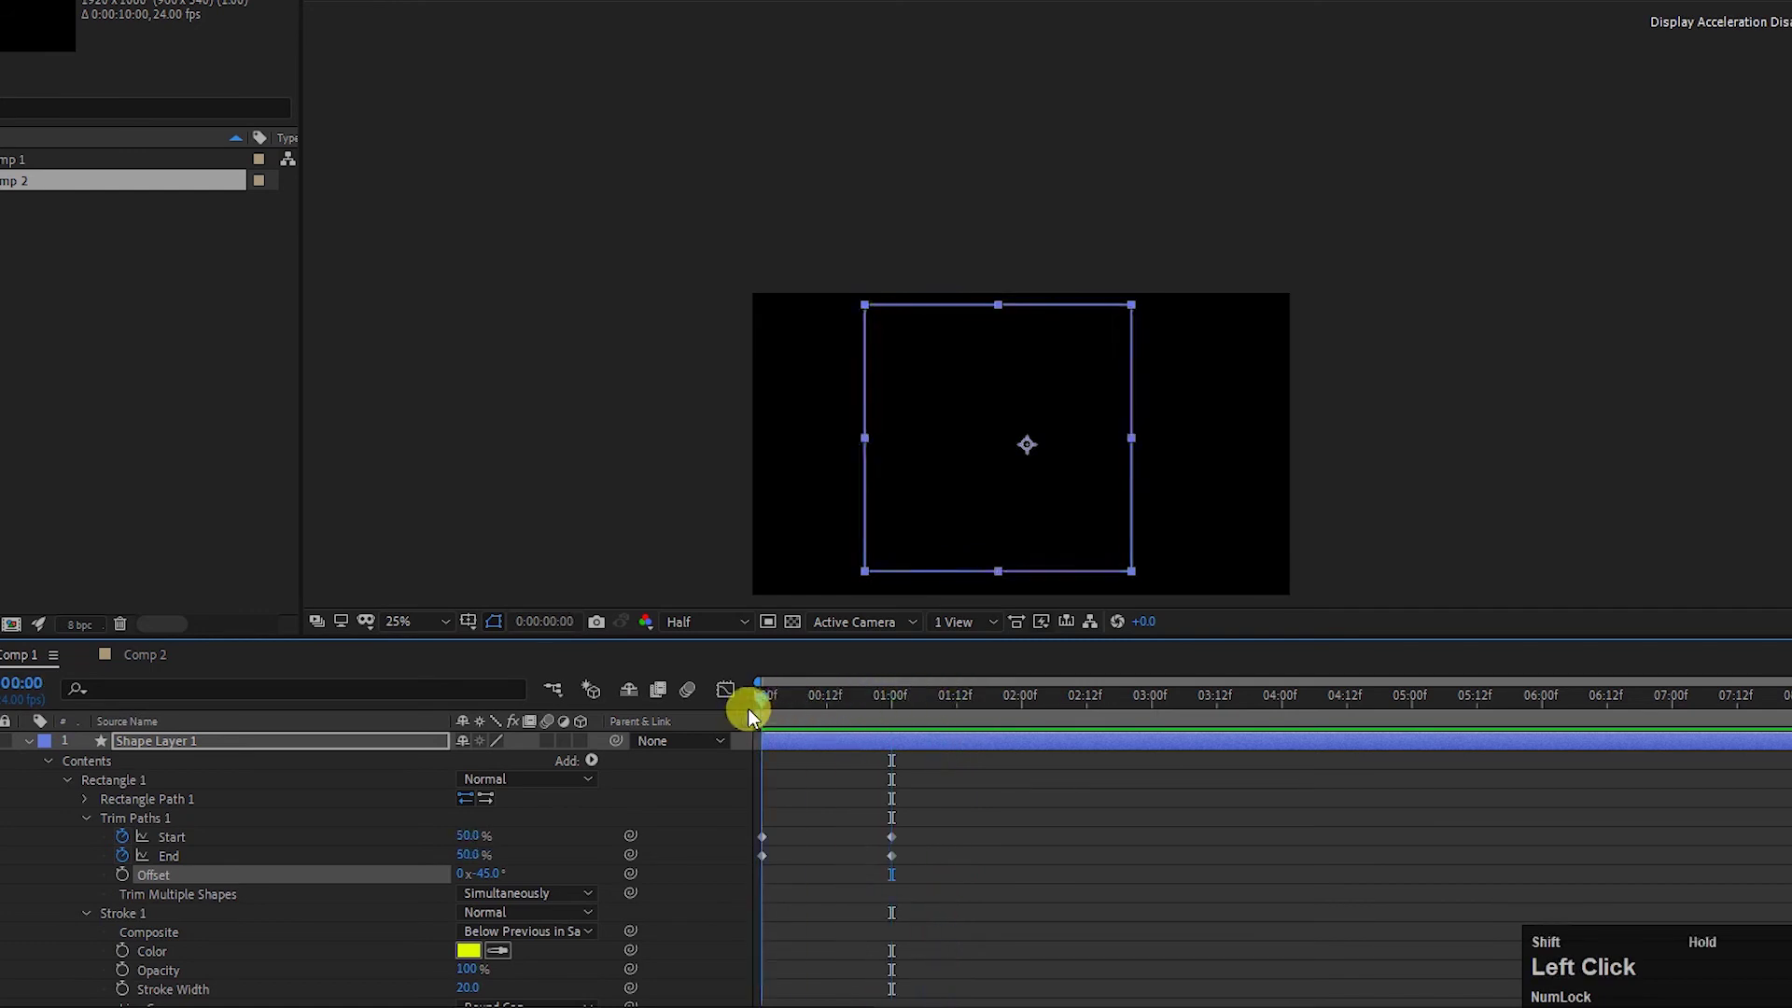
# Step: Collapse the Stroke 1 properties and check the options available for Trim Multiple Shapes
pyautogui.click(86, 913)
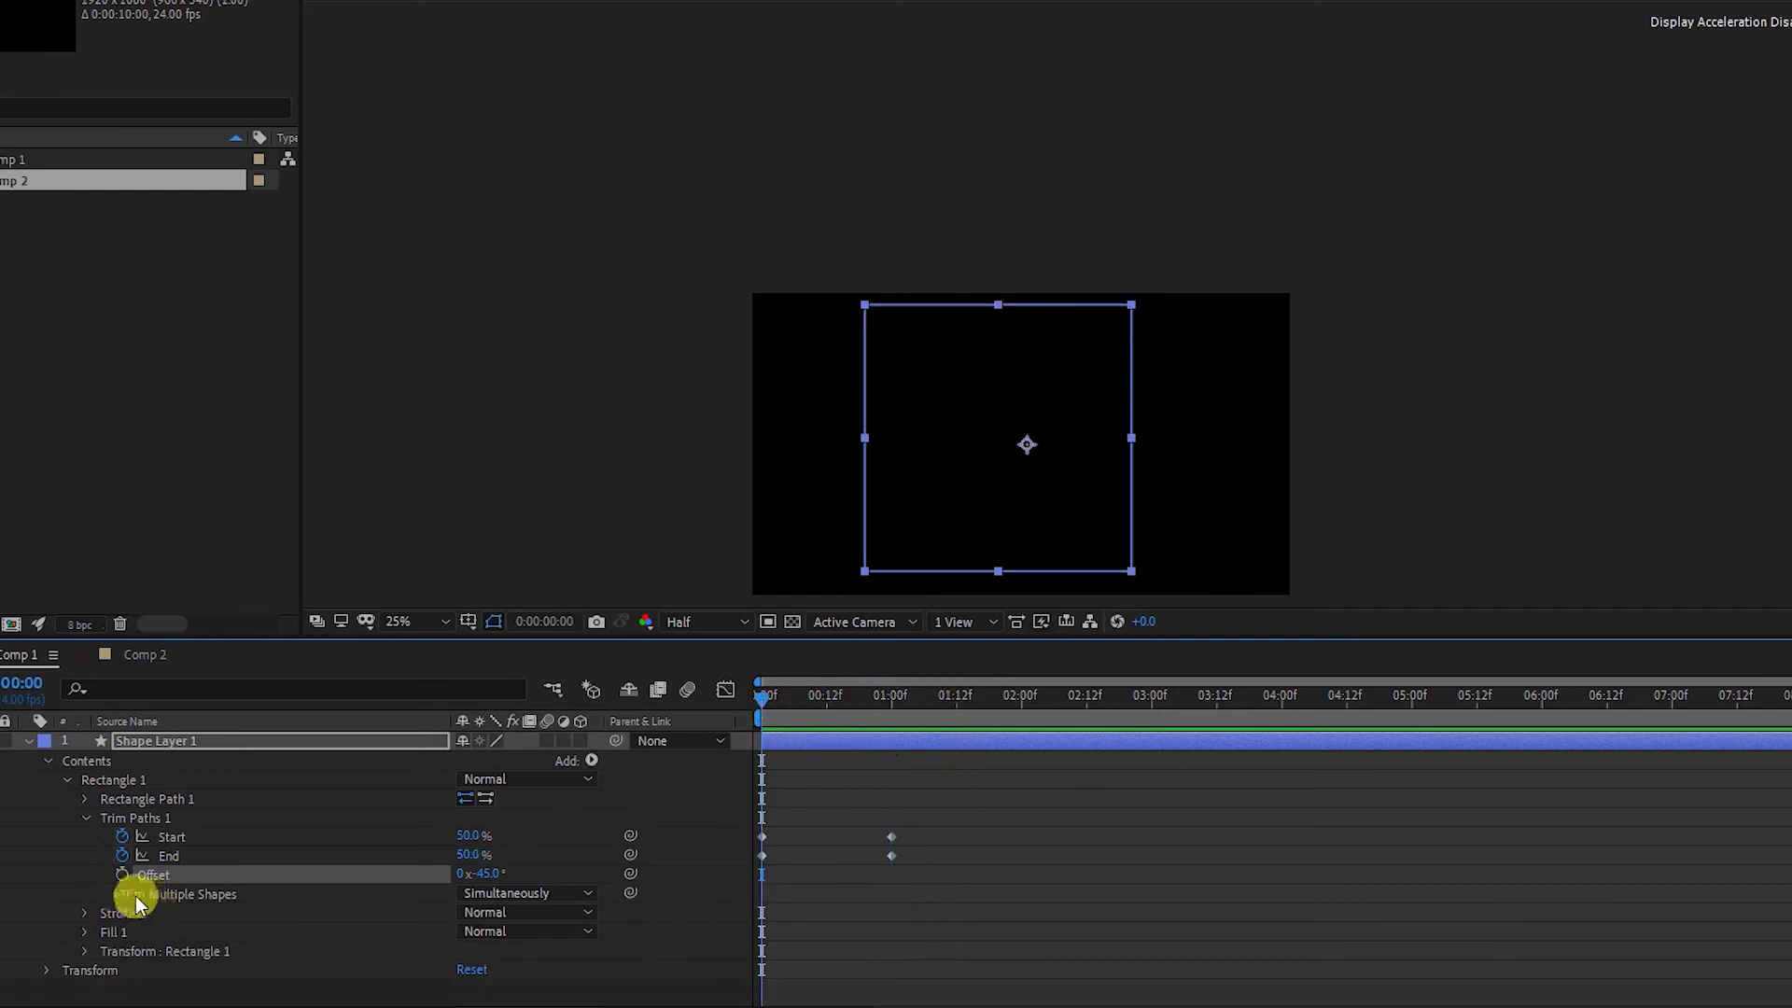
pyautogui.click(509, 893)
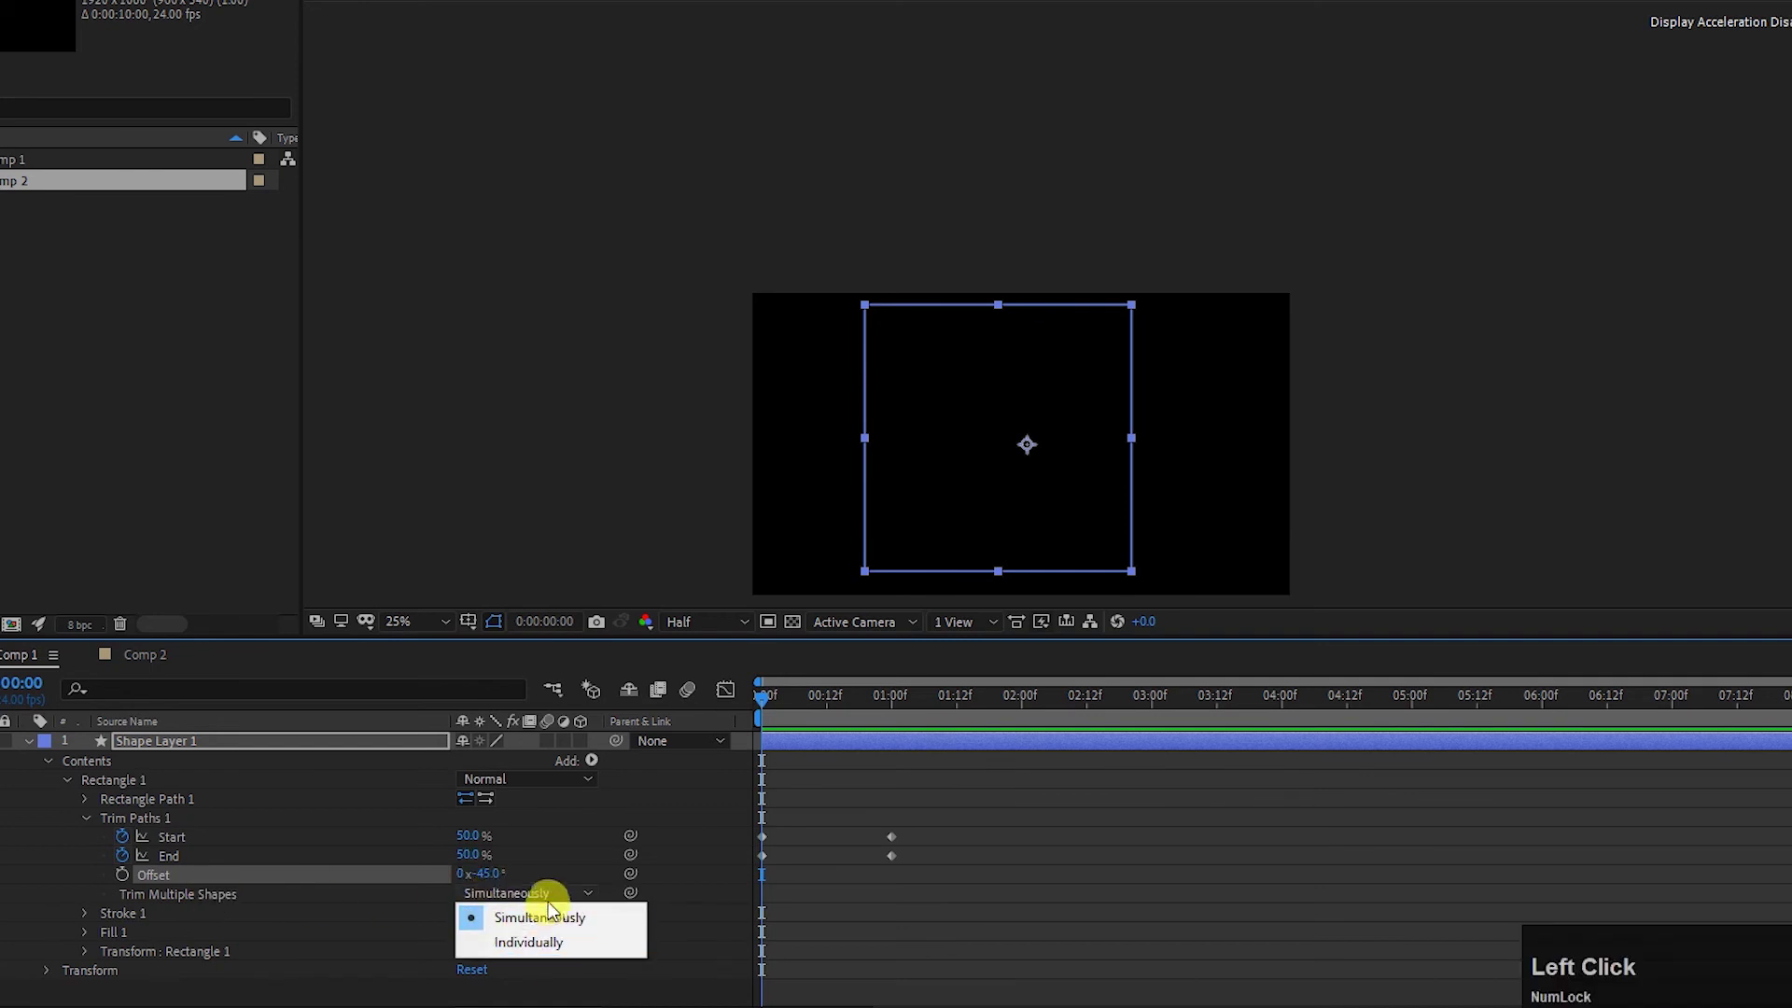
pyautogui.click(71, 893)
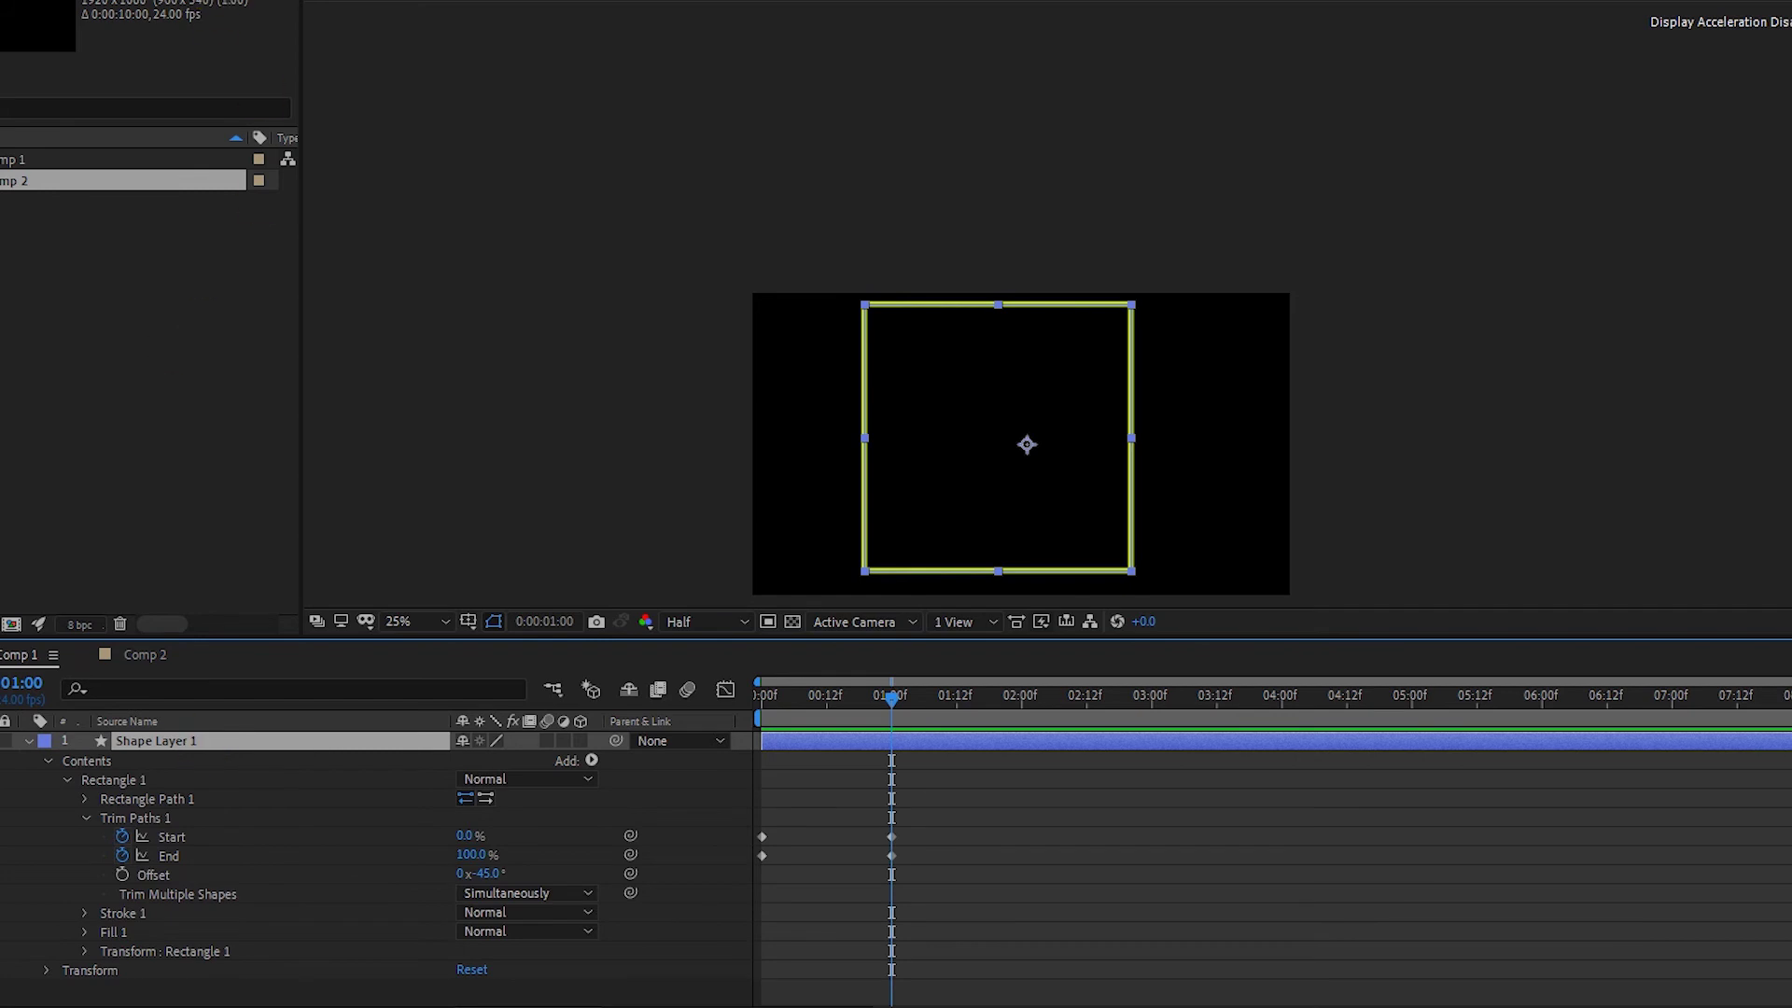
# Step: Draw a circle centred inside the square on Shape Layer 1 and set the current time to 1 second
pyautogui.click(214, 0)
pyautogui.click(280, 0)
pyautogui.moveTo(903, 329); pyautogui.dragTo(1060, 547)
pyautogui.press('space')
pyautogui.click(967, 698)
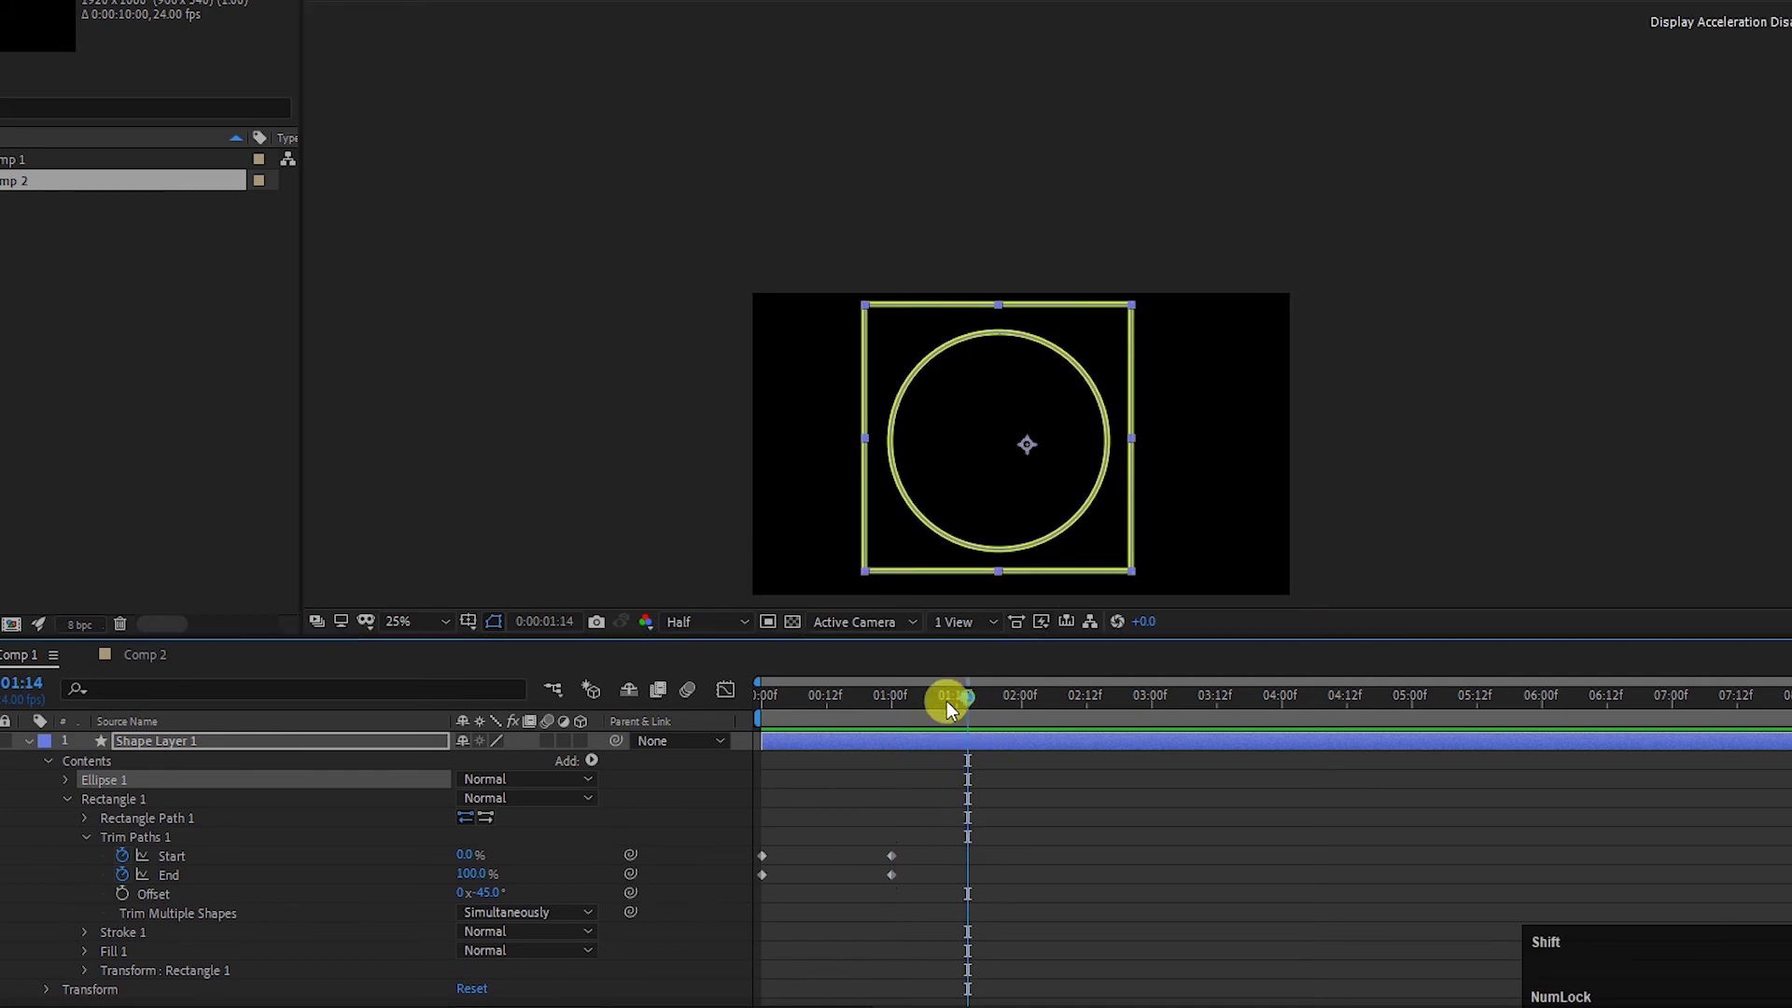
pyautogui.moveTo(961, 703); pyautogui.dragTo(894, 702)
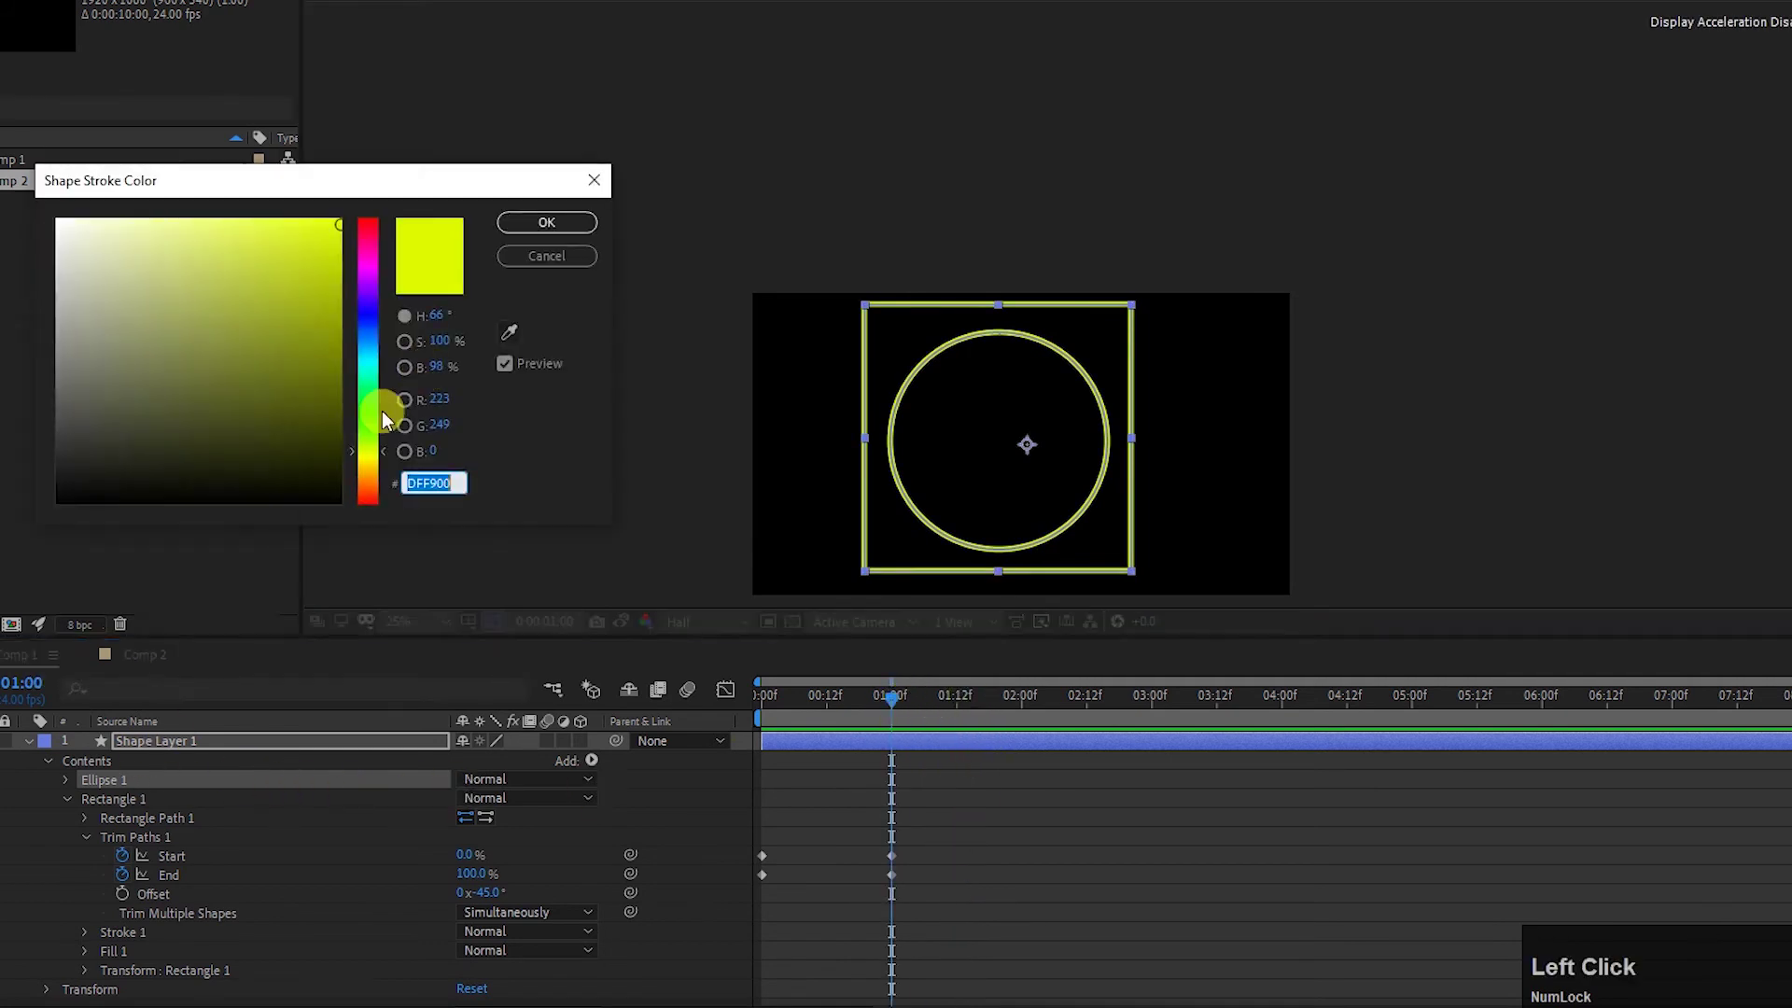
# Step: Set the circle's stroke colour to magenta, hex F900F6
pyautogui.click(371, 265)
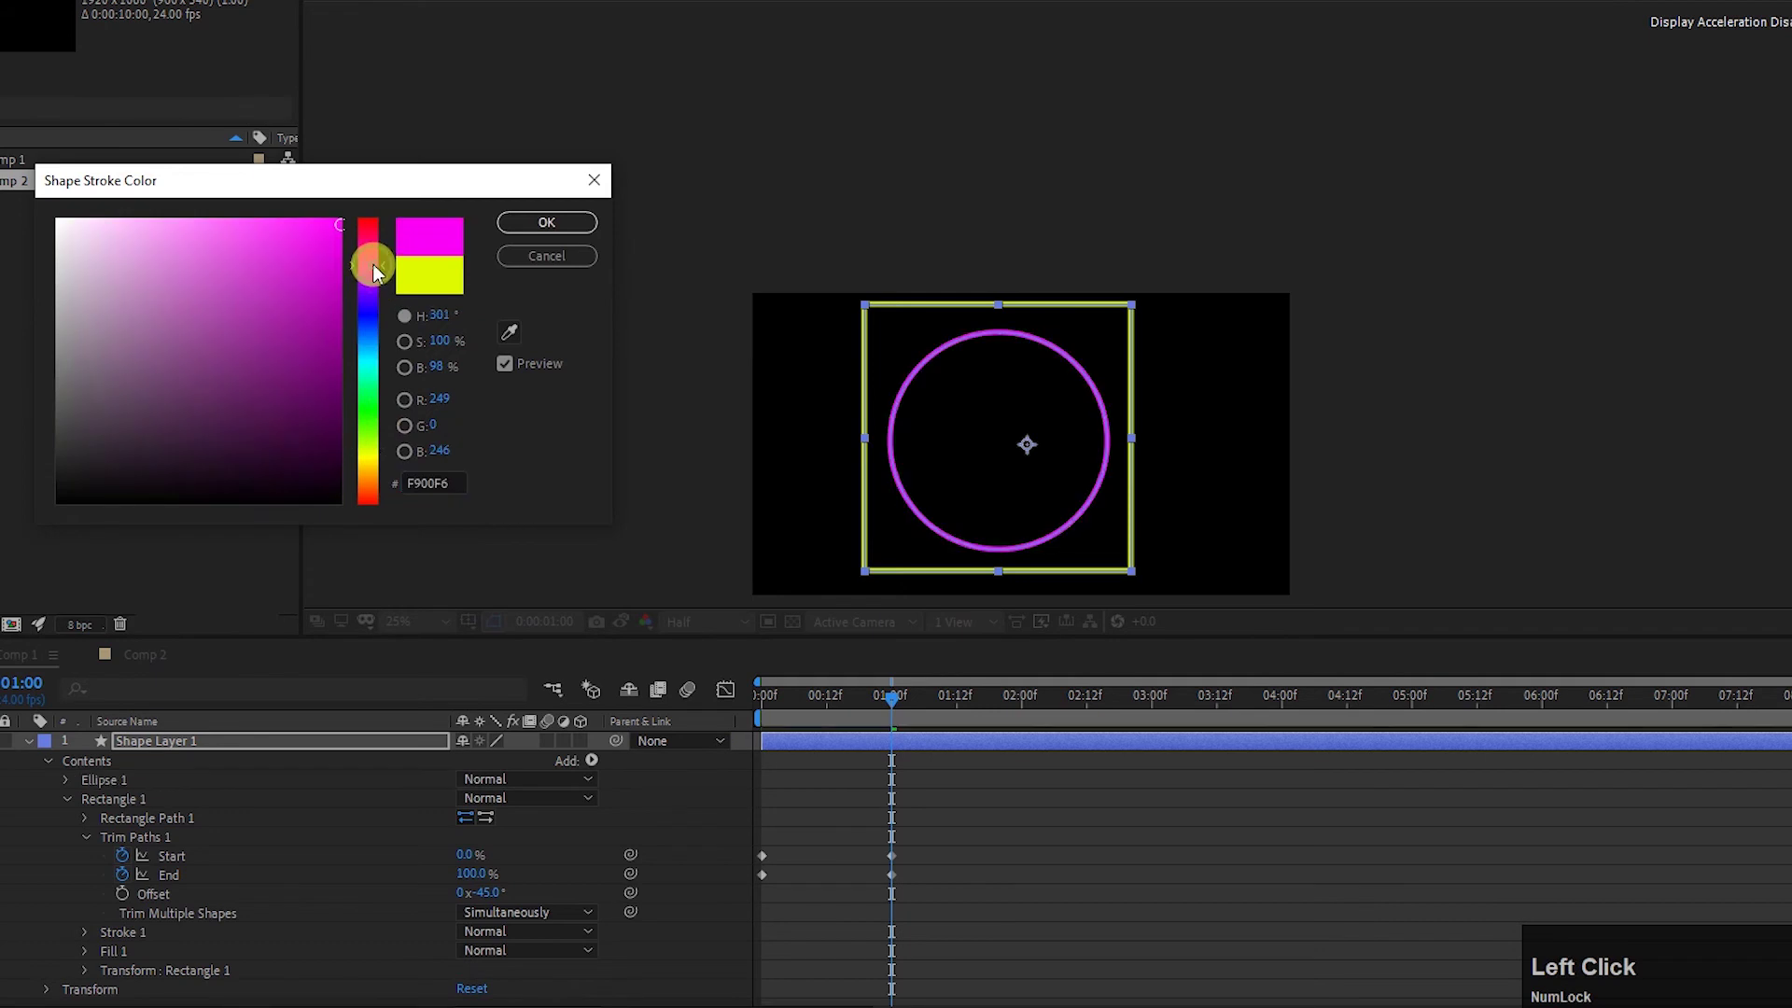
pyautogui.click(547, 222)
pyautogui.click(435, 616)
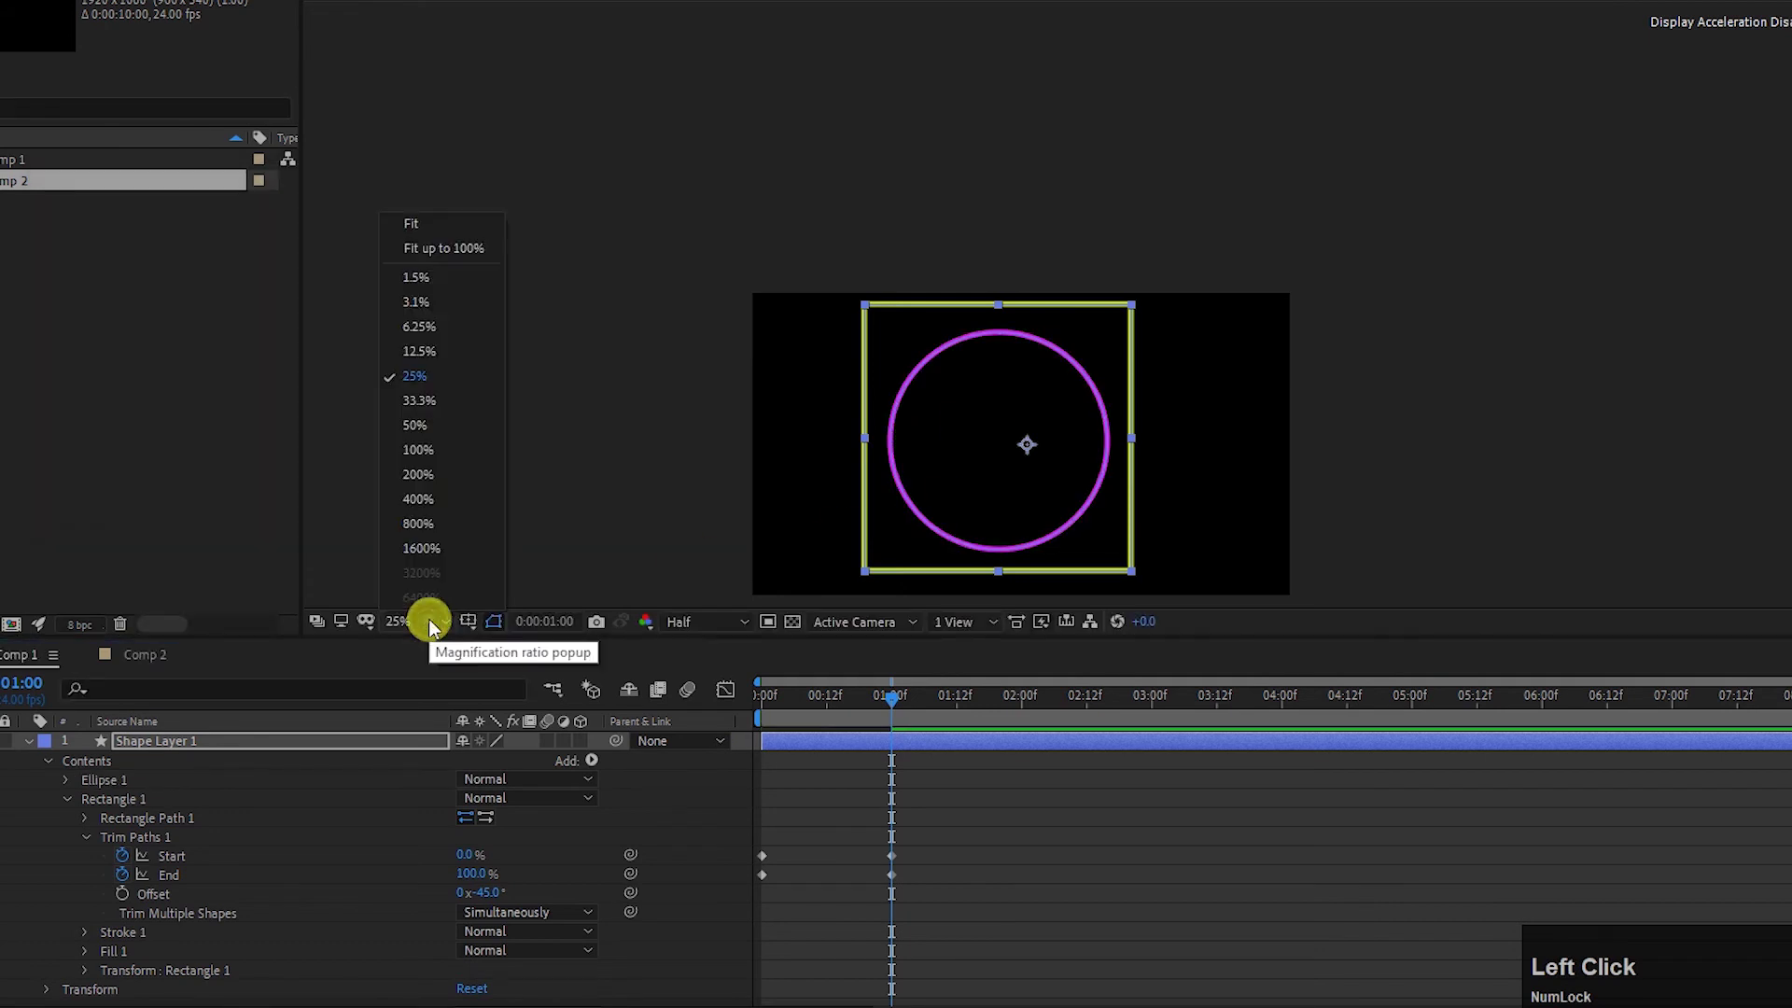
pyautogui.click(409, 227)
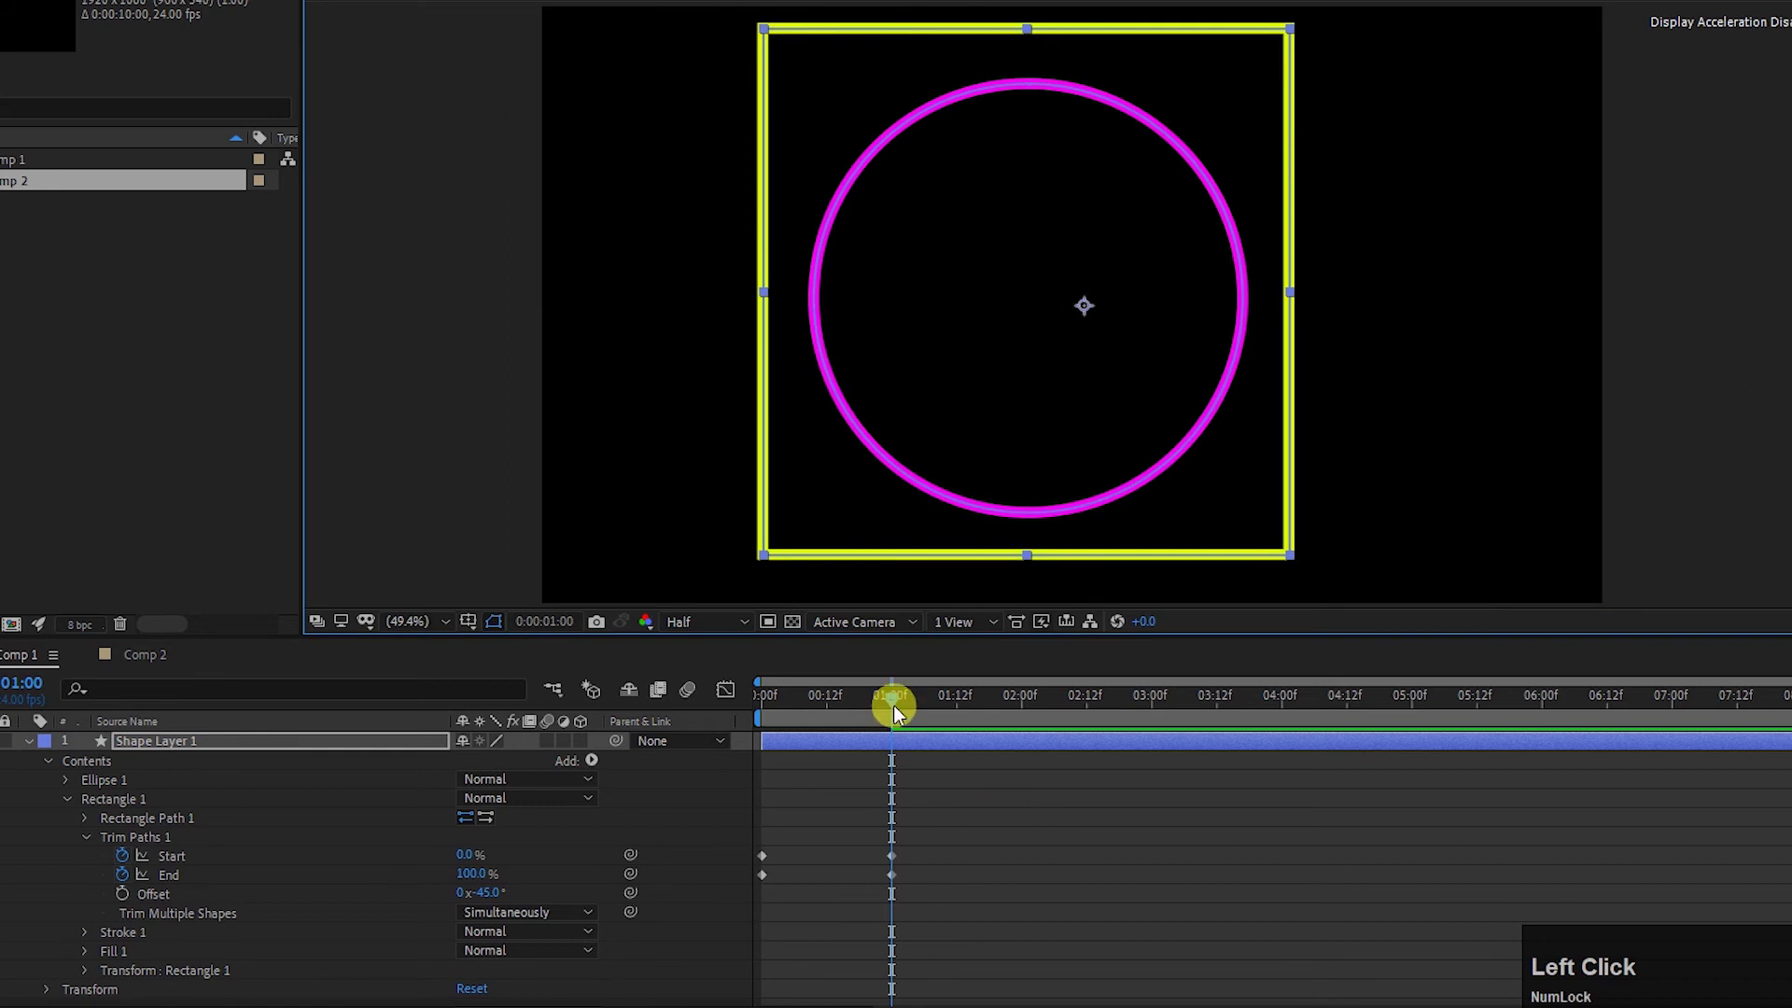
# Step: Preview the animation from the first frame to examine which shapes the Trim Paths inside Rectangle 1 affects
pyautogui.moveTo(898, 713)
pyautogui.mouseDown()
pyautogui.moveTo(892, 697)
pyautogui.moveTo(621, 688)
pyautogui.mouseUp()
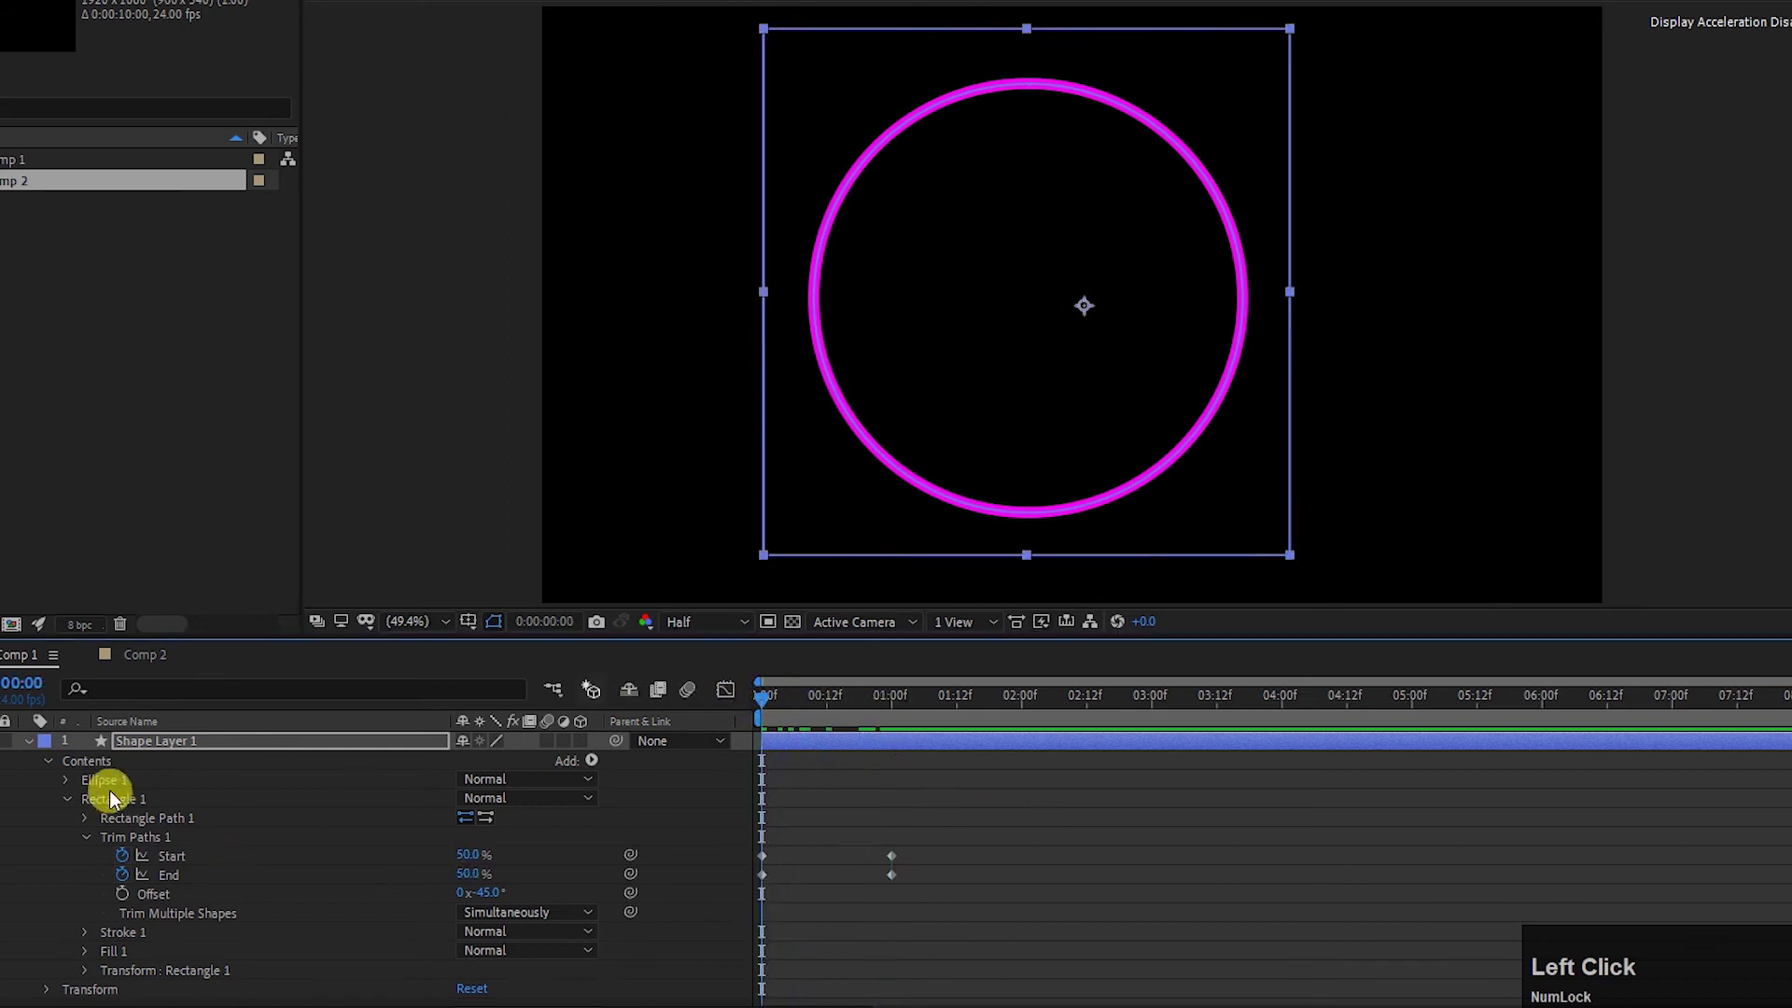
pyautogui.click(69, 797)
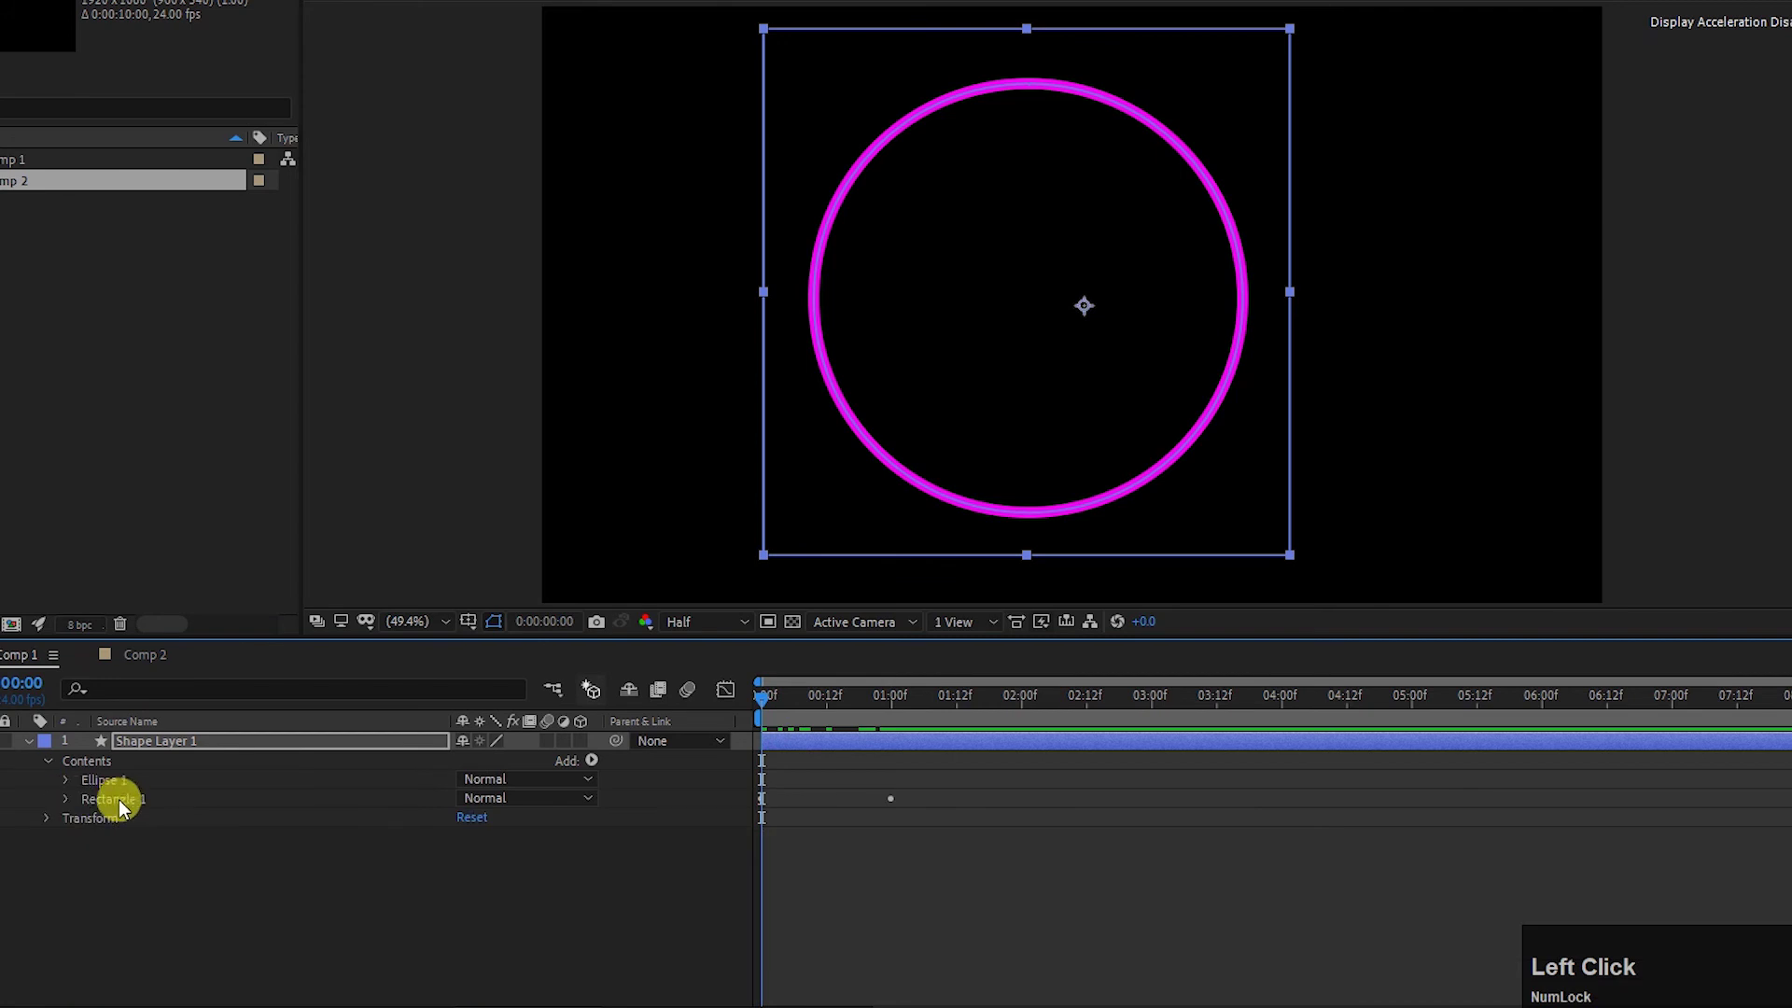
pyautogui.click(116, 796)
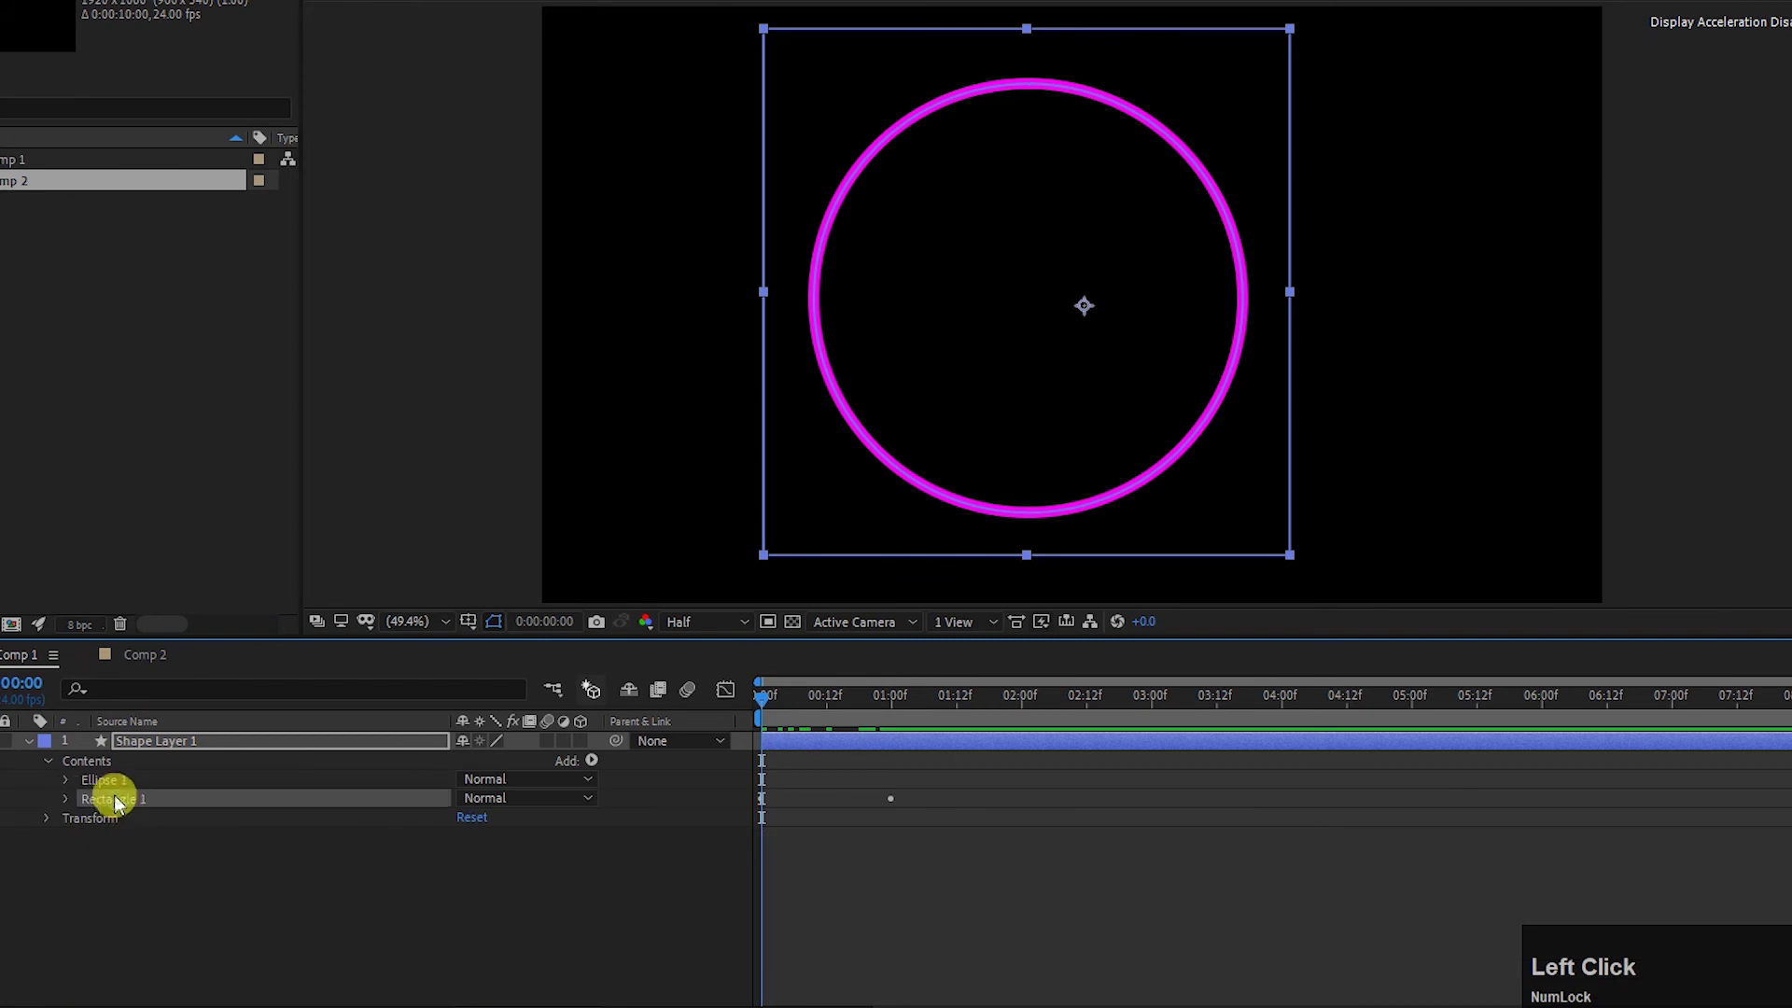
pyautogui.click(67, 799)
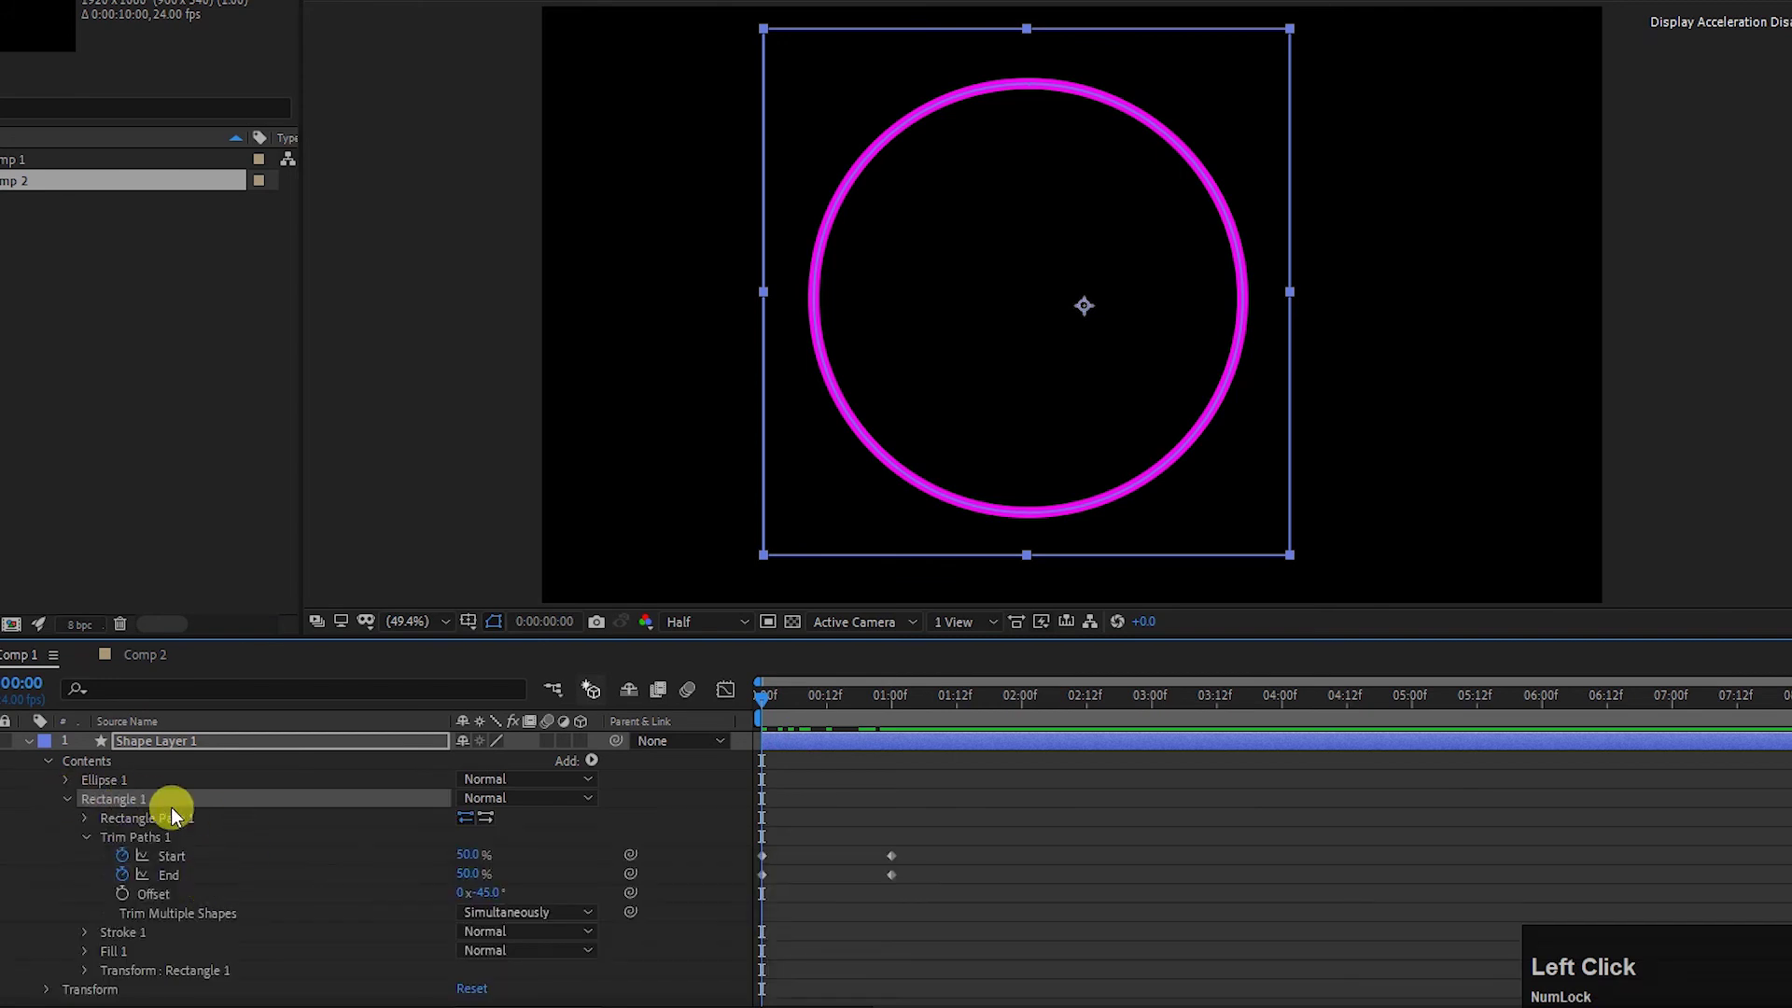
pyautogui.press('space')
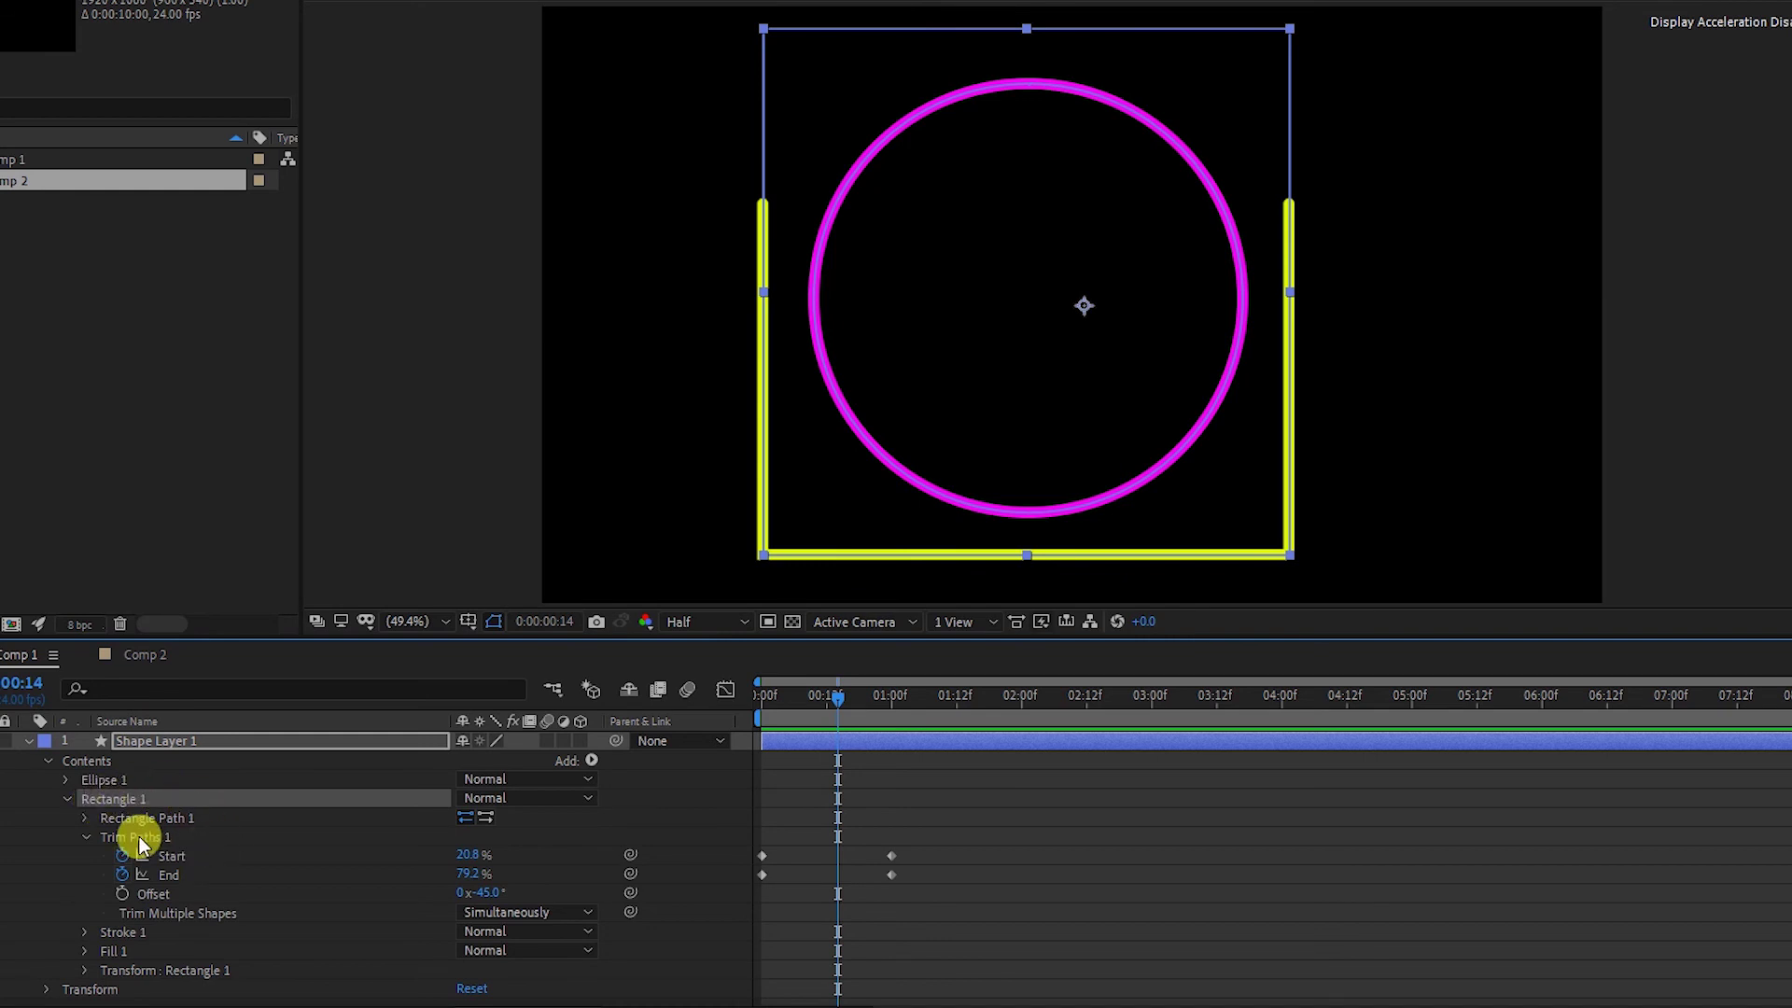
# Step: Move Trim Paths 1 out of the Rectangle 1 group and place it below Ellipse 1 and Rectangle 1 in Contents
pyautogui.moveTo(131, 837)
pyautogui.mouseDown()
pyautogui.moveTo(105, 965)
pyautogui.moveTo(119, 978)
pyautogui.moveTo(104, 964)
pyautogui.moveTo(131, 770)
pyautogui.moveTo(127, 898)
pyautogui.mouseUp()
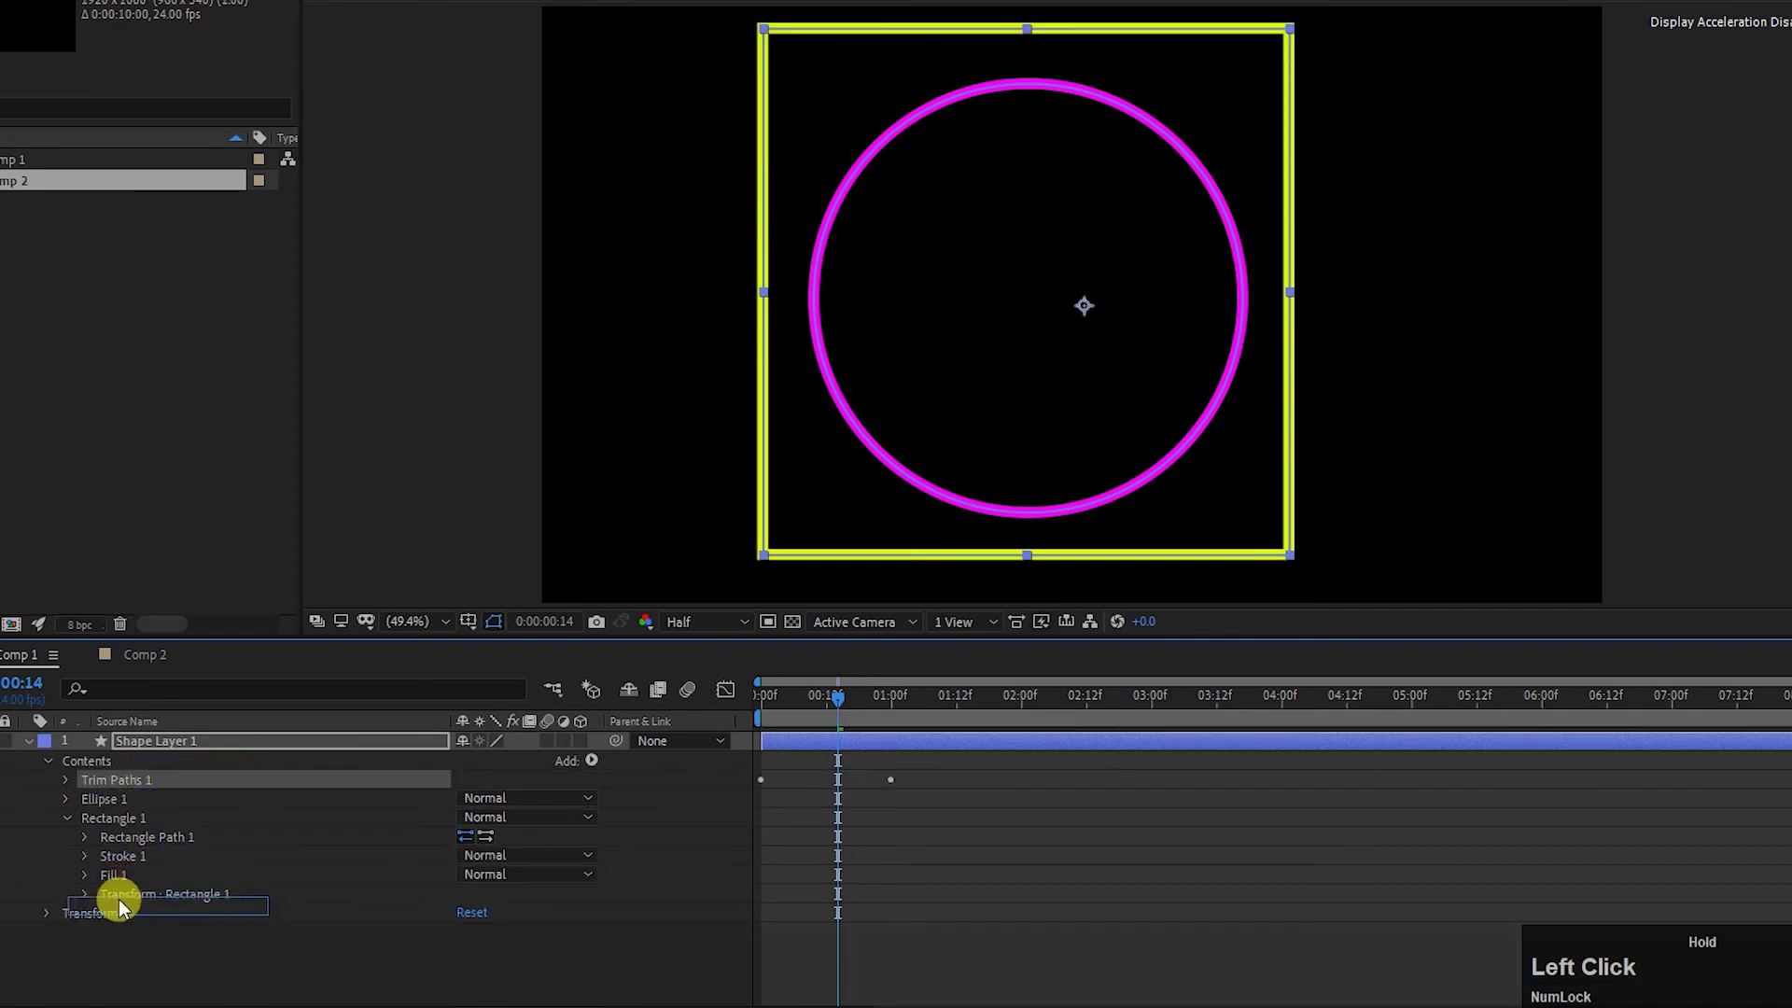
pyautogui.click(69, 816)
pyautogui.moveTo(123, 780); pyautogui.dragTo(124, 826)
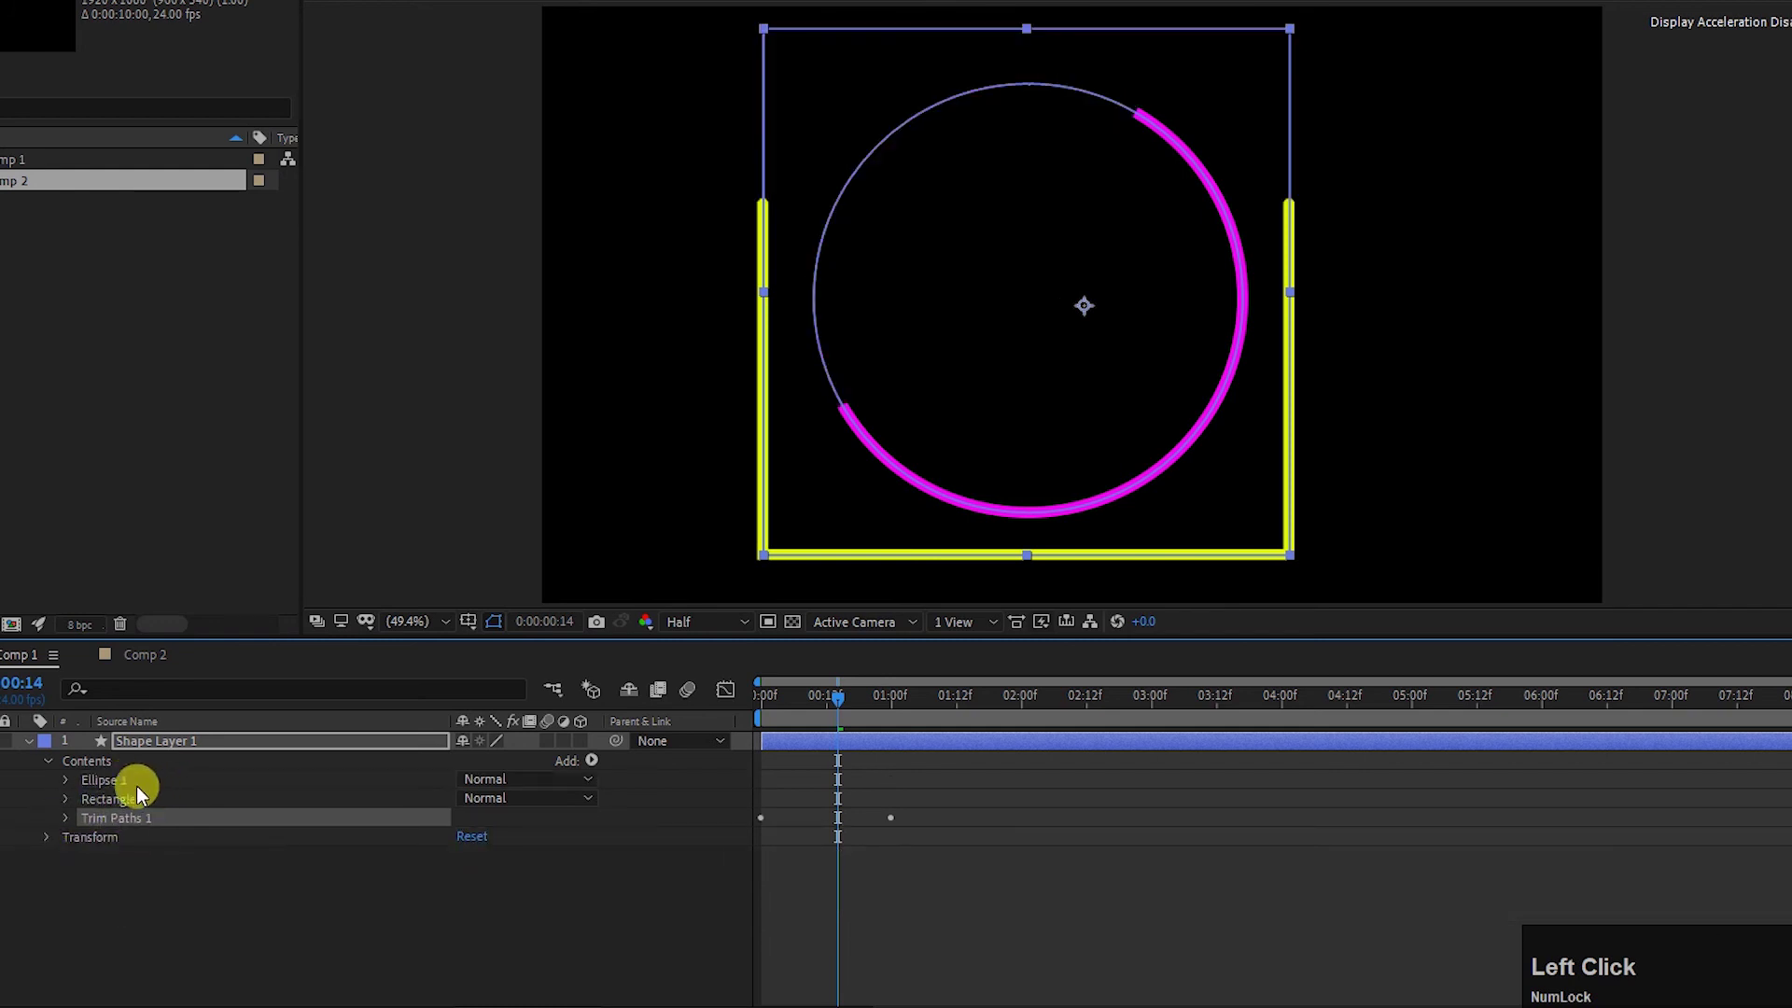
pyautogui.click(116, 801)
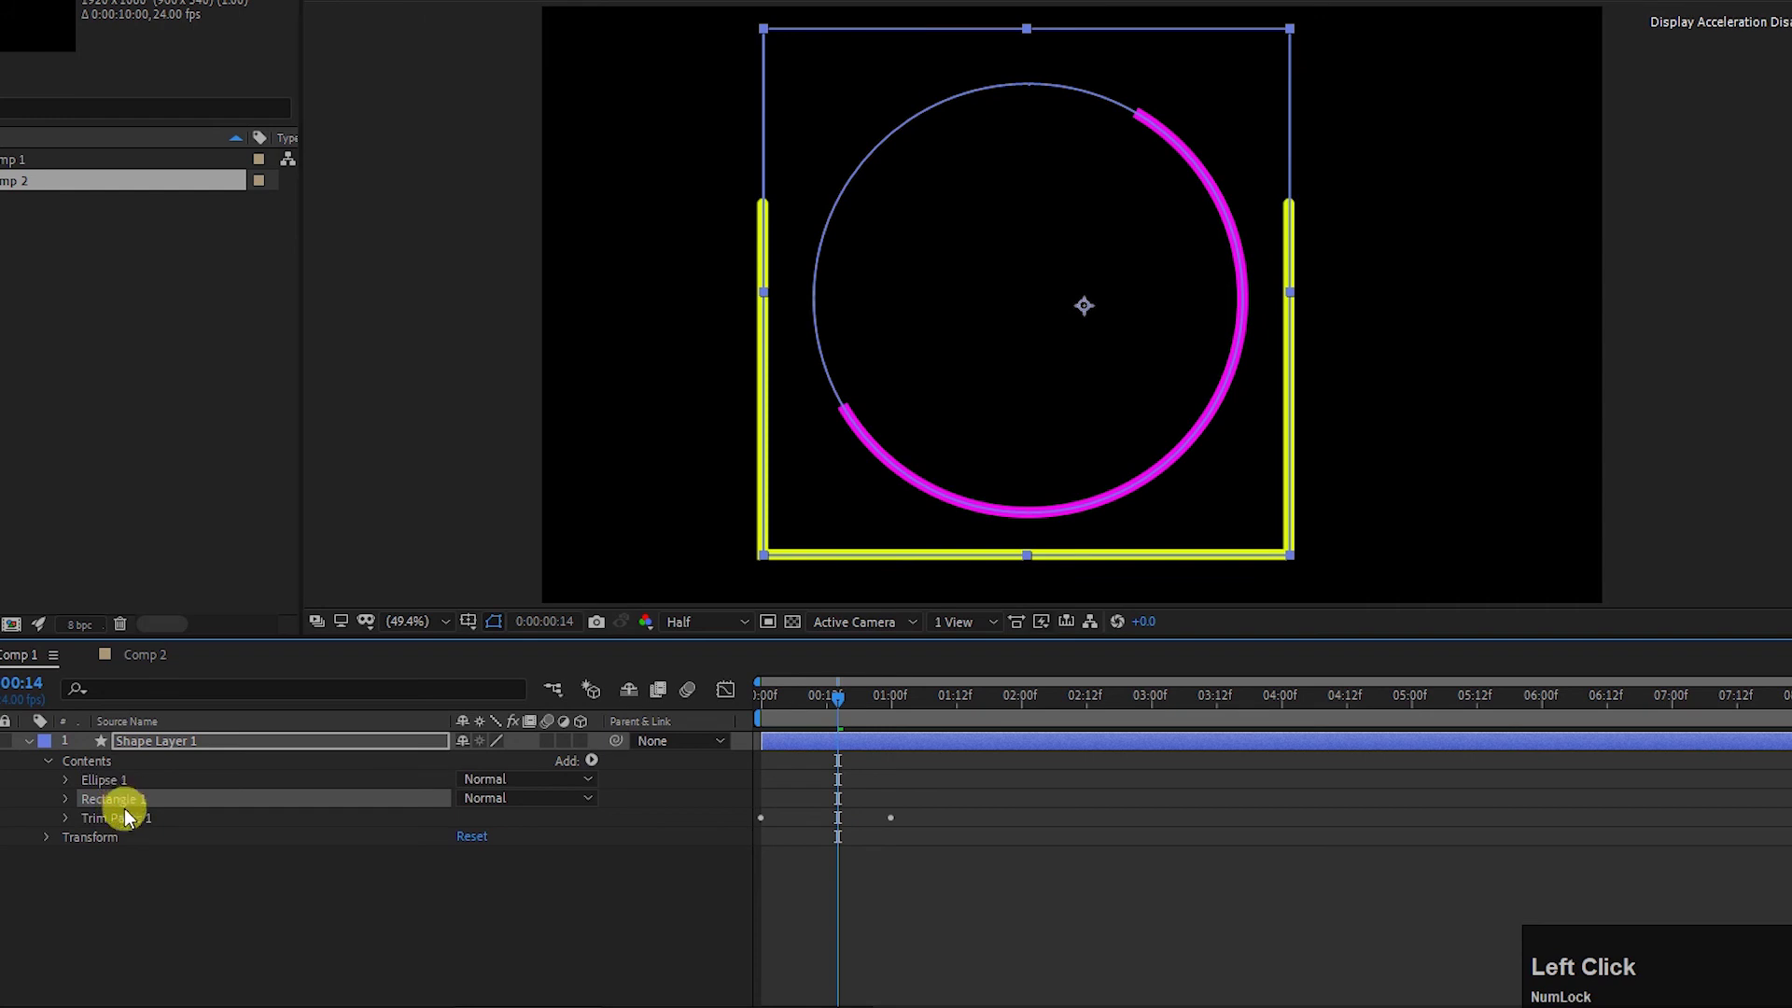
pyautogui.click(114, 820)
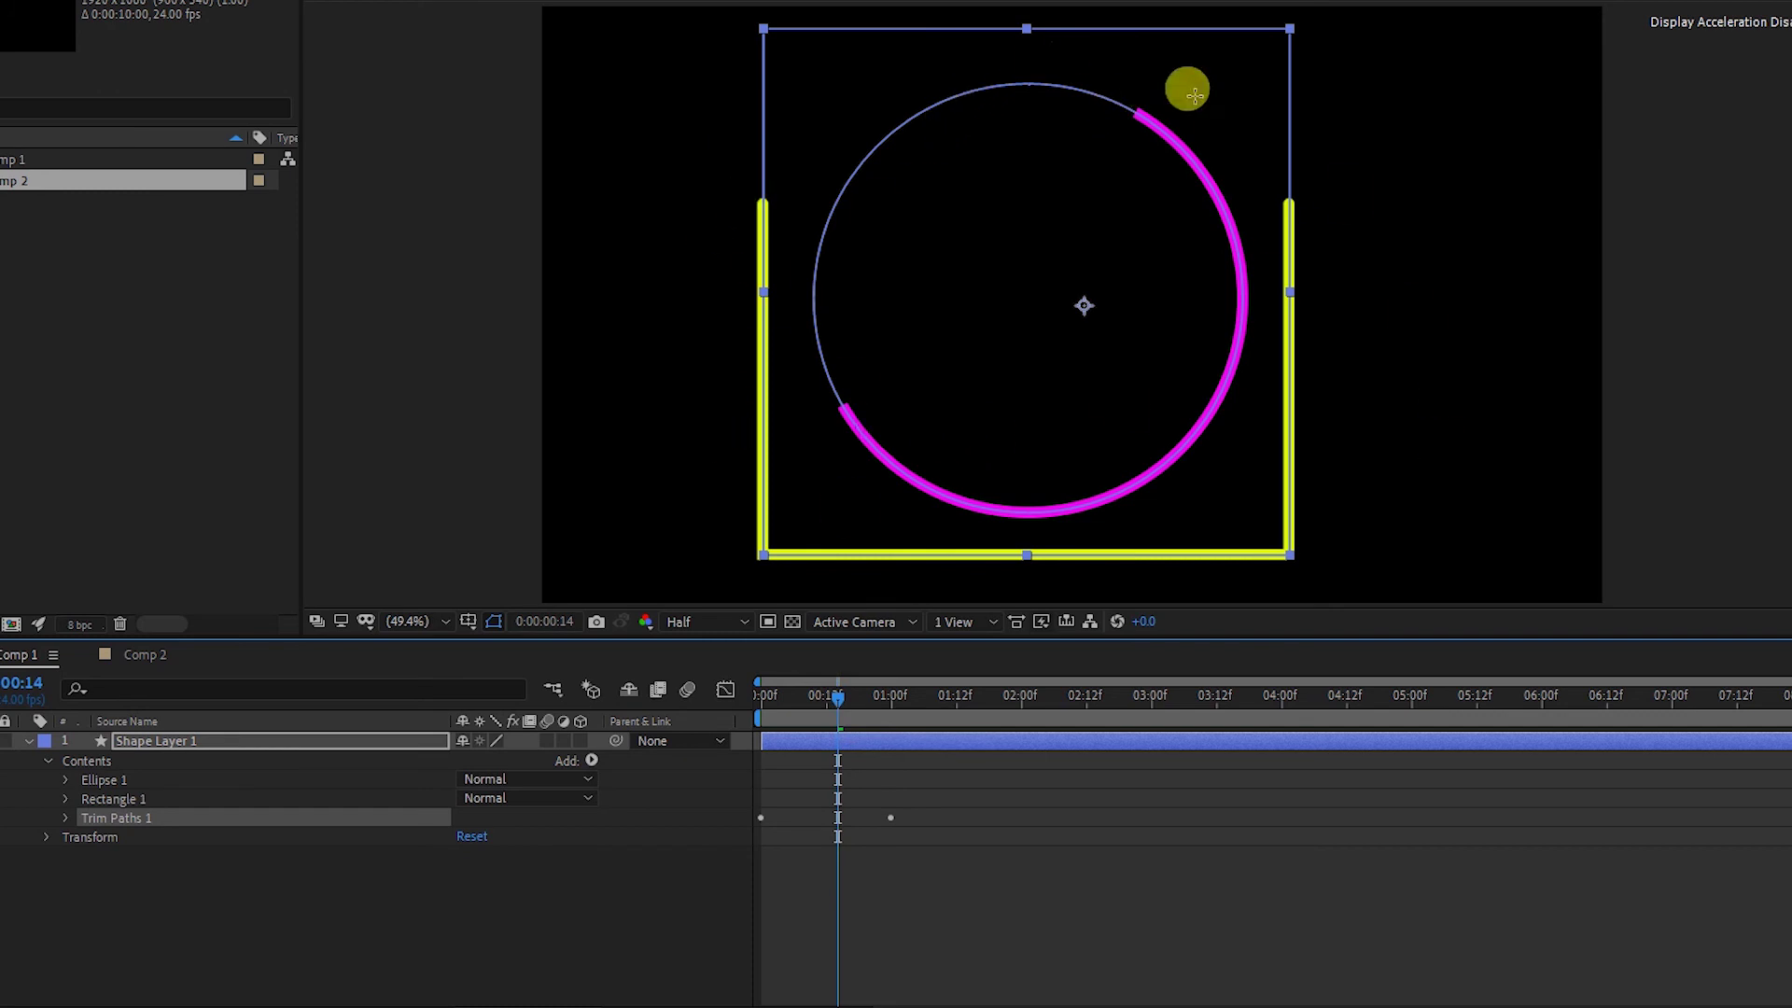
# Step: End the work area just after 1 second and preview both shapes from the first frame
pyautogui.moveTo(843, 700)
pyautogui.mouseDown()
pyautogui.moveTo(896, 703)
pyautogui.moveTo(674, 703)
pyautogui.mouseUp()
pyautogui.press('n')
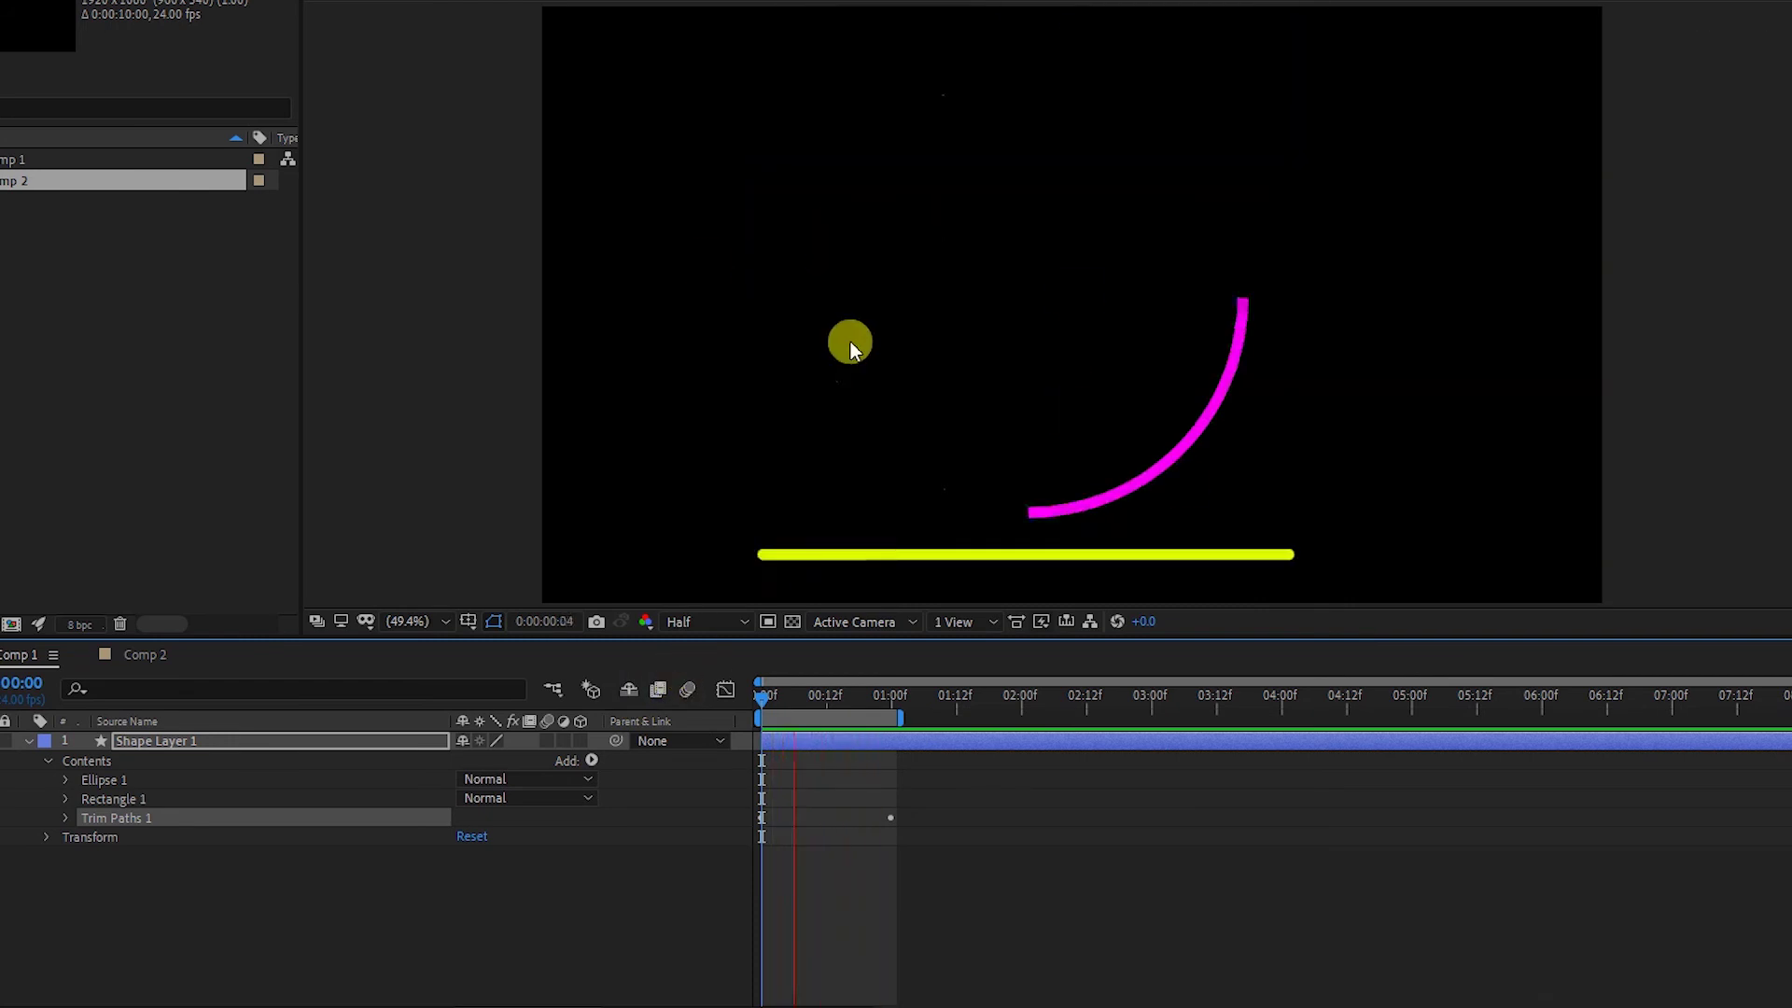
pyautogui.press('space')
# Step: Expand Trim Paths 1 and set Trim Multiple Shapes to Individually
pyautogui.click(66, 817)
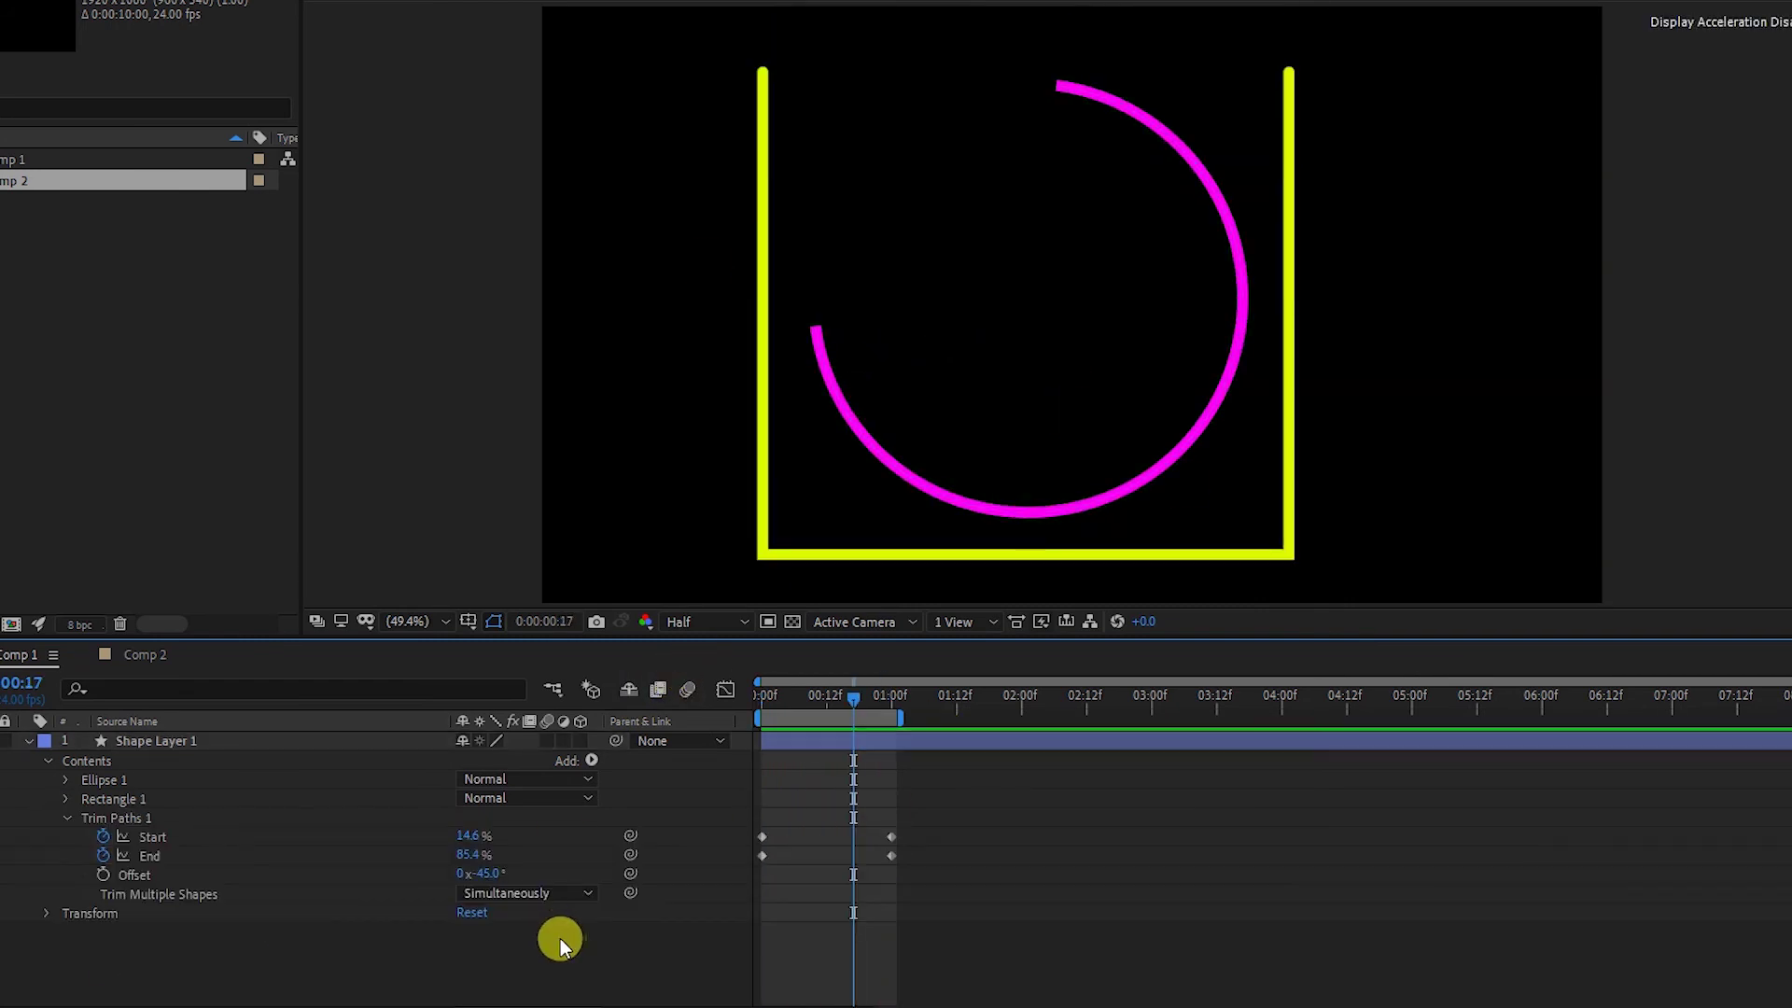
pyautogui.press("'")
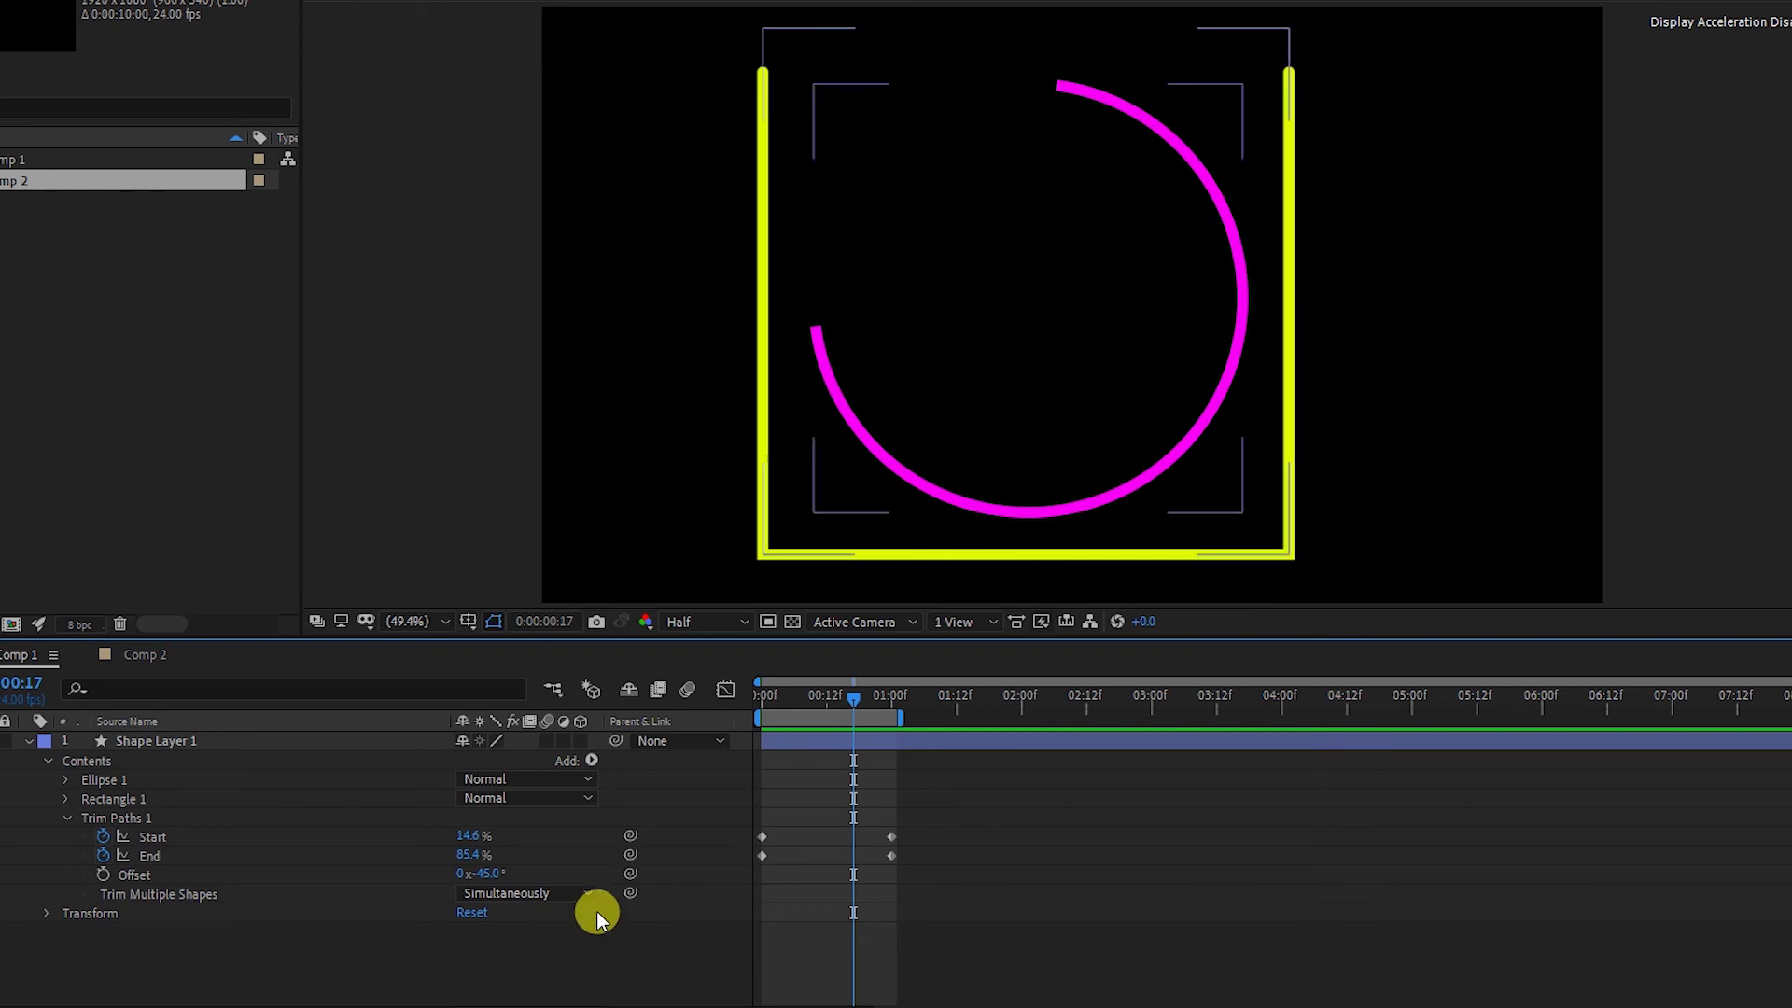
pyautogui.press("'")
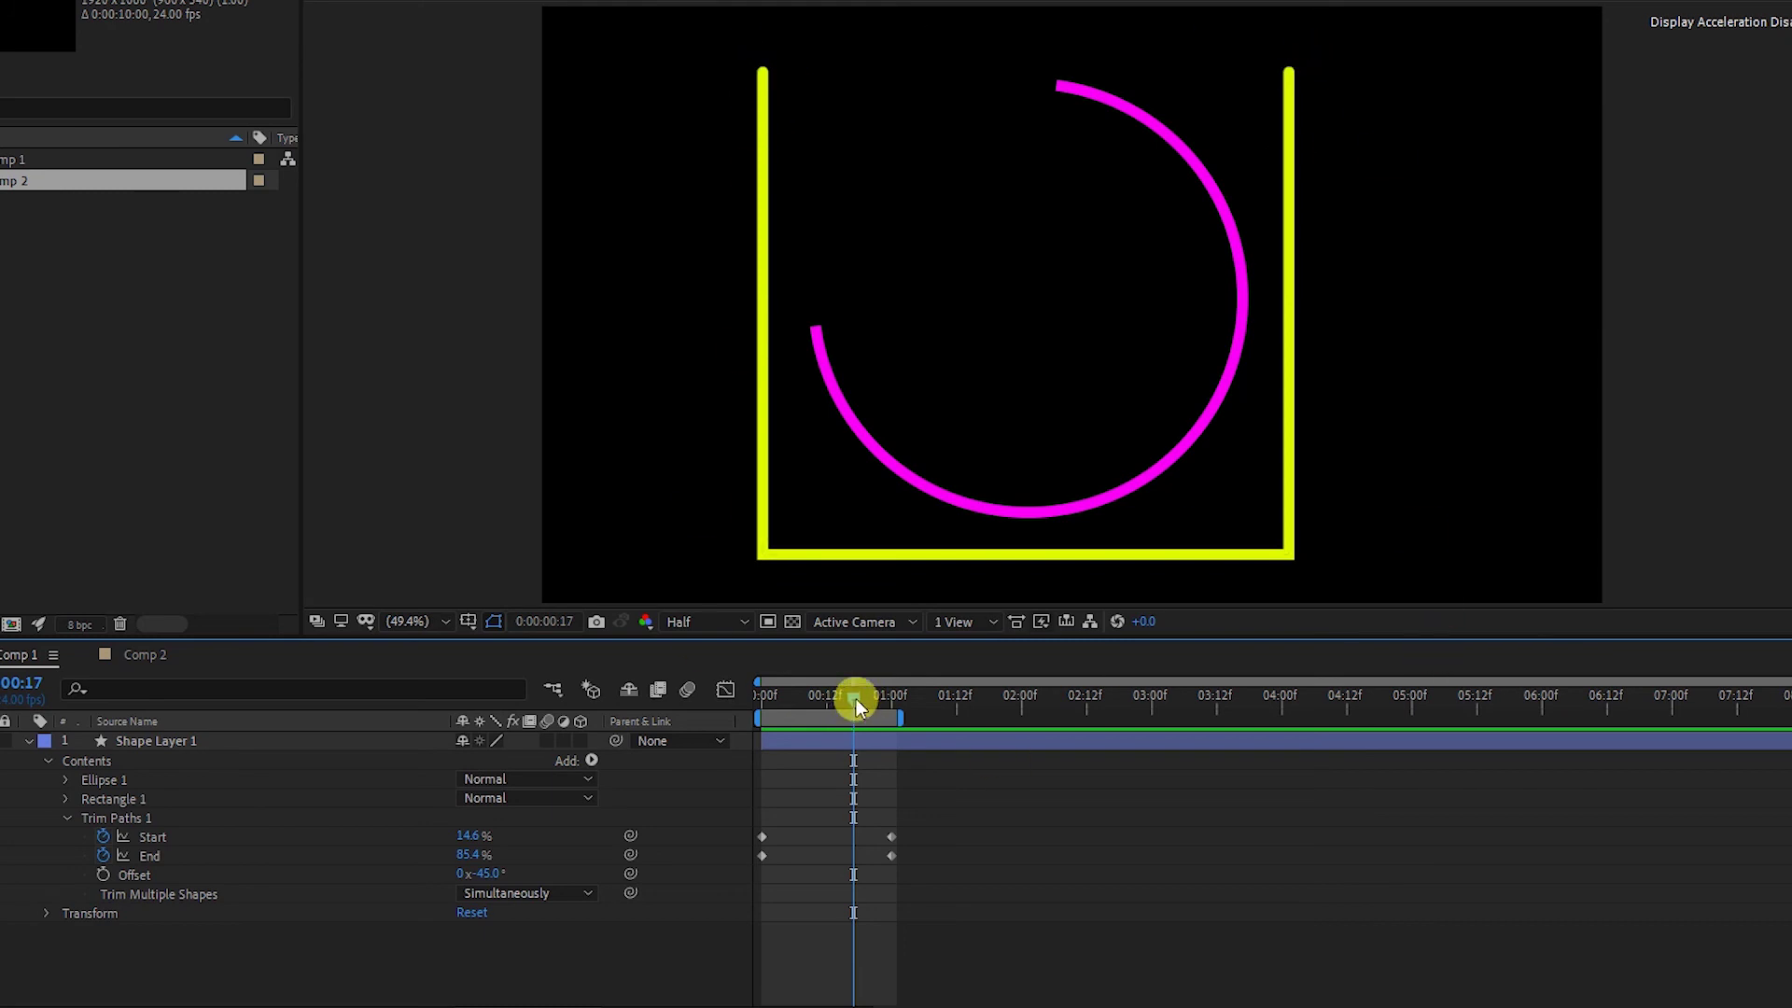
pyautogui.click(566, 896)
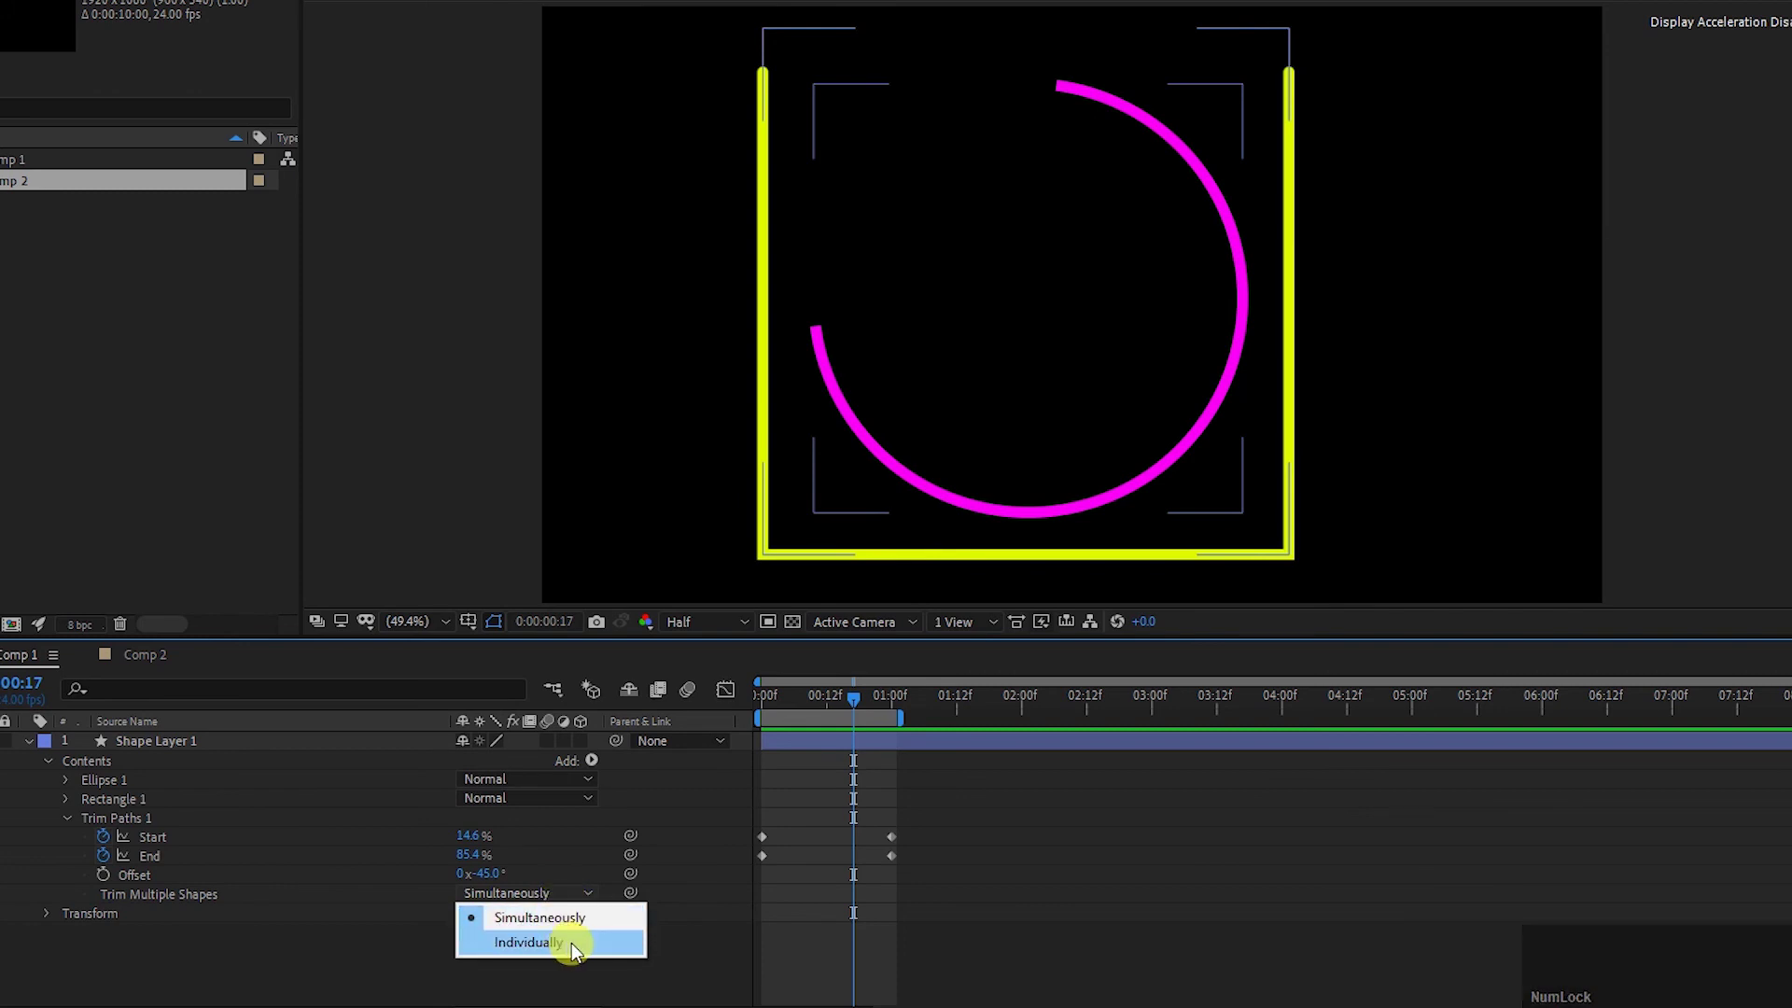
pyautogui.click(571, 942)
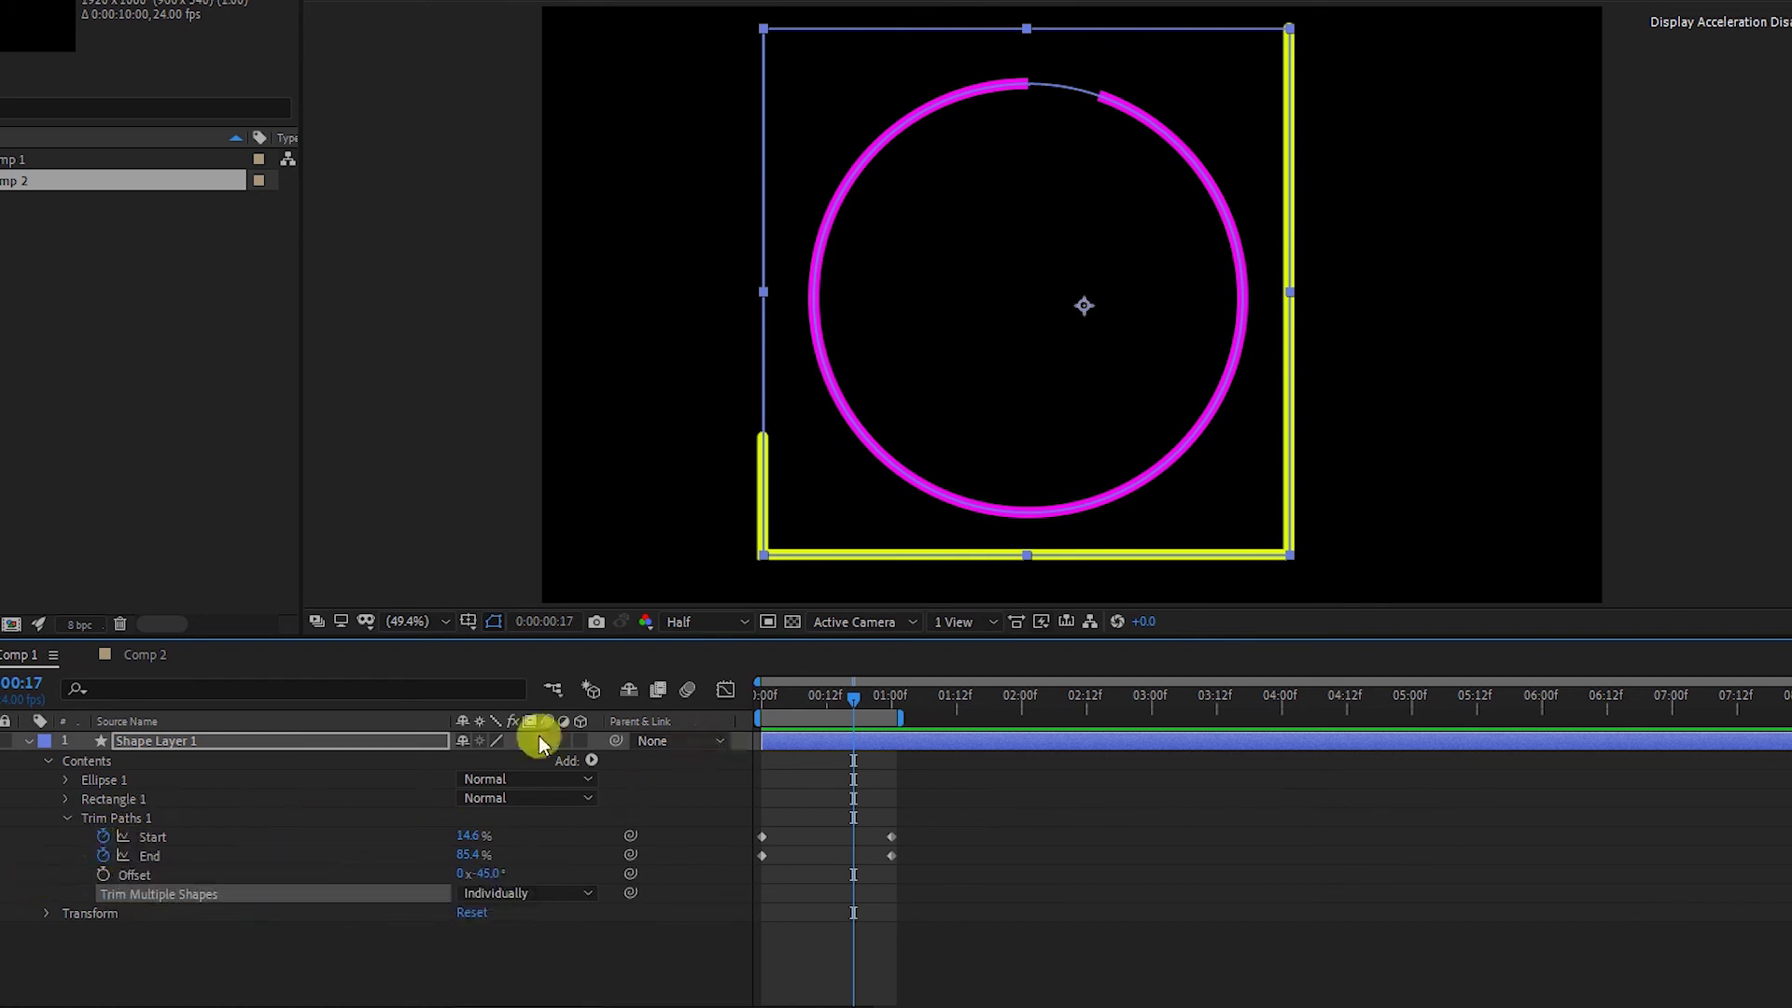
# Step: Remove the keyframes from the Trim Paths Start property and set Start to 100%
pyautogui.click(104, 838)
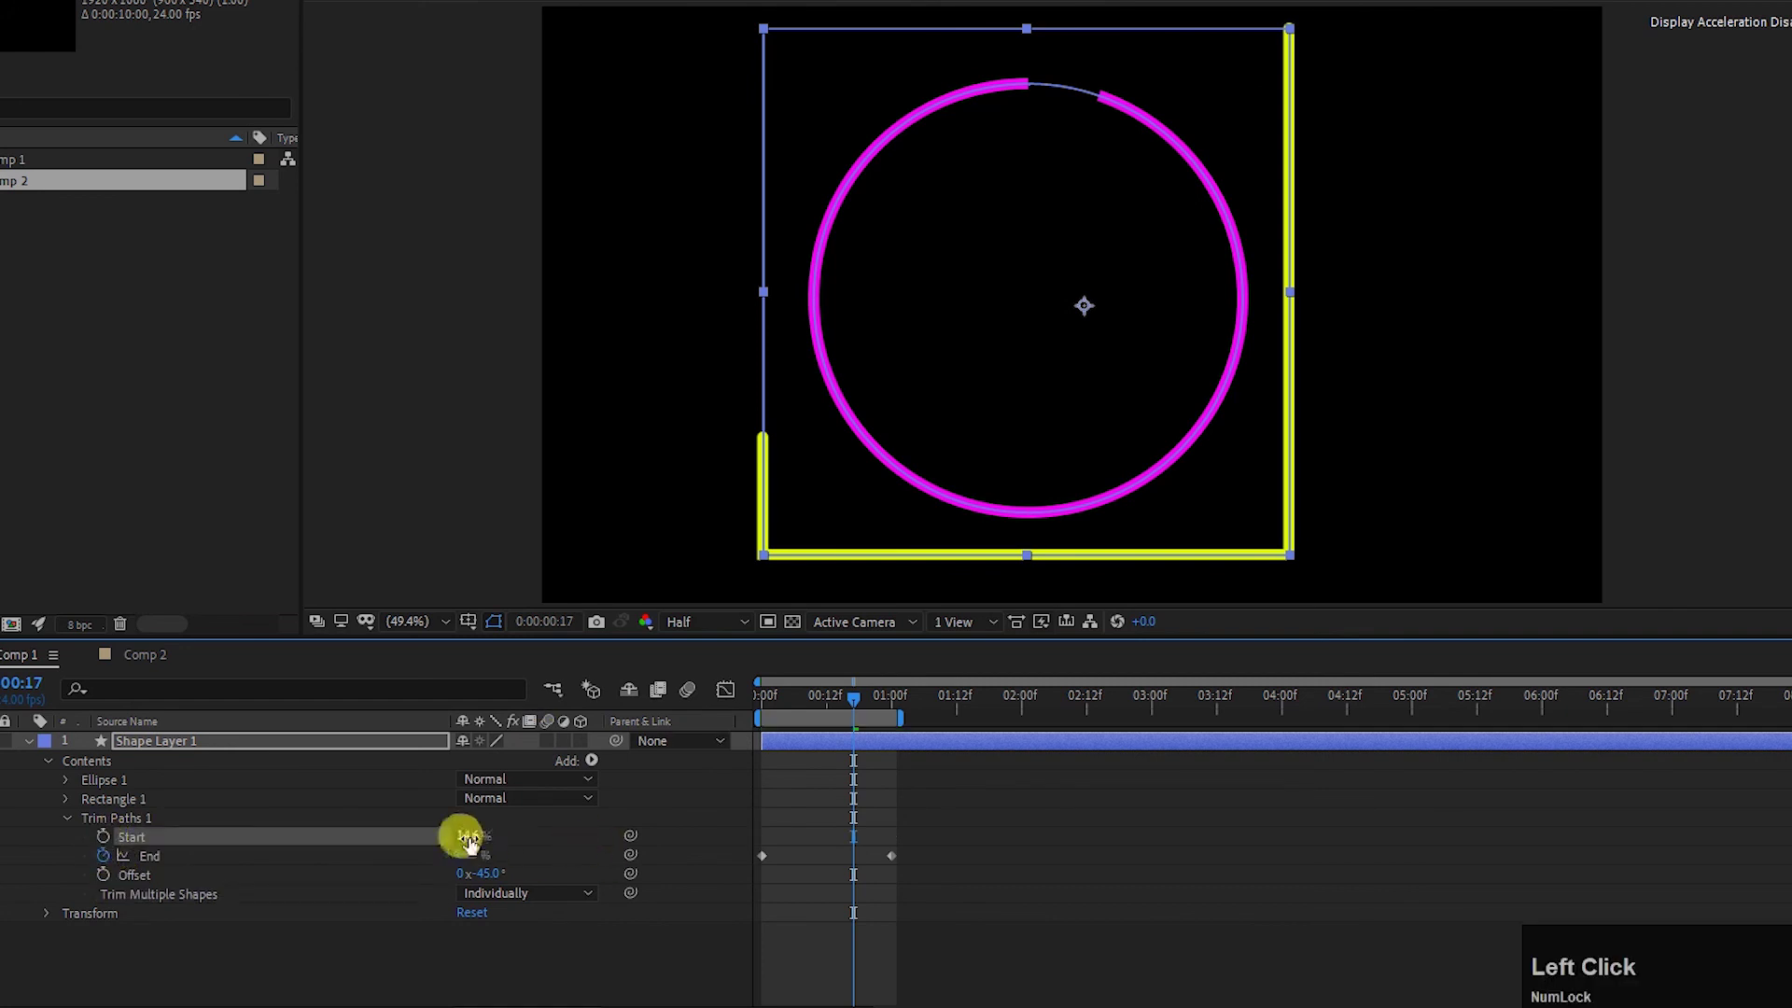
pyautogui.write('100')
pyautogui.press('Return')
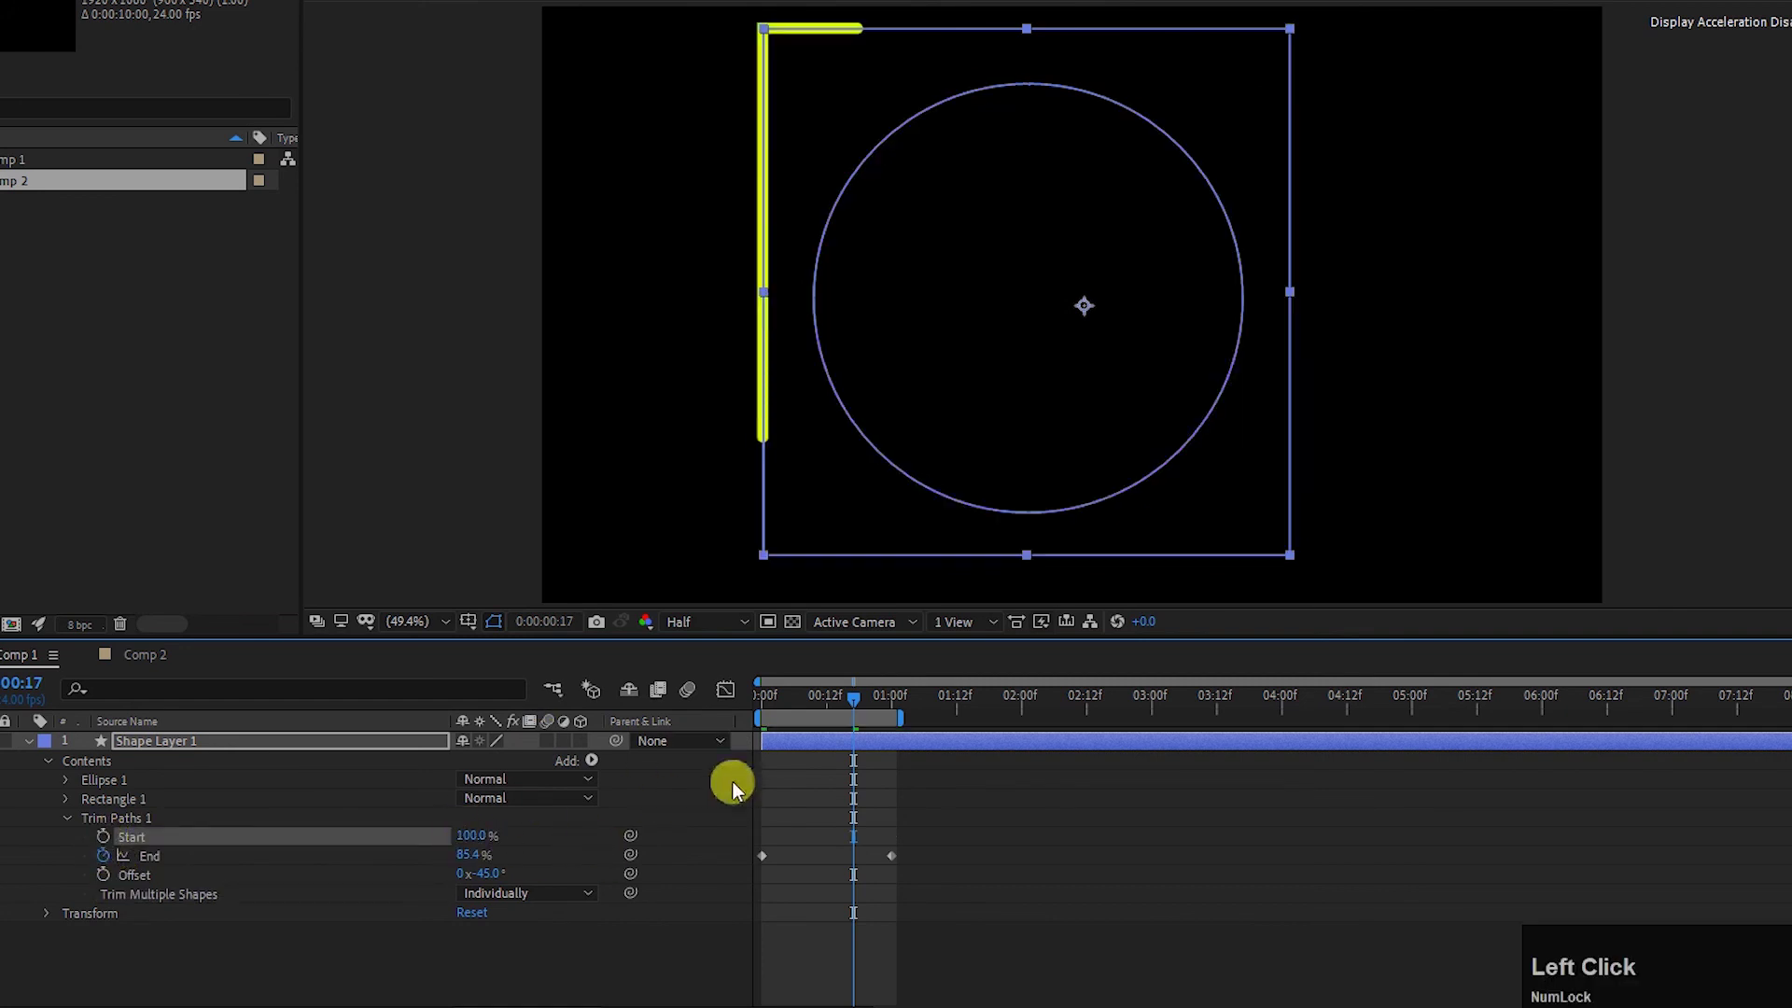
# Step: Set the Trim Paths End to 0% at the first frame and the unkeyframed Start to 0%
pyautogui.moveTo(854, 692); pyautogui.dragTo(764, 695)
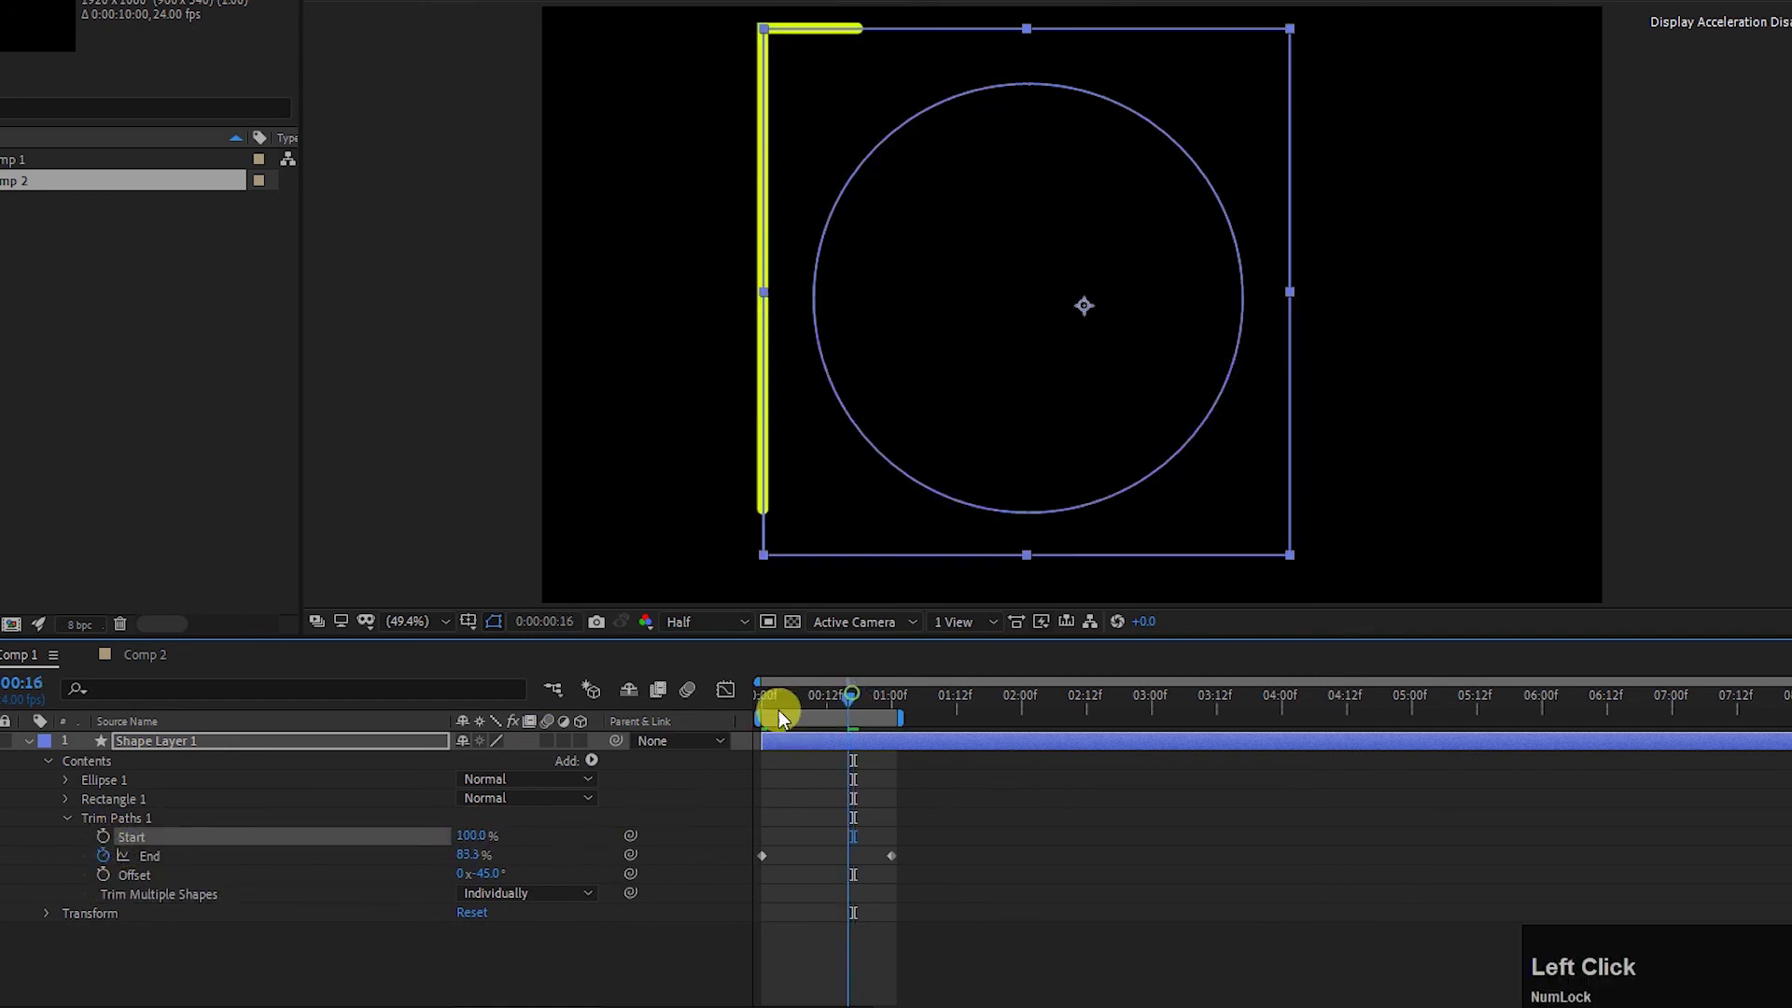
pyautogui.click(469, 857)
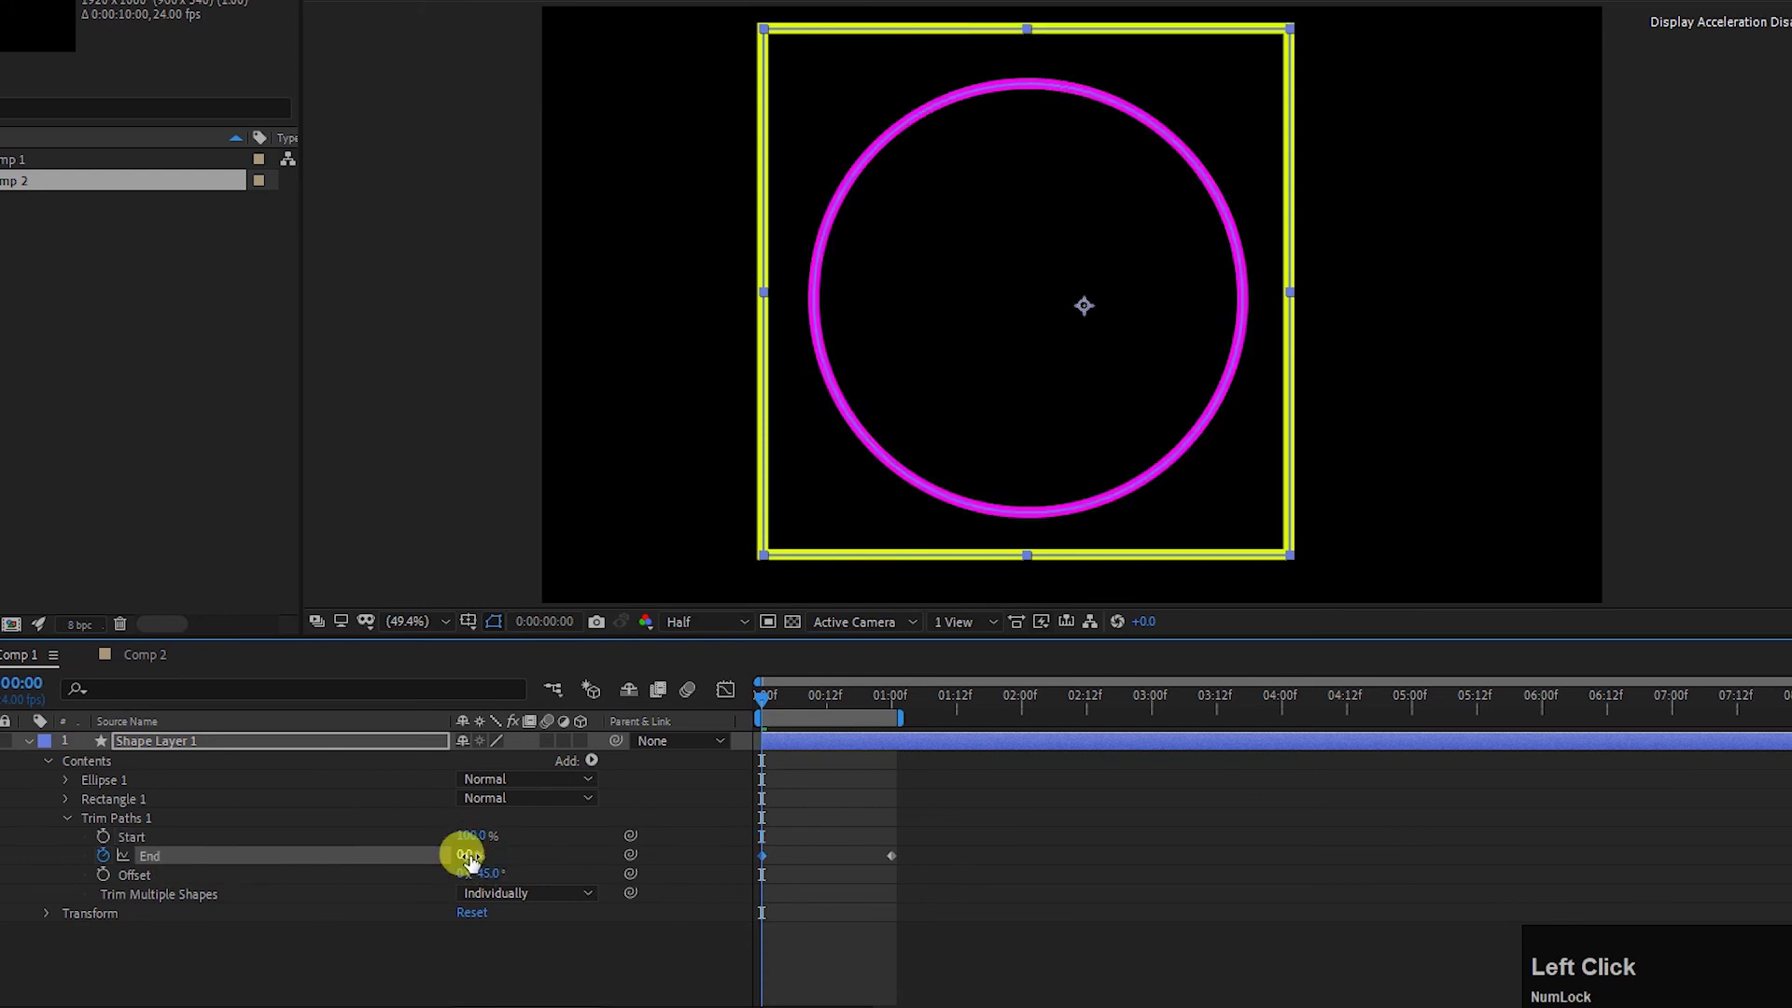
pyautogui.moveTo(769, 698); pyautogui.dragTo(904, 707)
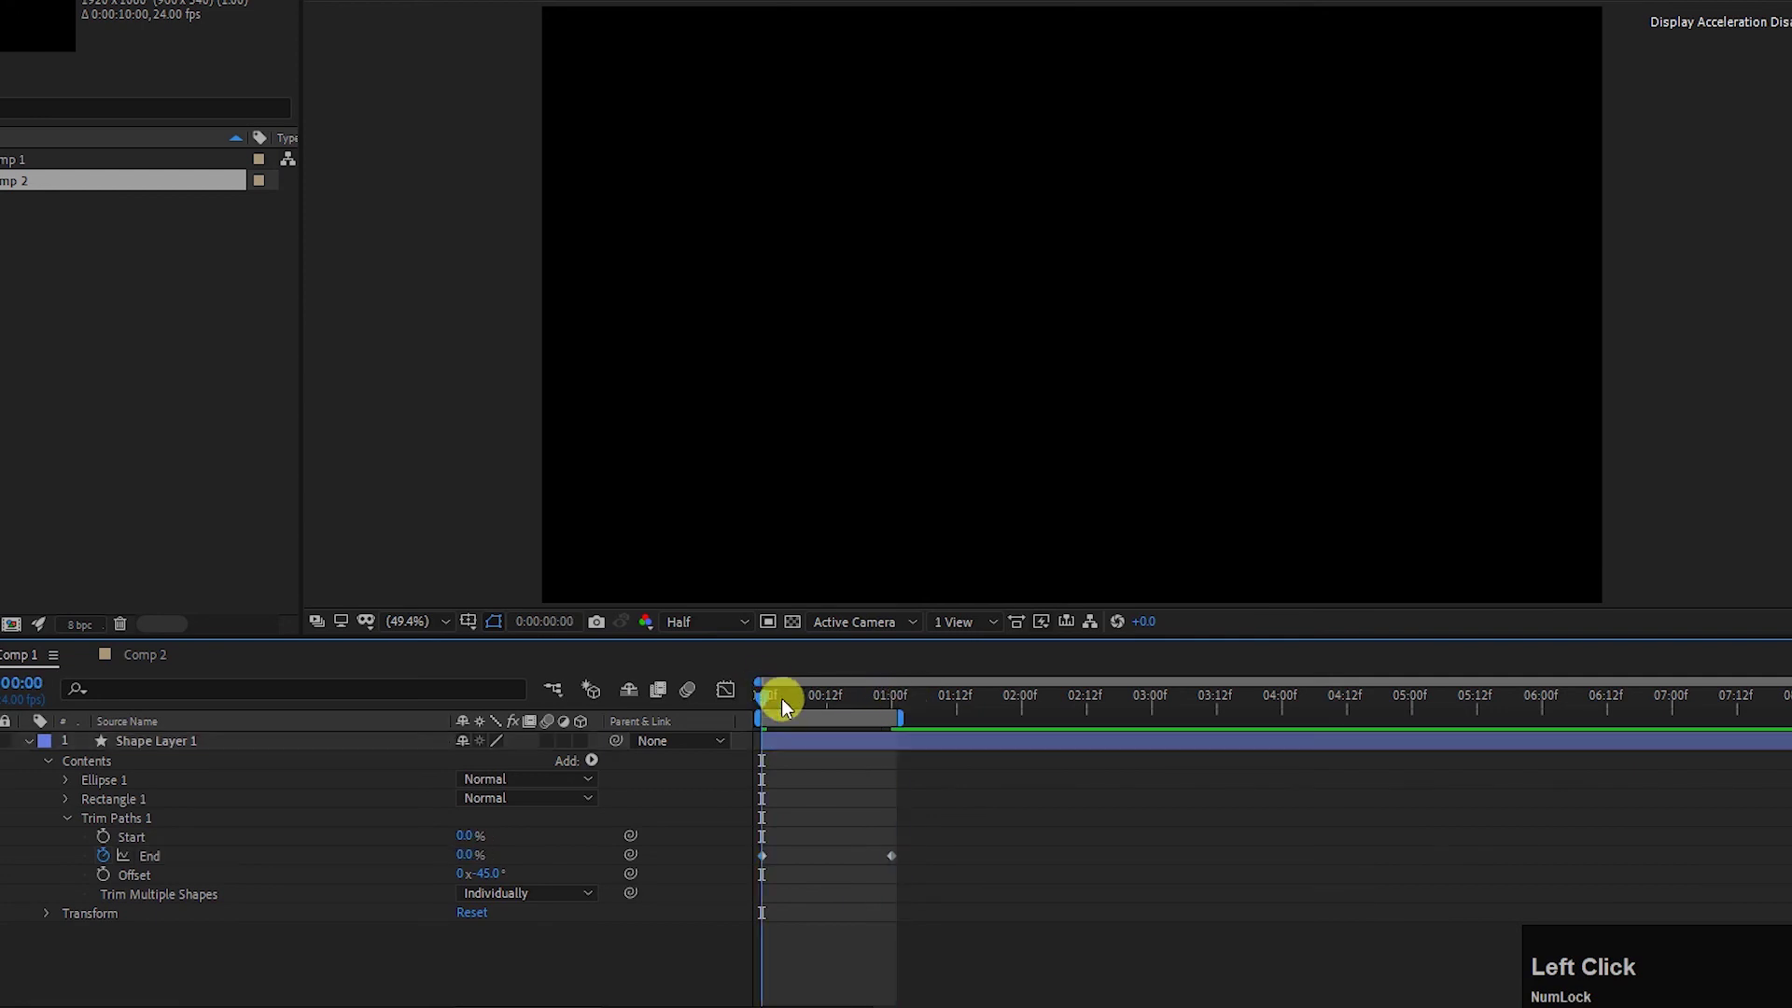
# Step: Set the Trim Paths Offset to 0° and preview the animation from the first frame
pyautogui.moveTo(782, 700); pyautogui.dragTo(743, 702)
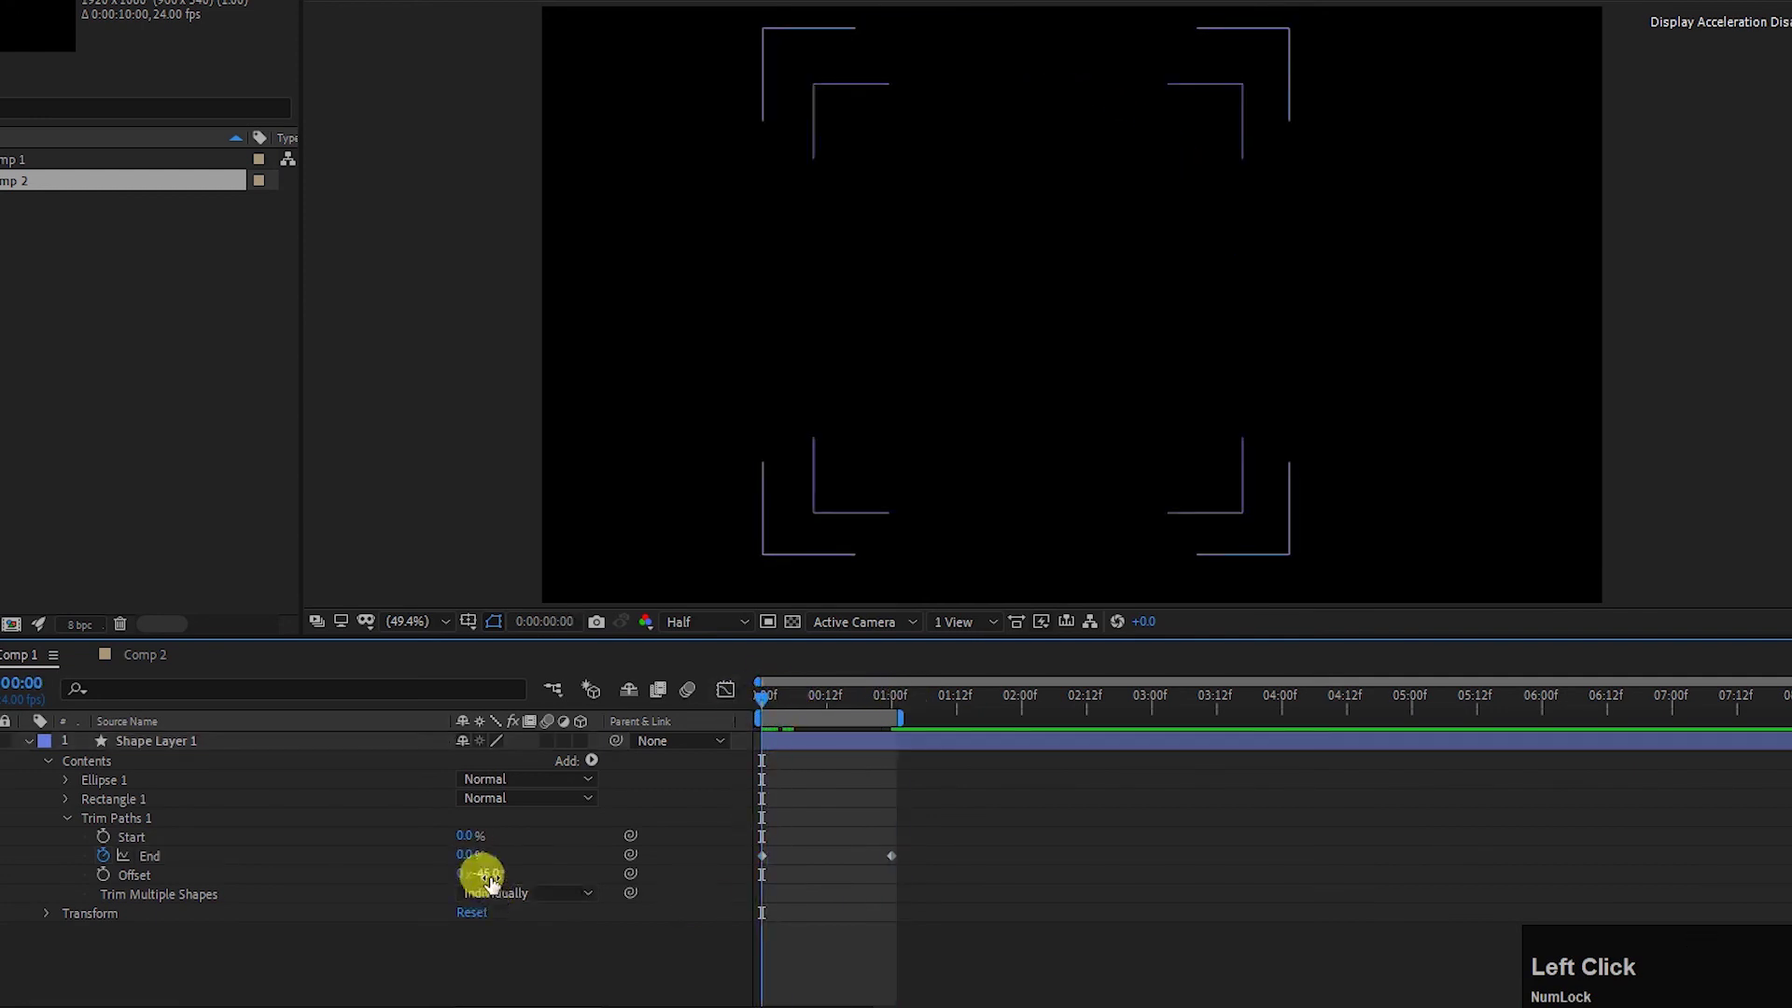
pyautogui.write('0')
pyautogui.press('Return')
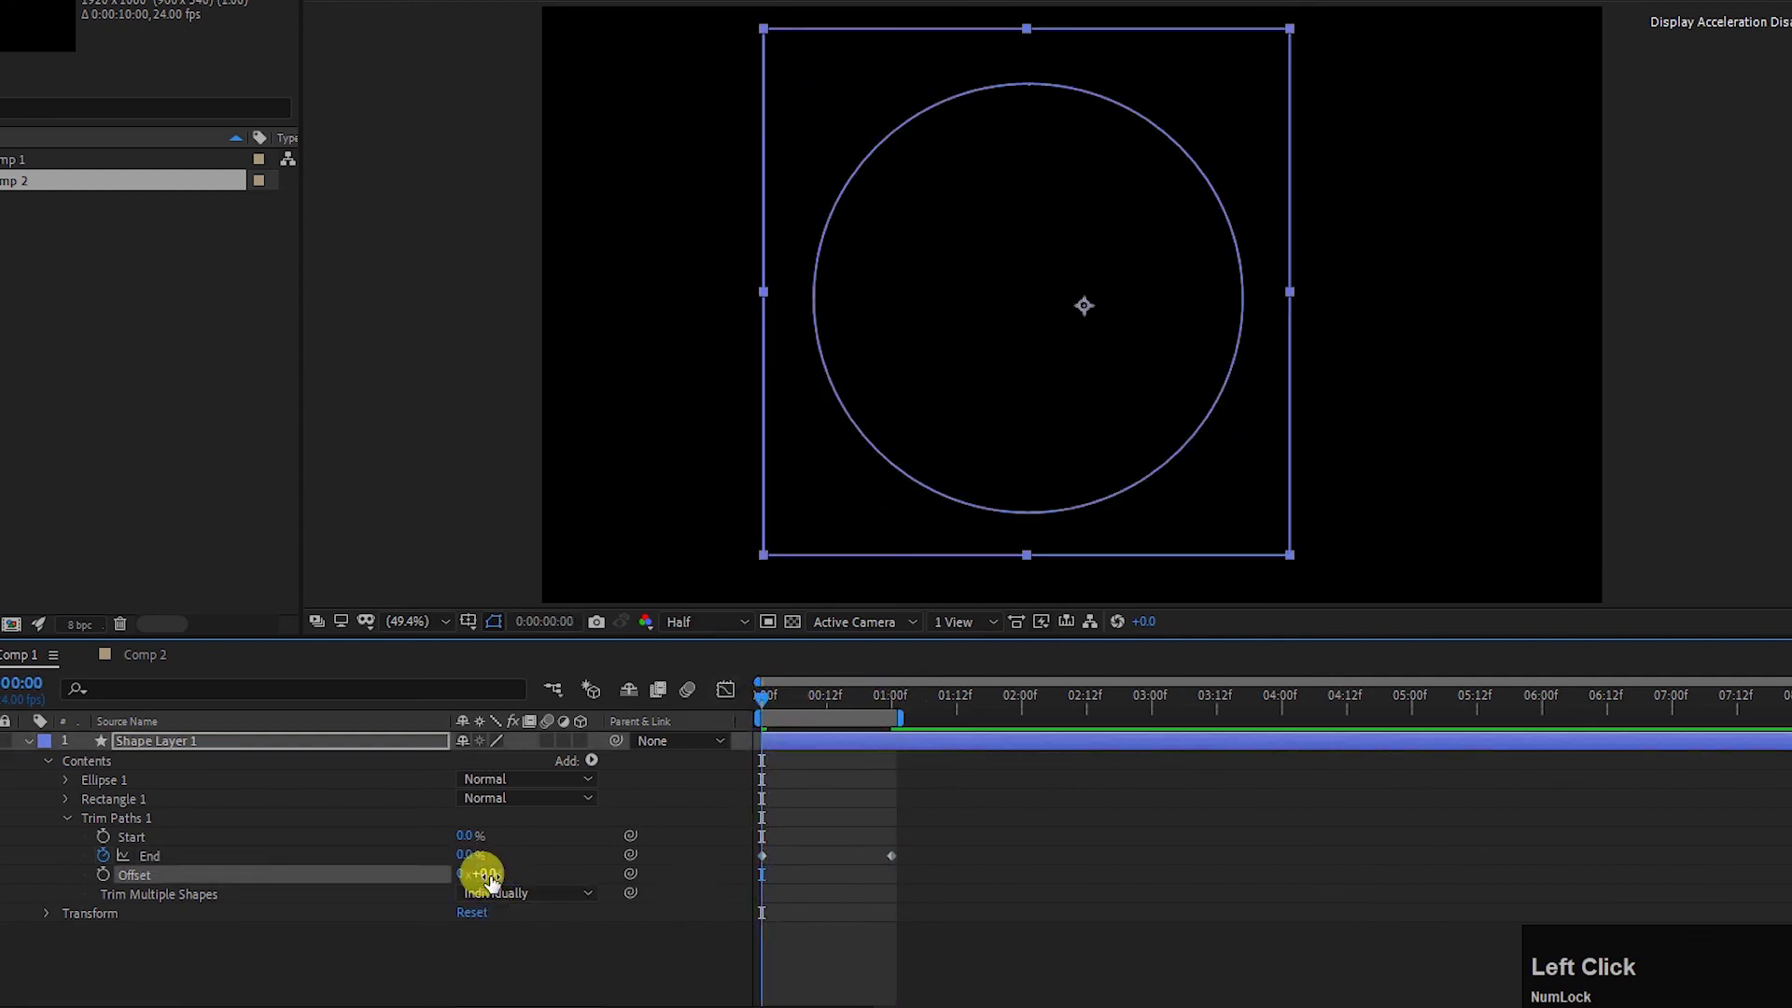
pyautogui.click(655, 936)
pyautogui.press('space')
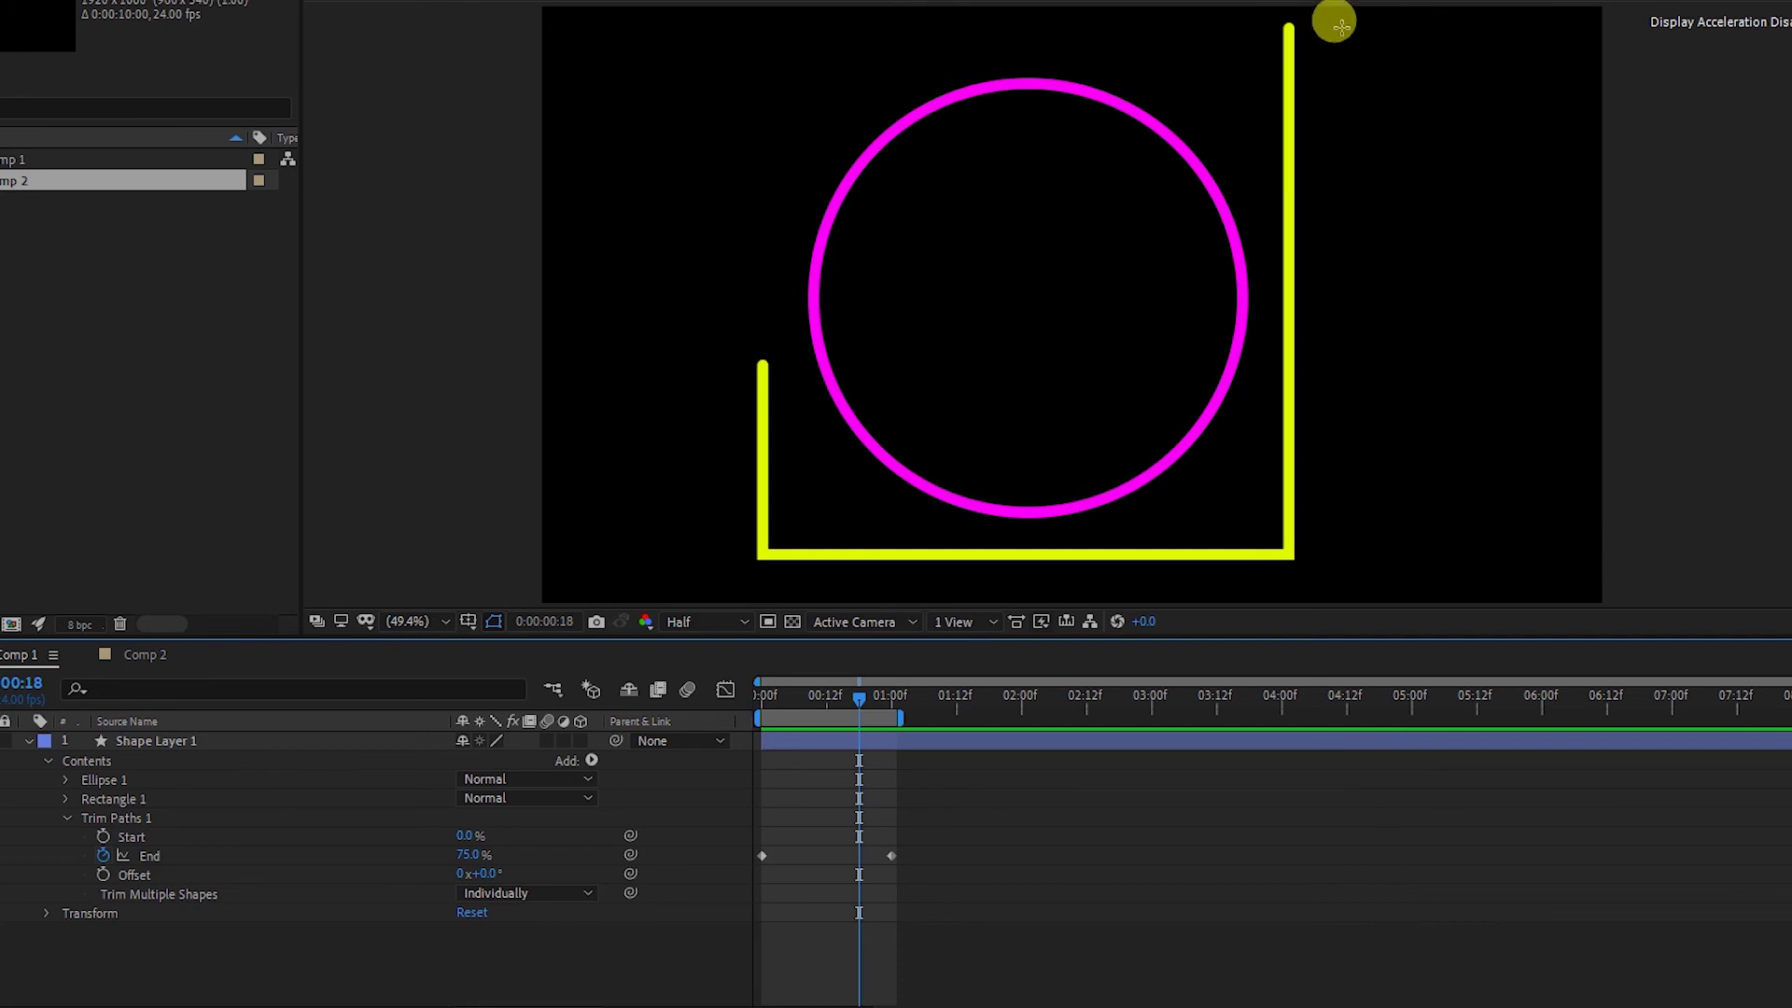
# Step: Select Ellipse 1 and replay the animation from the first frame to examine the order in which the circle and square draw
pyautogui.press("'")
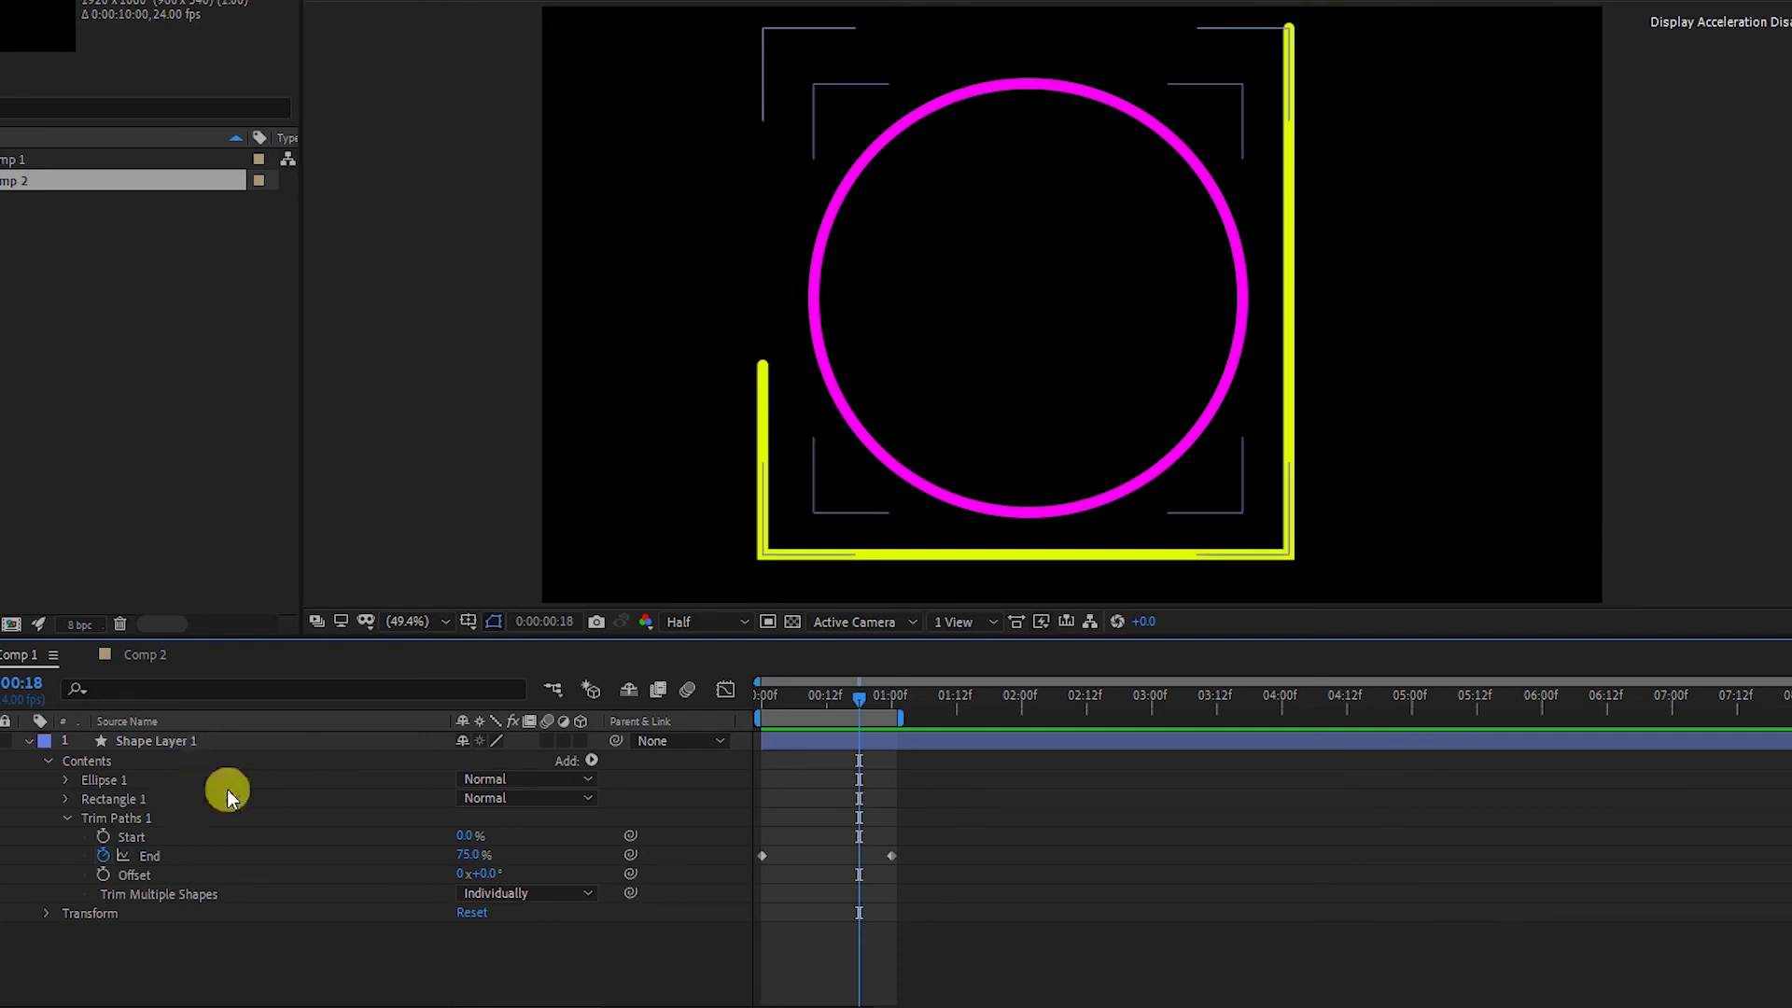
pyautogui.click(119, 782)
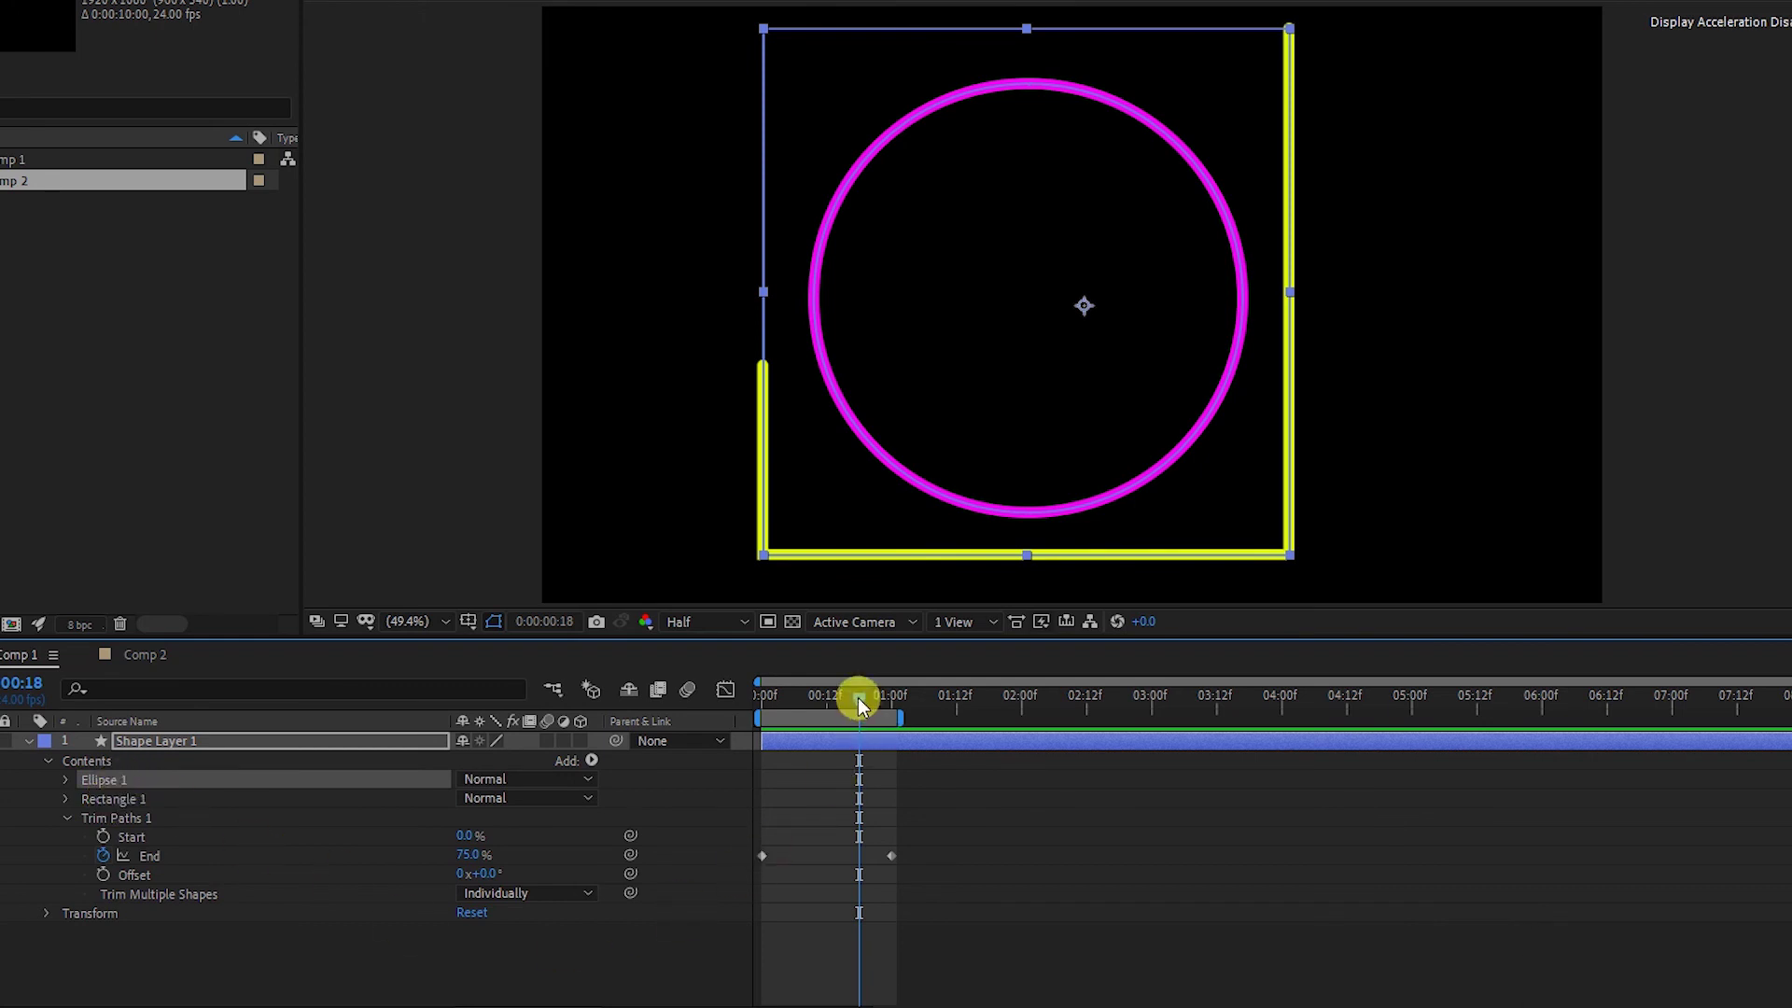
pyautogui.moveTo(859, 697); pyautogui.dragTo(761, 697)
pyautogui.press('space')
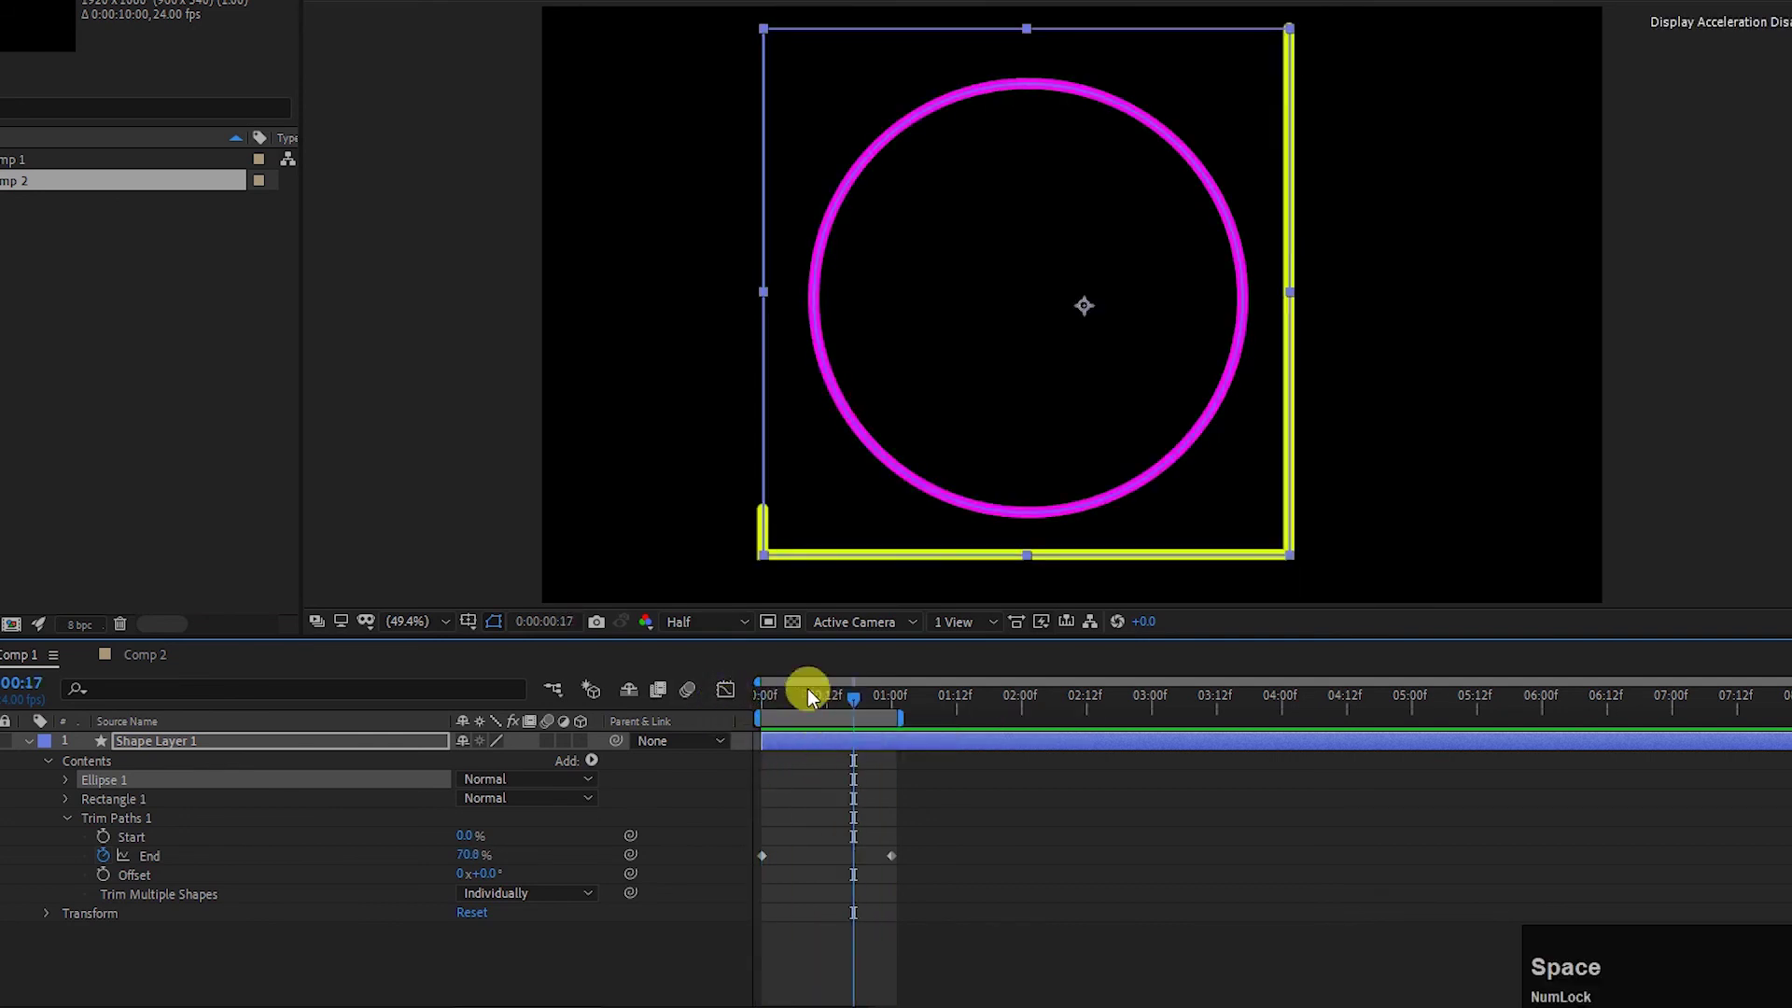
pyautogui.moveTo(851, 693); pyautogui.dragTo(686, 703)
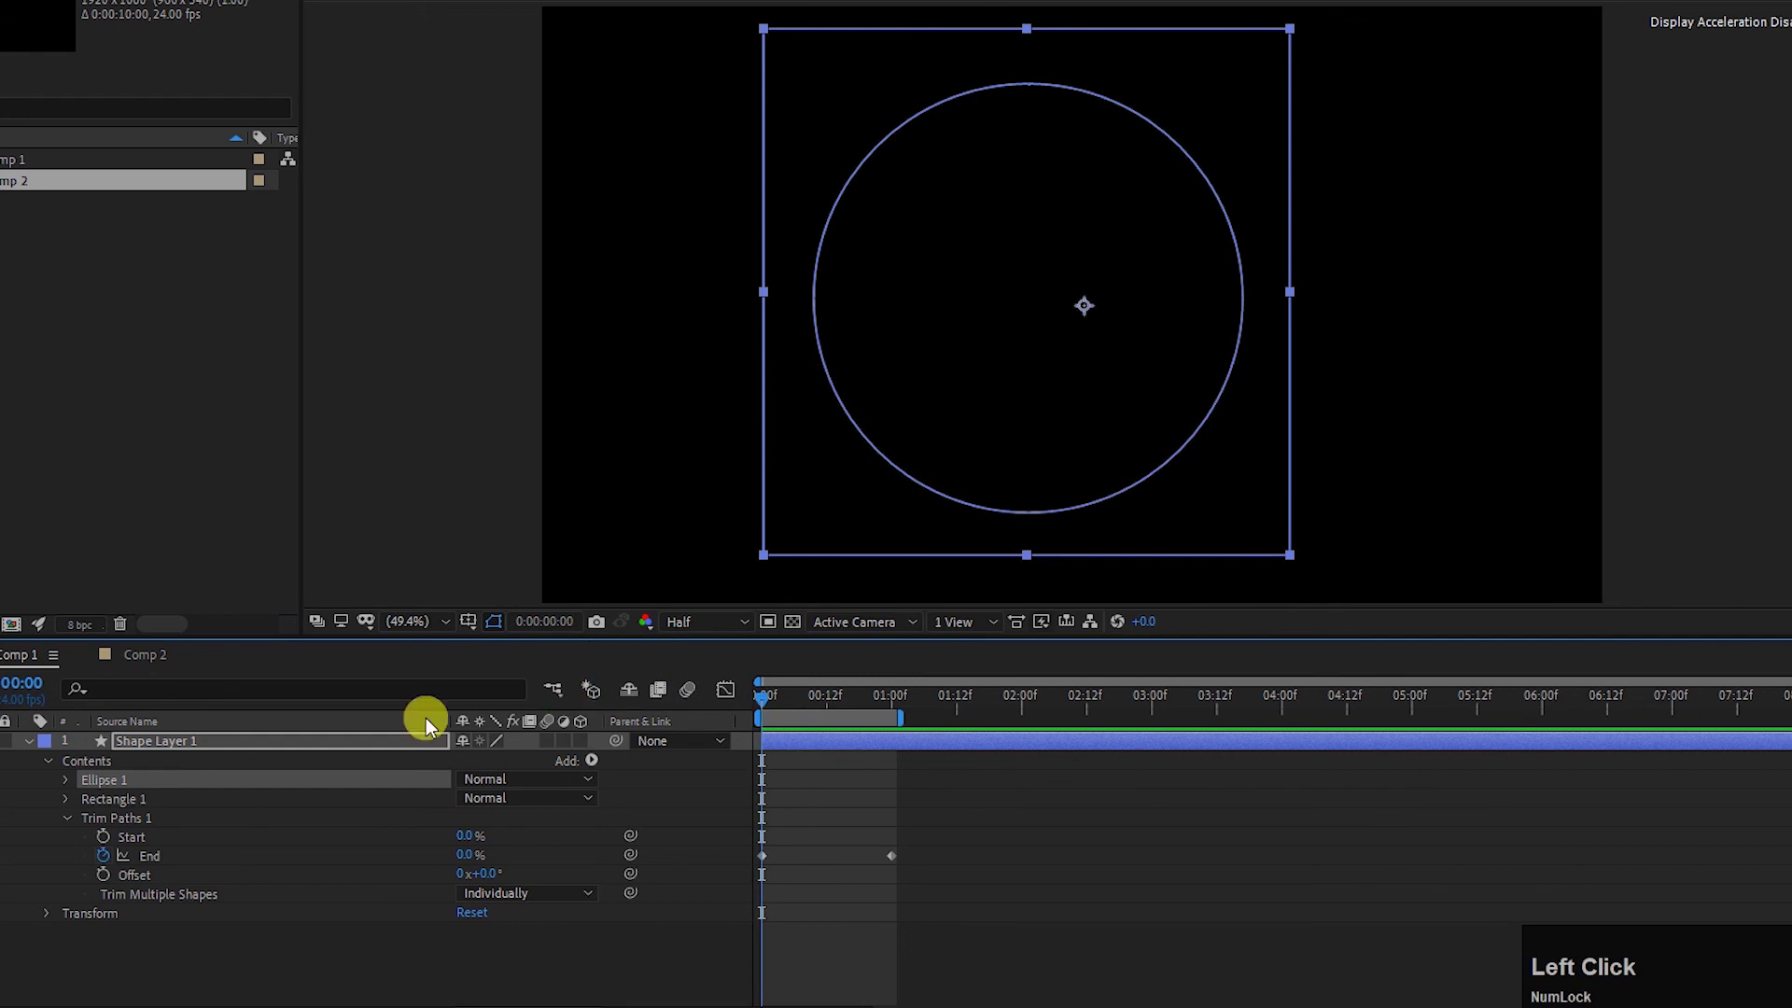
# Step: Switch to Comp 2 and preview its line-drawing animation from the first frame to near 2 seconds
pyautogui.click(157, 654)
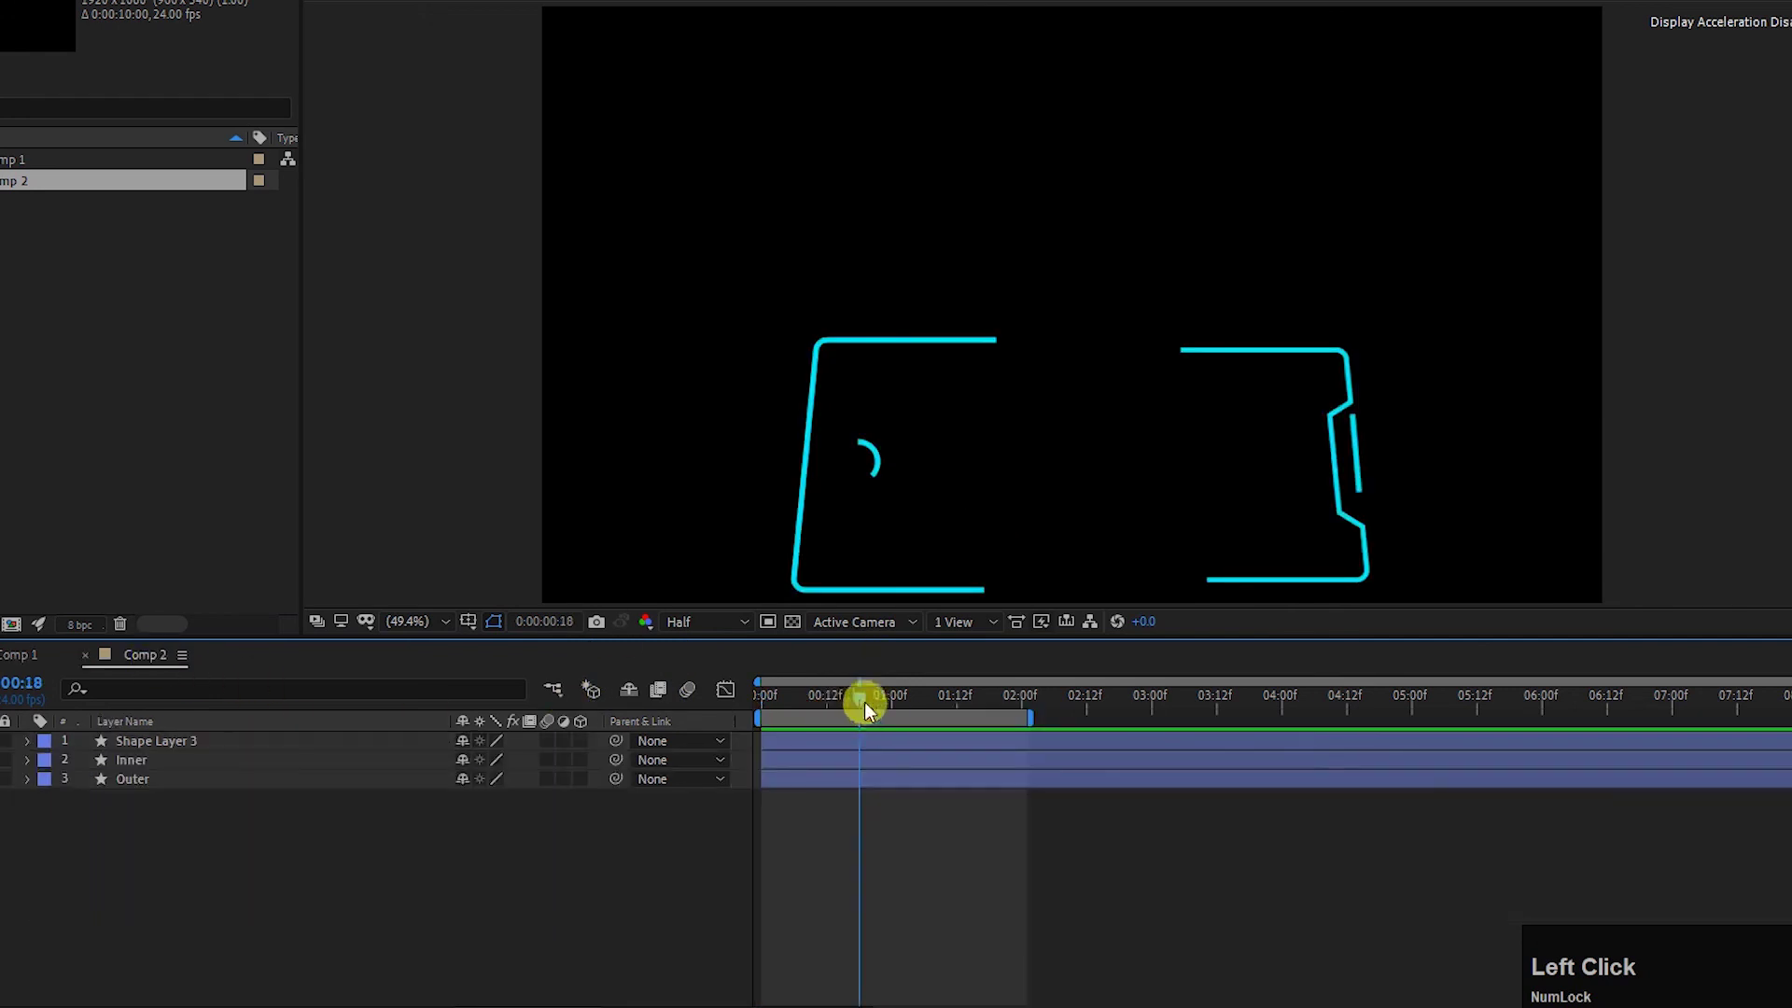
pyautogui.moveTo(853, 697); pyautogui.dragTo(682, 702)
pyautogui.press('space')
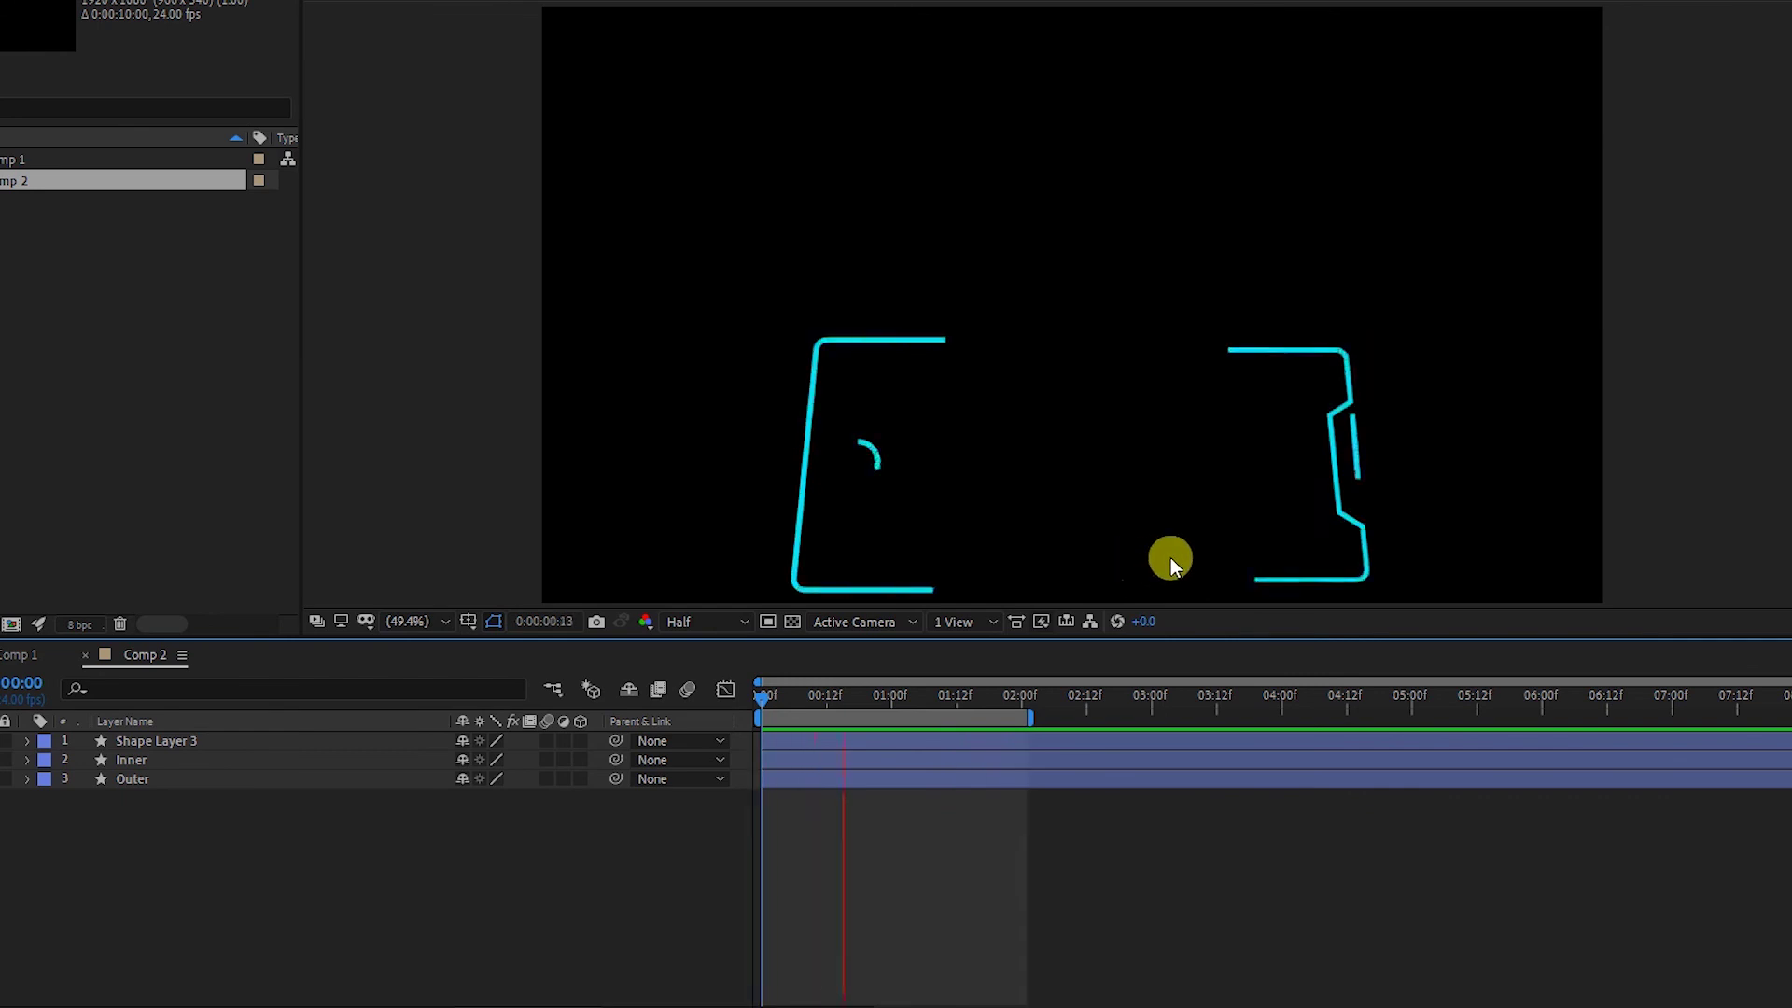
pyautogui.press('space')
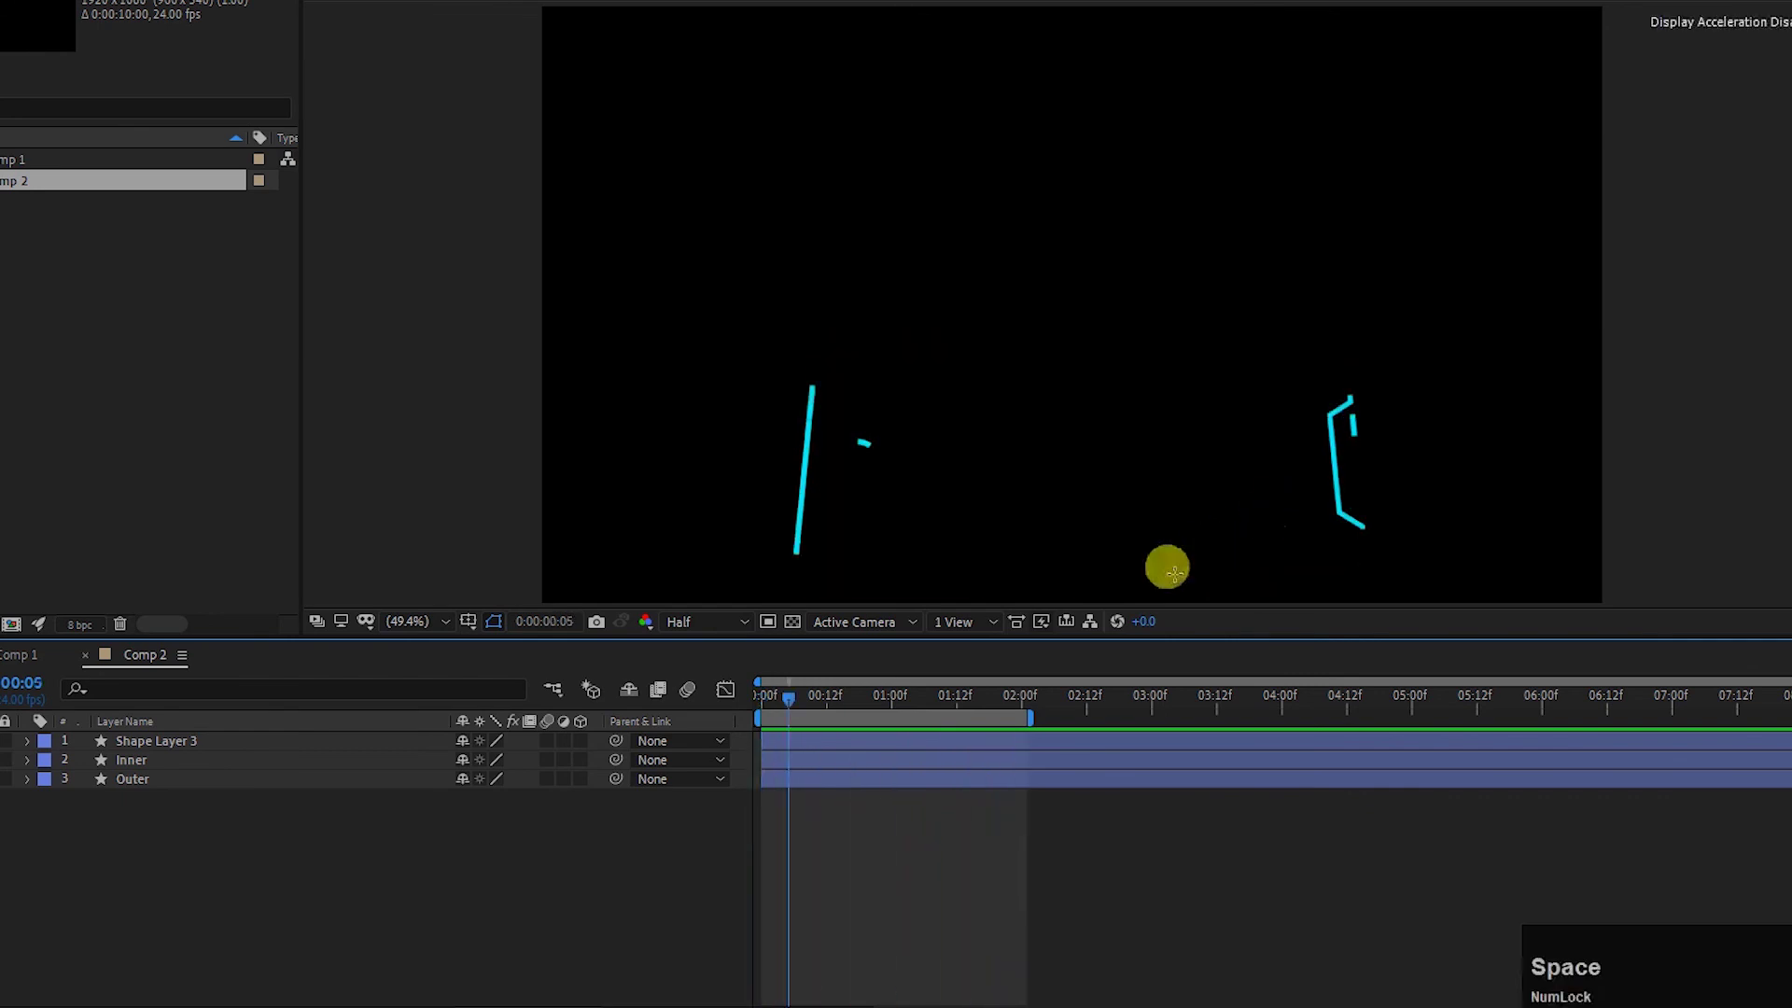
pyautogui.moveTo(789, 696); pyautogui.dragTo(748, 699)
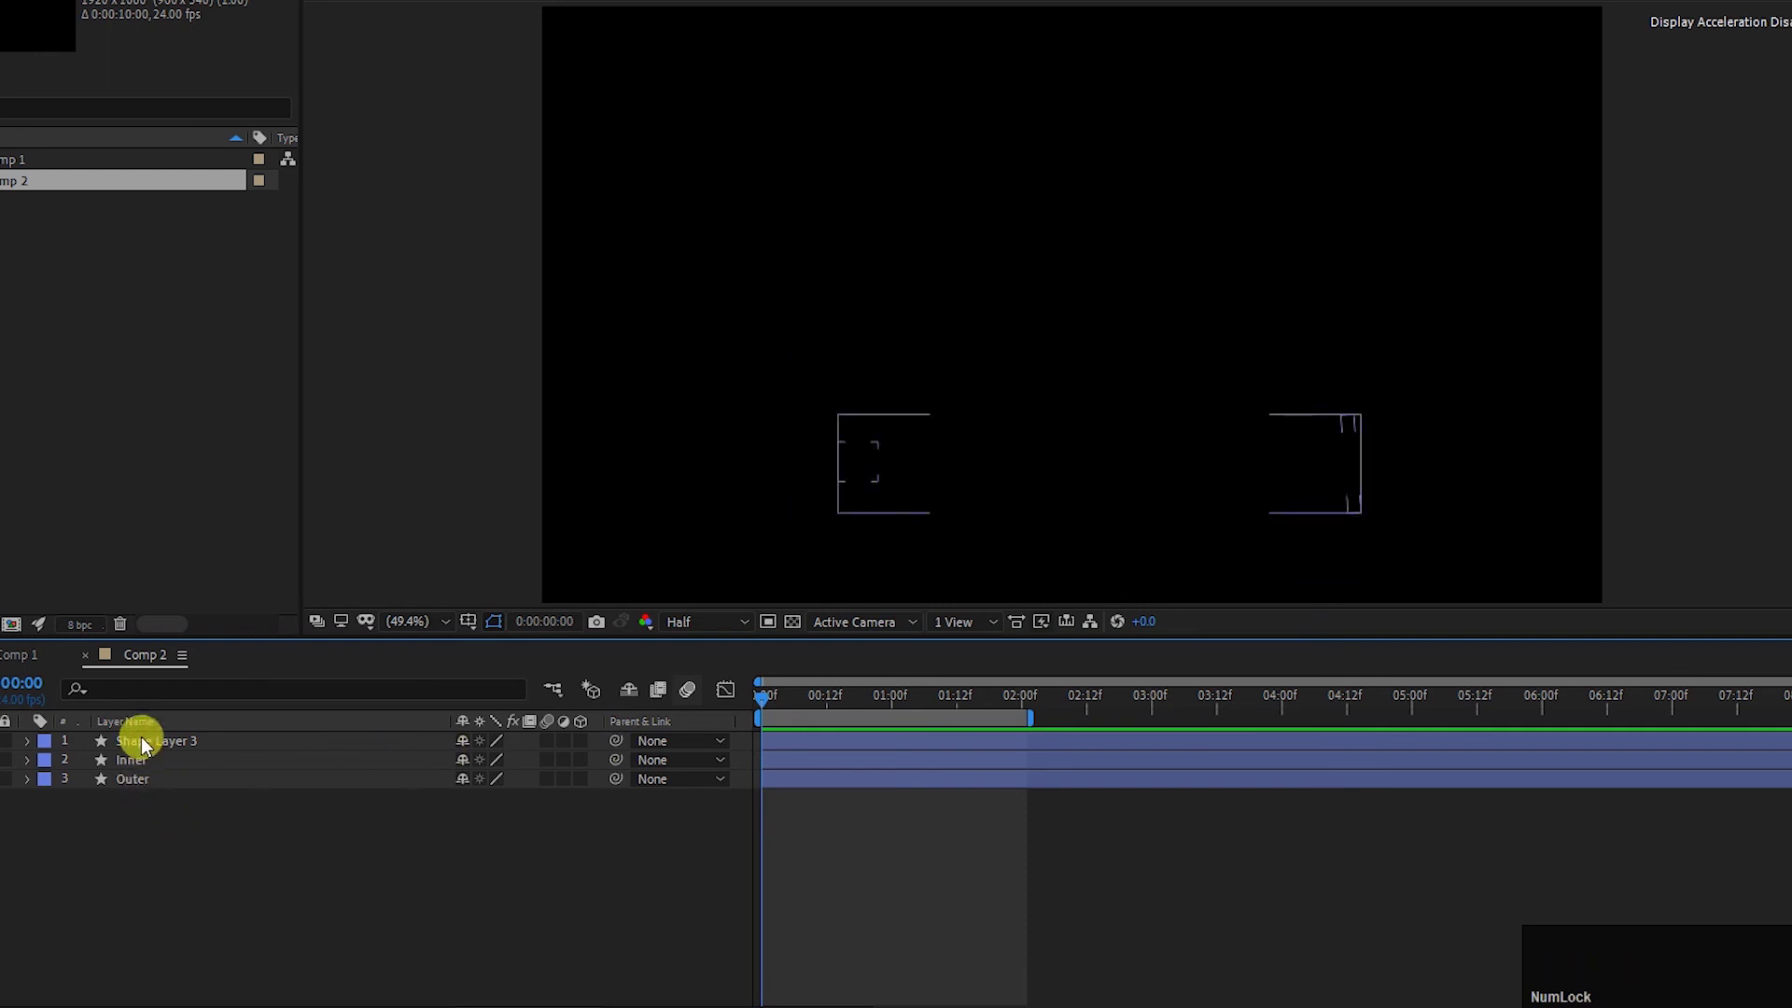
pyautogui.moveTo(848, 698); pyautogui.dragTo(1005, 704)
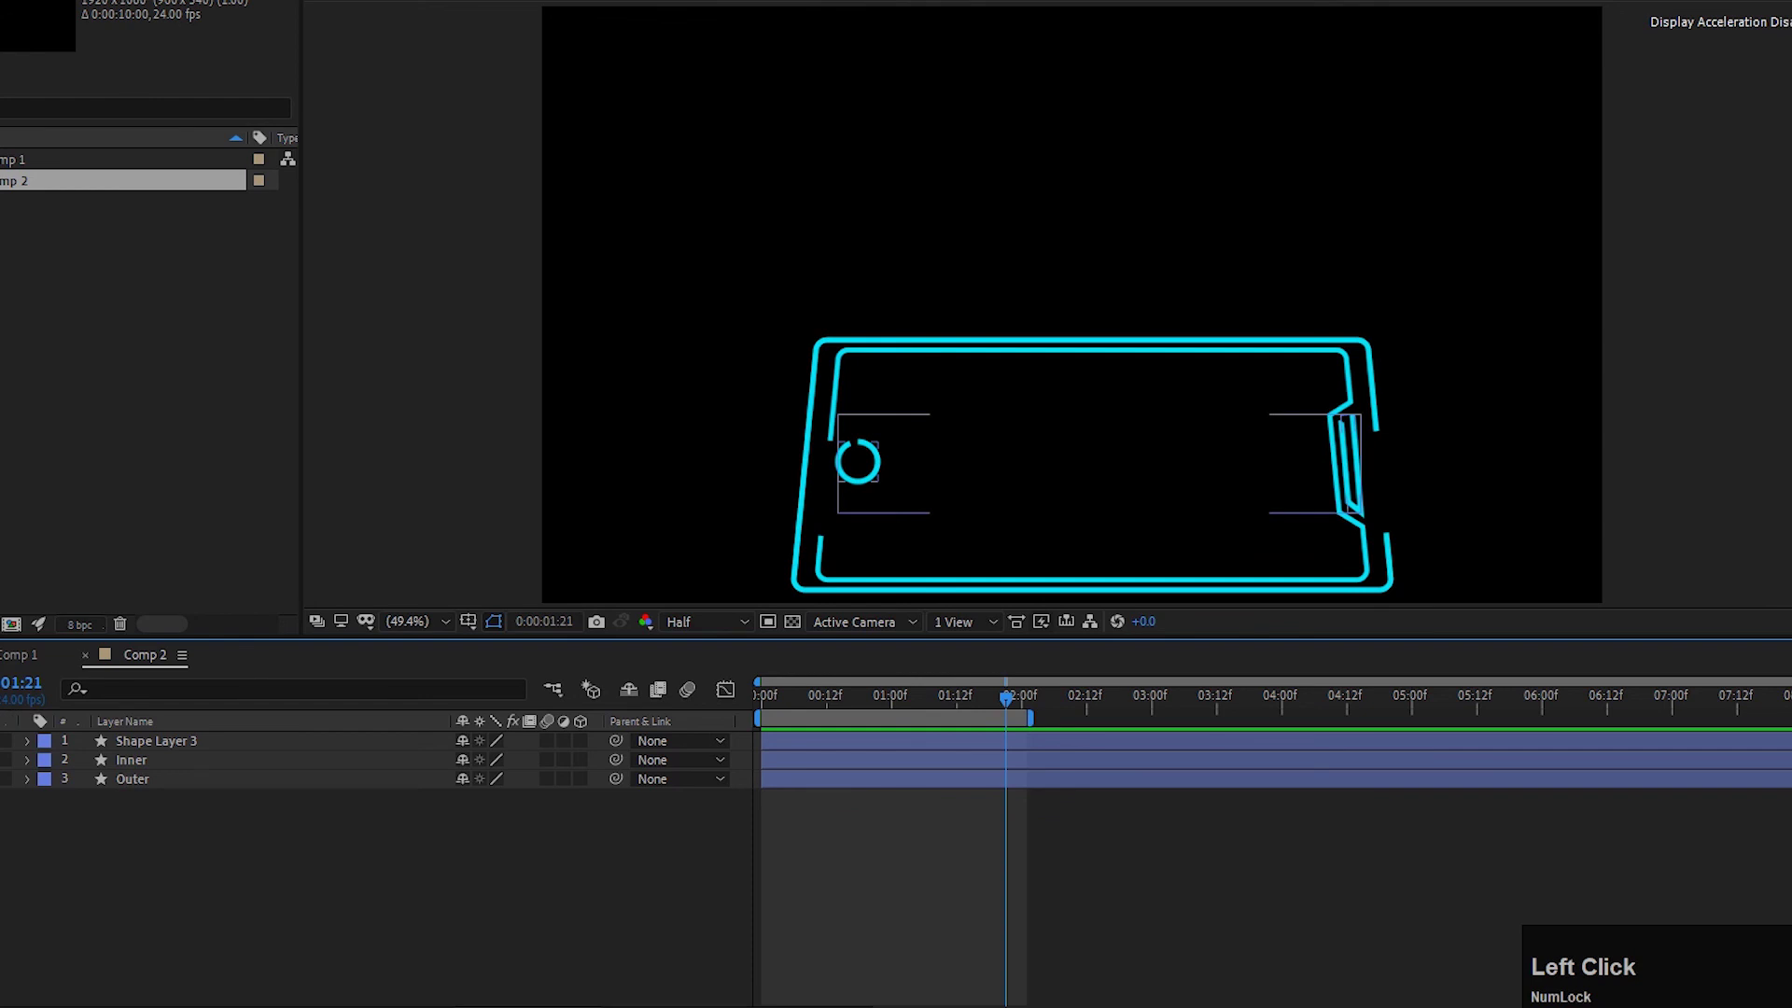
# Step: Select the Outer, Inner and Shape Layer 3 layers in turn to examine which lines each one holds
pyautogui.click(132, 778)
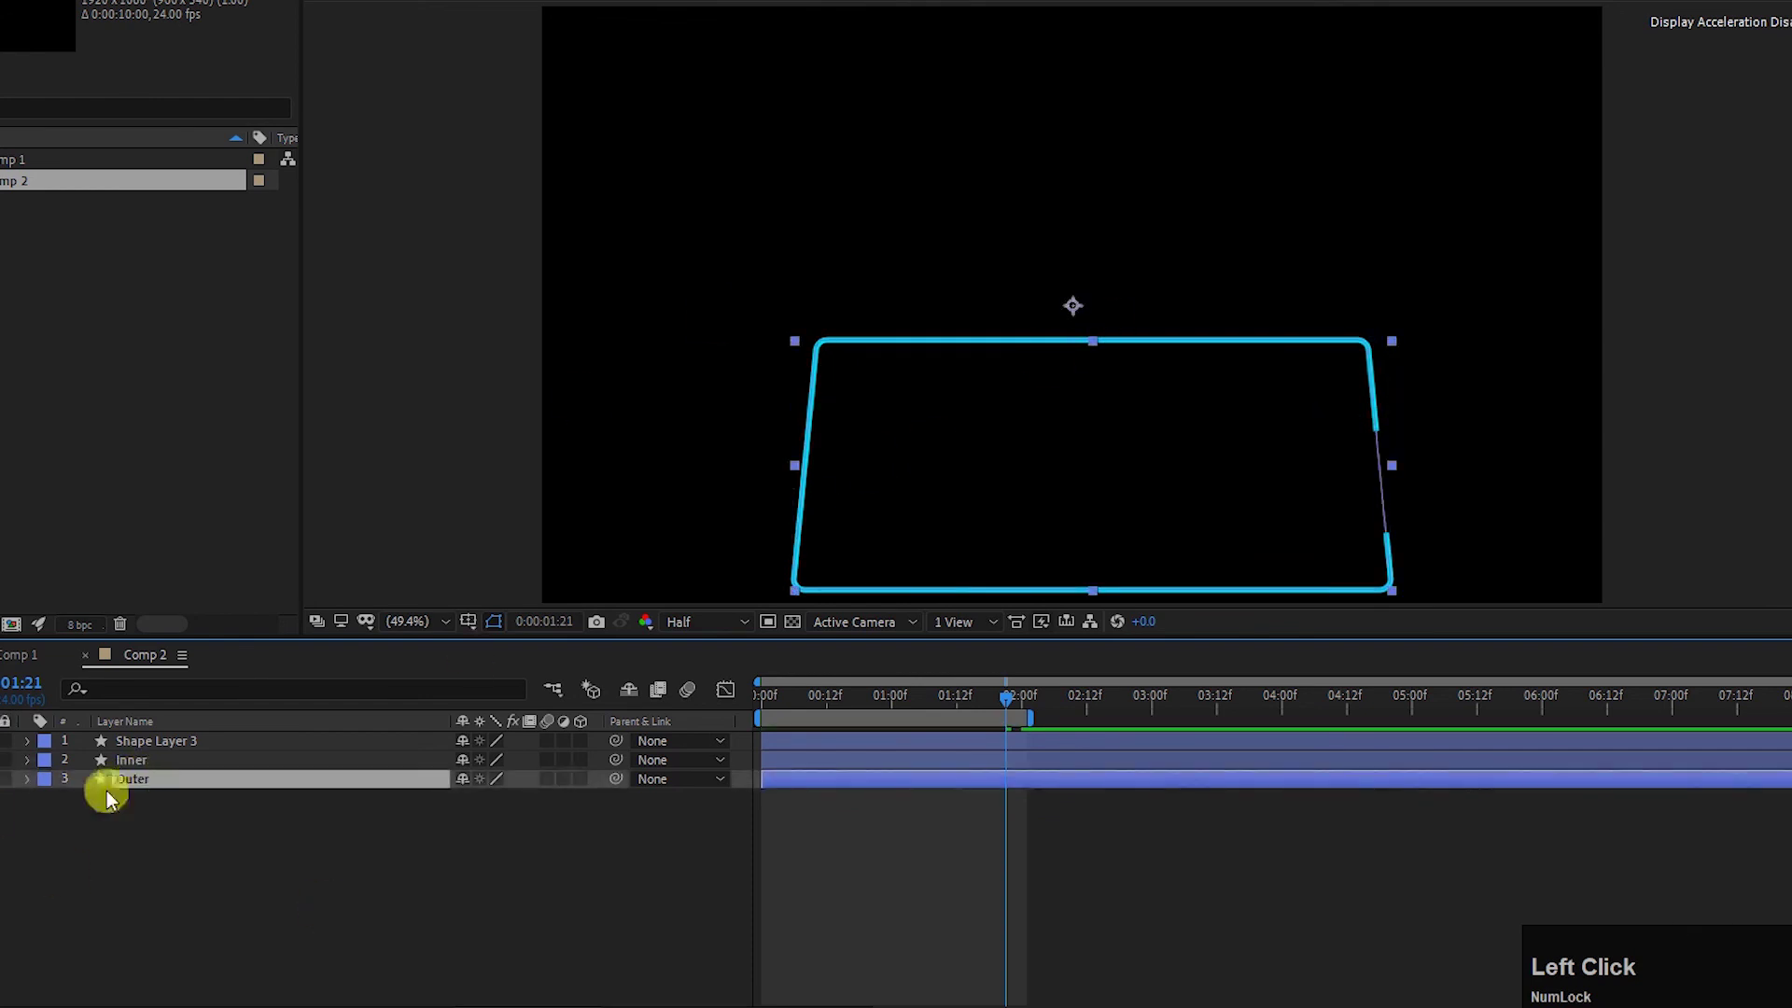
pyautogui.click(140, 760)
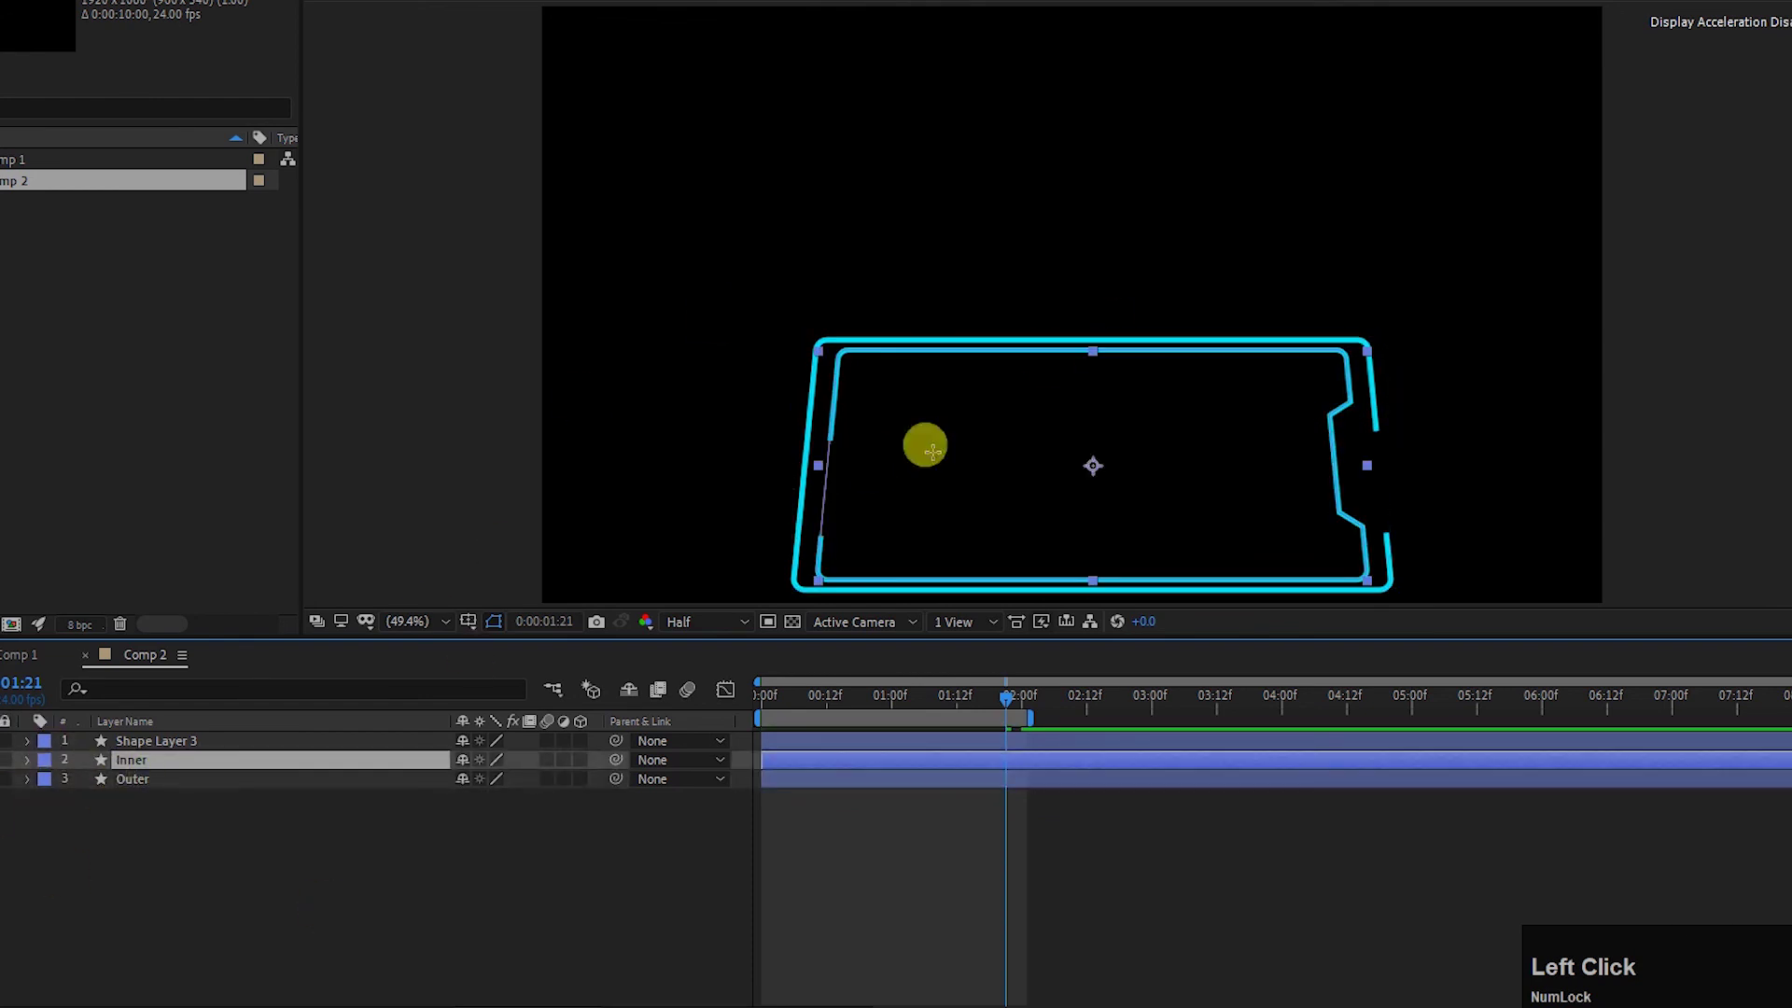
pyautogui.click(170, 740)
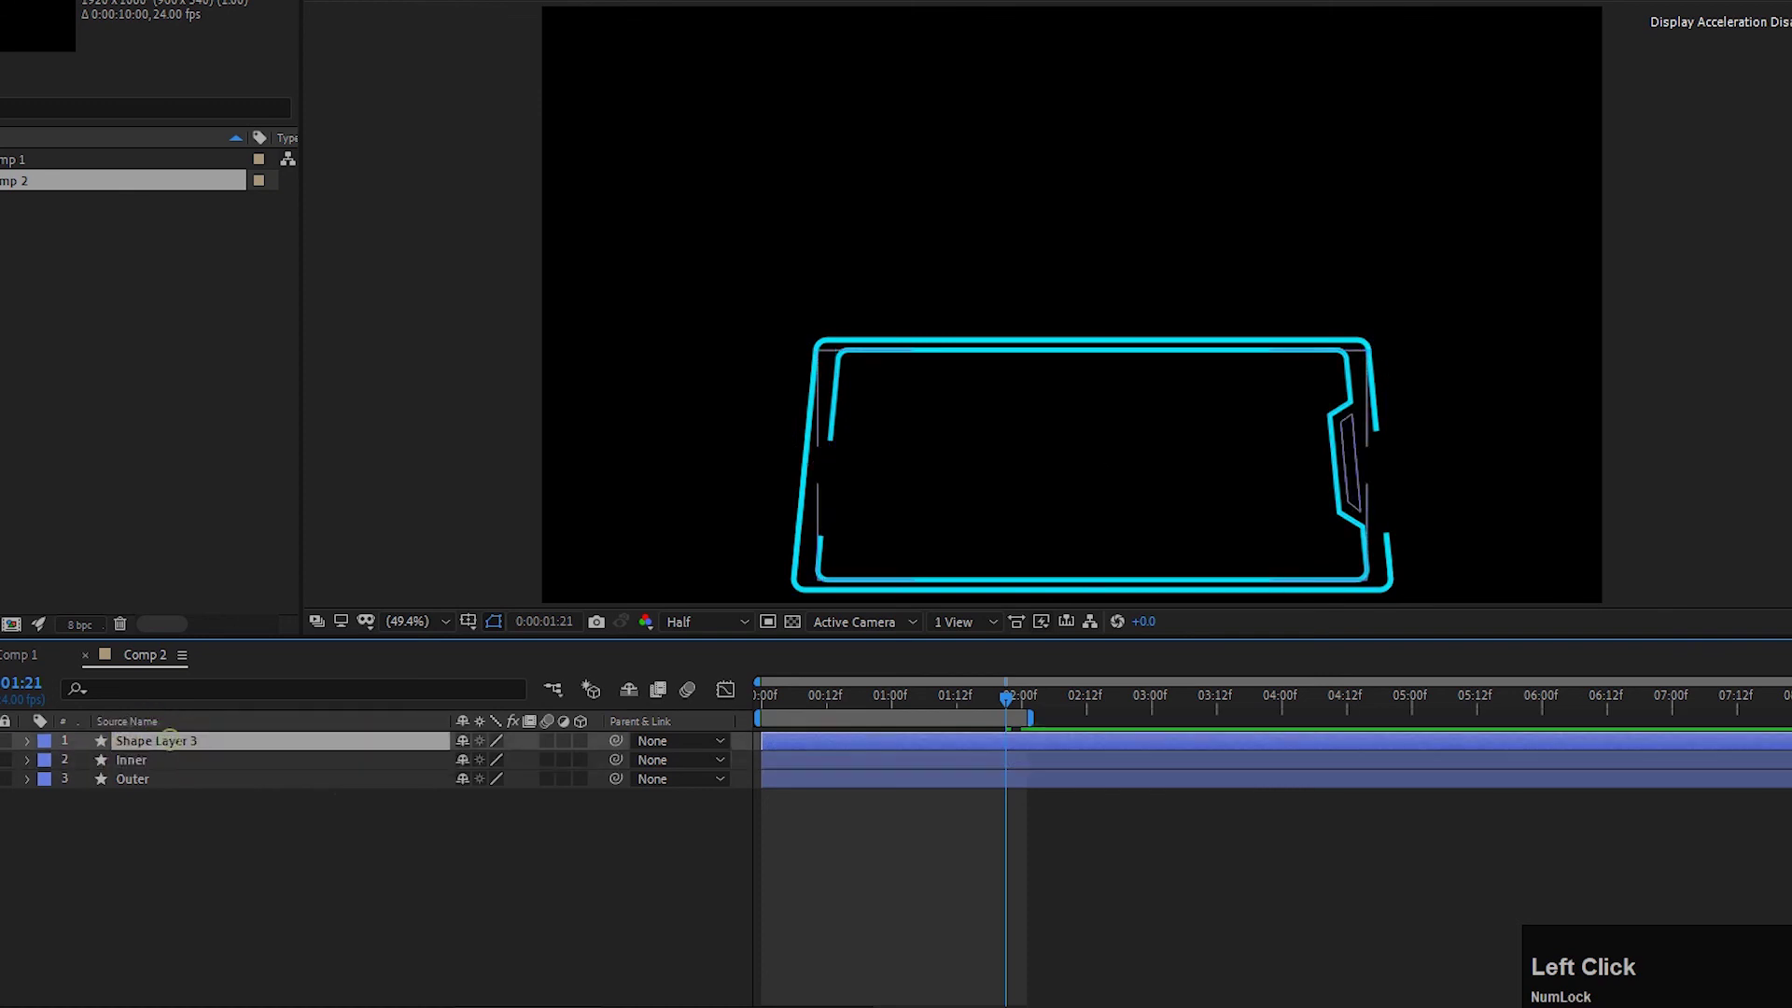
pyautogui.click(249, 740)
pyautogui.click(861, 455)
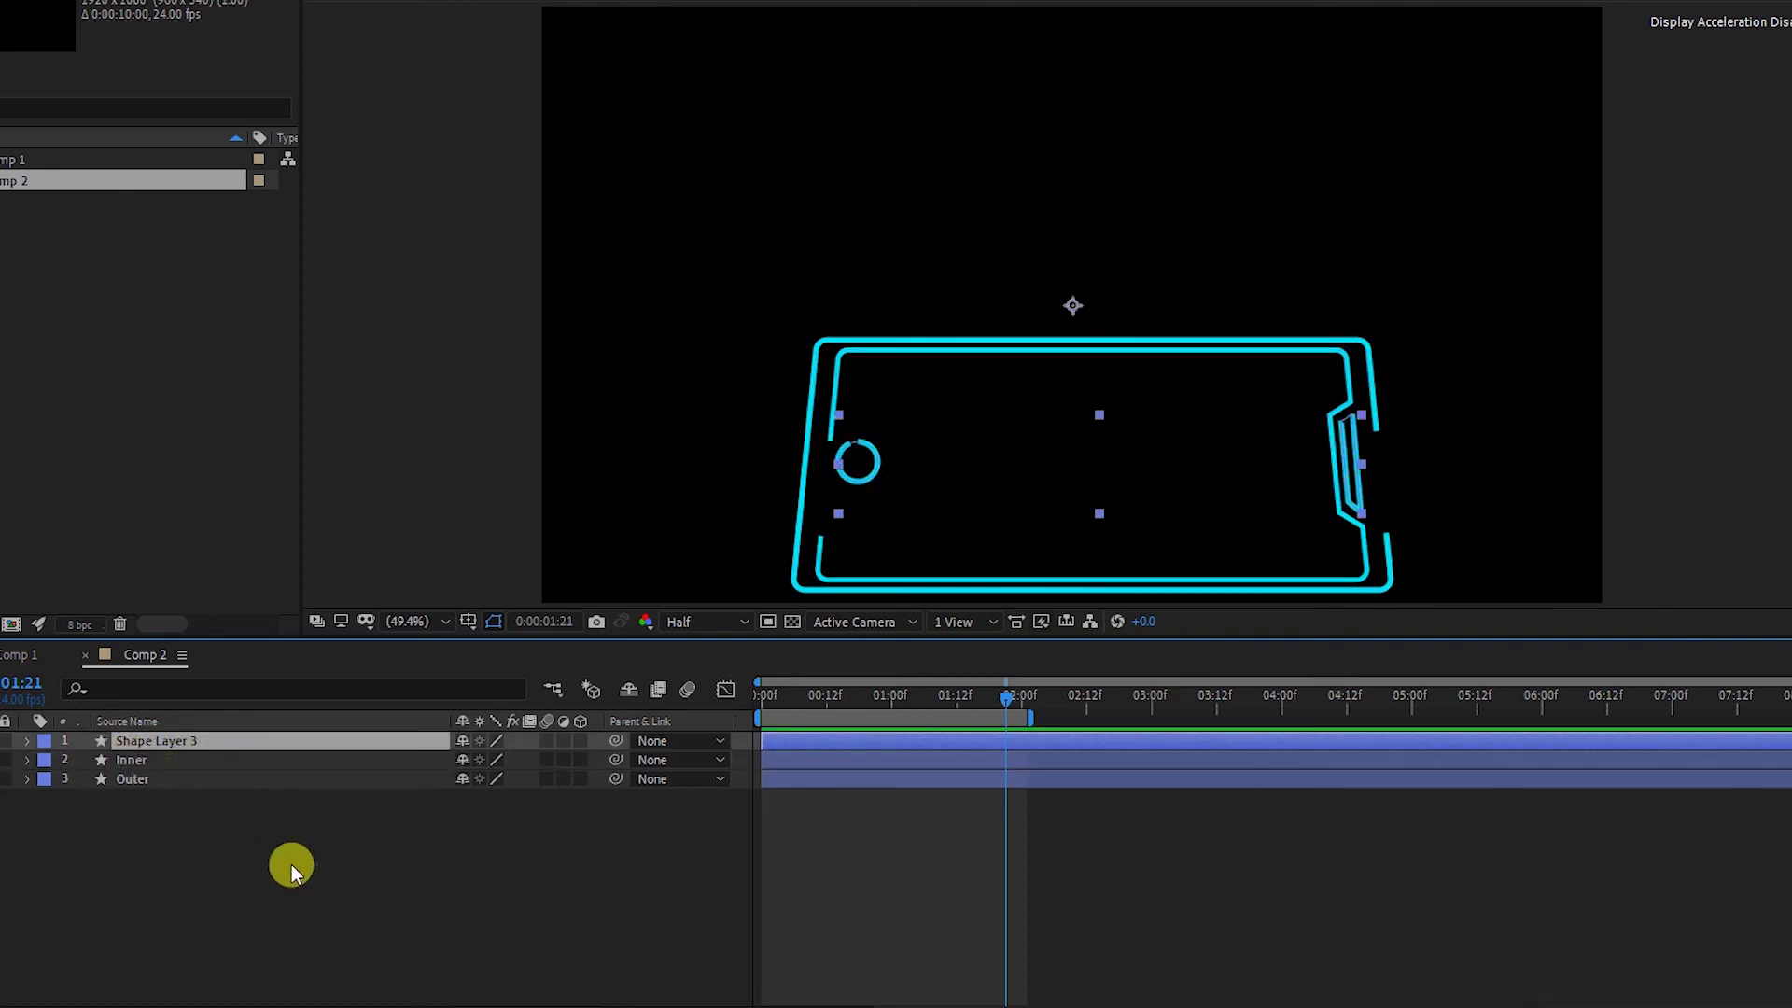
# Step: Reveal the keyframed properties of Shape Layer 3, Inner and Outer together, leaving the layers deselected
pyautogui.moveTo(327, 895); pyautogui.dragTo(143, 737)
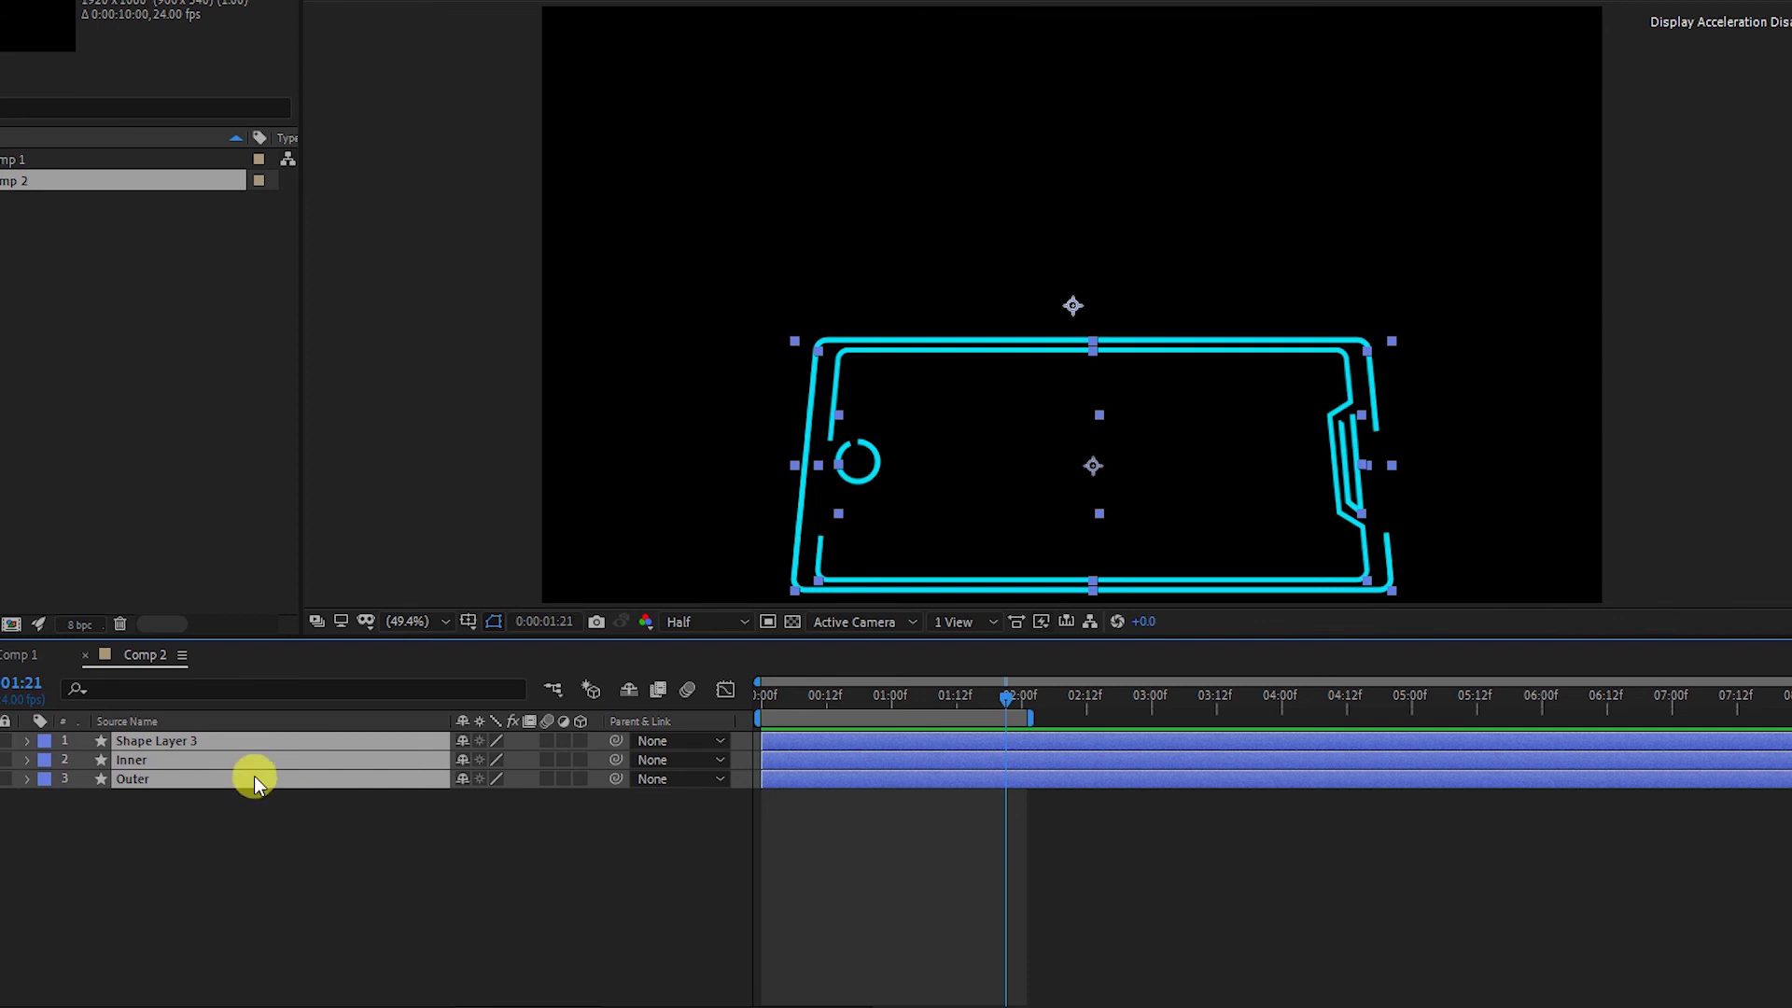
pyautogui.press('u')
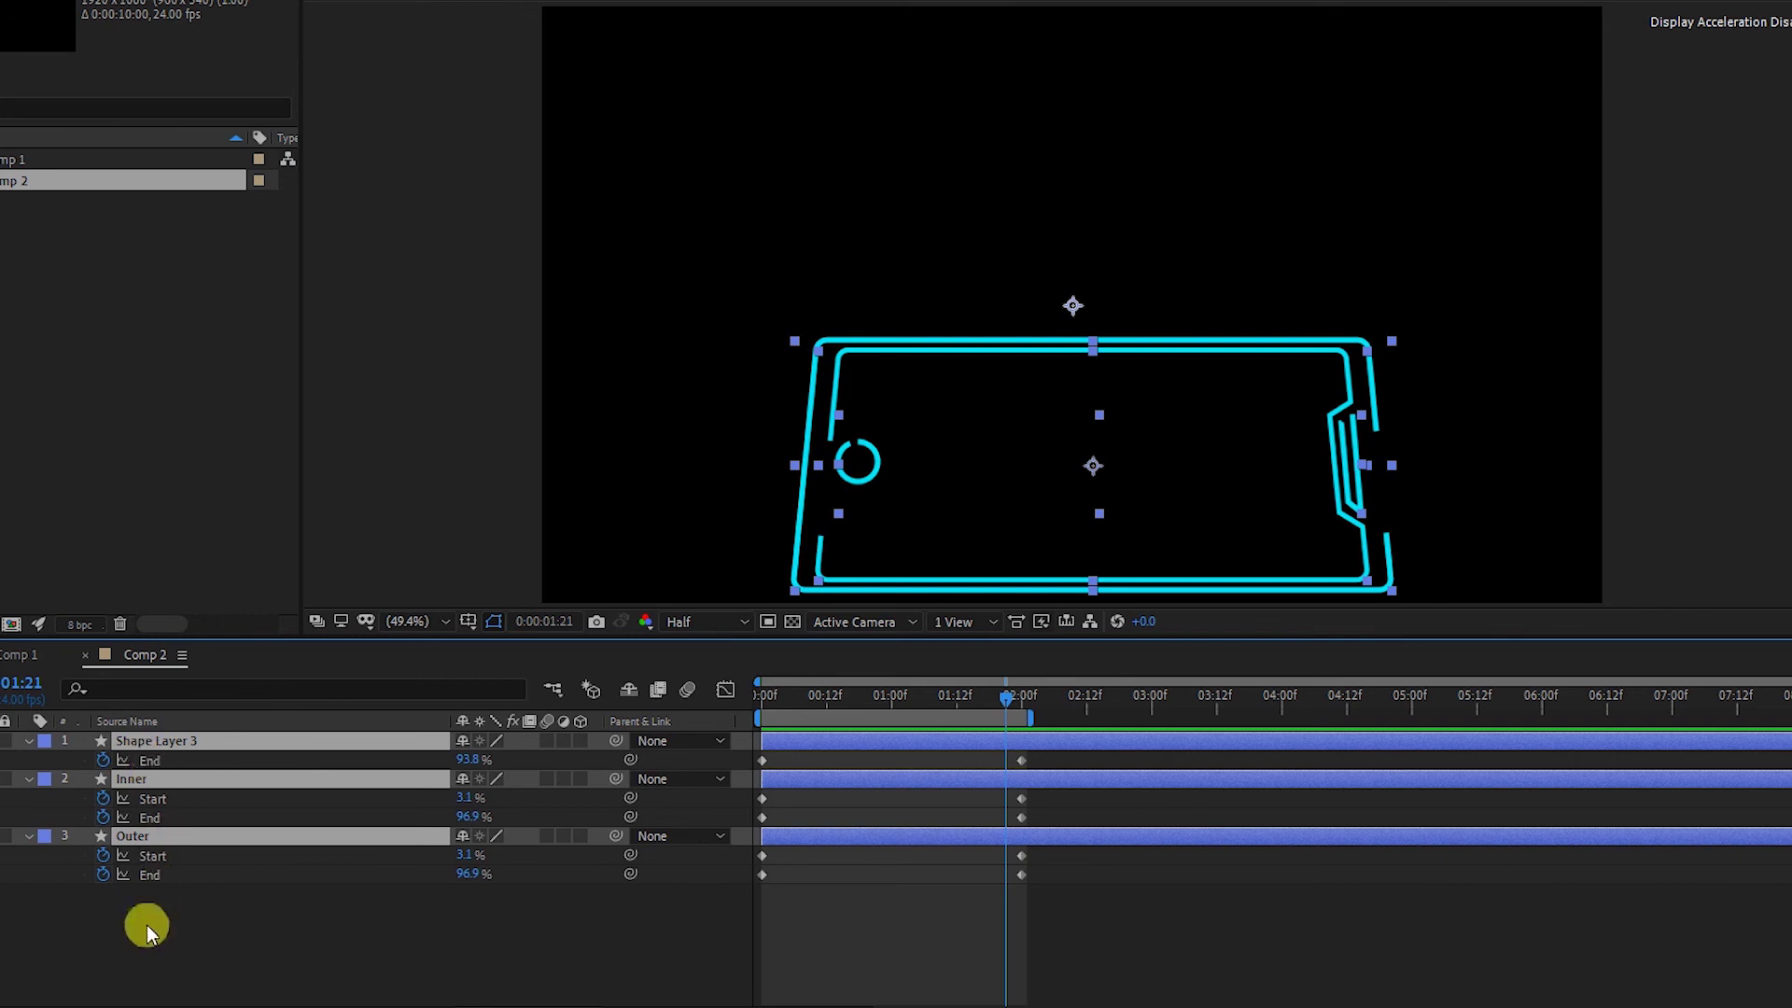
pyautogui.click(1032, 946)
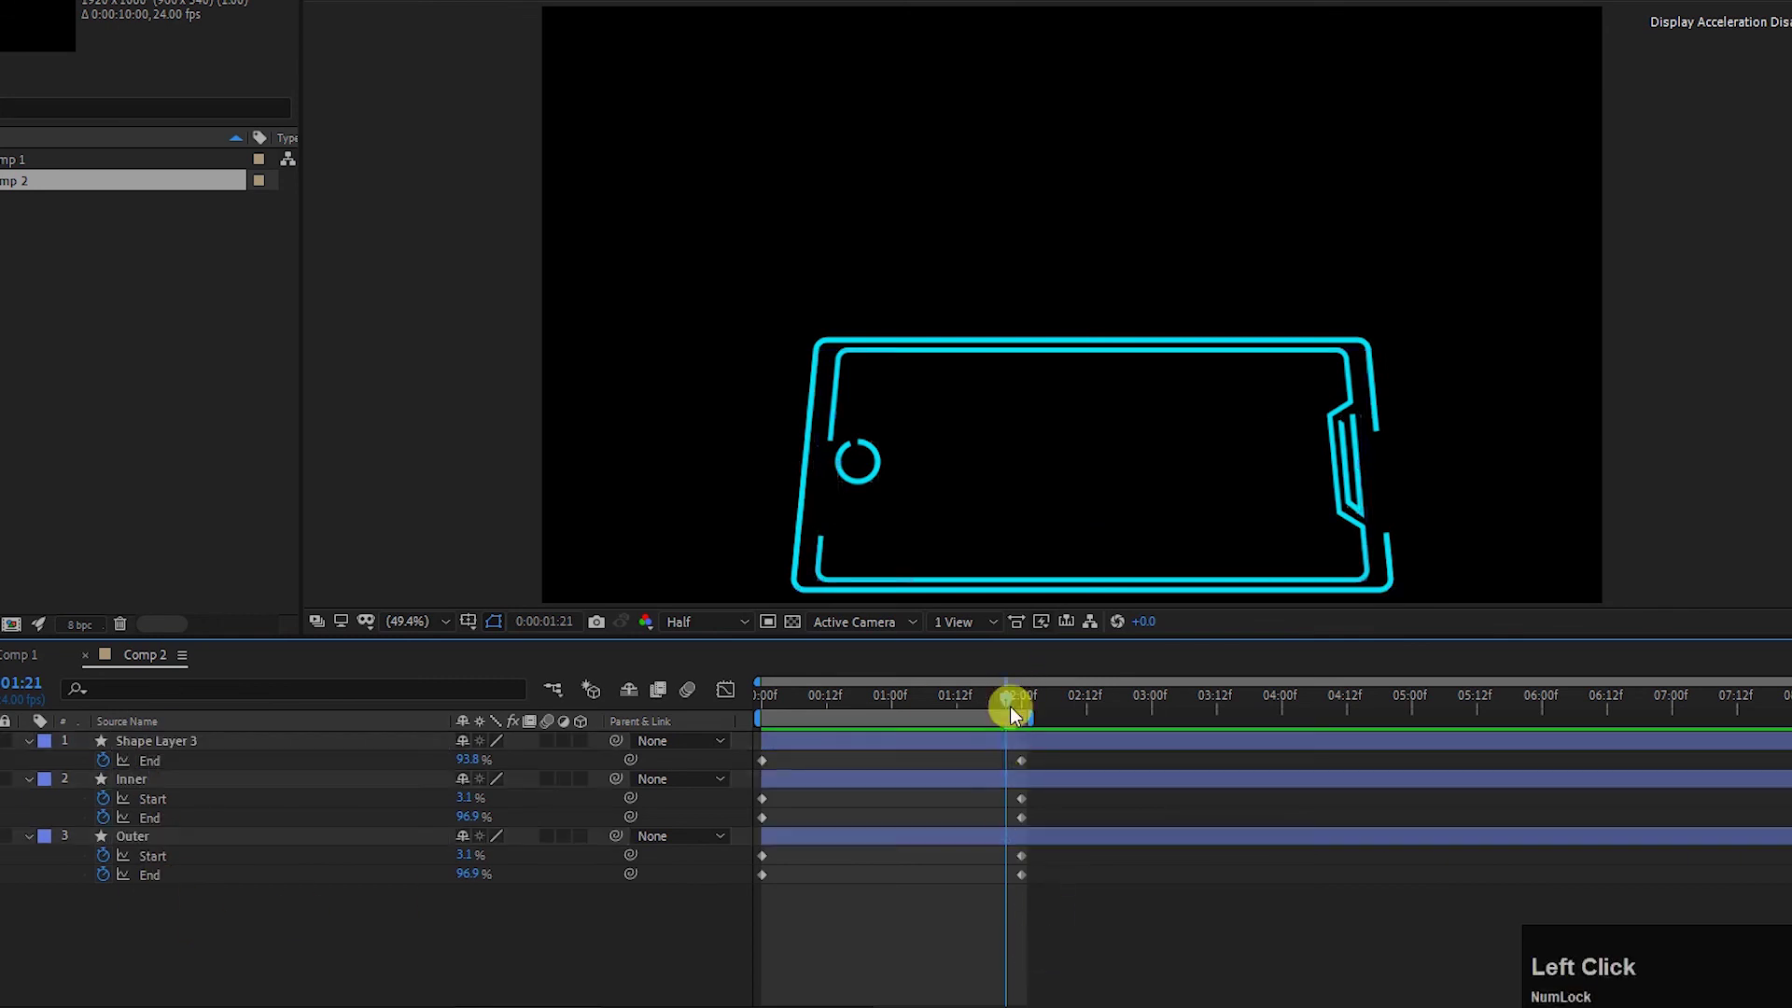
# Step: Return to the first frame to examine the Start and End values, and replay the line-drawing animation
pyautogui.moveTo(955, 696); pyautogui.dragTo(762, 696)
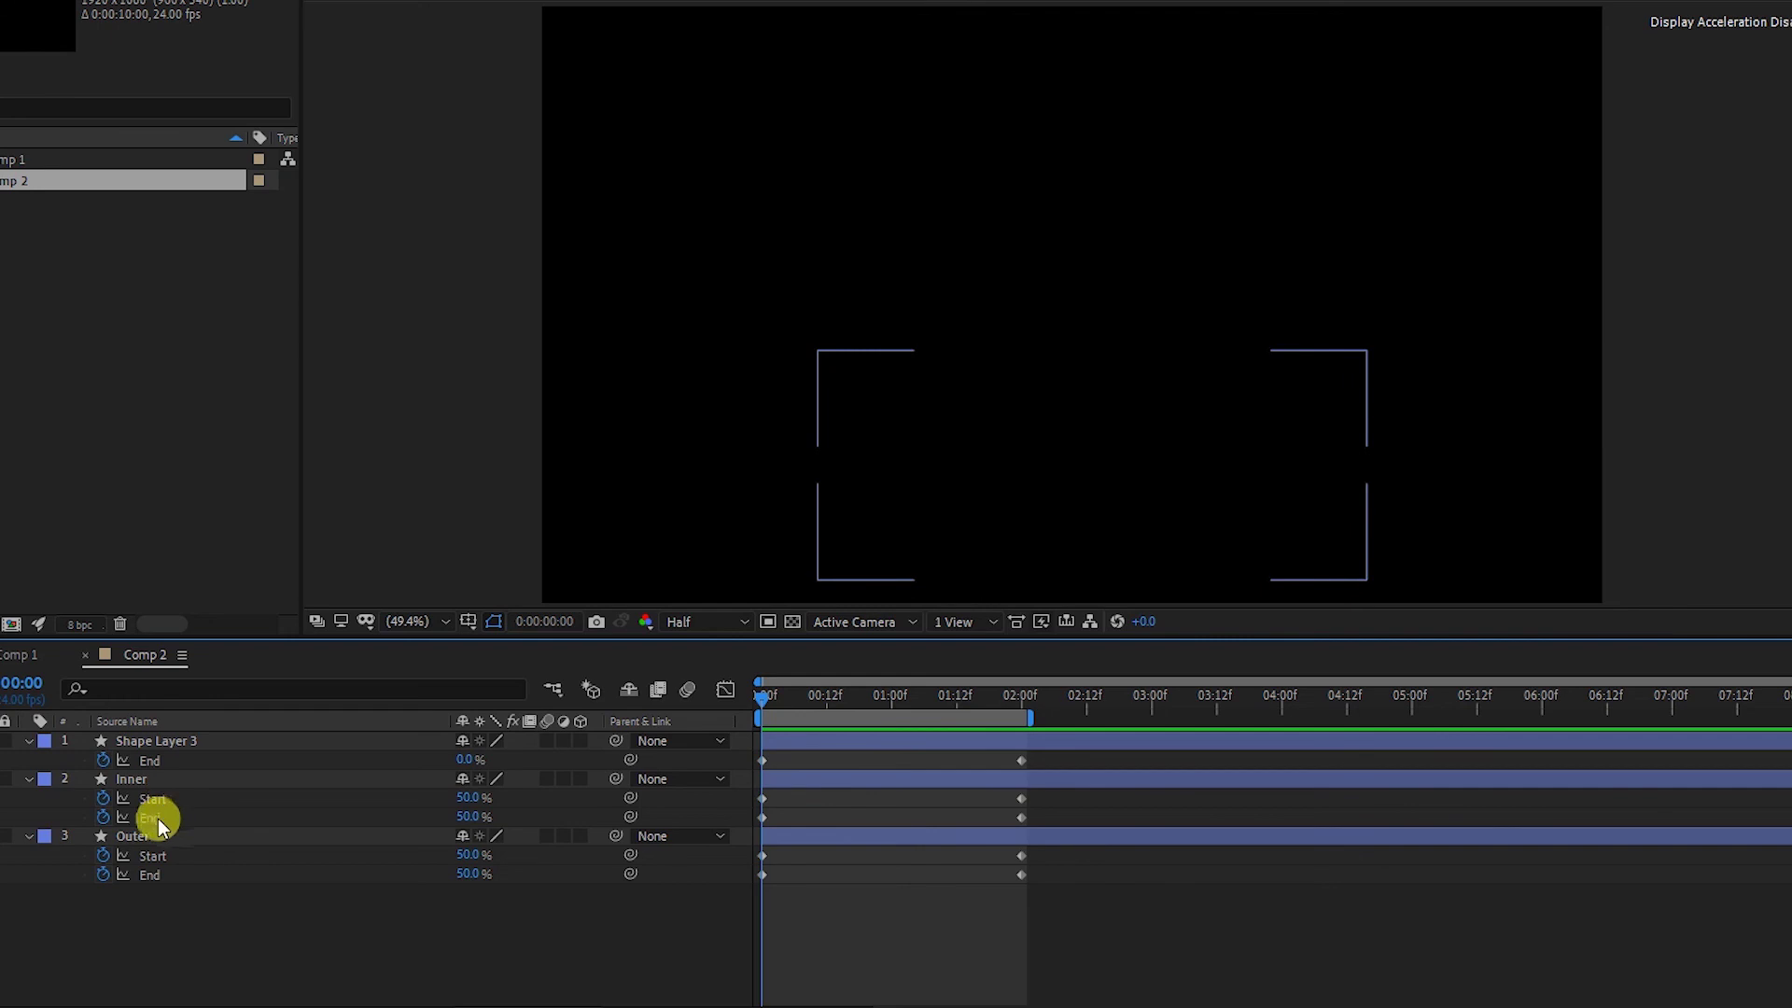
pyautogui.moveTo(783, 696)
pyautogui.mouseDown()
pyautogui.moveTo(1017, 707)
pyautogui.moveTo(762, 694)
pyautogui.mouseUp()
pyautogui.press('space')
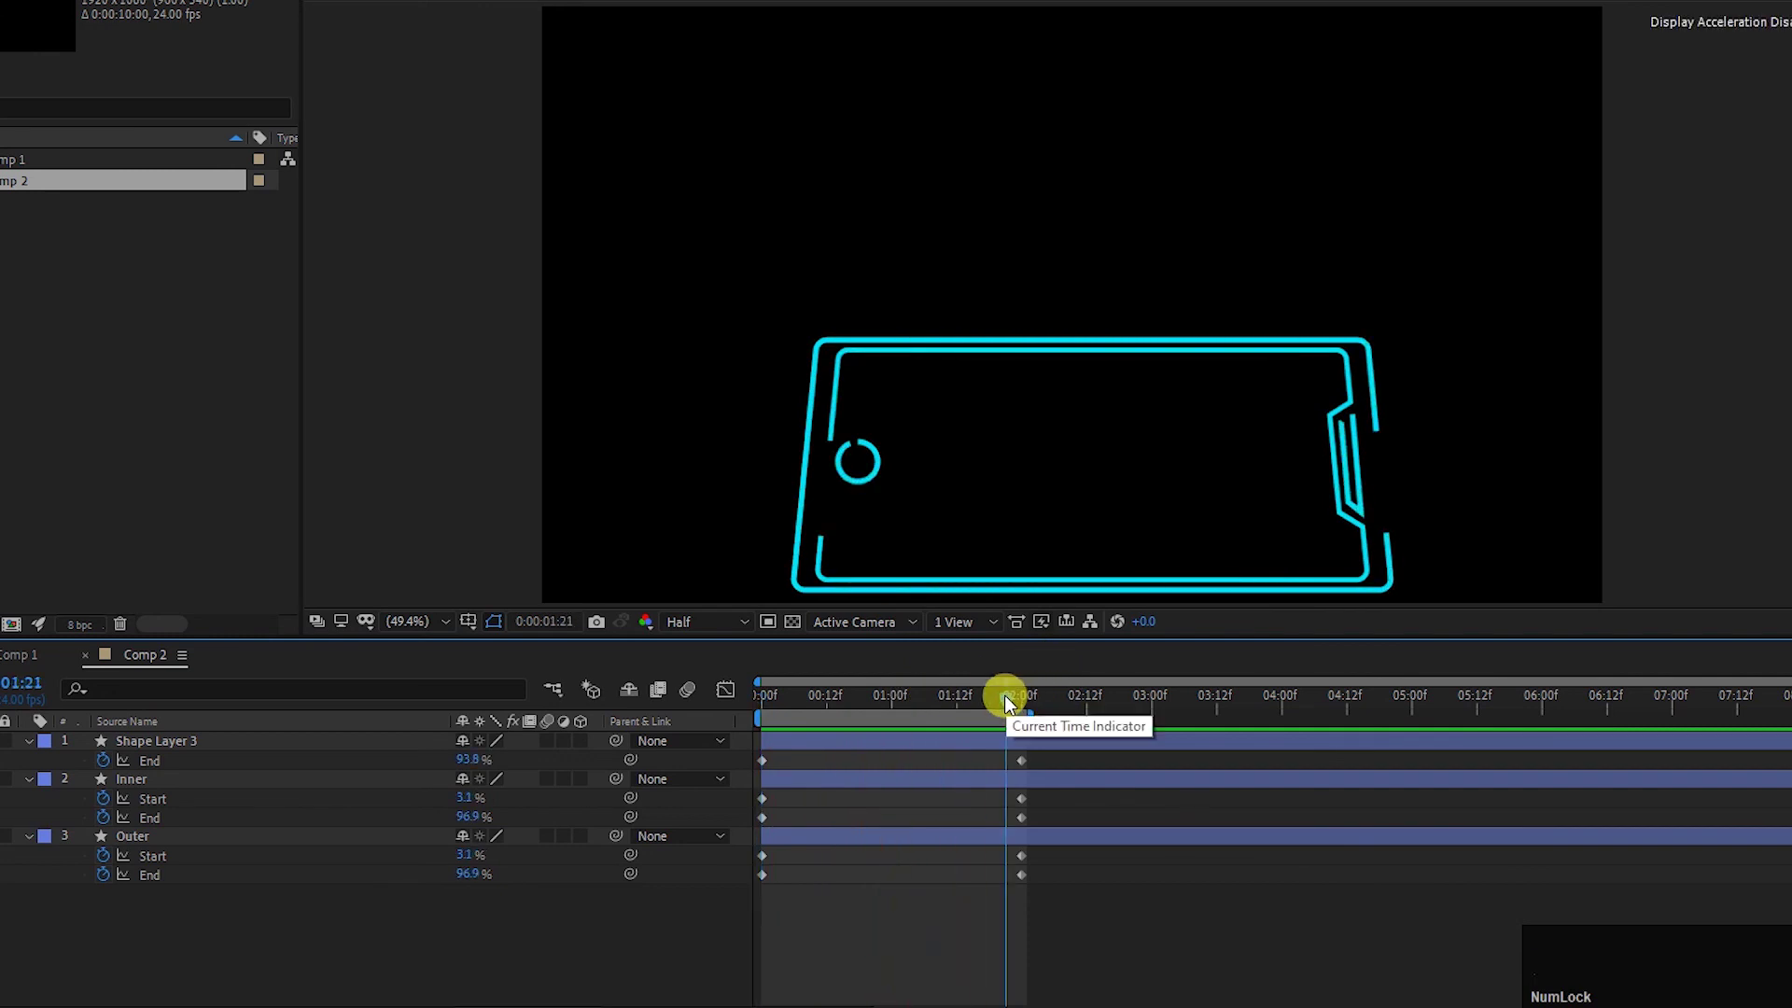
# Step: Copy the Outer layer's first-frame Start and End keyframes to 4 seconds
pyautogui.moveTo(1004, 694); pyautogui.dragTo(1281, 709)
pyautogui.click(763, 764)
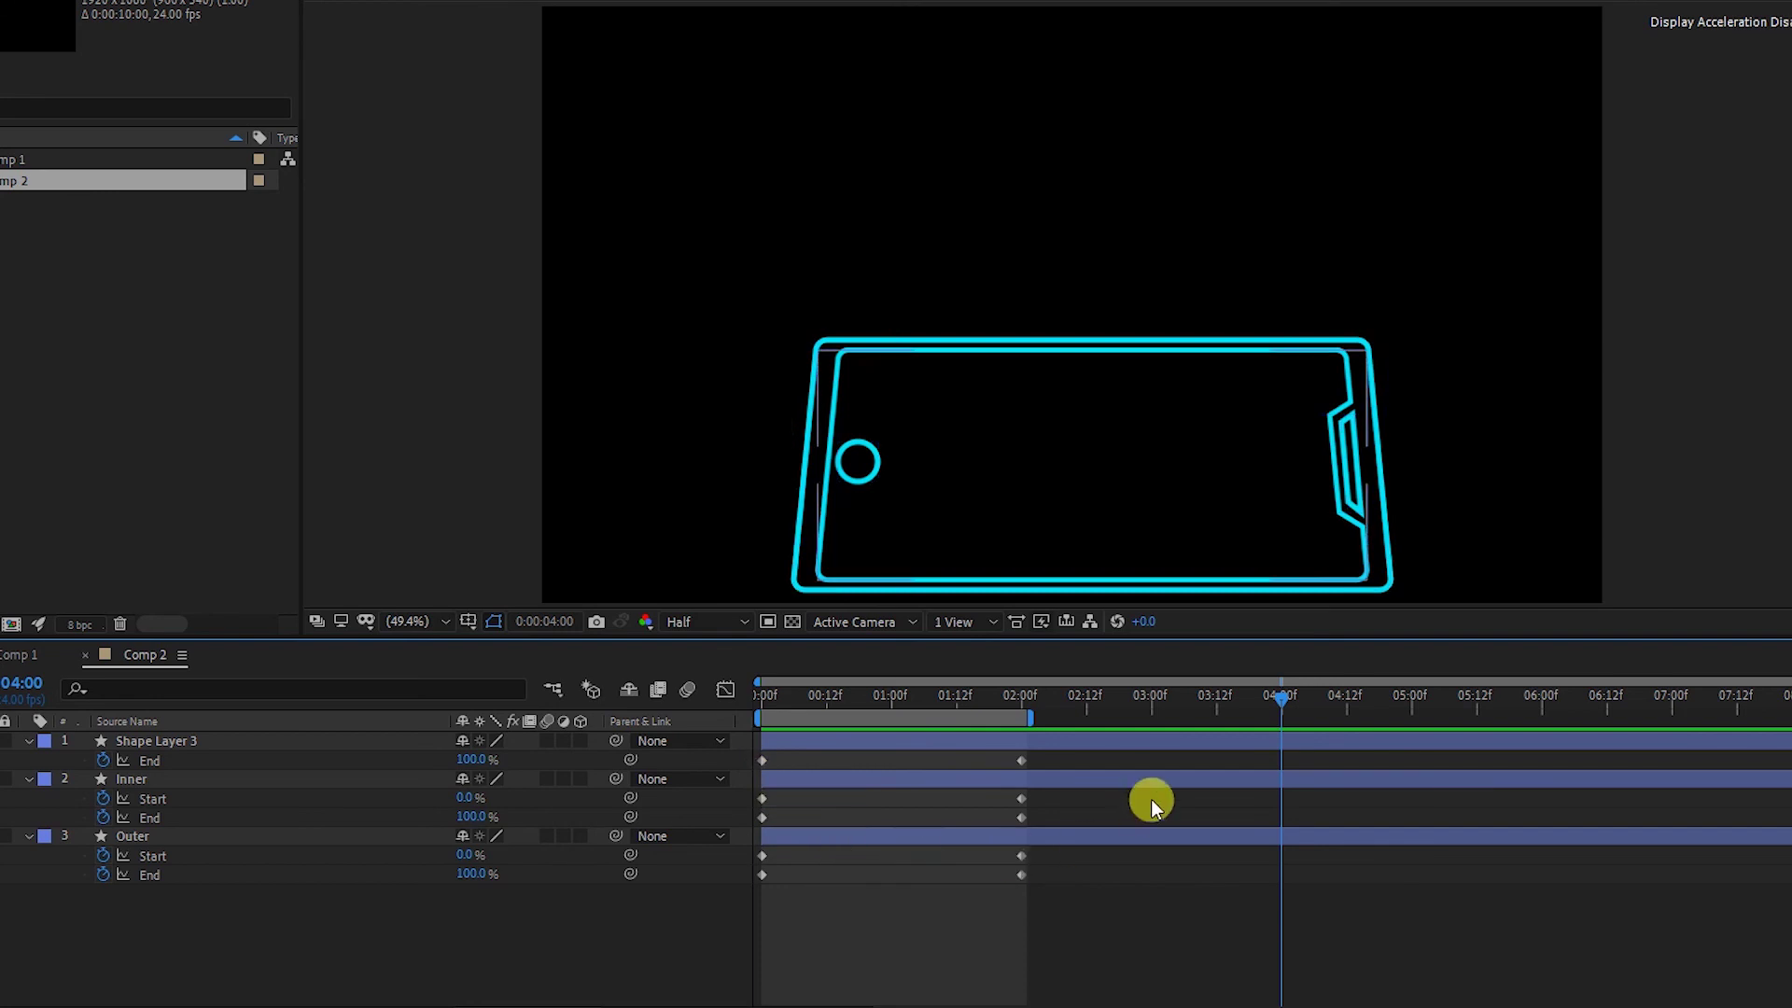
pyautogui.moveTo(793, 904); pyautogui.dragTo(750, 853)
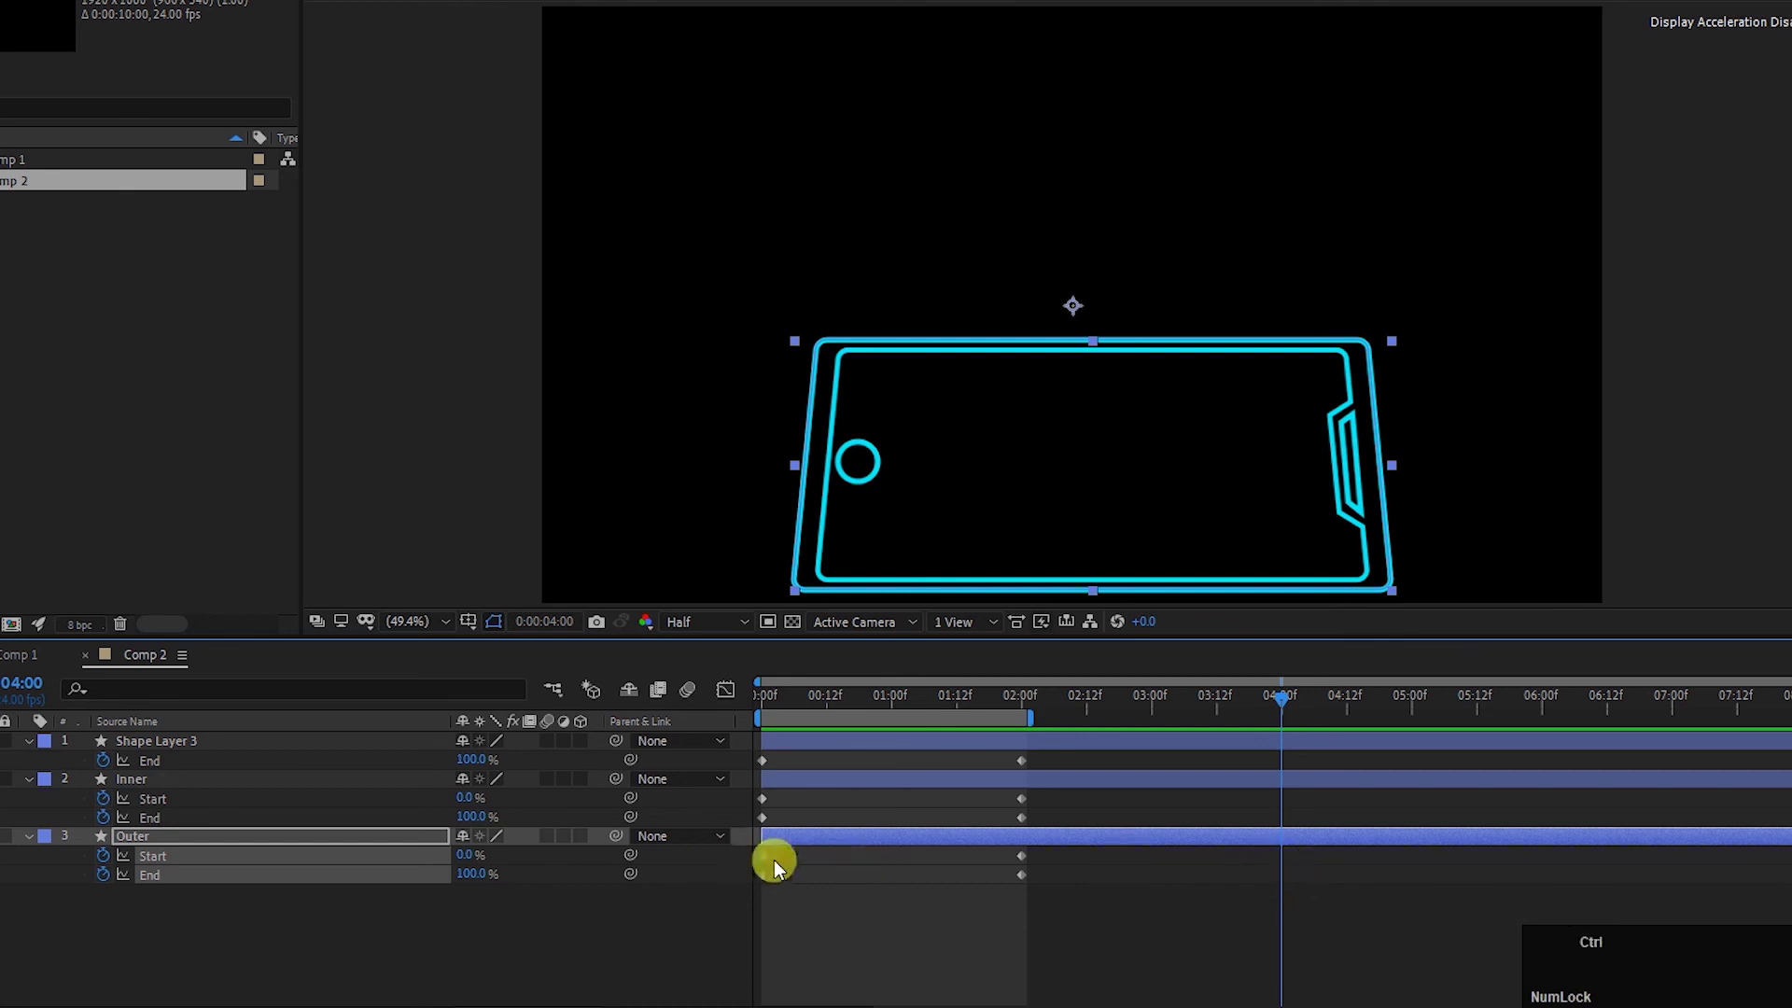
pyautogui.hotkey('ctrl', 'v')
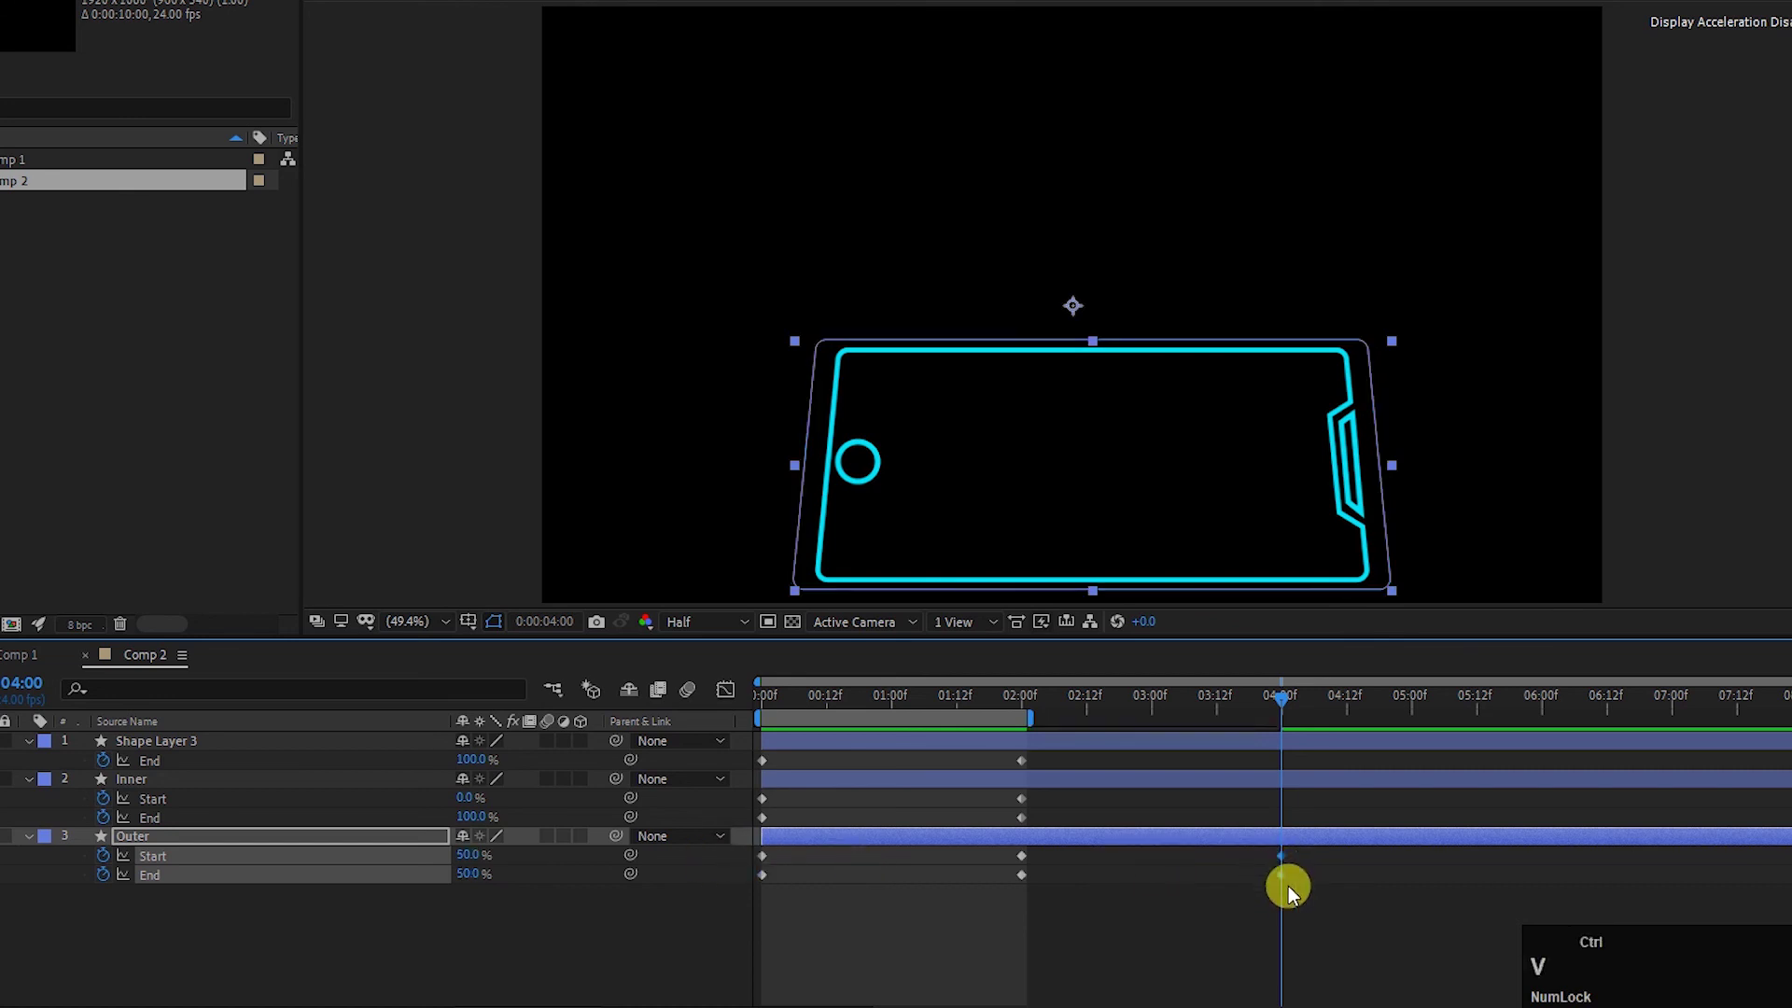
# Step: Copy the Inner layer's first-frame Start and End keyframes to 4 seconds
pyautogui.click(764, 815)
pyautogui.moveTo(767, 818); pyautogui.dragTo(752, 826)
pyautogui.hotkey('ctrl', 'c')
pyautogui.hotkey('ctrl', 'v')
# Step: Duplicate Shape Layer 3's first-frame End keyframe at 4 seconds
pyautogui.click(769, 760)
pyautogui.moveTo(771, 755); pyautogui.dragTo(752, 765)
pyautogui.hotkey('ctrl', 'c')
pyautogui.hotkey('ctrl', 'v')
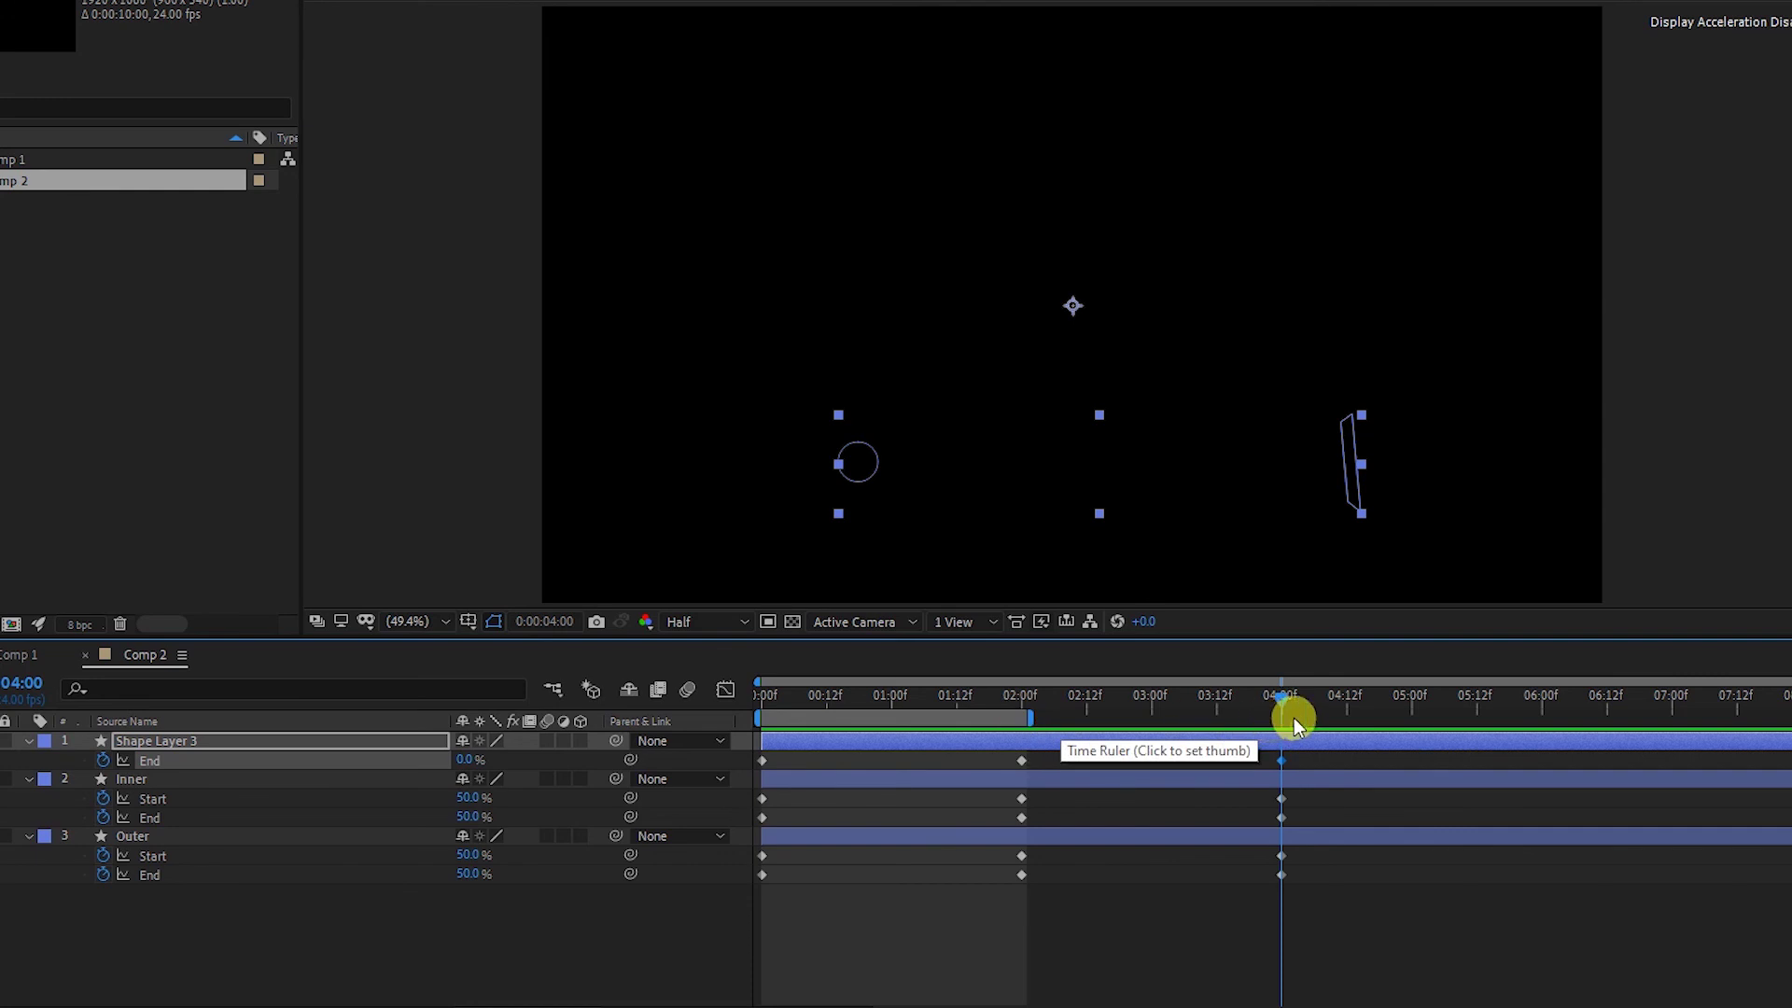
# Step: Set the work area to end at 4 seconds and preview the full draw-on and draw-off animation from the first frame
pyautogui.press('n')
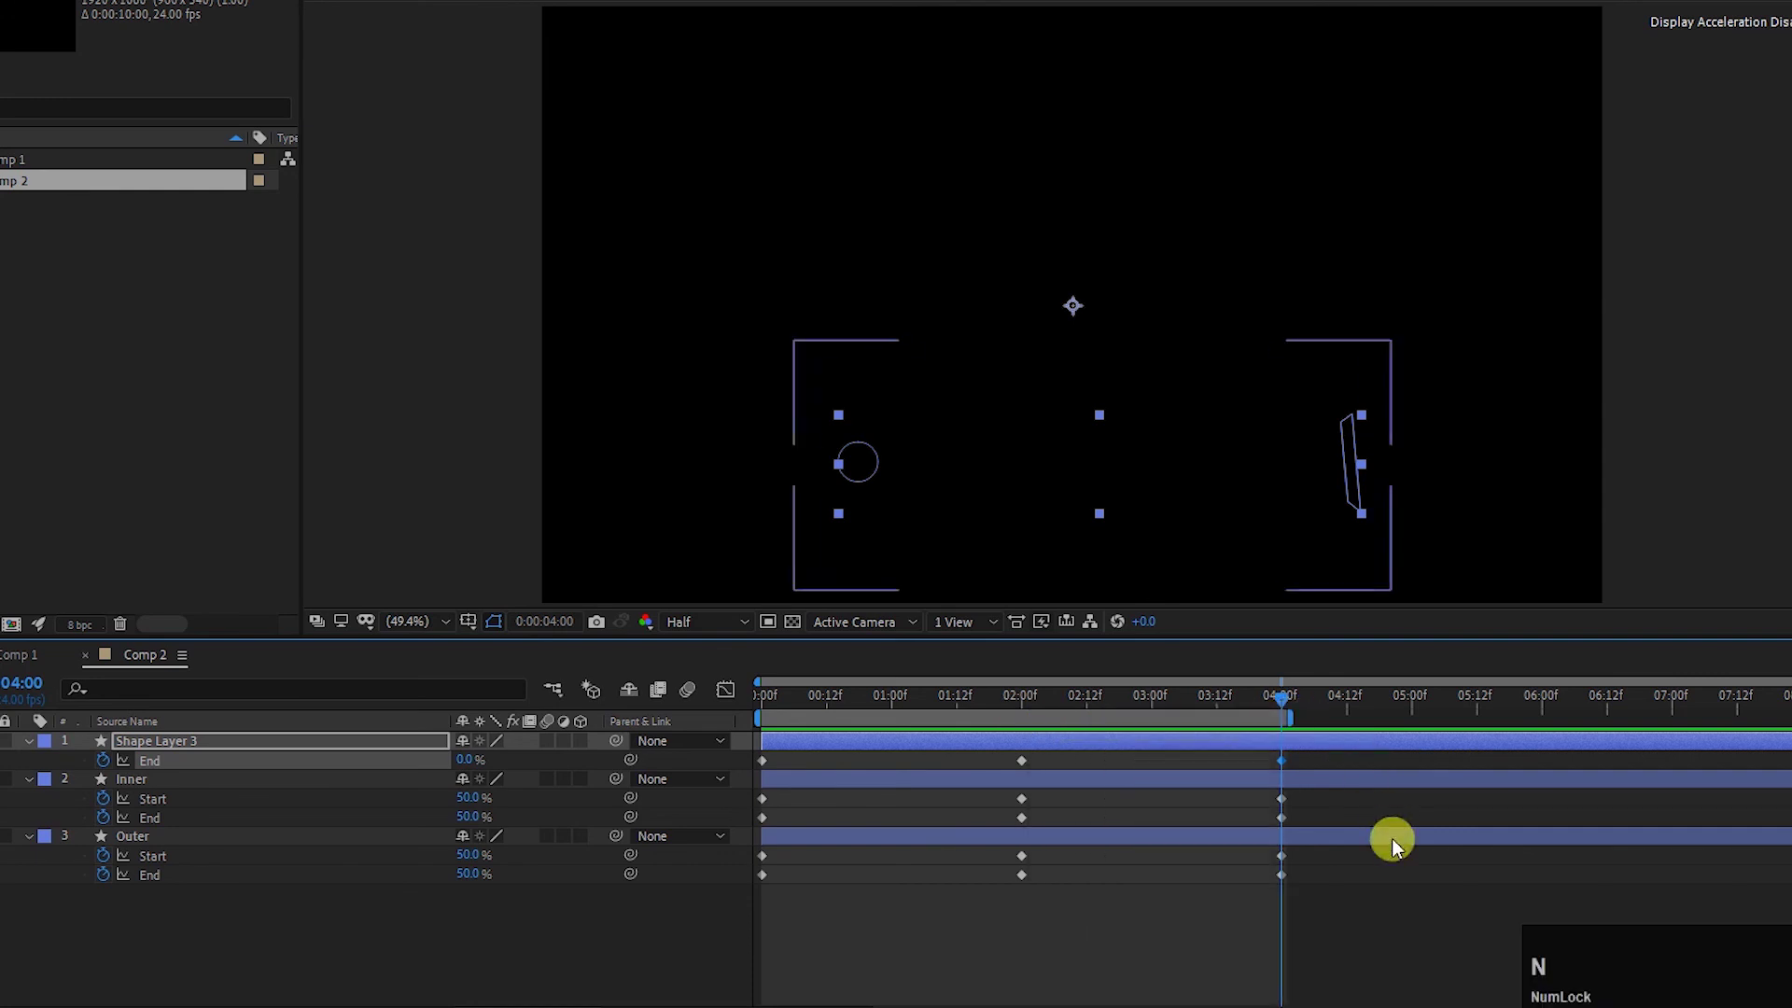
pyautogui.click(1277, 702)
pyautogui.press('space')
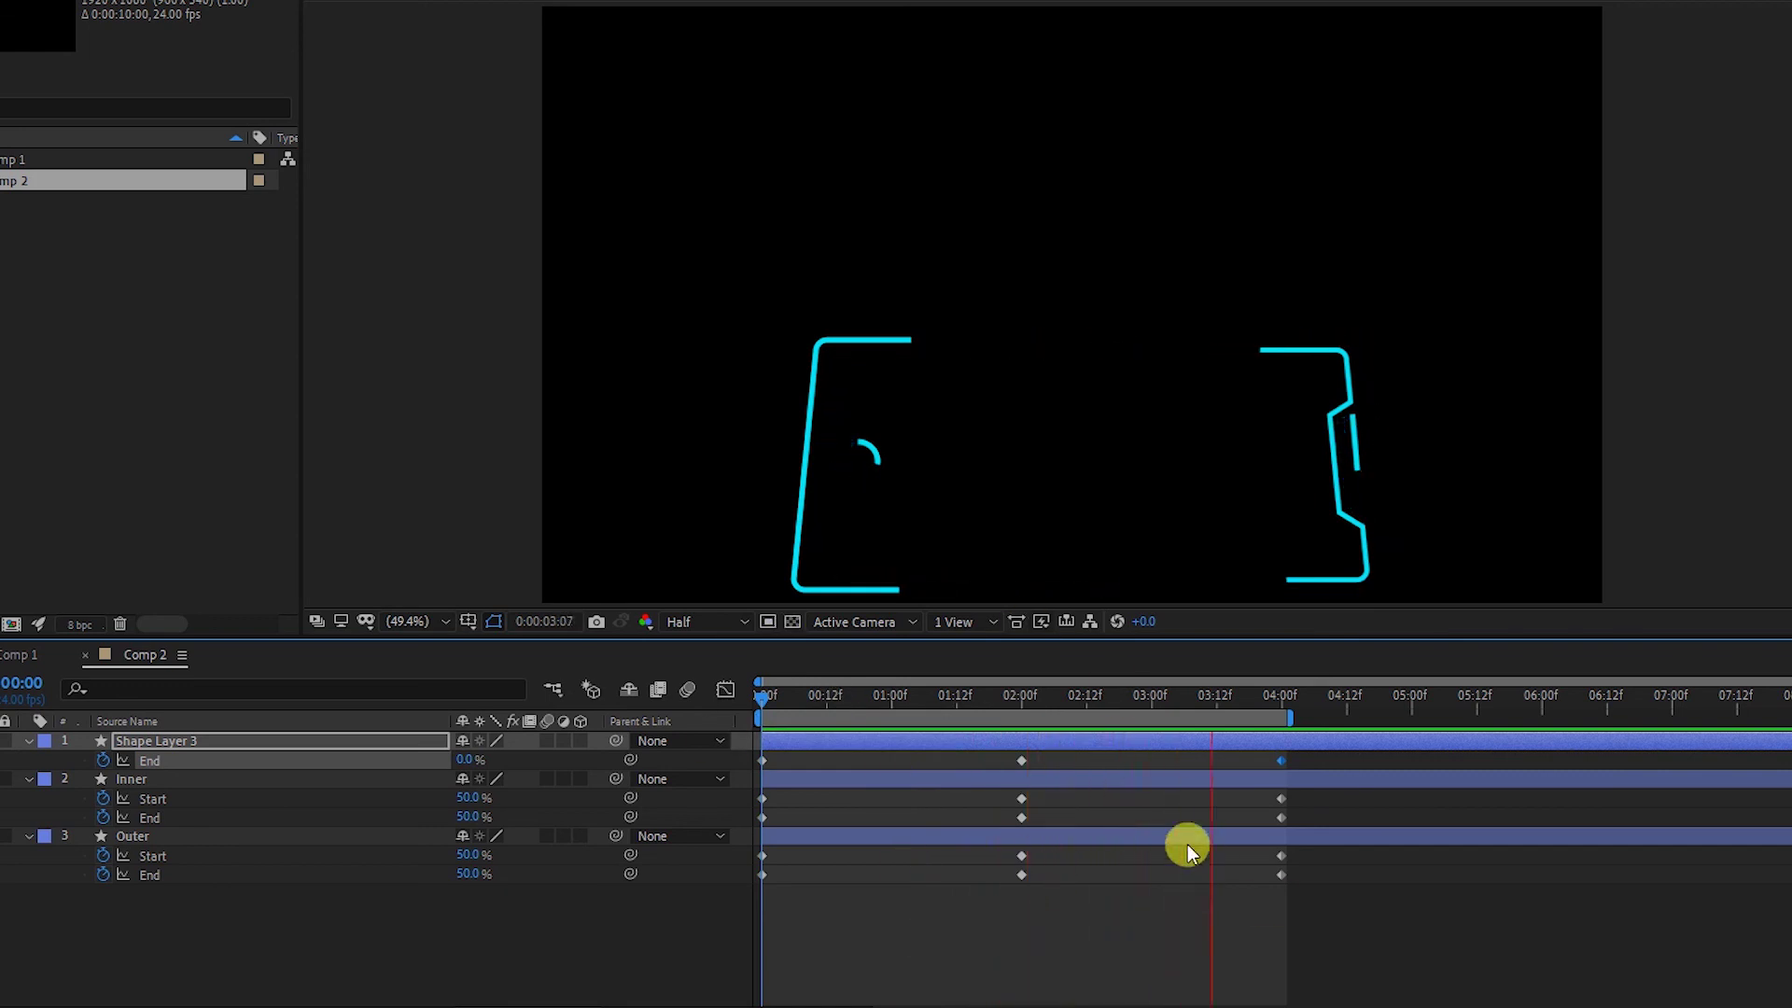
pyautogui.press('space')
pyautogui.moveTo(1239, 693)
pyautogui.mouseDown()
pyautogui.moveTo(749, 712)
pyautogui.moveTo(1276, 711)
pyautogui.moveTo(690, 698)
pyautogui.mouseUp()
pyautogui.press('space')
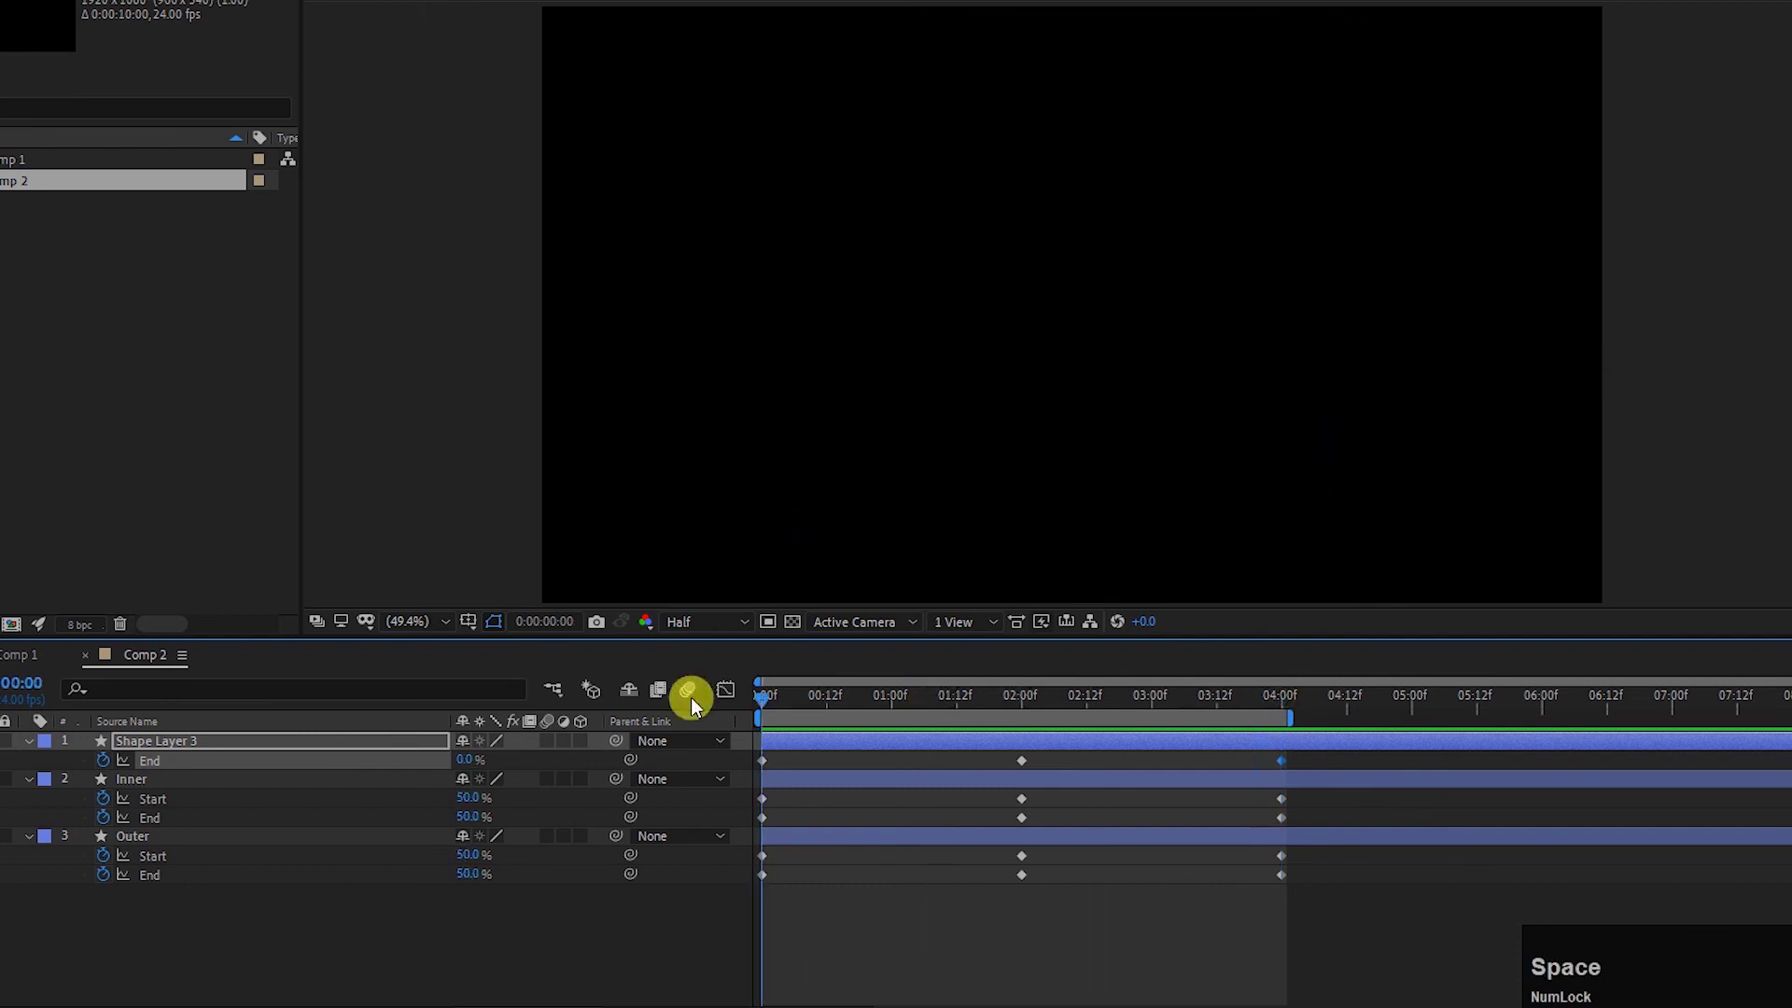